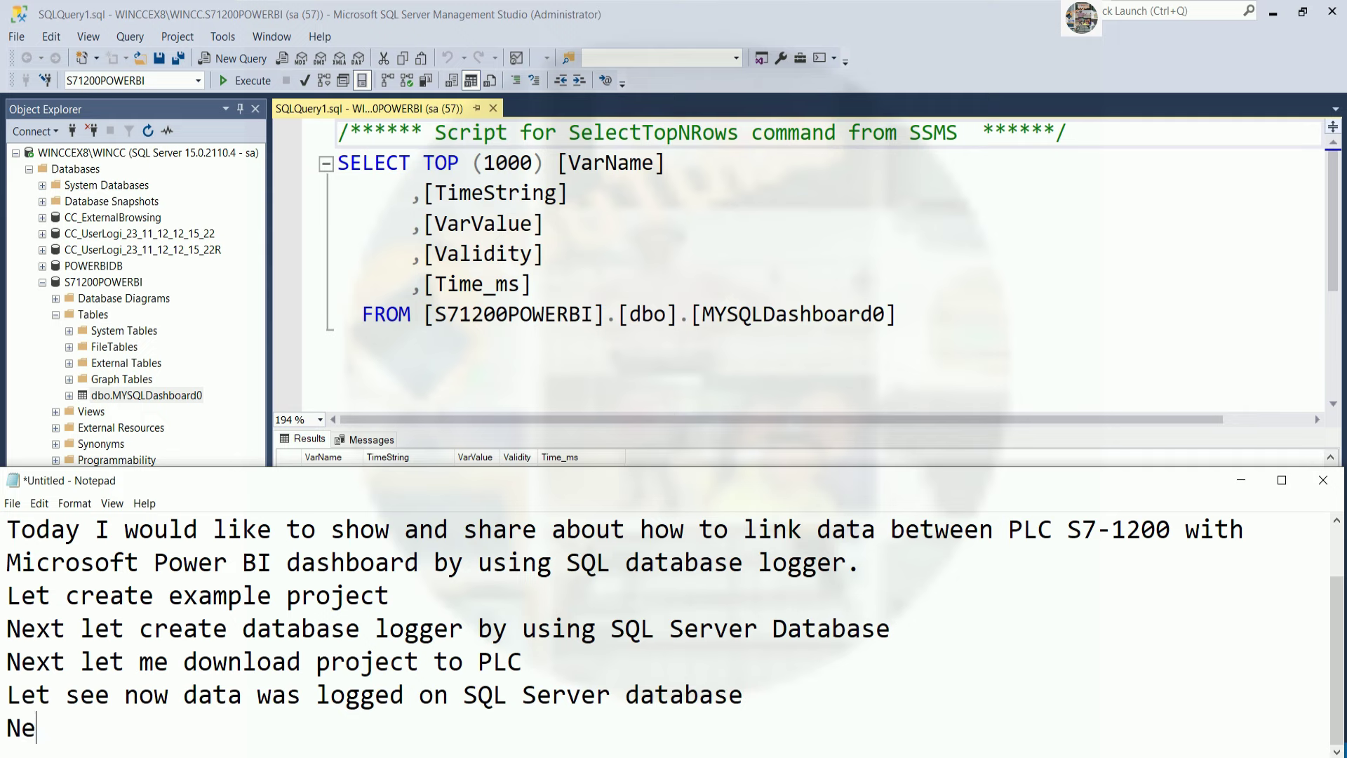
# Complete the last note line as "Next let create dashboard by using Power BI" and minimise the notes window.
pyautogui.write('create ')
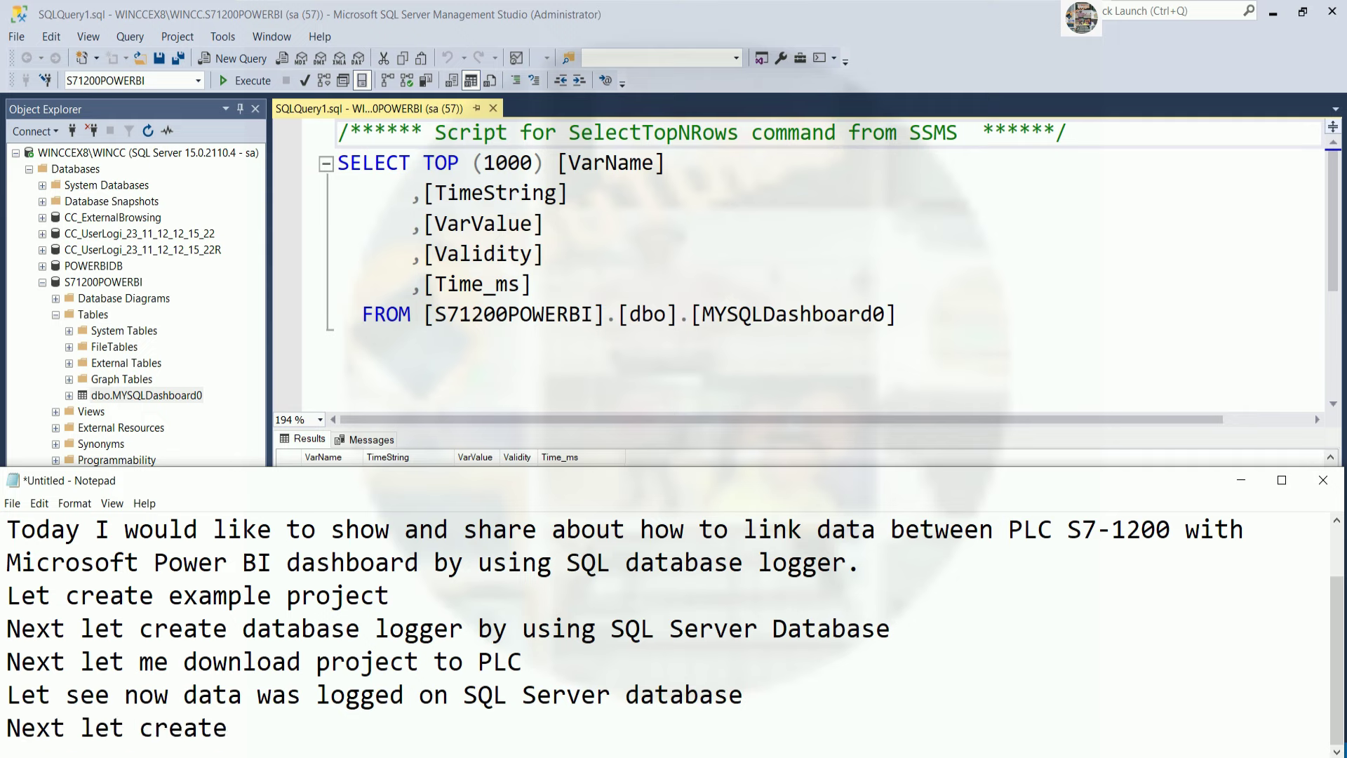
pyautogui.write('dashboard ')
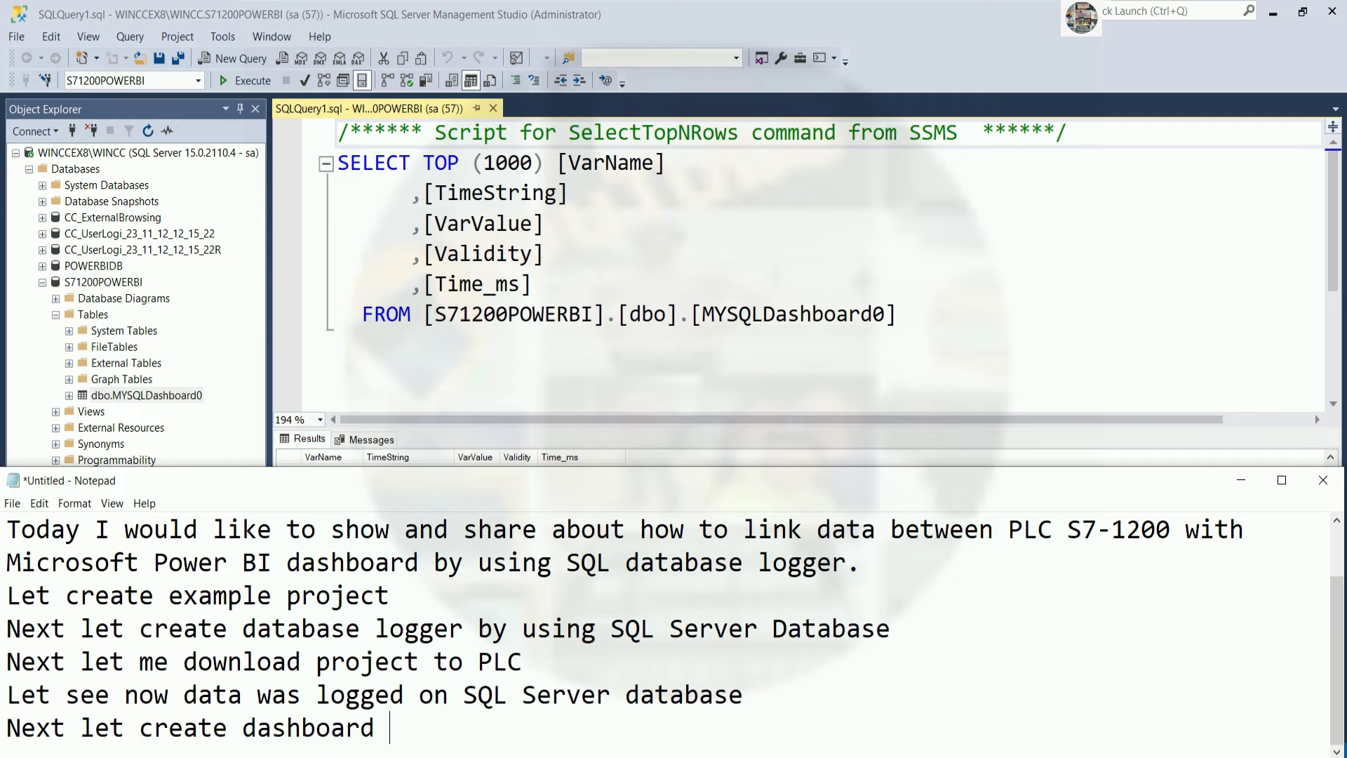
pyautogui.write('by using ')
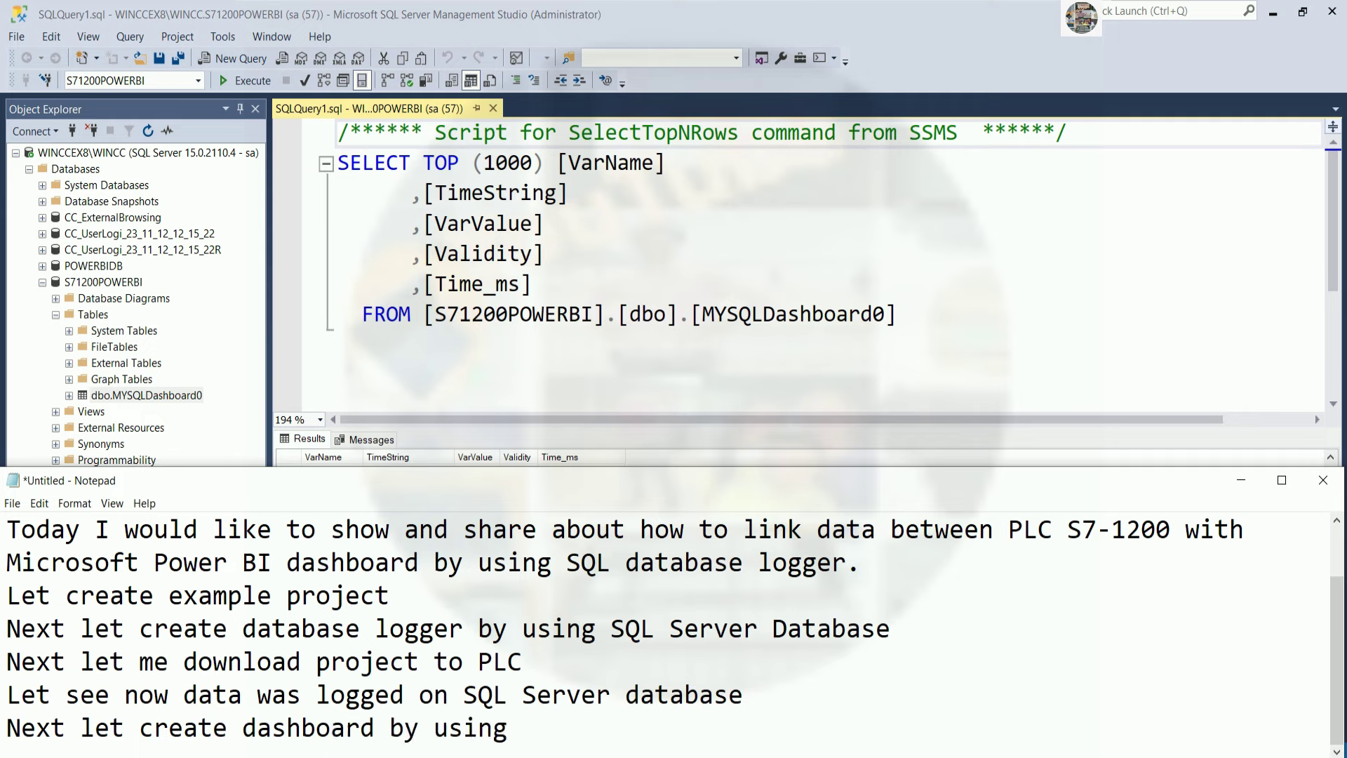
pyautogui.write('Power BI')
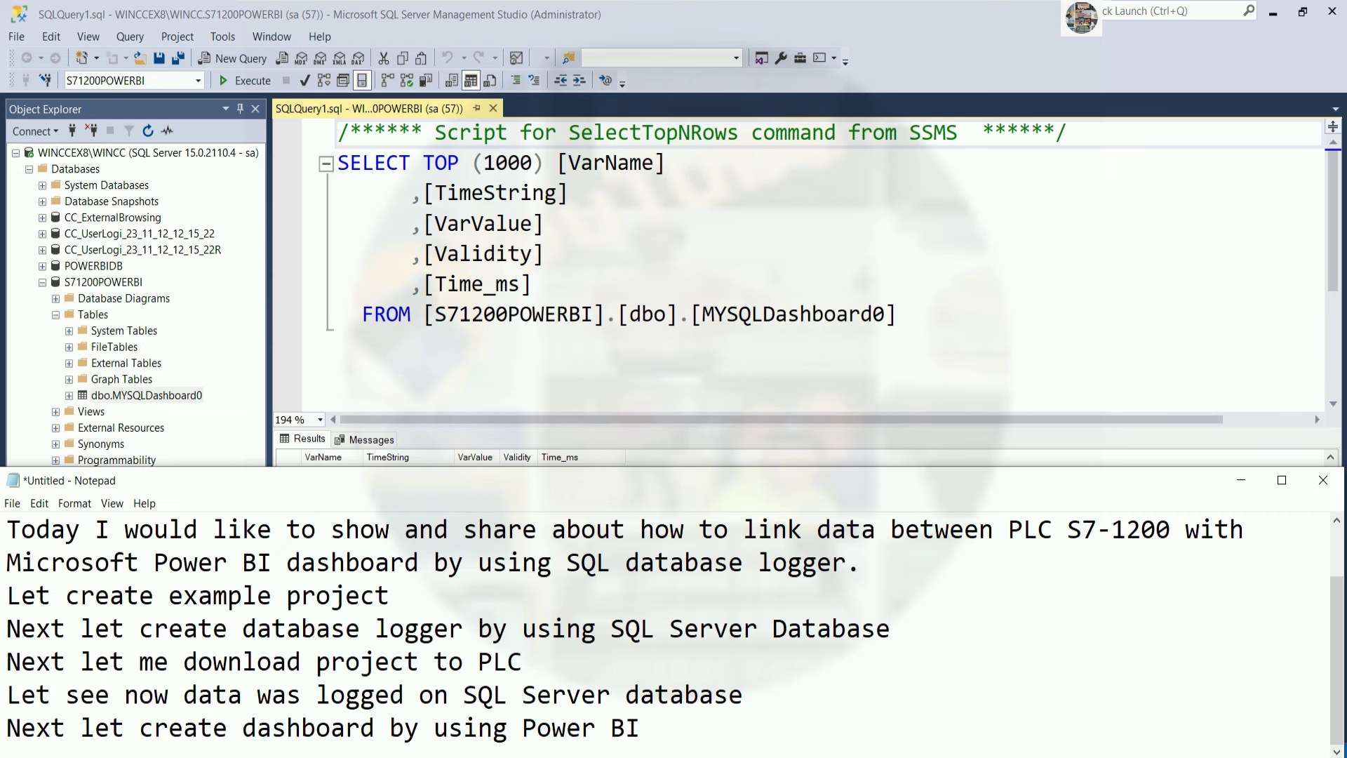
pyautogui.click(1241, 480)
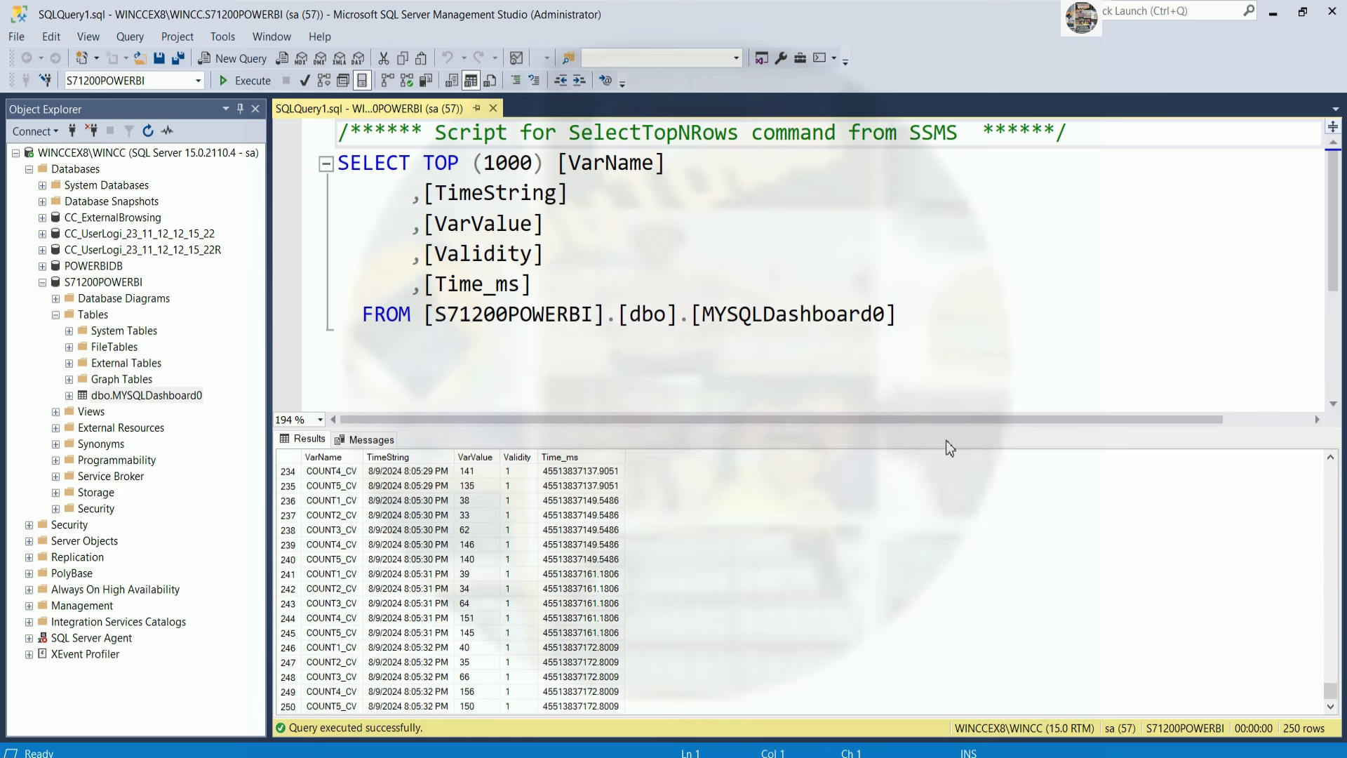
# Rerun the SELECT query on MYSQLDashboard0 and examine the most recently logged rows.
pyautogui.press('F5')
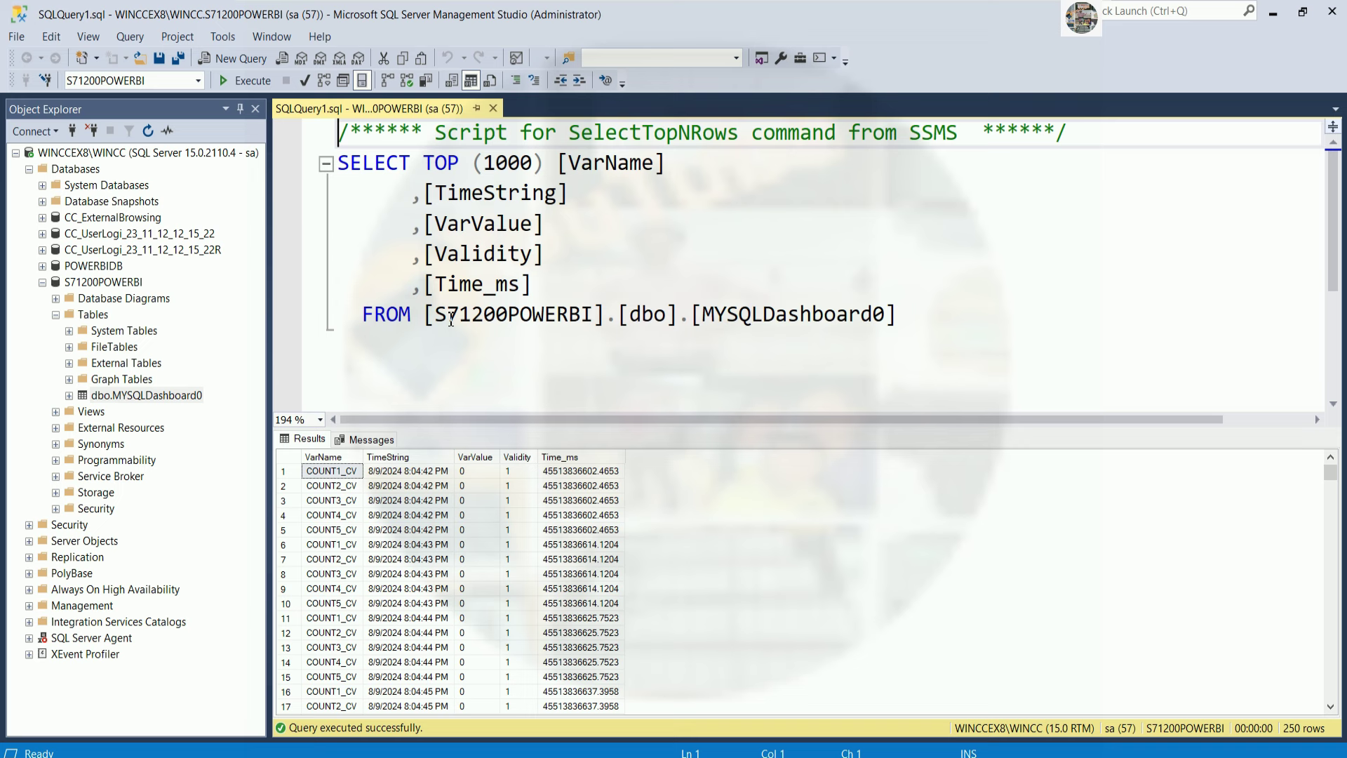
pyautogui.moveTo(1331, 474); pyautogui.dragTo(1342, 705)
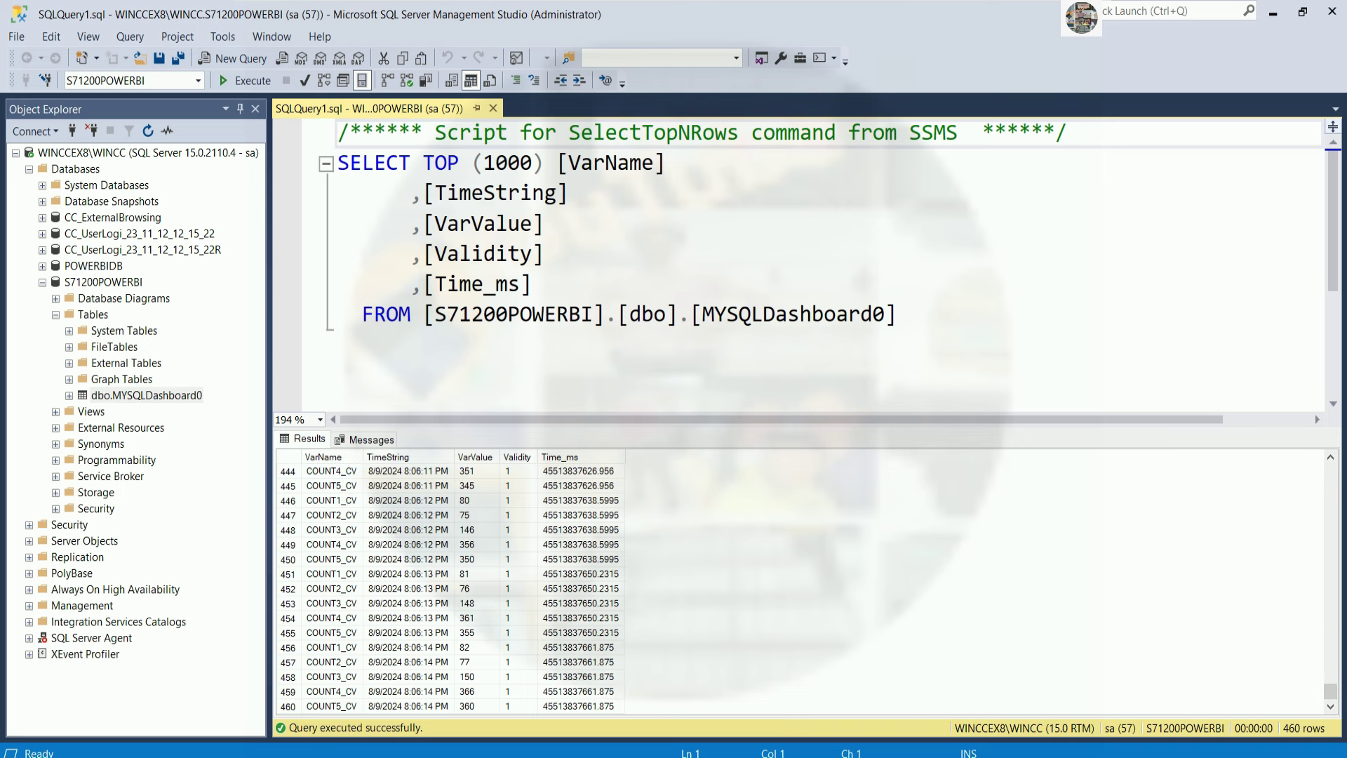
# Switch to the desktop, move the WinCC Runtime window and the Power BI Desktop shortcut apart, and launch Power BI Desktop.
pyautogui.hotkey('alt', 'Tab')
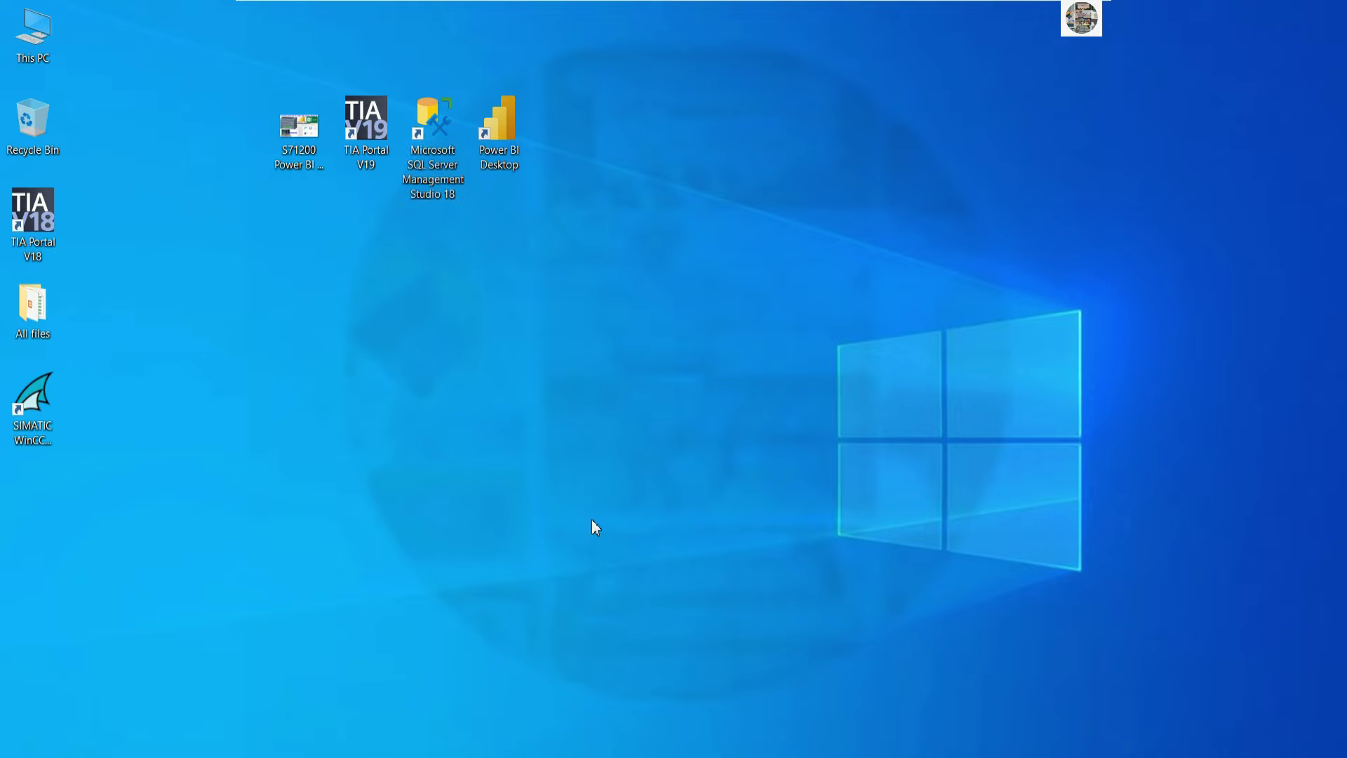
pyautogui.hotkey('alt', 'Tab')
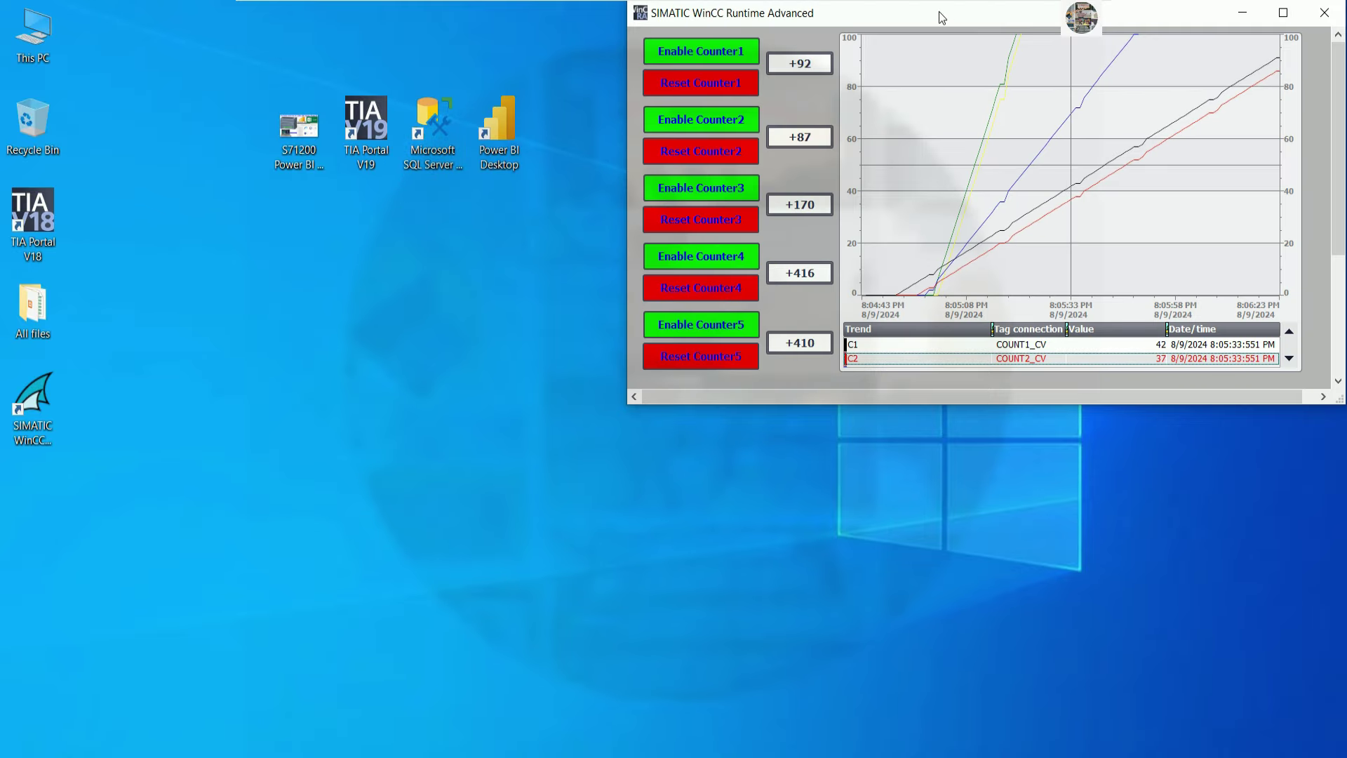
pyautogui.moveTo(939, 11); pyautogui.dragTo(381, 242)
pyautogui.moveTo(499, 133); pyautogui.dragTo(1099, 133)
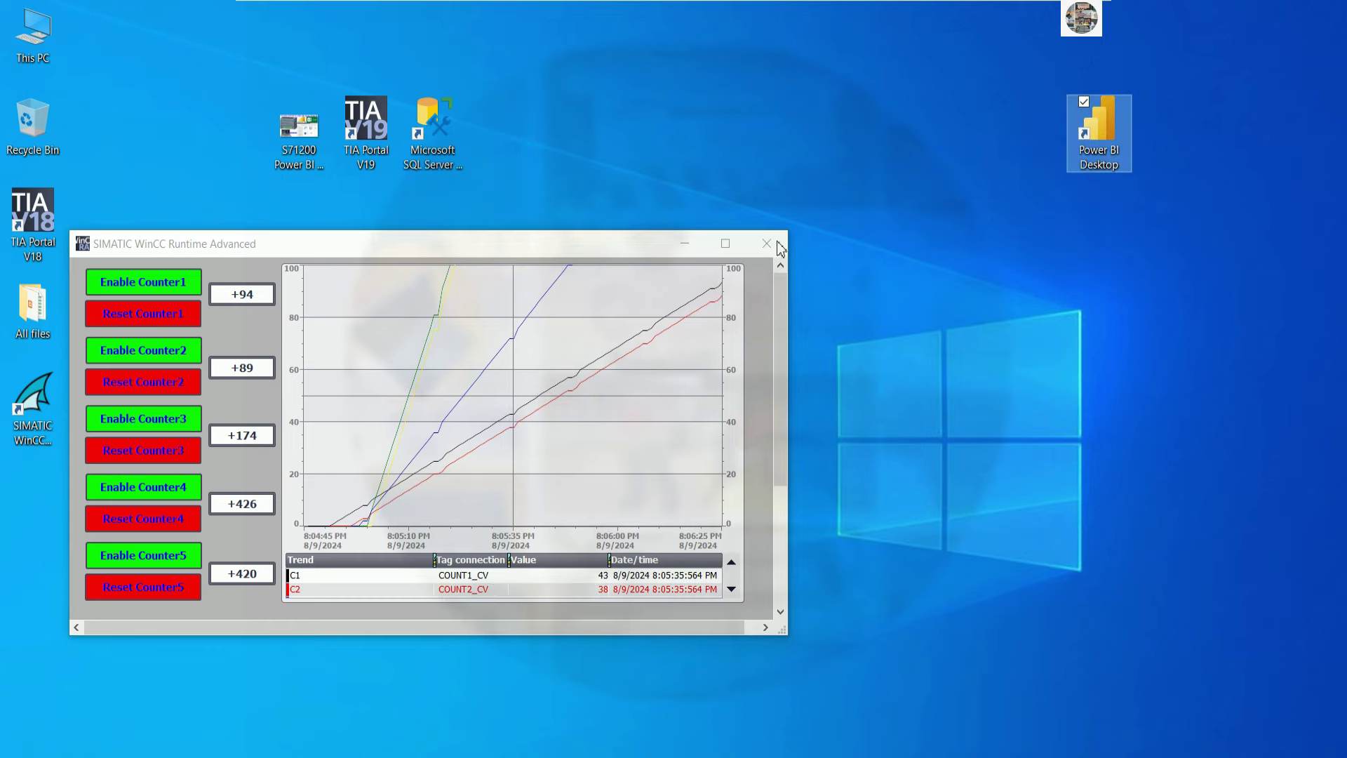
pyautogui.moveTo(563, 244); pyautogui.dragTo(493, 19)
pyautogui.click(927, 277)
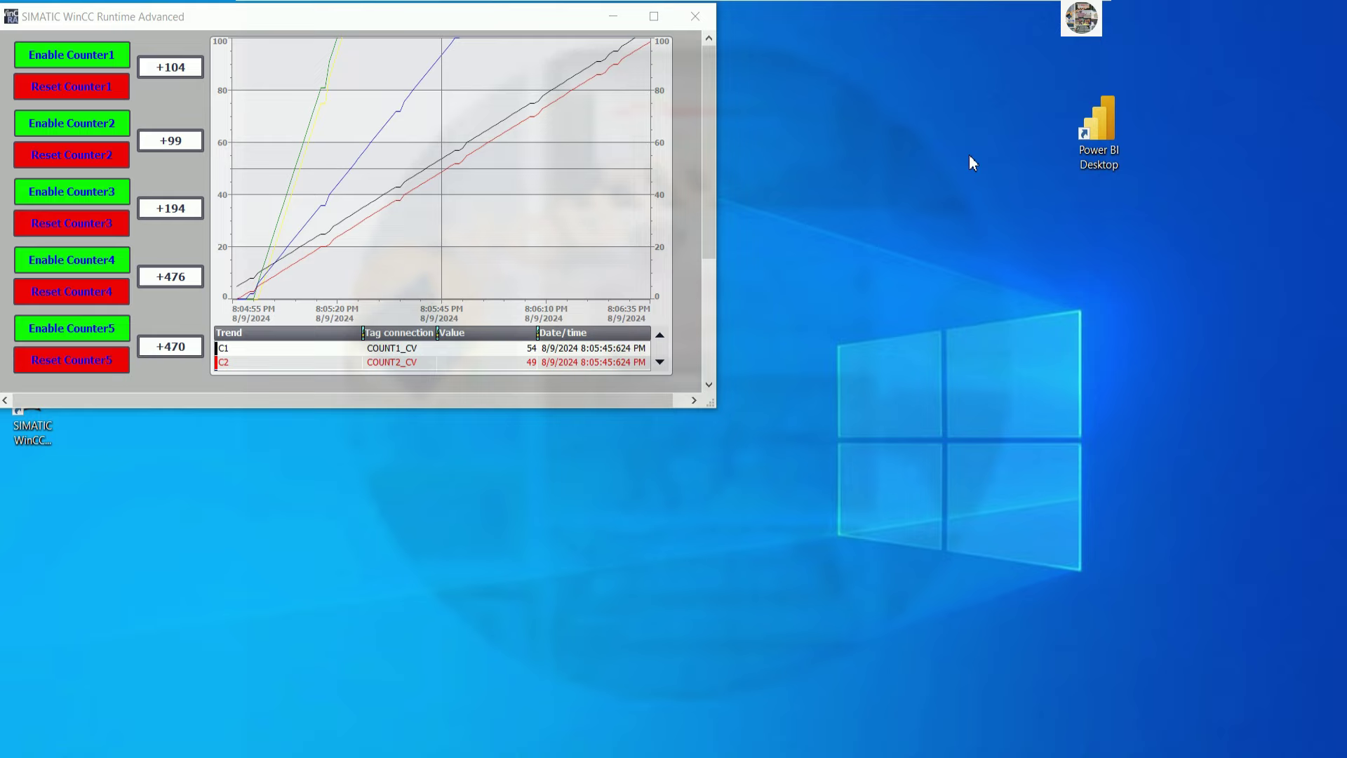
pyautogui.click(1086, 163)
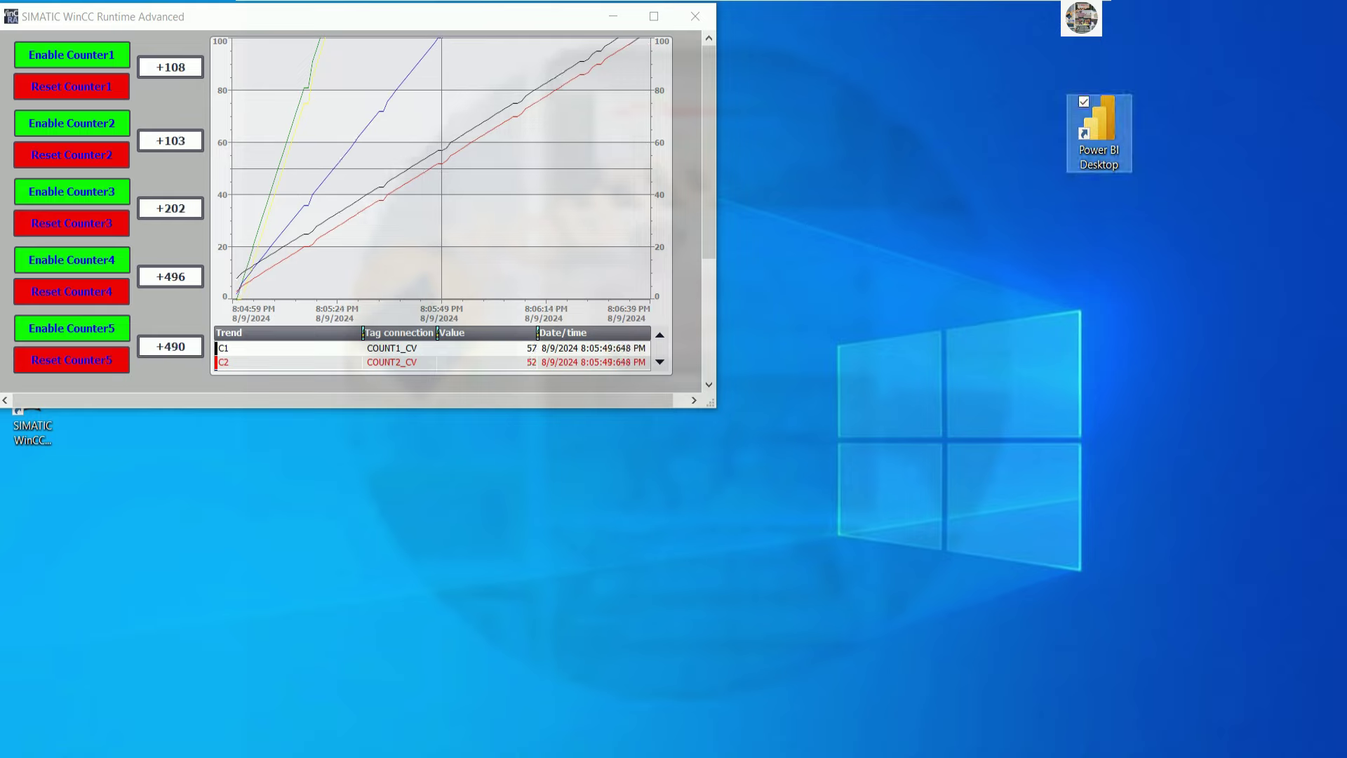
pyautogui.press('Return')
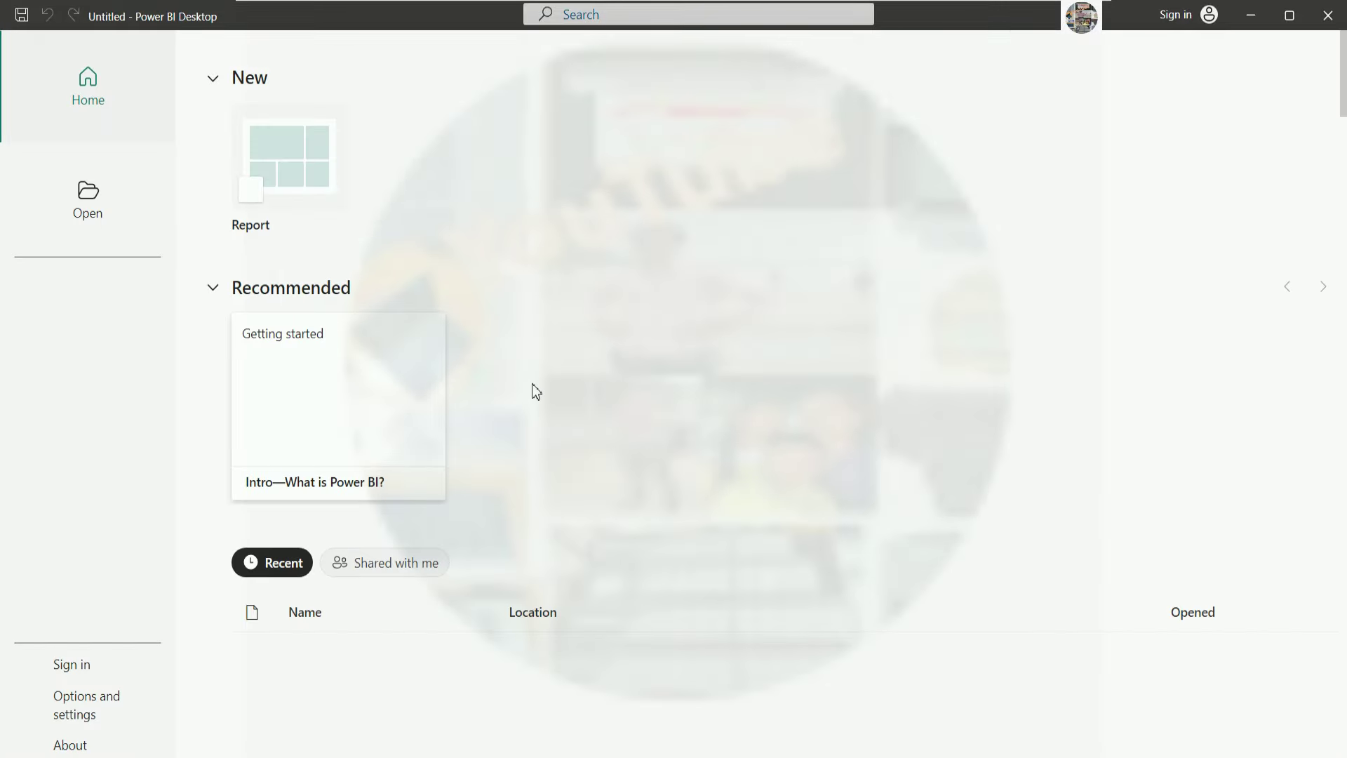
# Review the global permissions in the data source settings and close them without changes.
pyautogui.click(111, 693)
pyautogui.press('Escape')
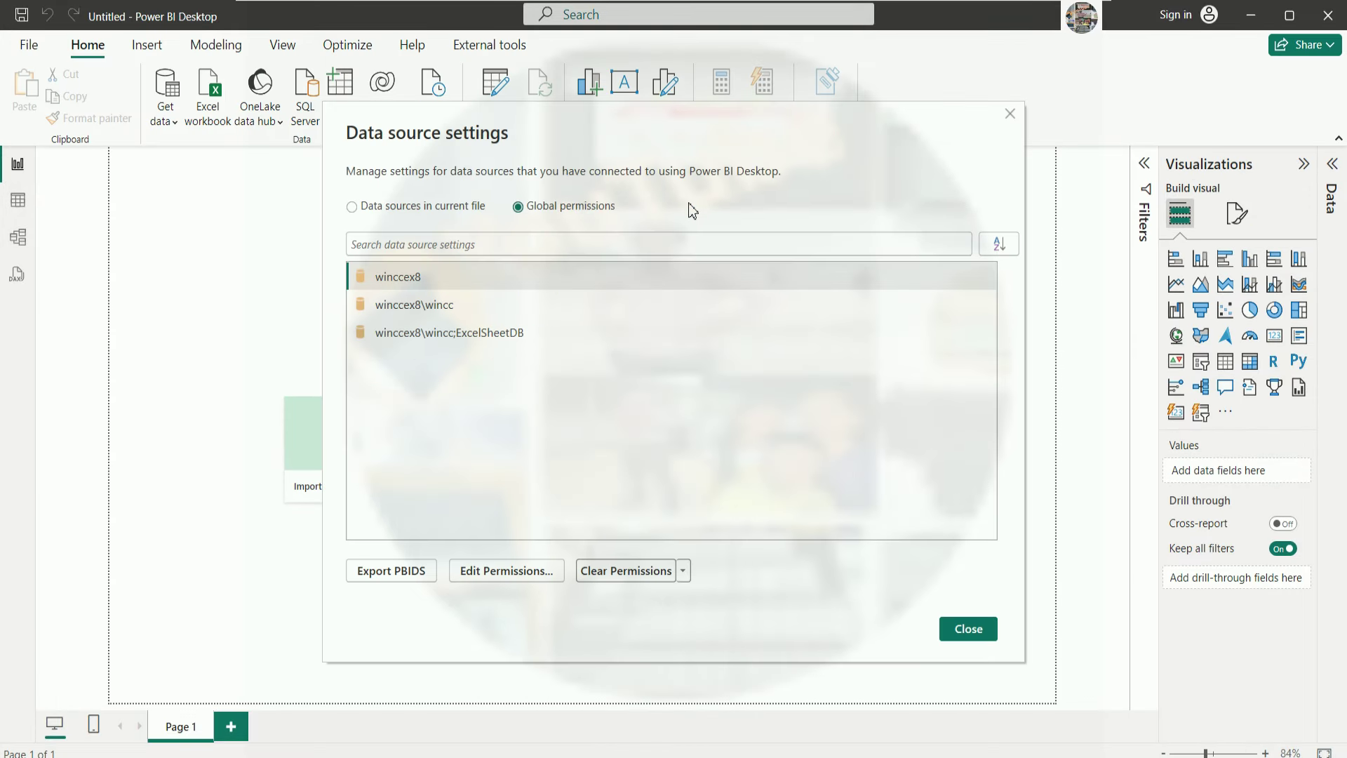
pyautogui.click(1010, 117)
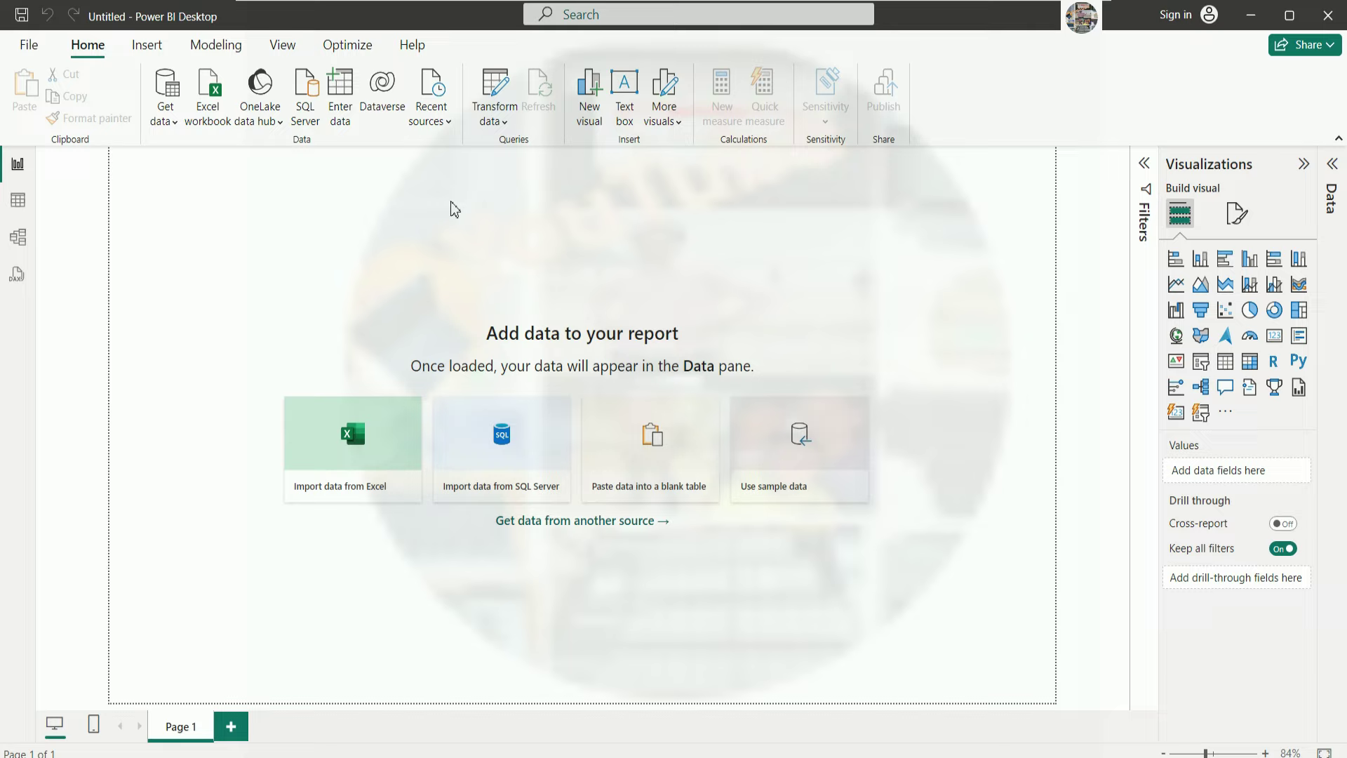
# Start a SQL Server data connection and copy the server name WINCCEX8\WINCC from the server properties in SQL Server Management Studio.
pyautogui.click(165, 119)
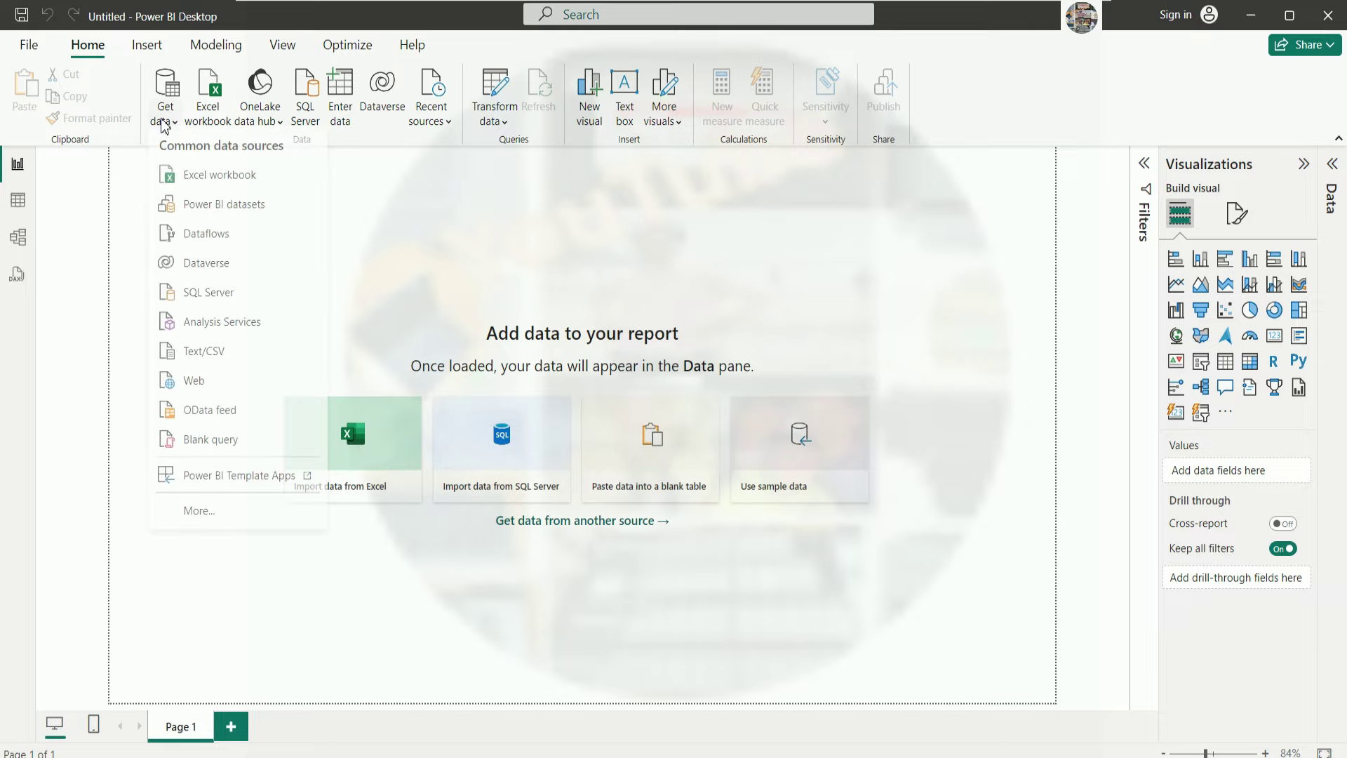
pyautogui.click(232, 303)
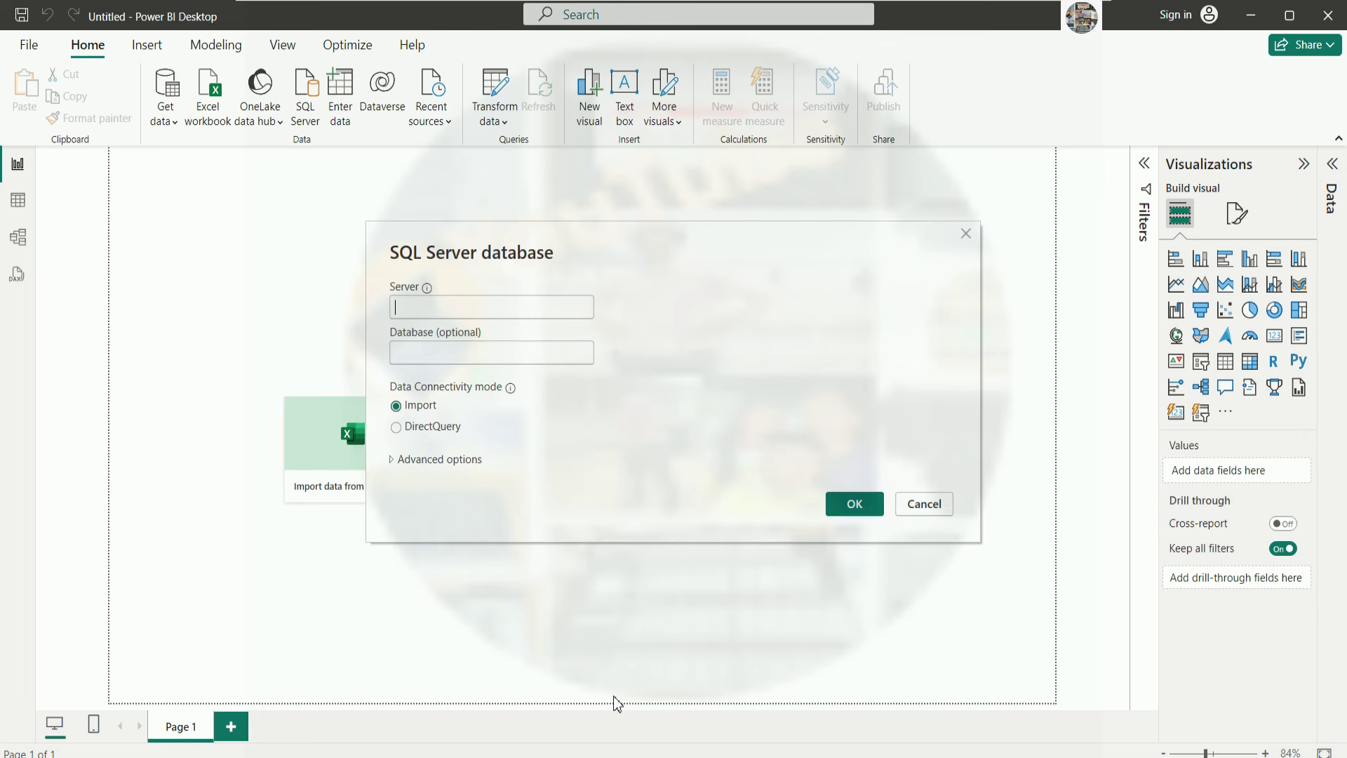
pyautogui.hotkey('alt', 'Tab')
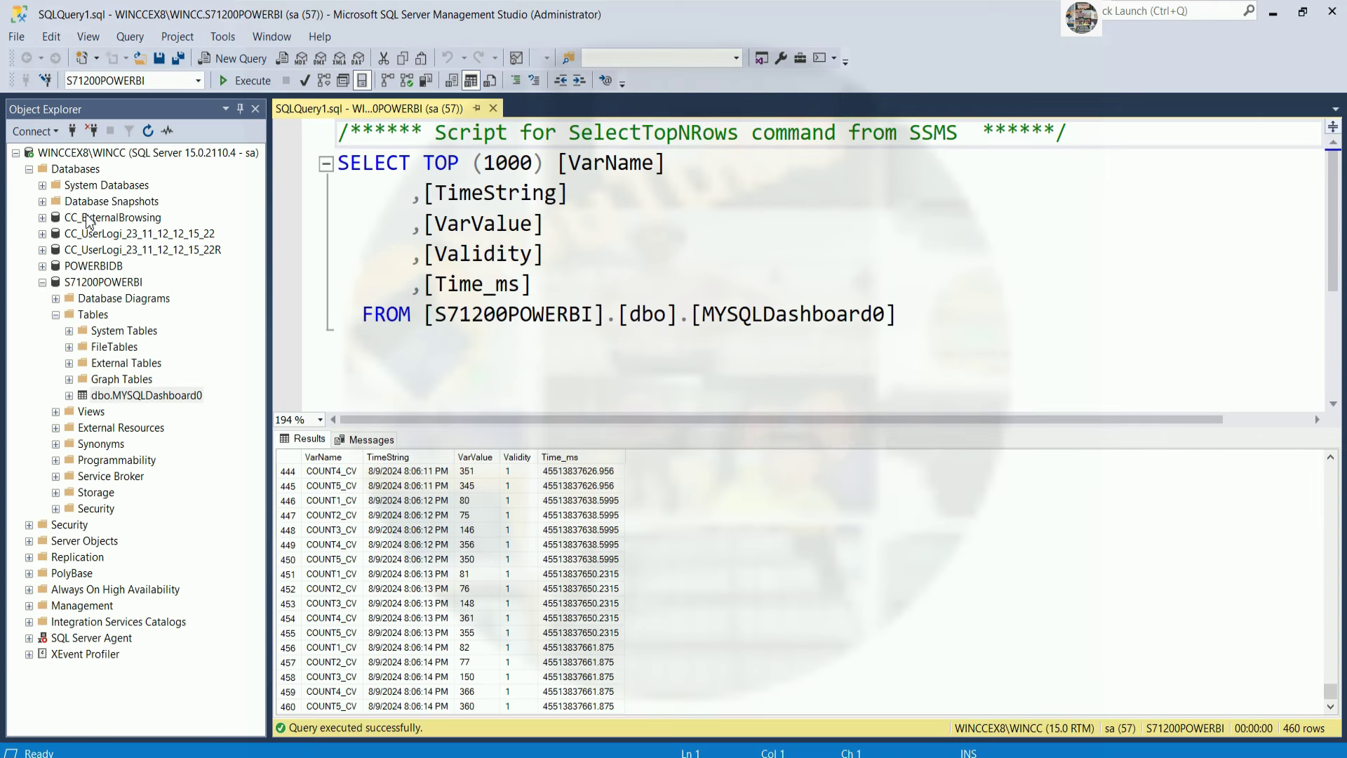
pyautogui.rightClick(115, 158)
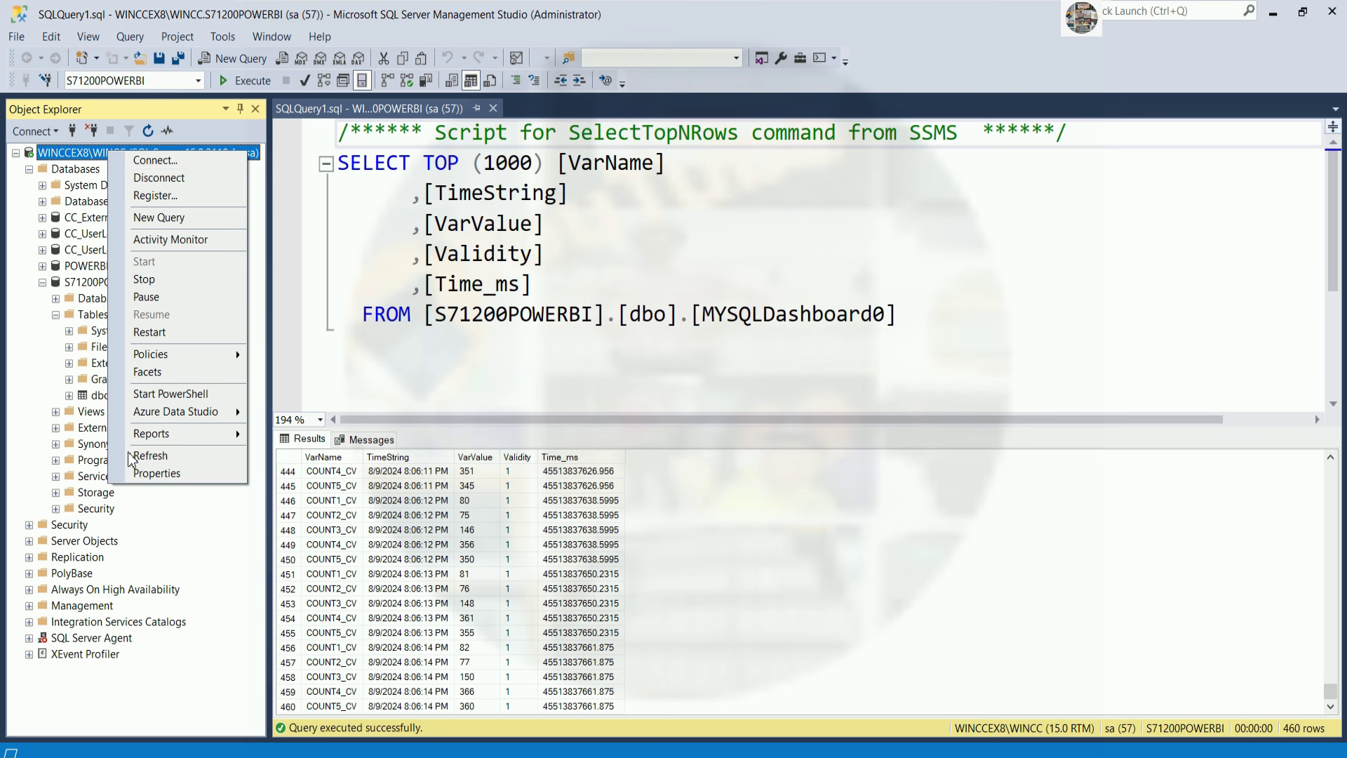
pyautogui.click(157, 473)
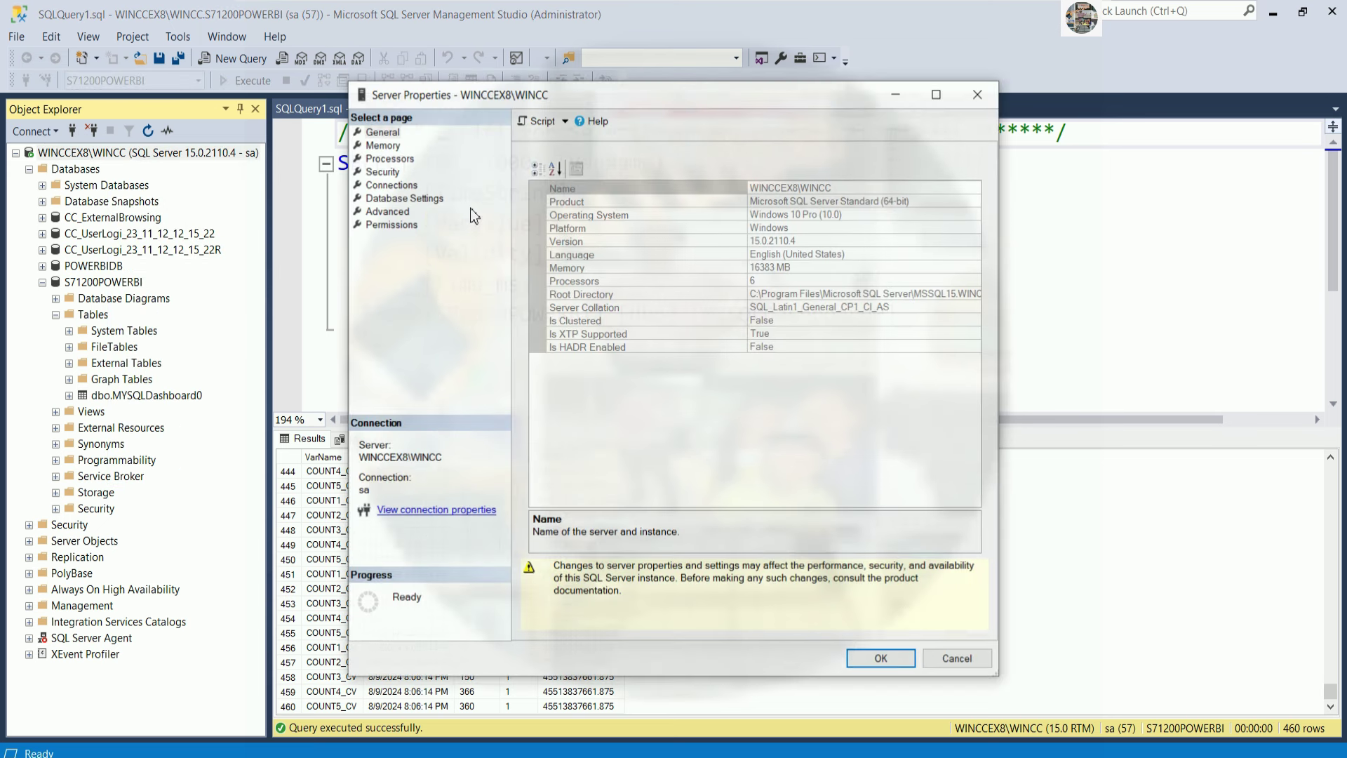
pyautogui.click(851, 189)
pyautogui.doubleClick(845, 188)
pyautogui.rightClick(774, 187)
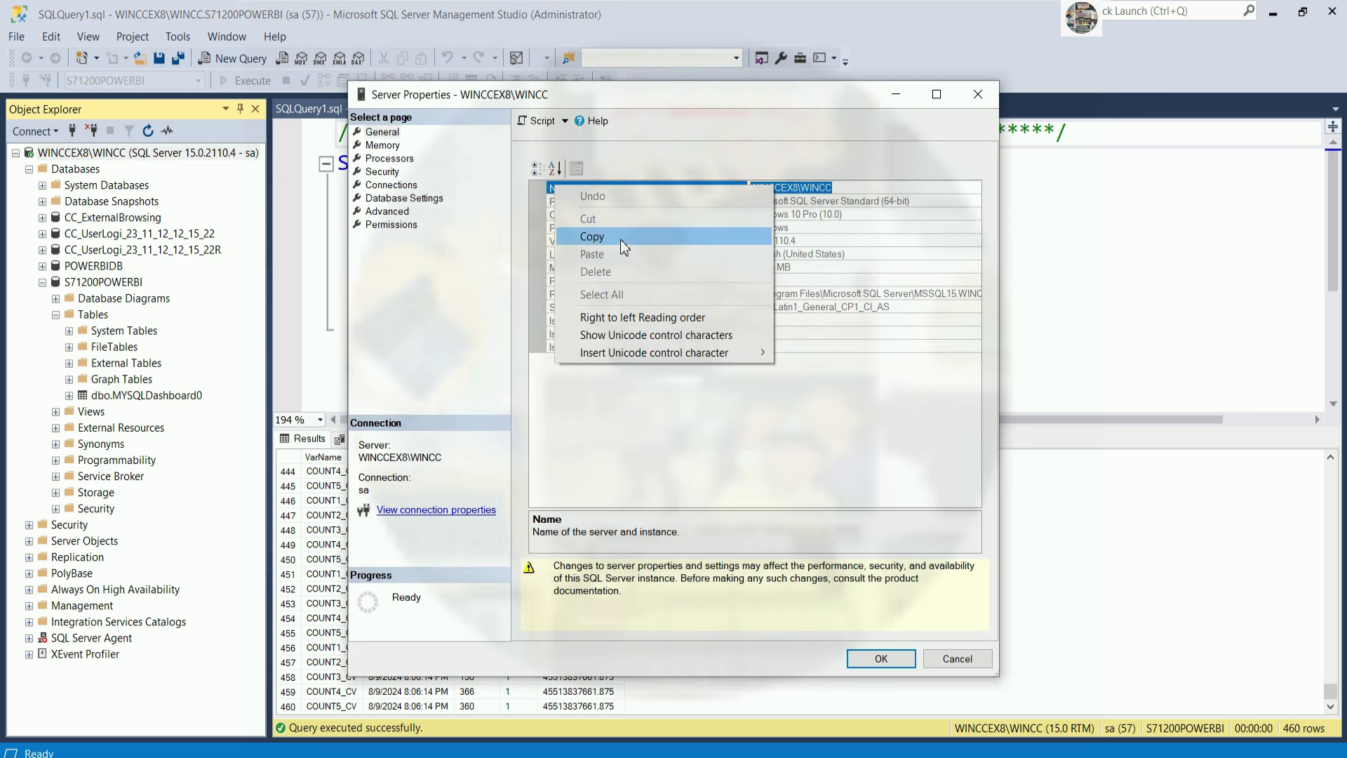
pyautogui.click(620, 239)
pyautogui.click(927, 664)
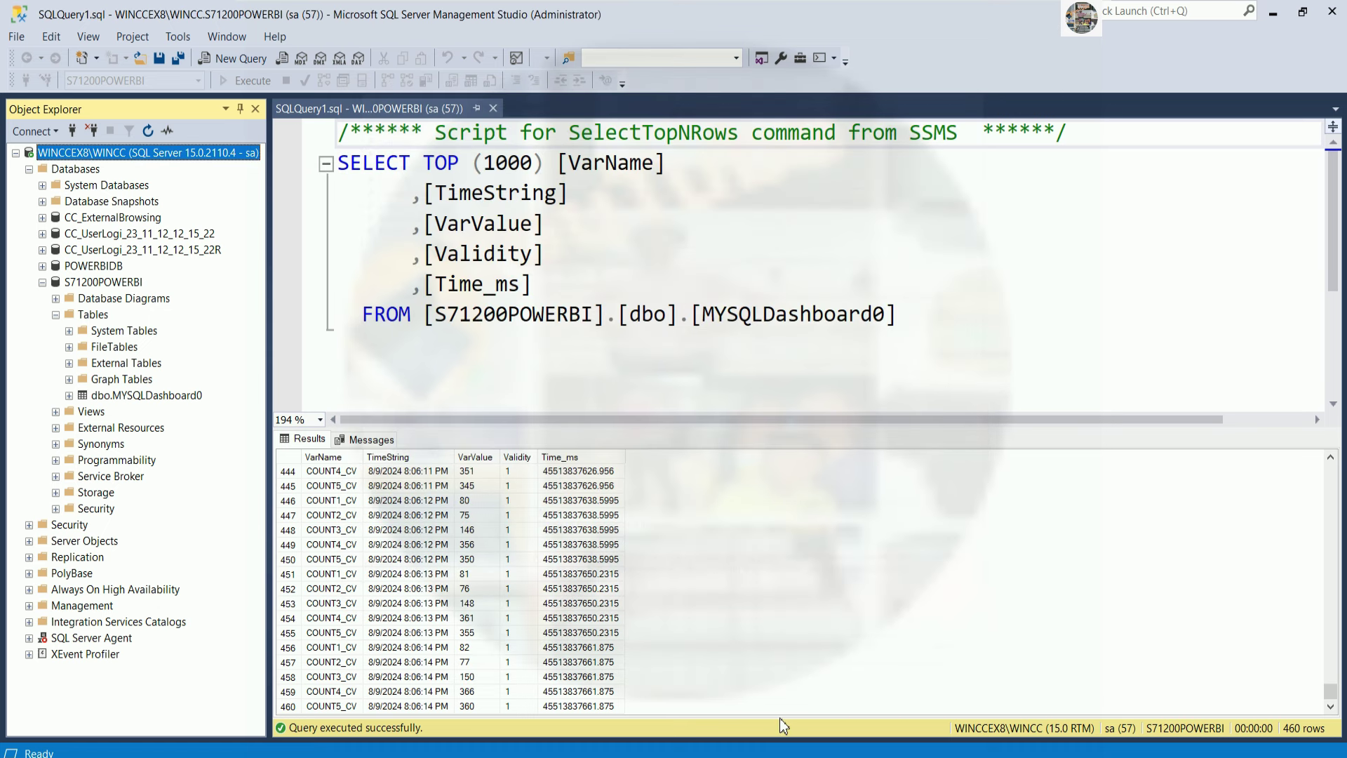
# Switch back to Power BI Desktop and set the SQL Server connection's server to WINCCEX8\WINCC.
pyautogui.hotkey('alt', 'Tab')
pyautogui.rightClick(443, 308)
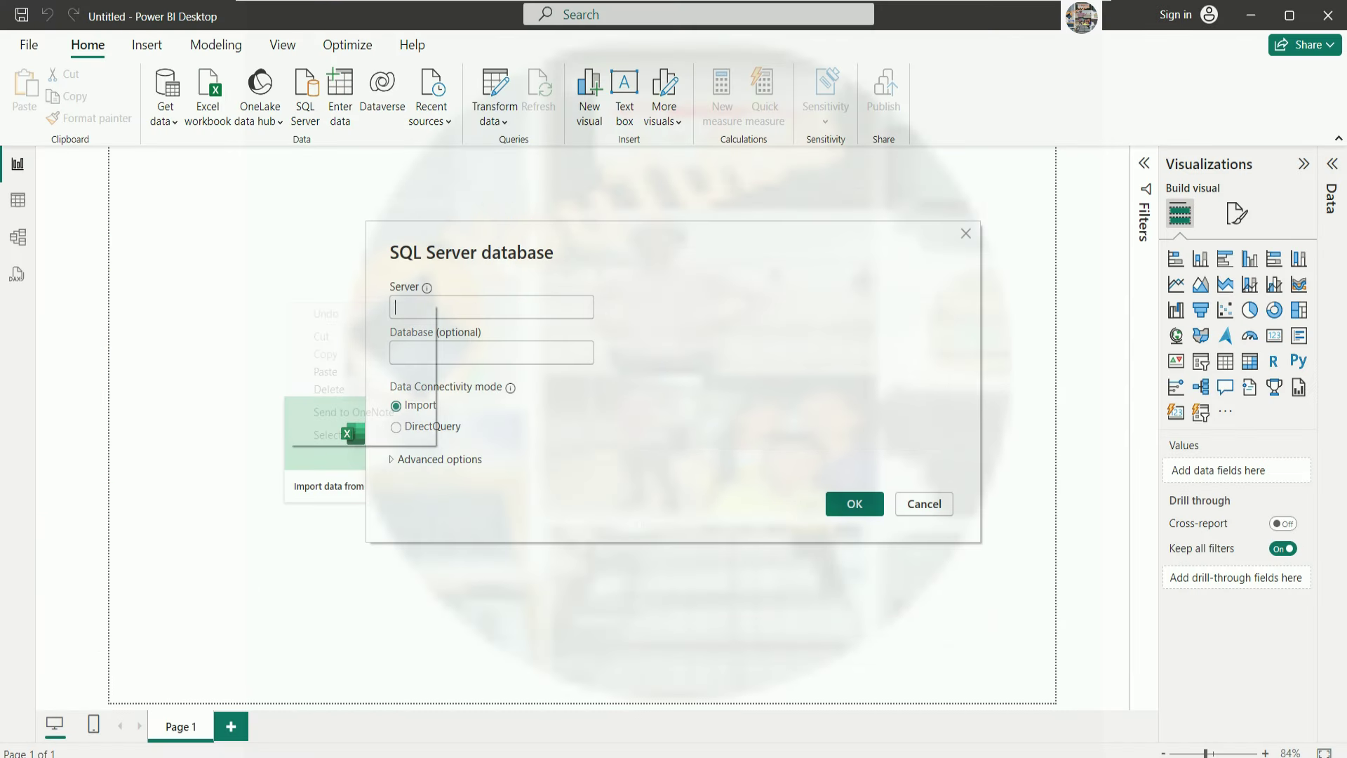
pyautogui.click(354, 369)
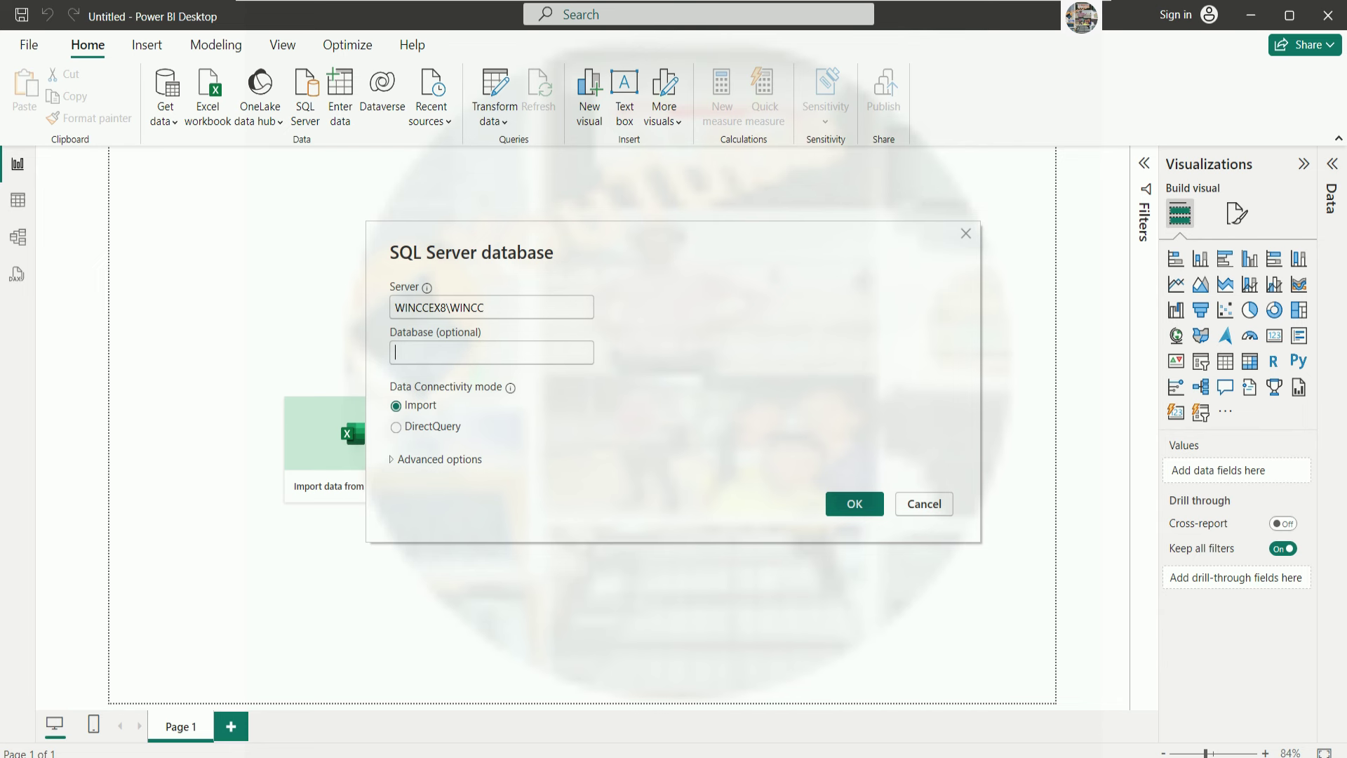
# Copy the database name S71200POWERBI from SQL Server Management Studio and paste it as the database of the Power BI Desktop connection.
pyautogui.hotkey('alt', 'Tab')
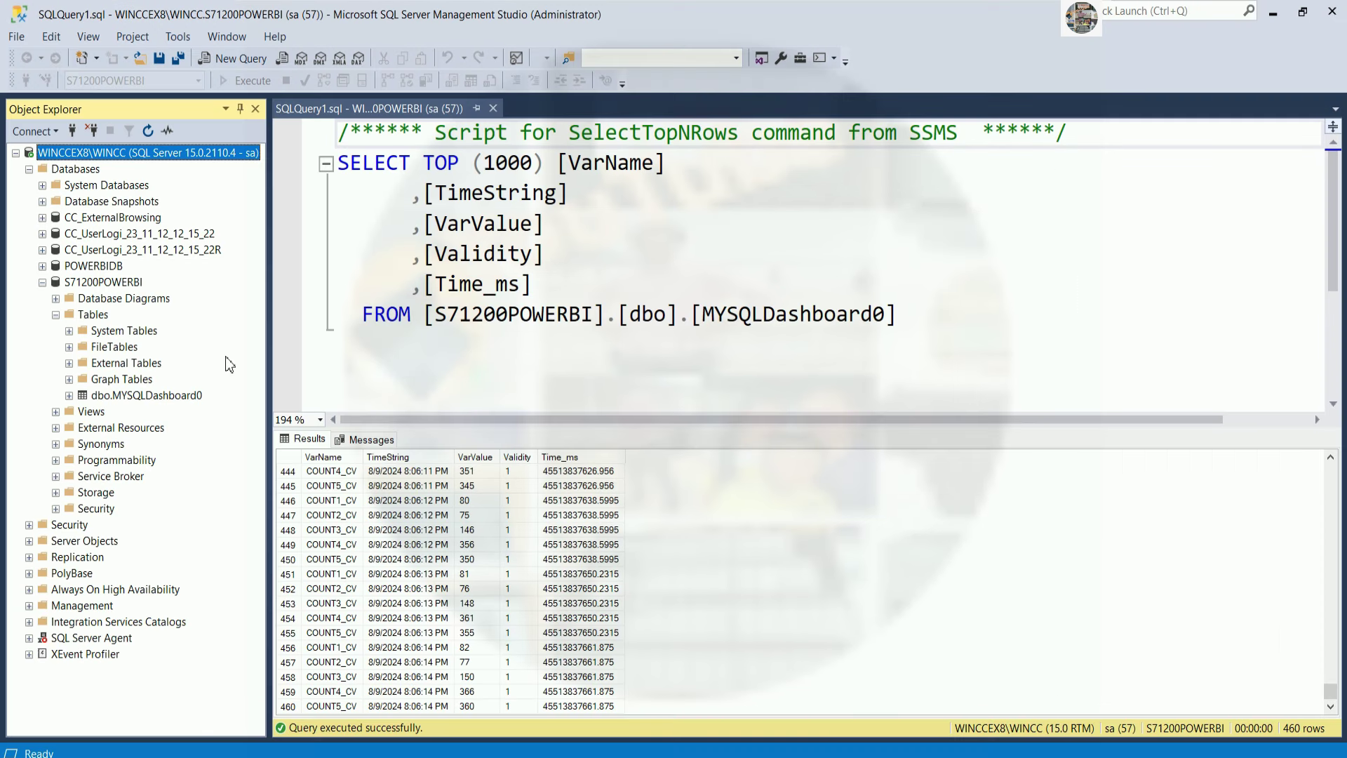
pyautogui.rightClick(91, 279)
pyautogui.click(137, 466)
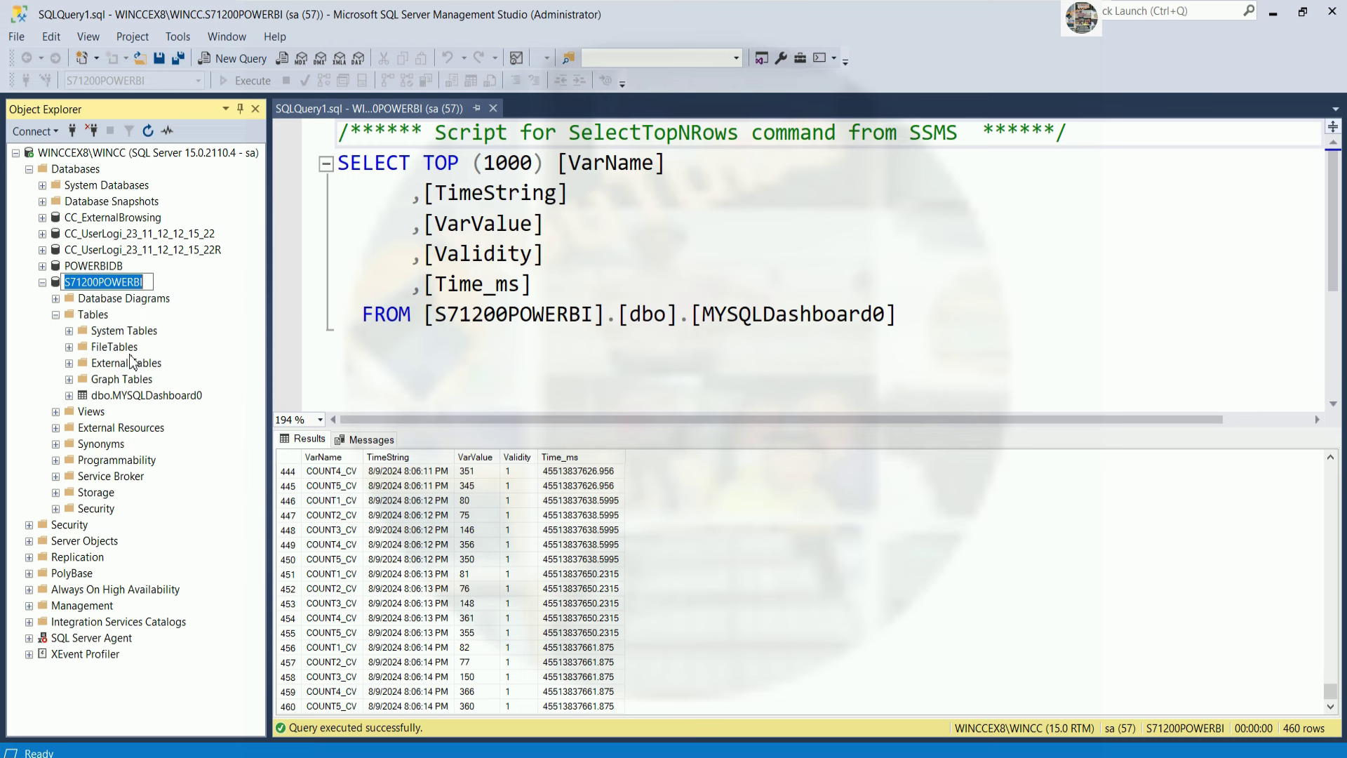
pyautogui.rightClick(105, 282)
pyautogui.click(49, 329)
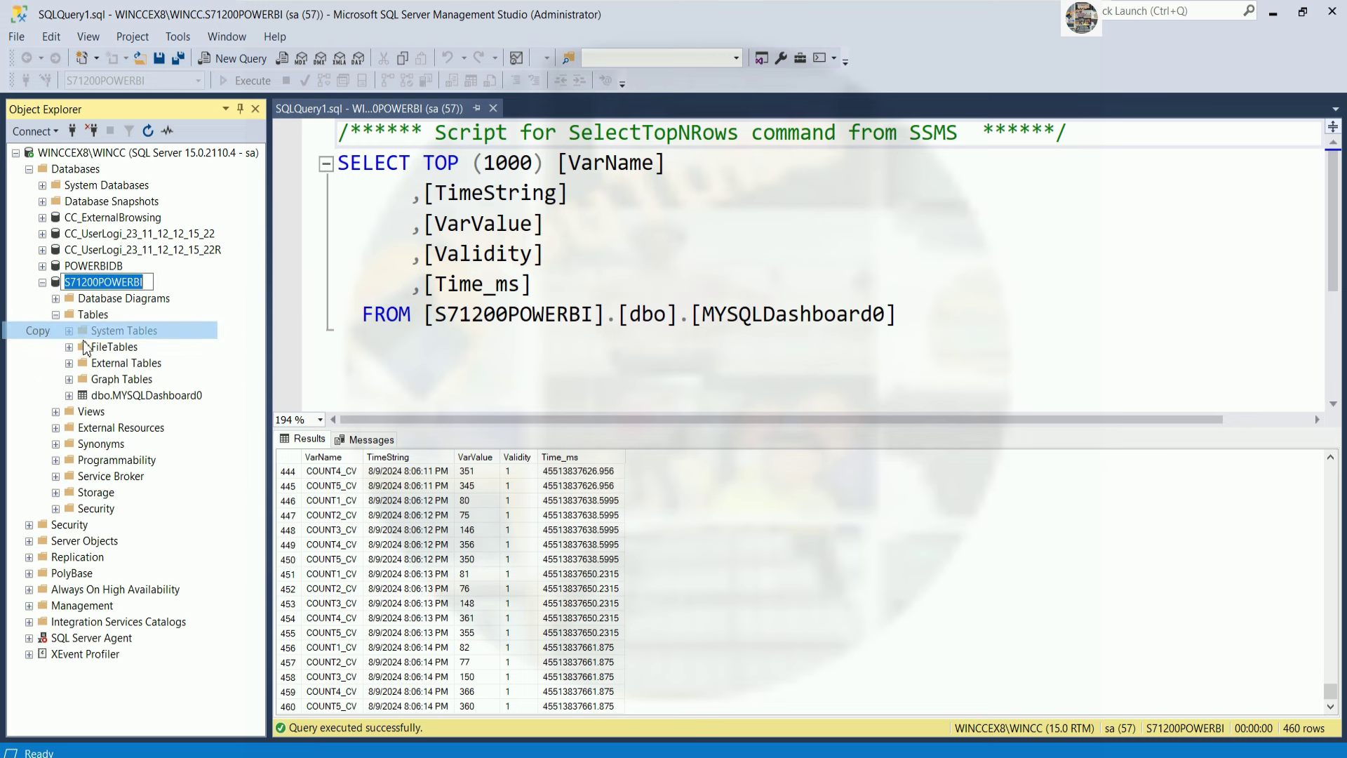
pyautogui.hotkey('alt', 'Tab')
pyautogui.rightClick(487, 352)
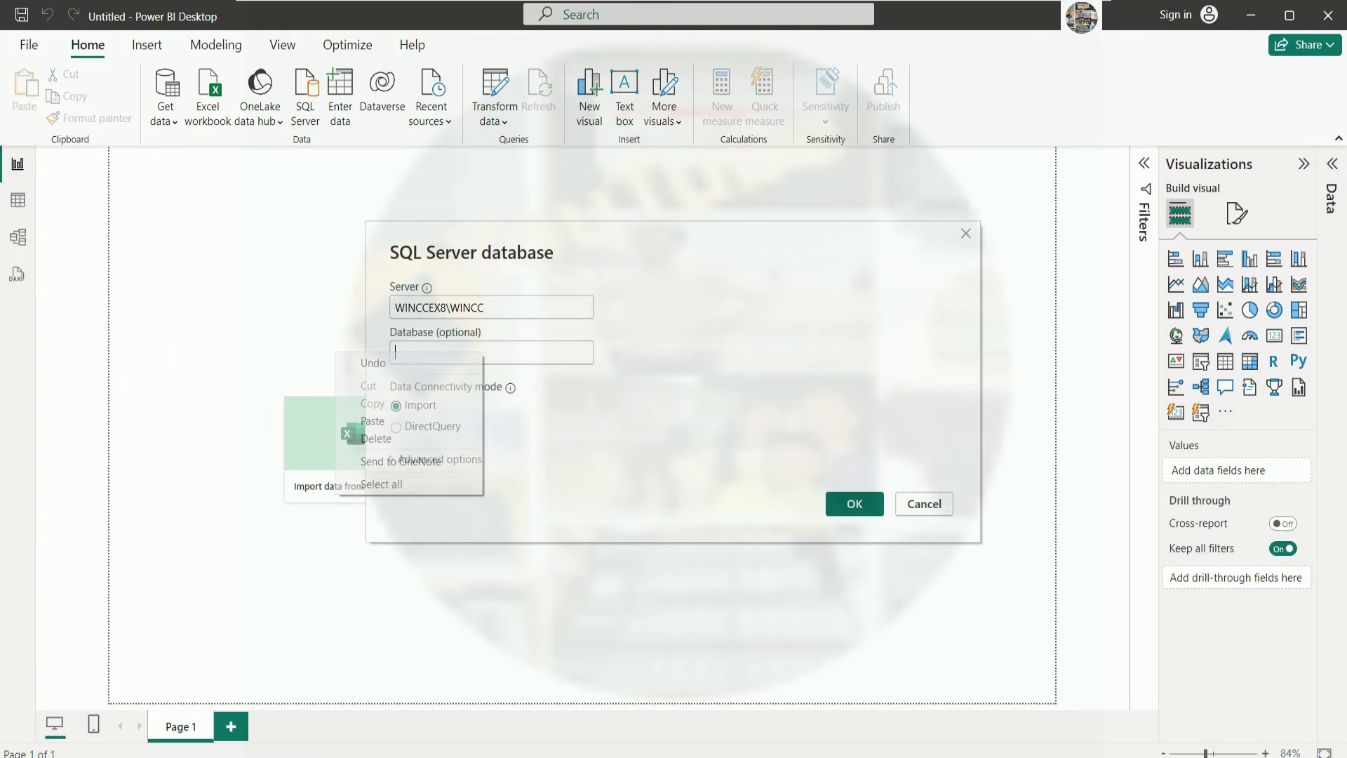
pyautogui.click(376, 421)
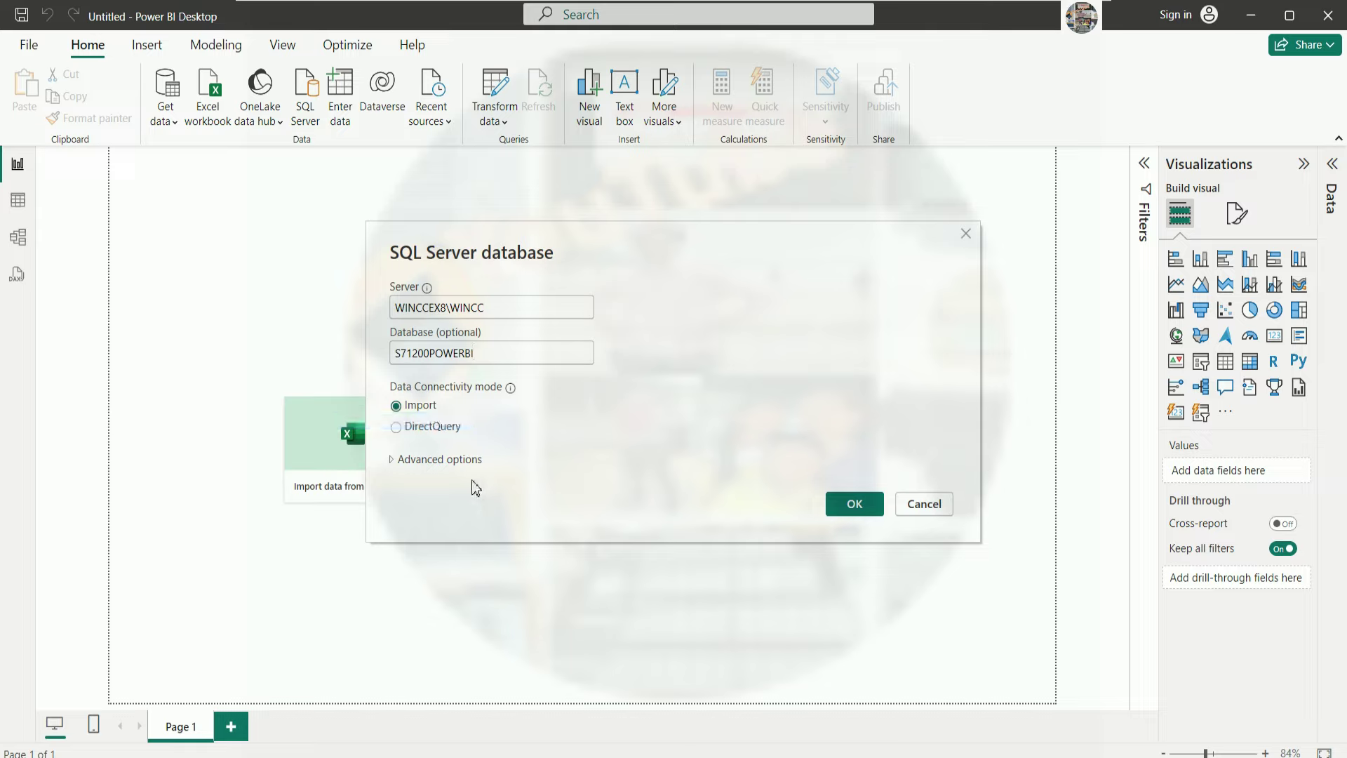
# Connect in DirectQuery mode, select the MYSQLDashboard0 table and open it for data transformation.
pyautogui.click(397, 427)
pyautogui.click(859, 507)
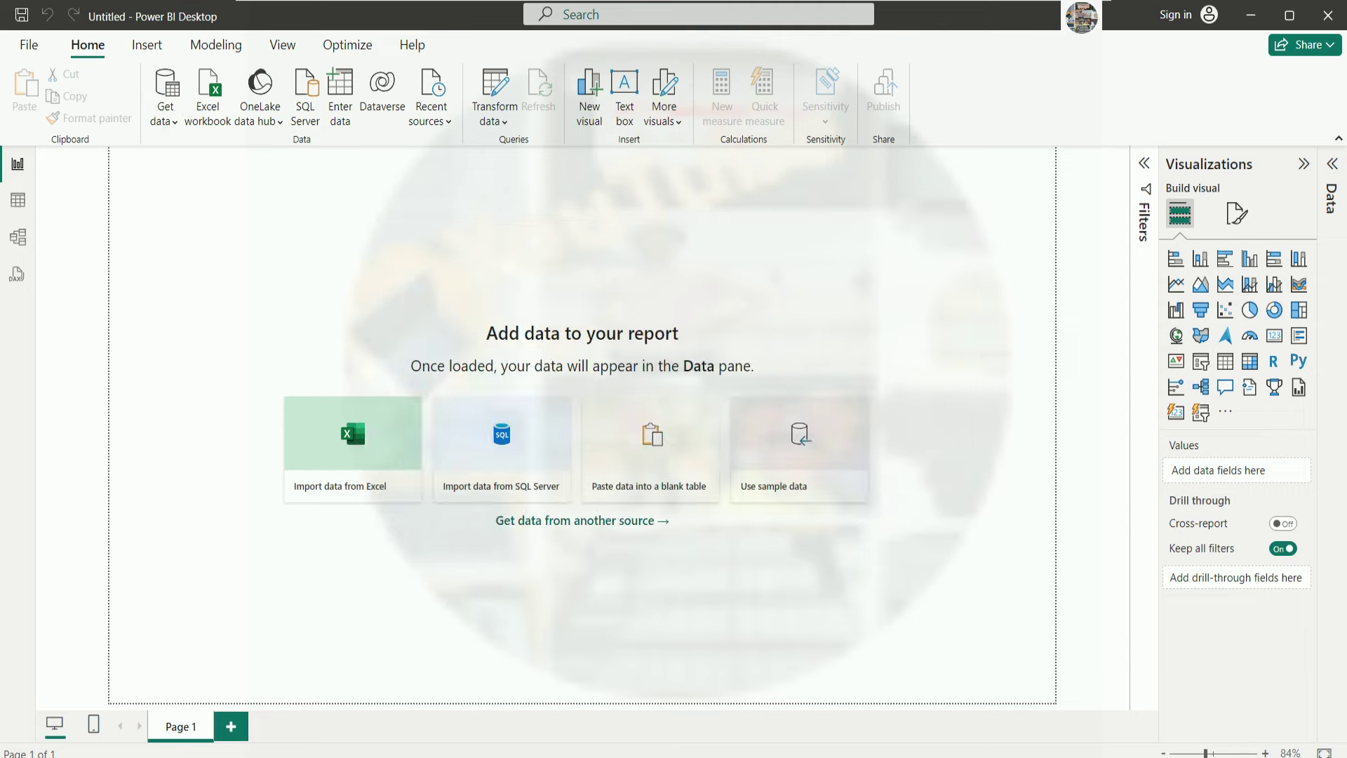
pyautogui.click(341, 212)
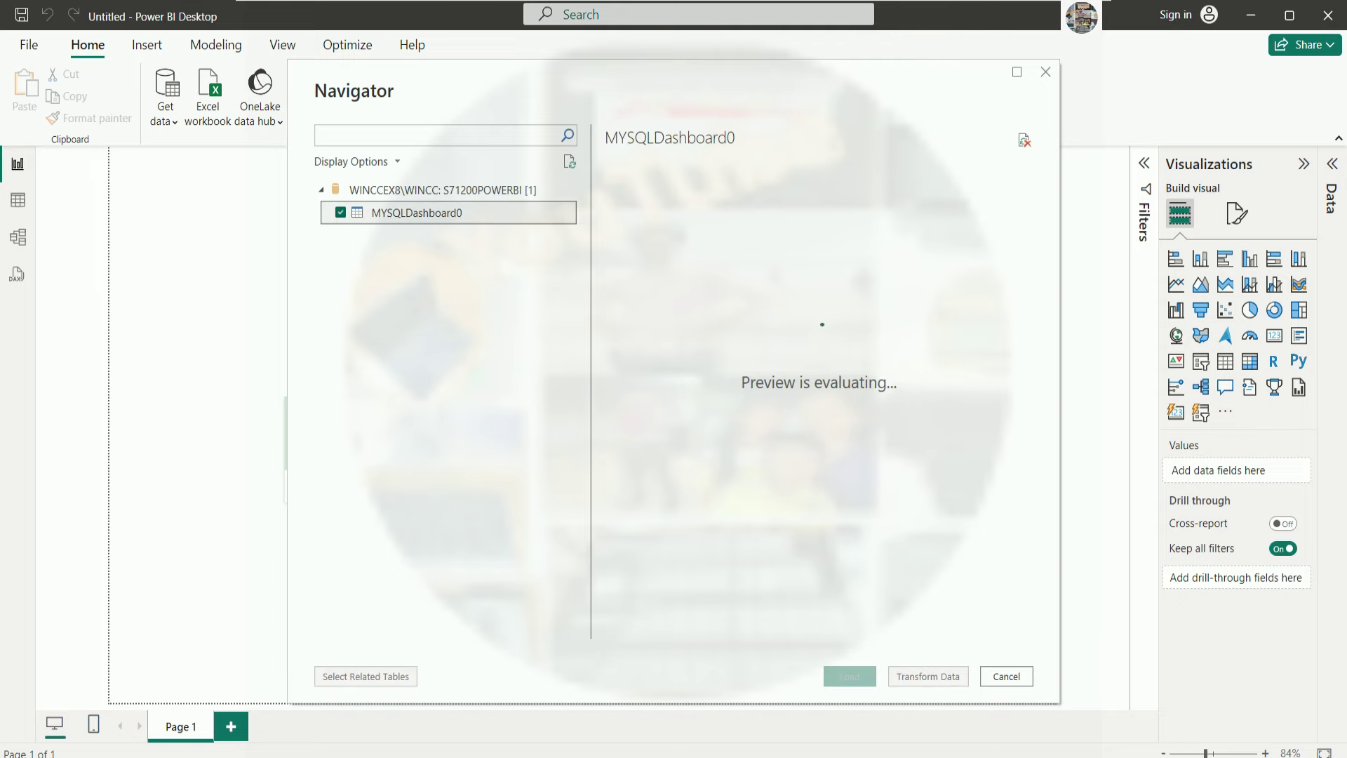
pyautogui.click(915, 675)
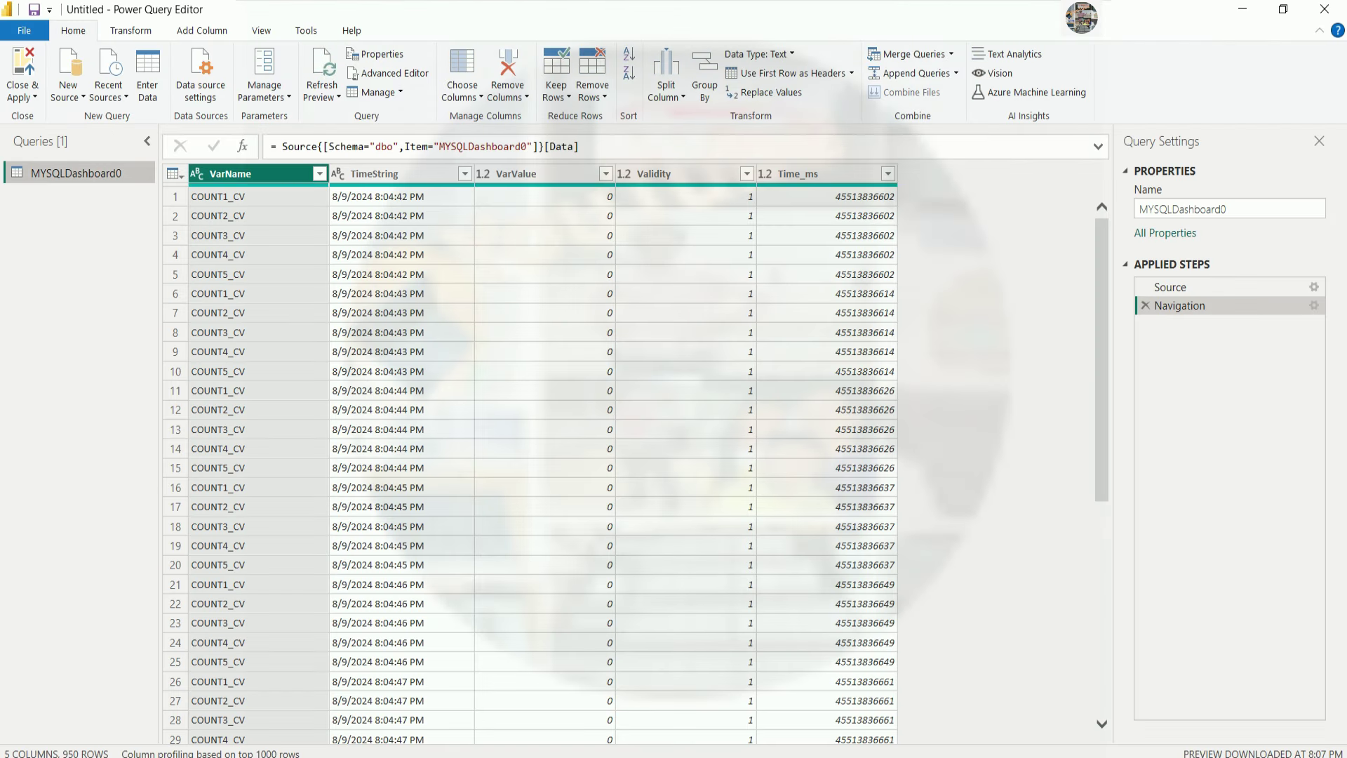
# Keep only the VarName, TimeString and VarValue columns of the MYSQLDashboard0 query, excluding Validity and Time_ms.
pyautogui.click(464, 97)
pyautogui.click(462, 124)
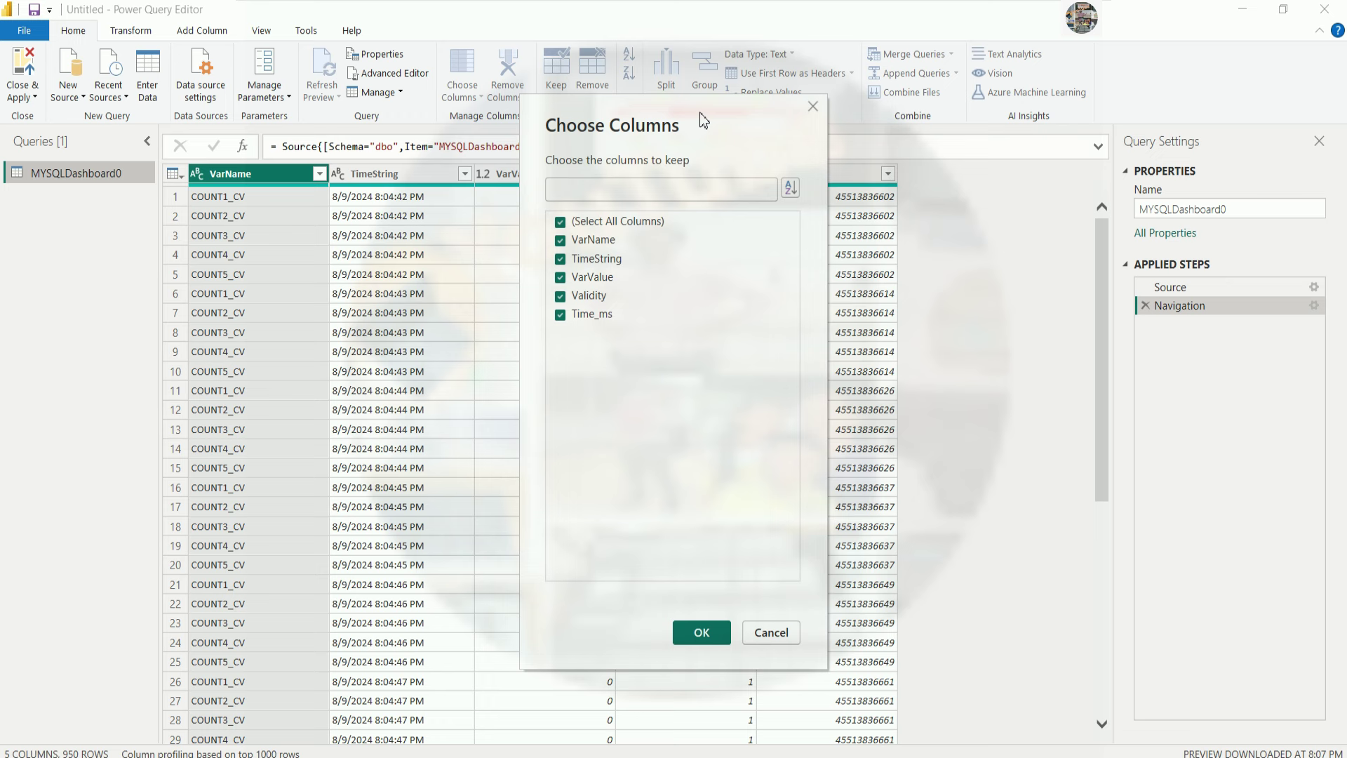
pyautogui.moveTo(704, 120); pyautogui.dragTo(1133, 149)
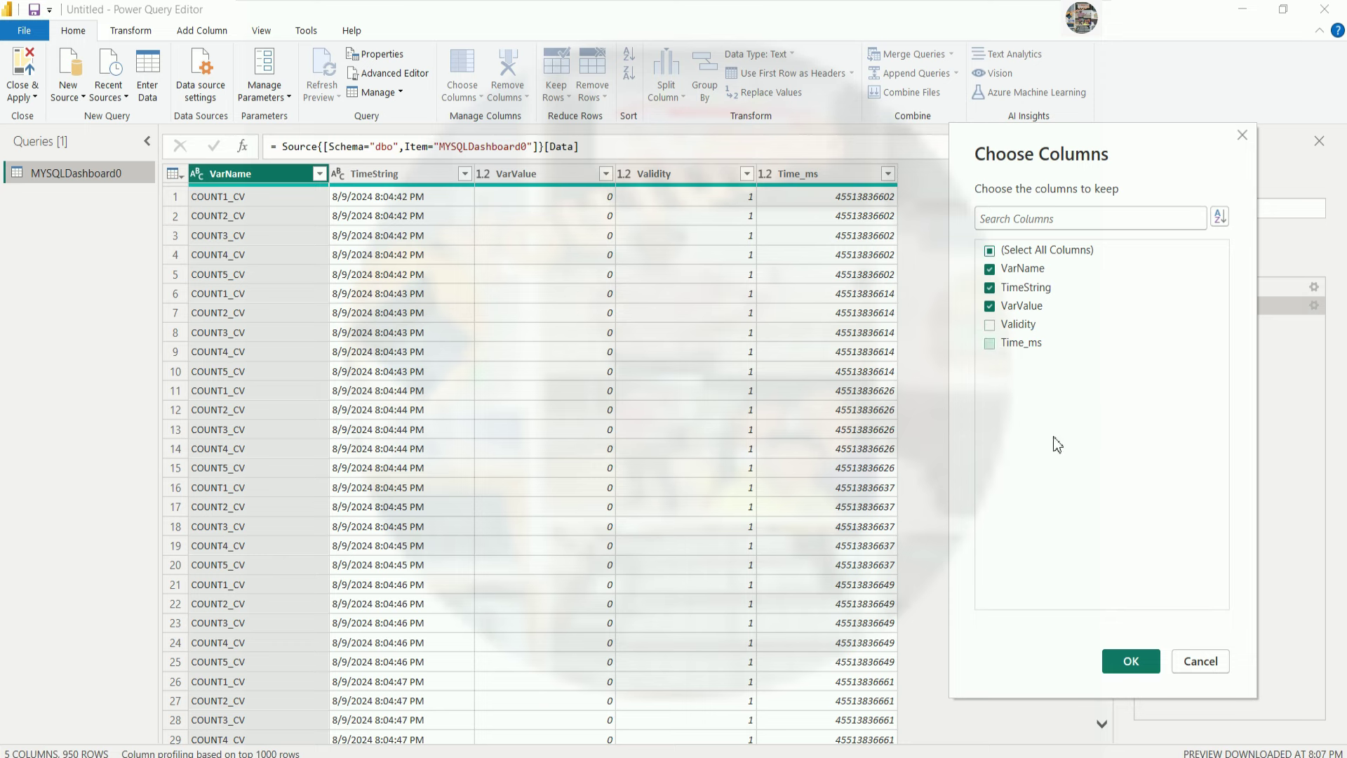
pyautogui.click(1130, 660)
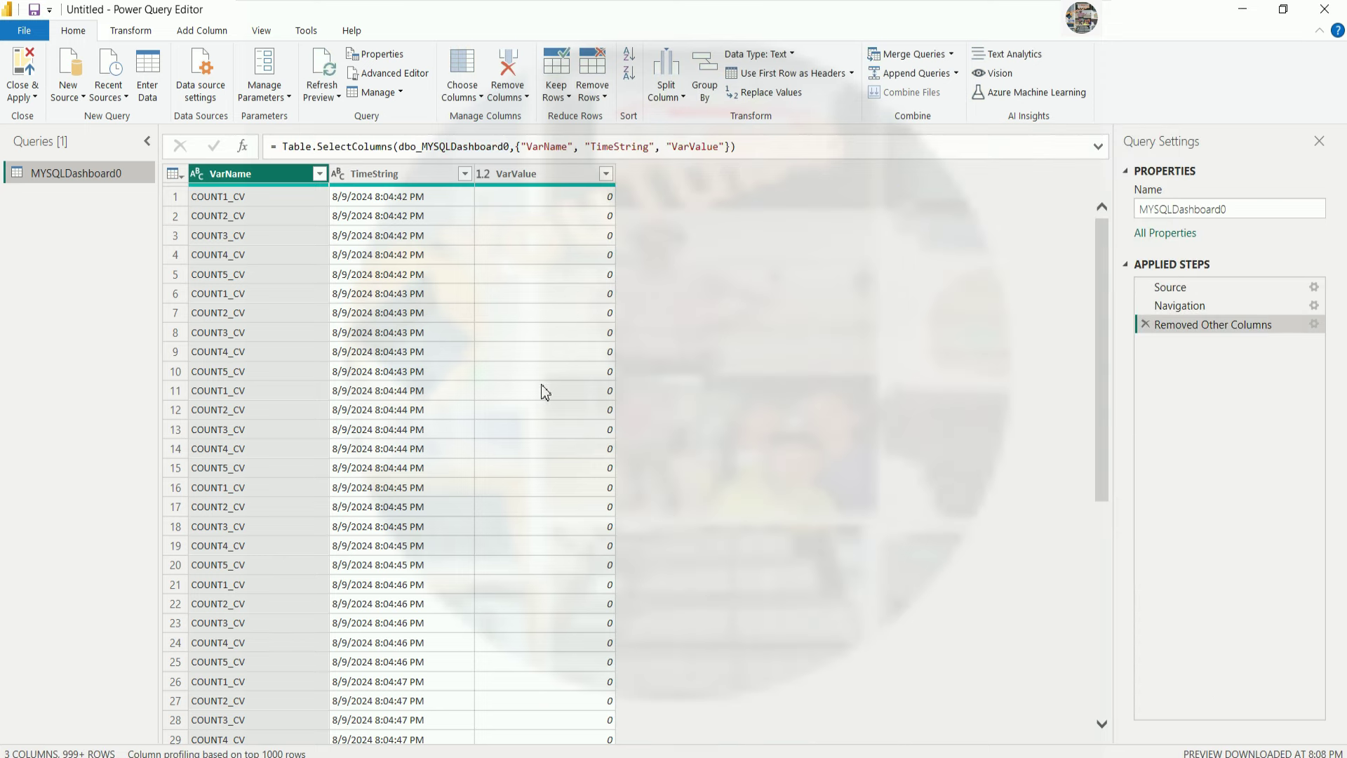
# Review the MYSQLDashboard0 query rows, apply the query changes and close the Power Query Editor.
pyautogui.scroll(-20, 546, 425)
pyautogui.scroll(-16, 553, 424)
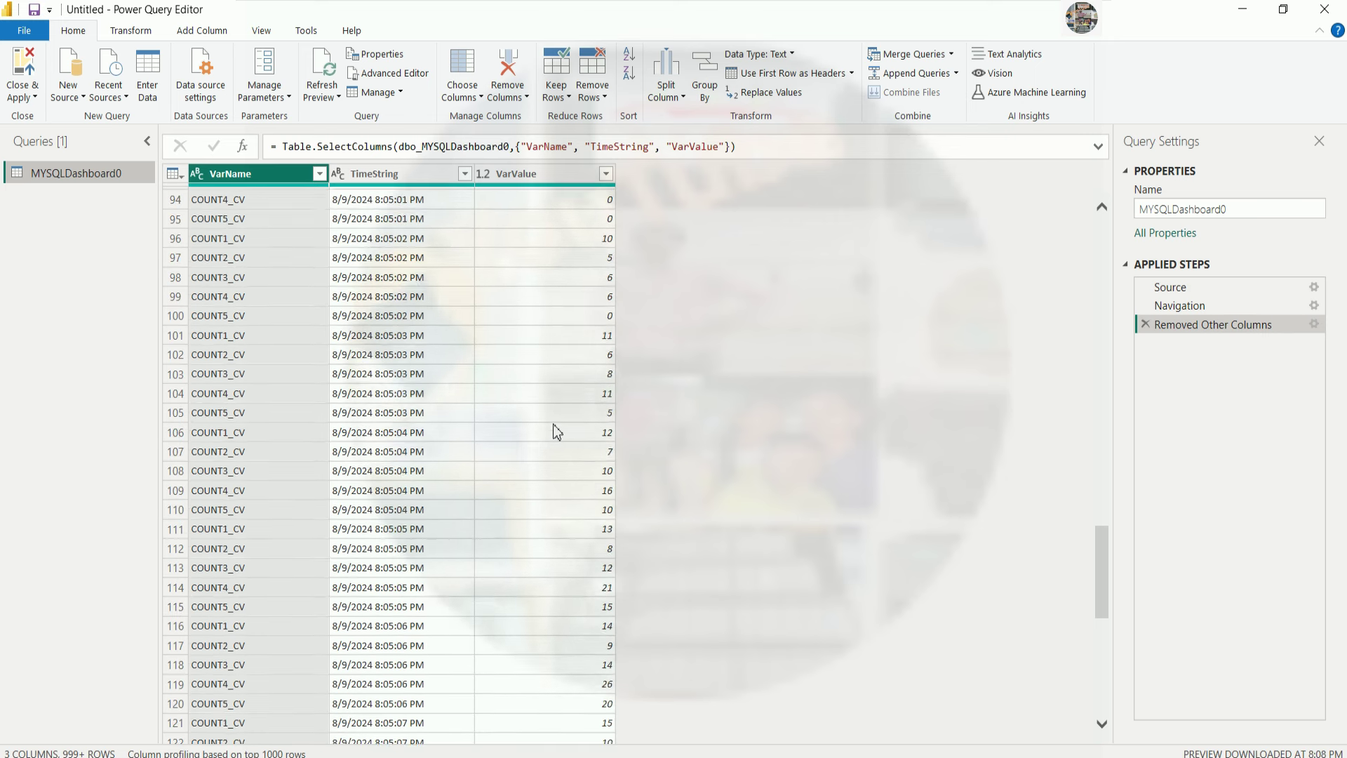
pyautogui.click(21, 100)
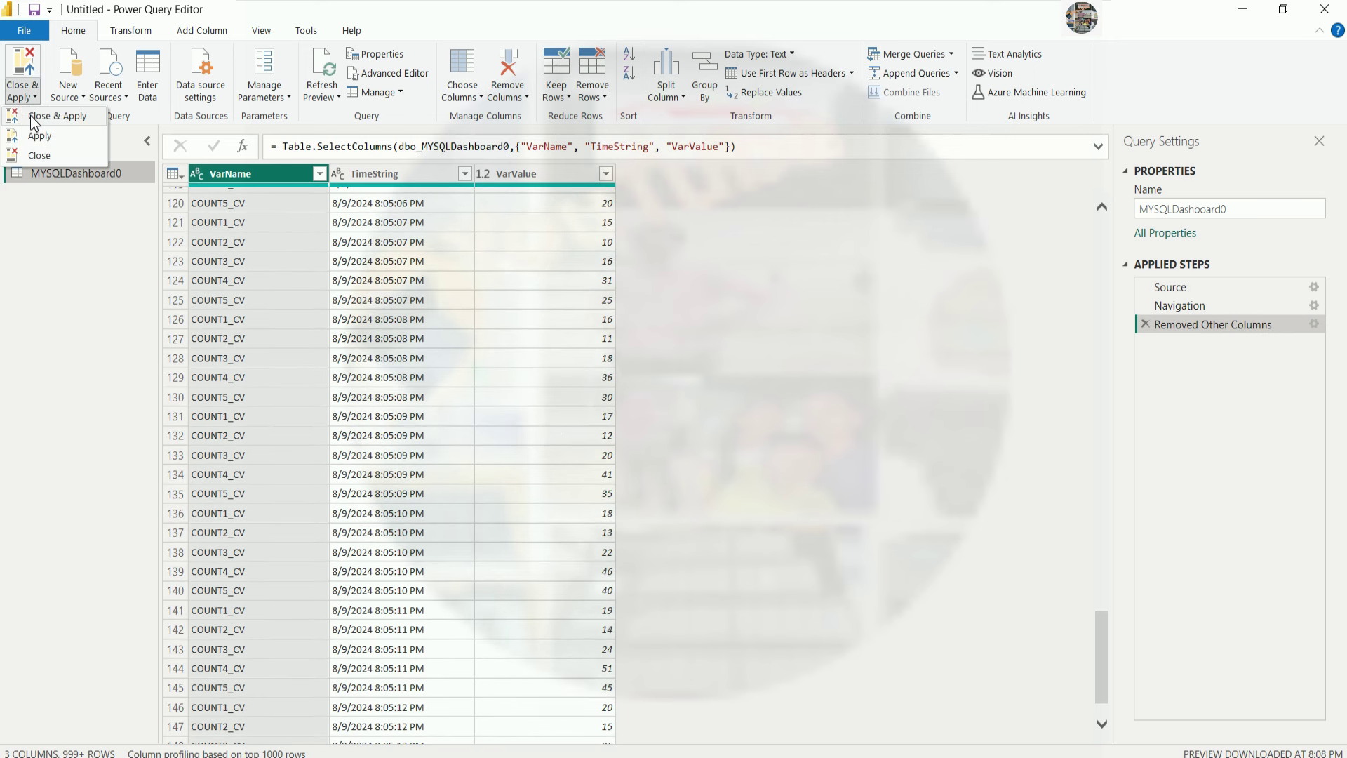
pyautogui.click(34, 118)
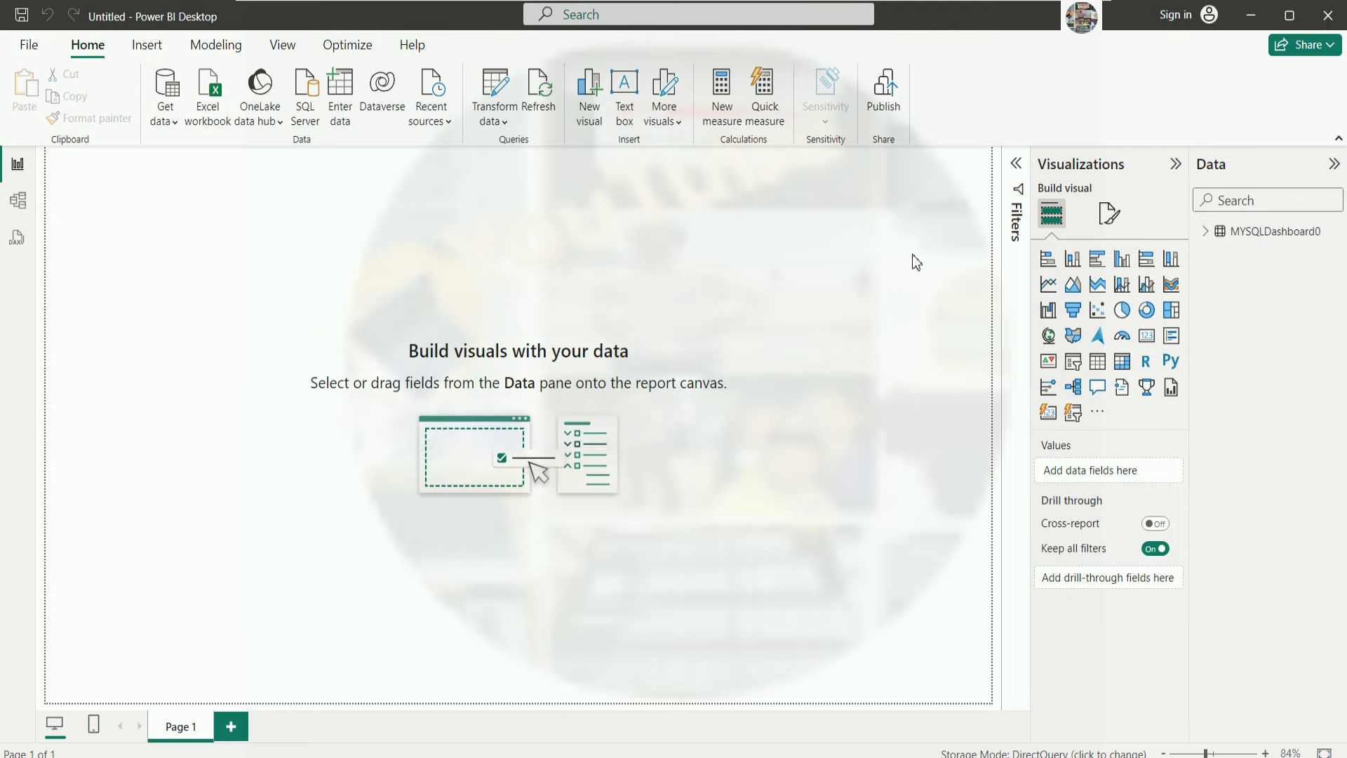
pyautogui.click(239, 49)
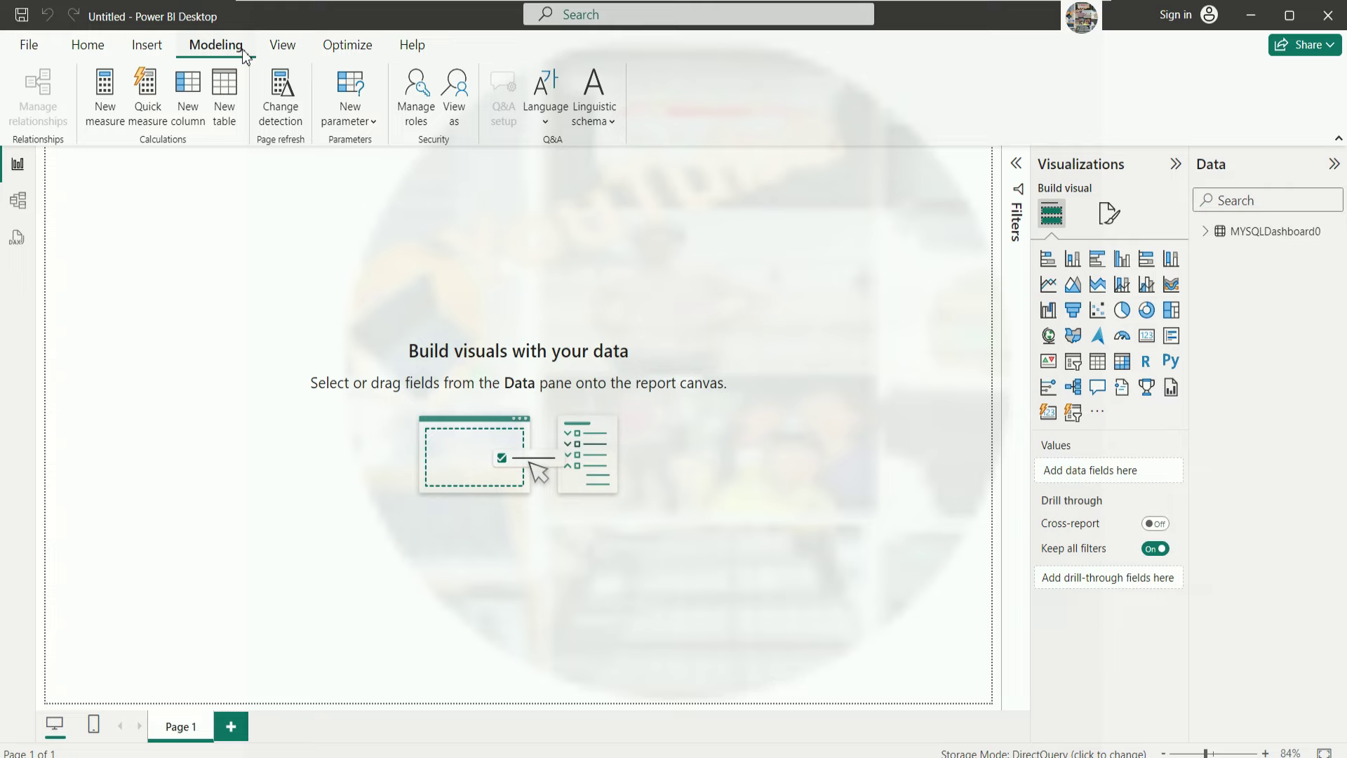
pyautogui.click(89, 51)
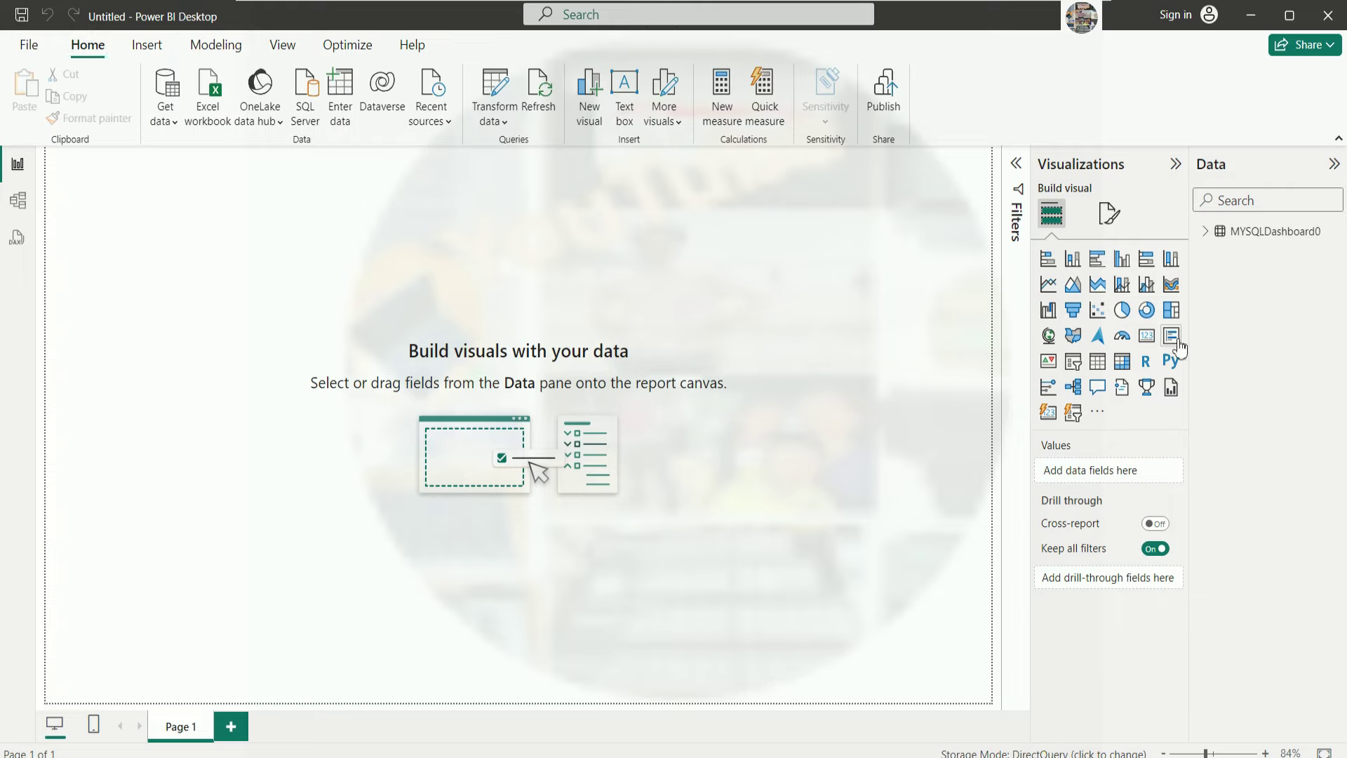
# Insert a table visual on Page 1 and enlarge it to the full page height, about 397 wide by 720 high.
pyautogui.click(1207, 236)
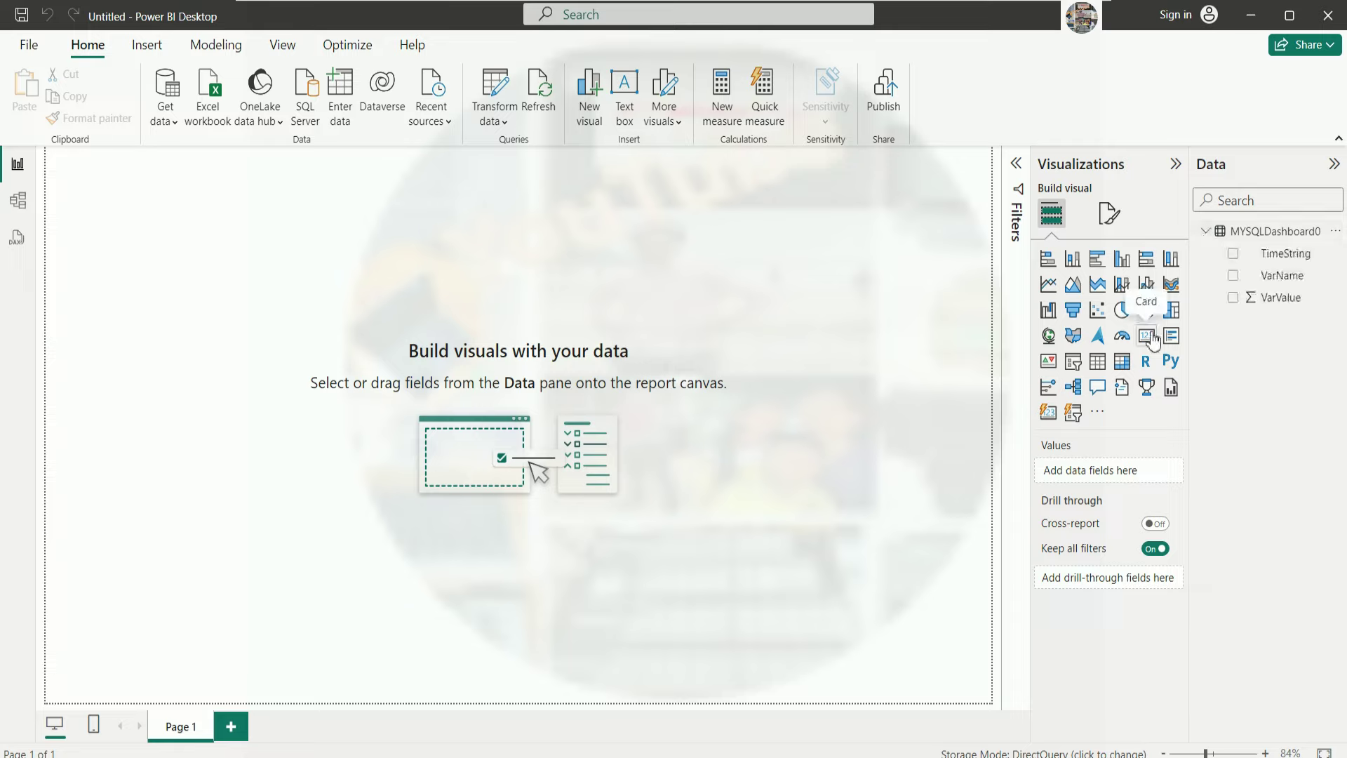
pyautogui.click(1098, 365)
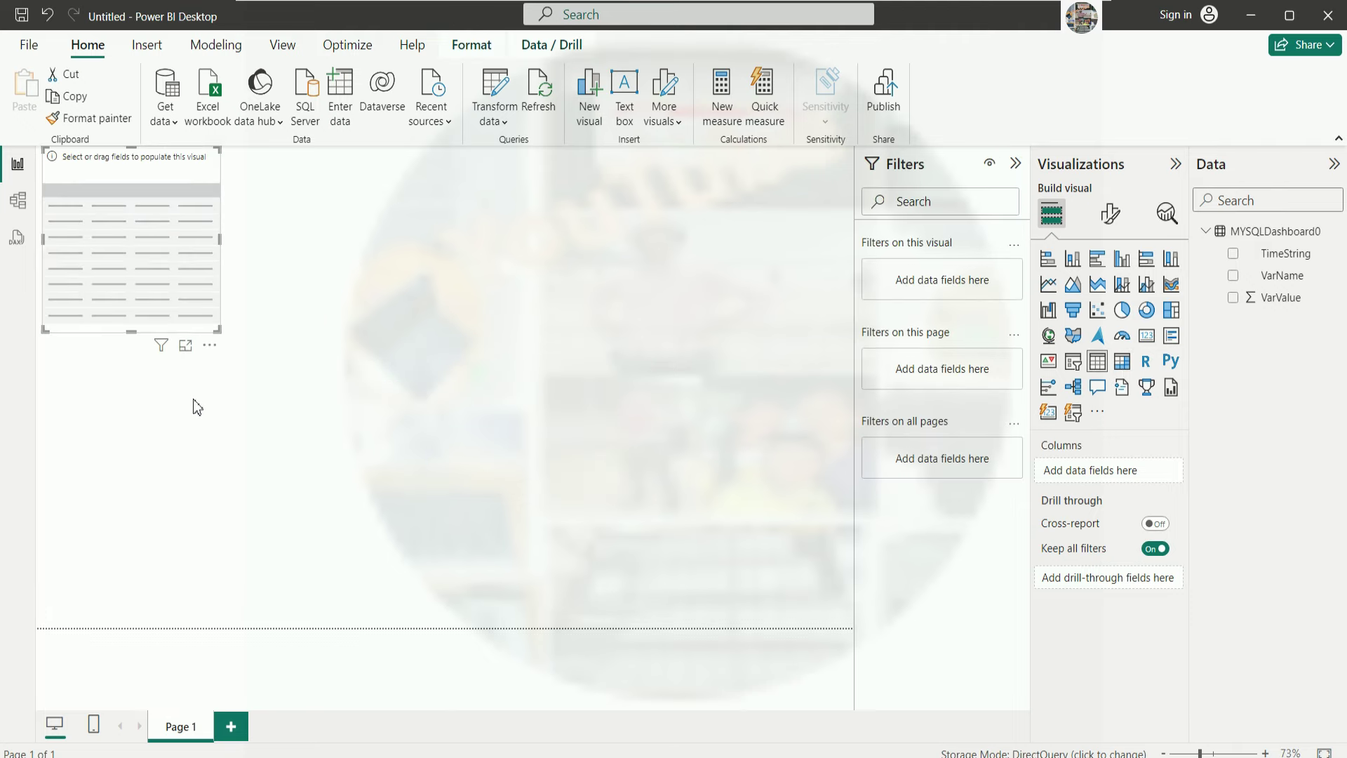
pyautogui.moveTo(218, 331); pyautogui.dragTo(295, 628)
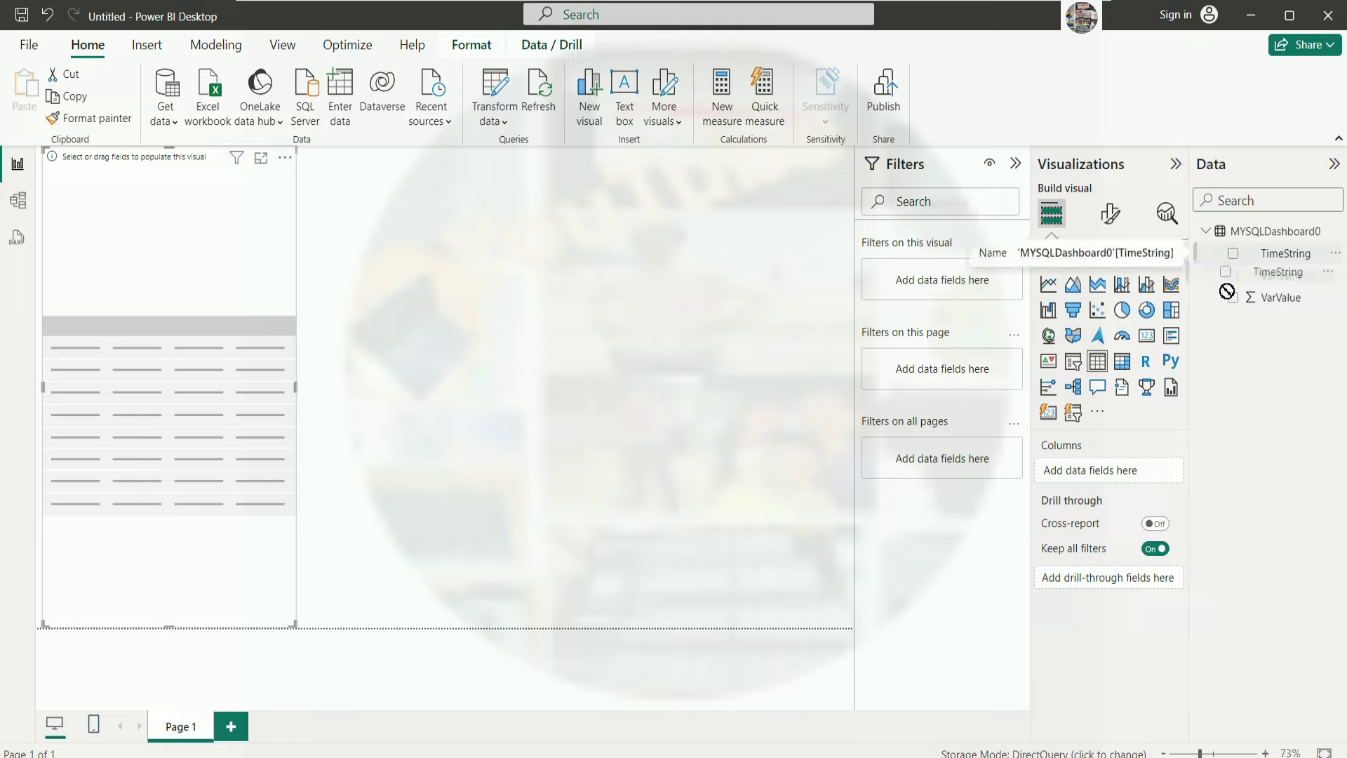
# Fill the table visual with the VarName, TimeString and VarValue fields, in that column order, and review its rows.
pyautogui.click(1235, 277)
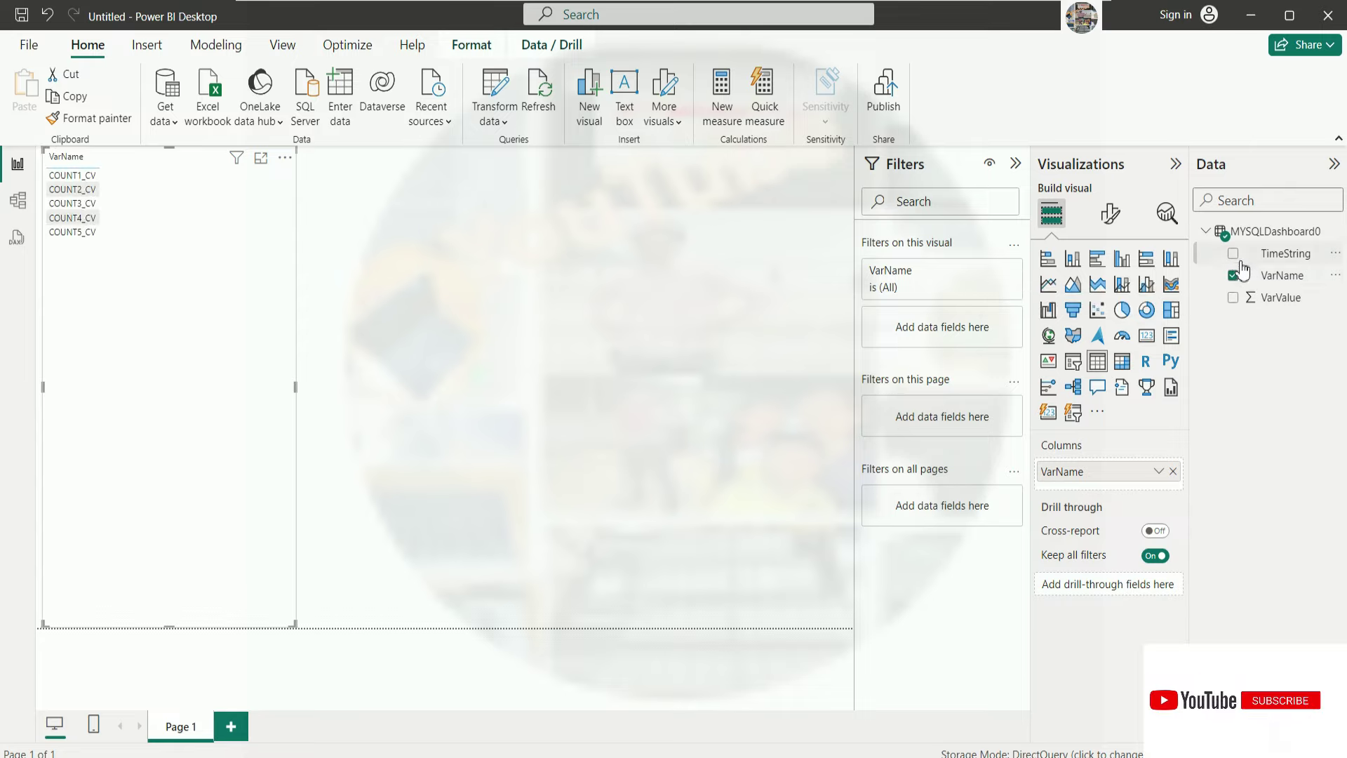
pyautogui.click(1233, 254)
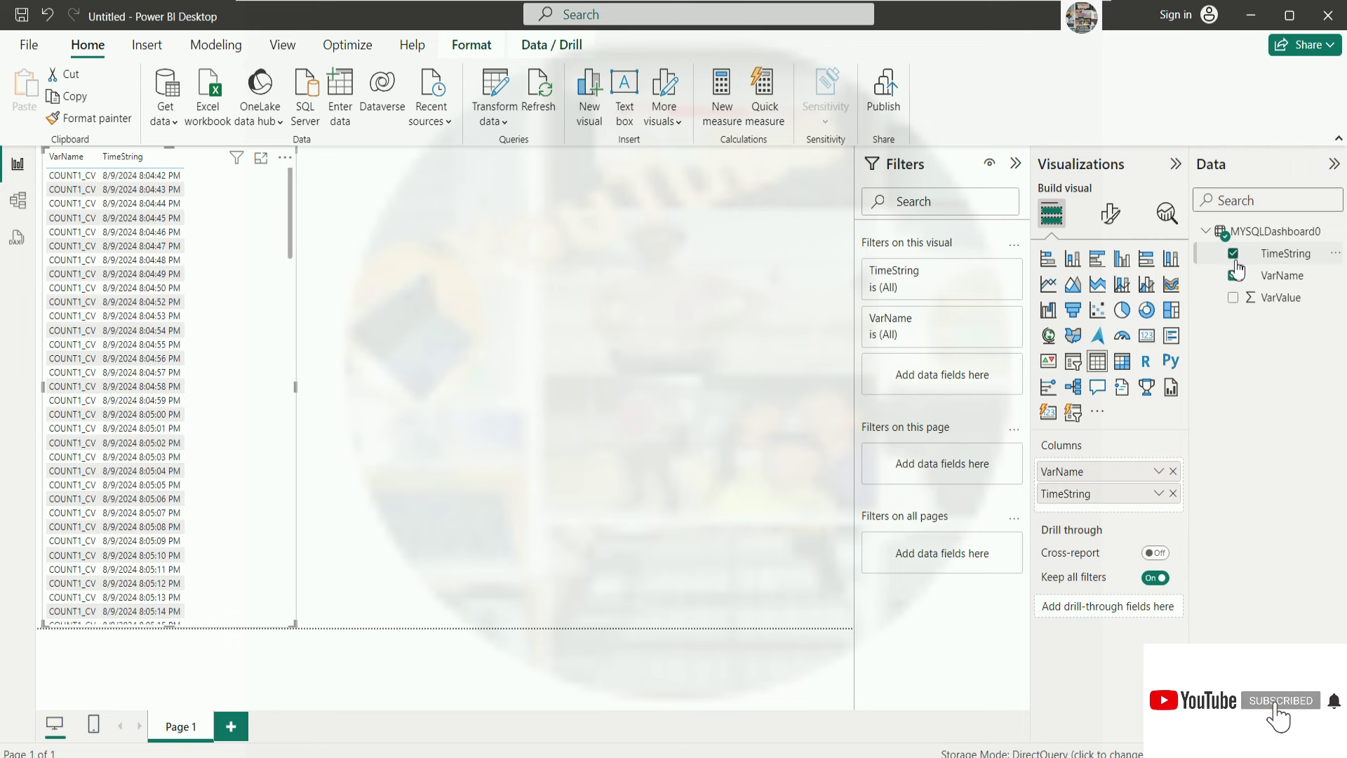
pyautogui.click(1235, 299)
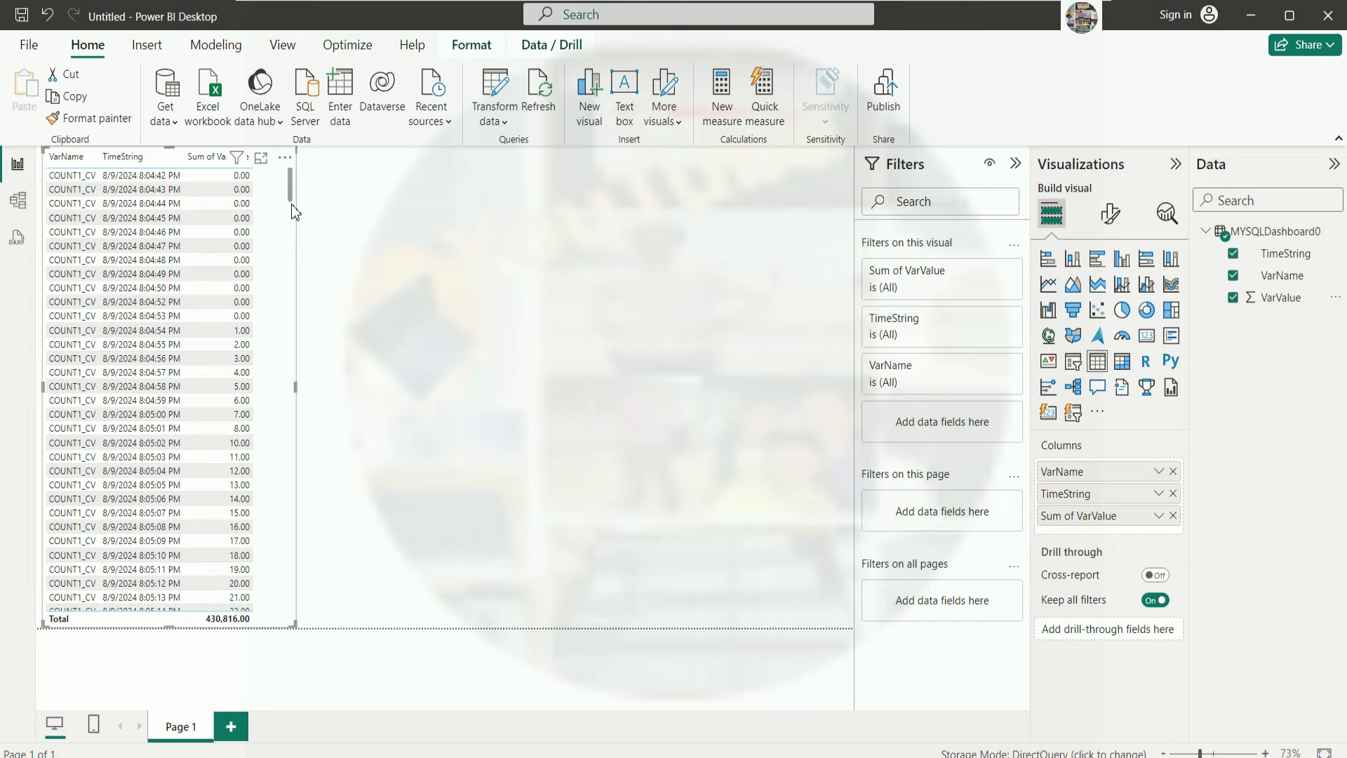
pyautogui.scroll(-8, 265, 469)
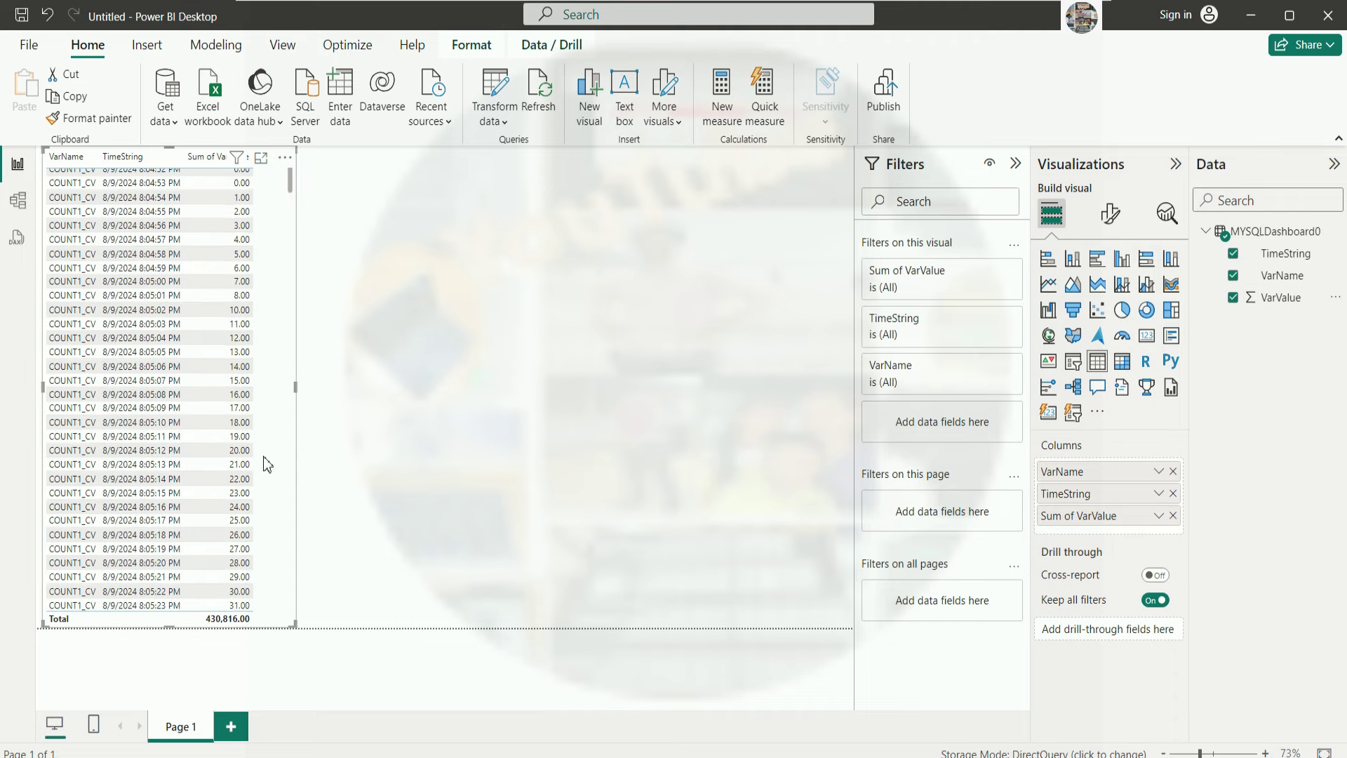
pyautogui.scroll(-20, 269, 460)
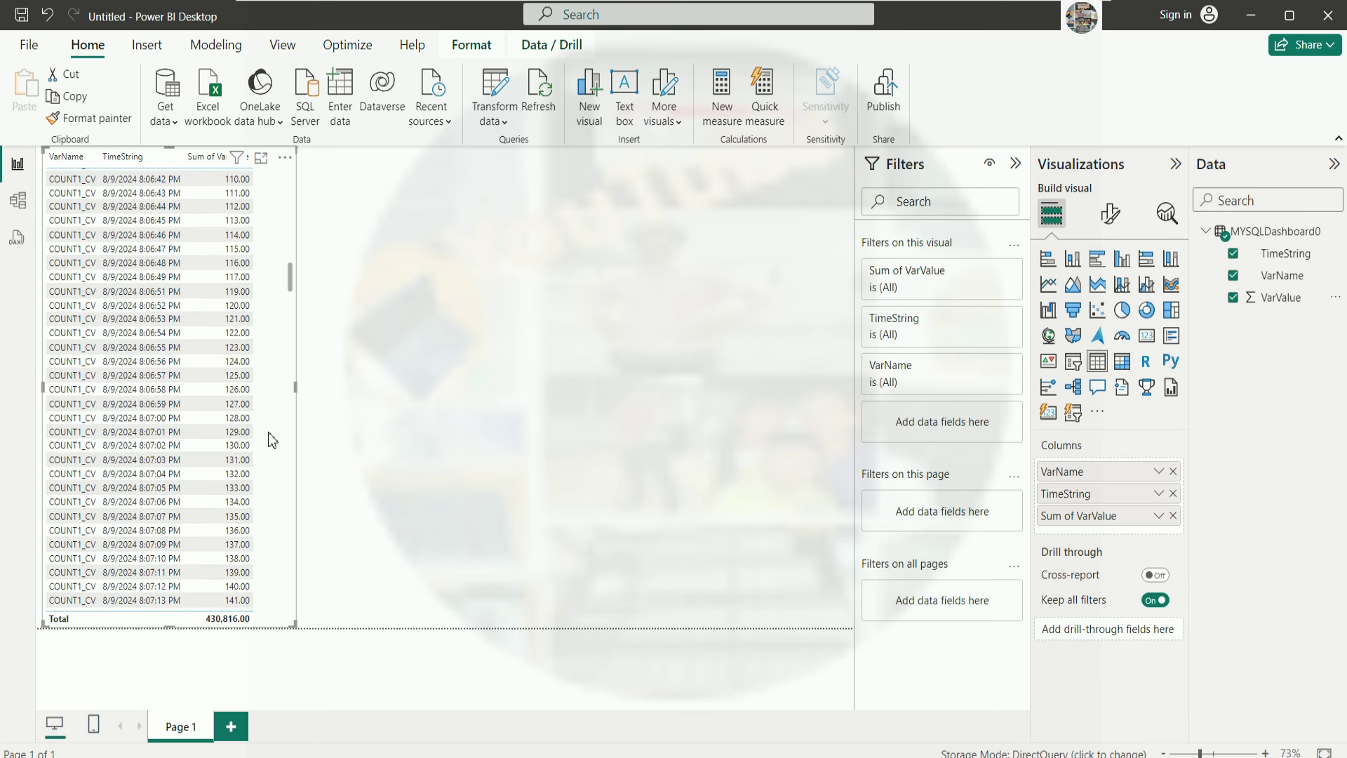
pyautogui.scroll(12, 264, 393)
pyautogui.scroll(15, 264, 366)
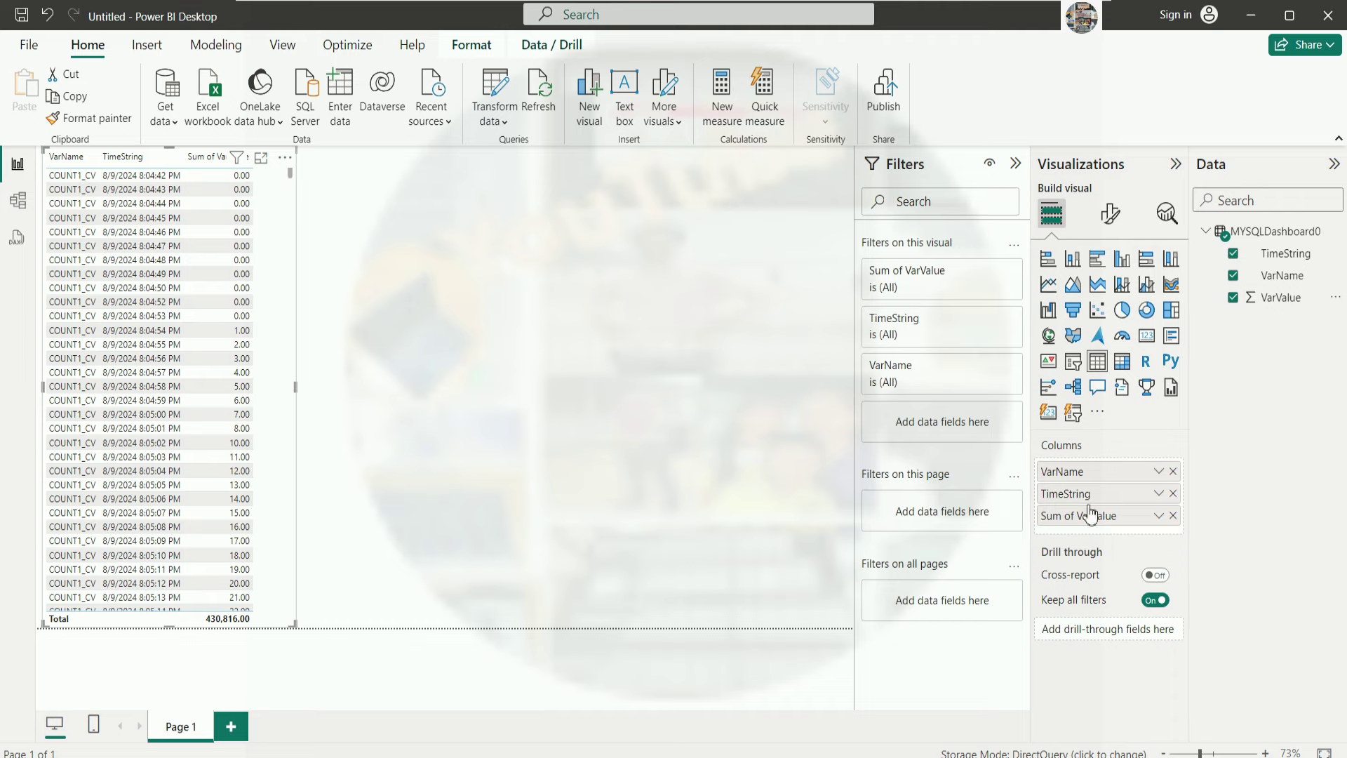
# Examine the table visual's formatting options, including effects, size properties, header icons and values.
pyautogui.click(1111, 214)
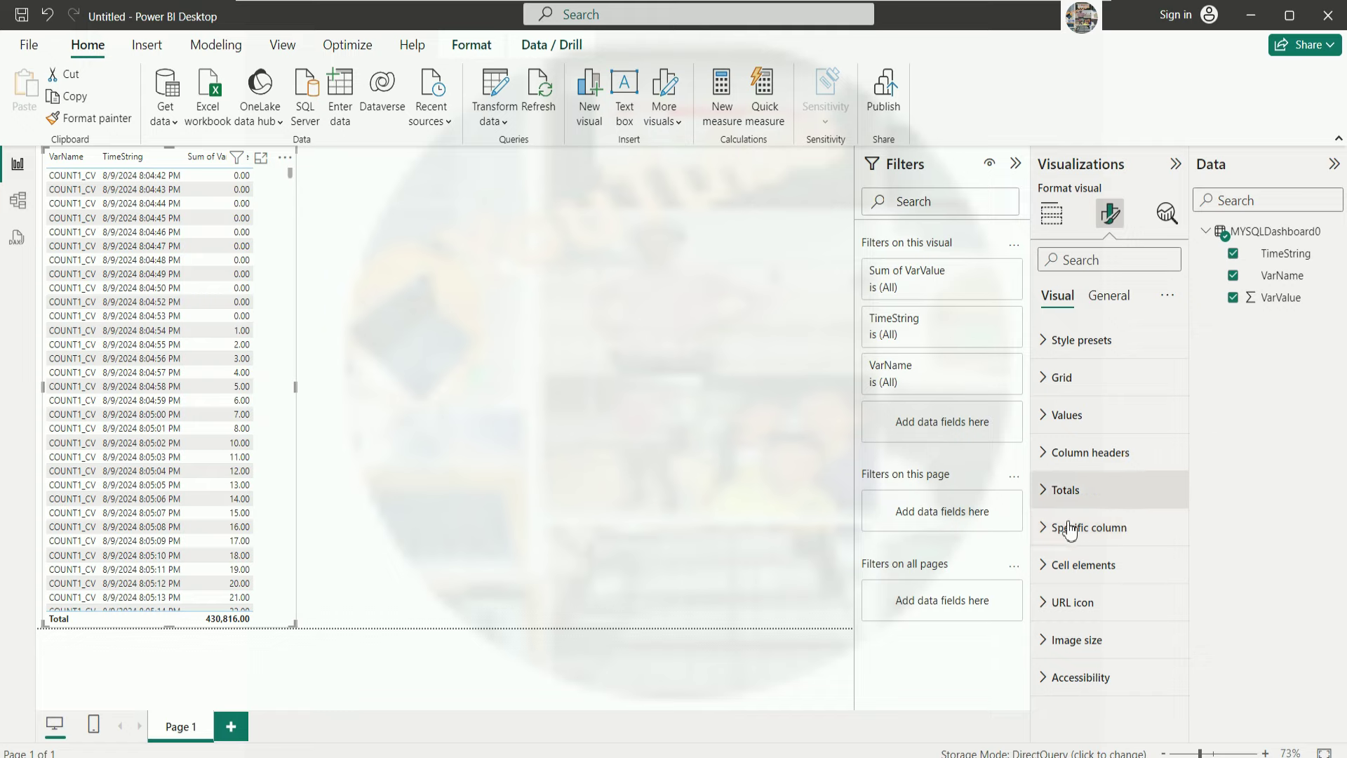
pyautogui.click(1107, 294)
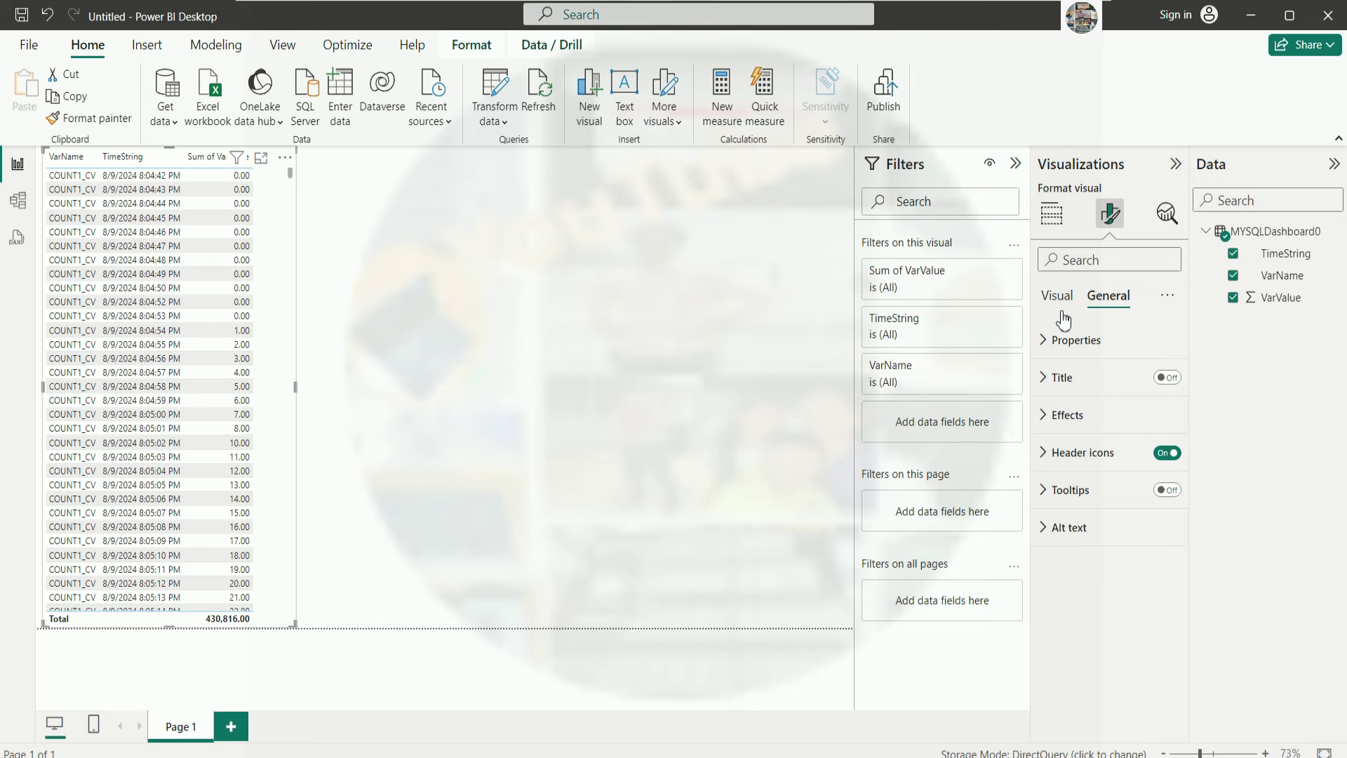
pyautogui.click(1051, 213)
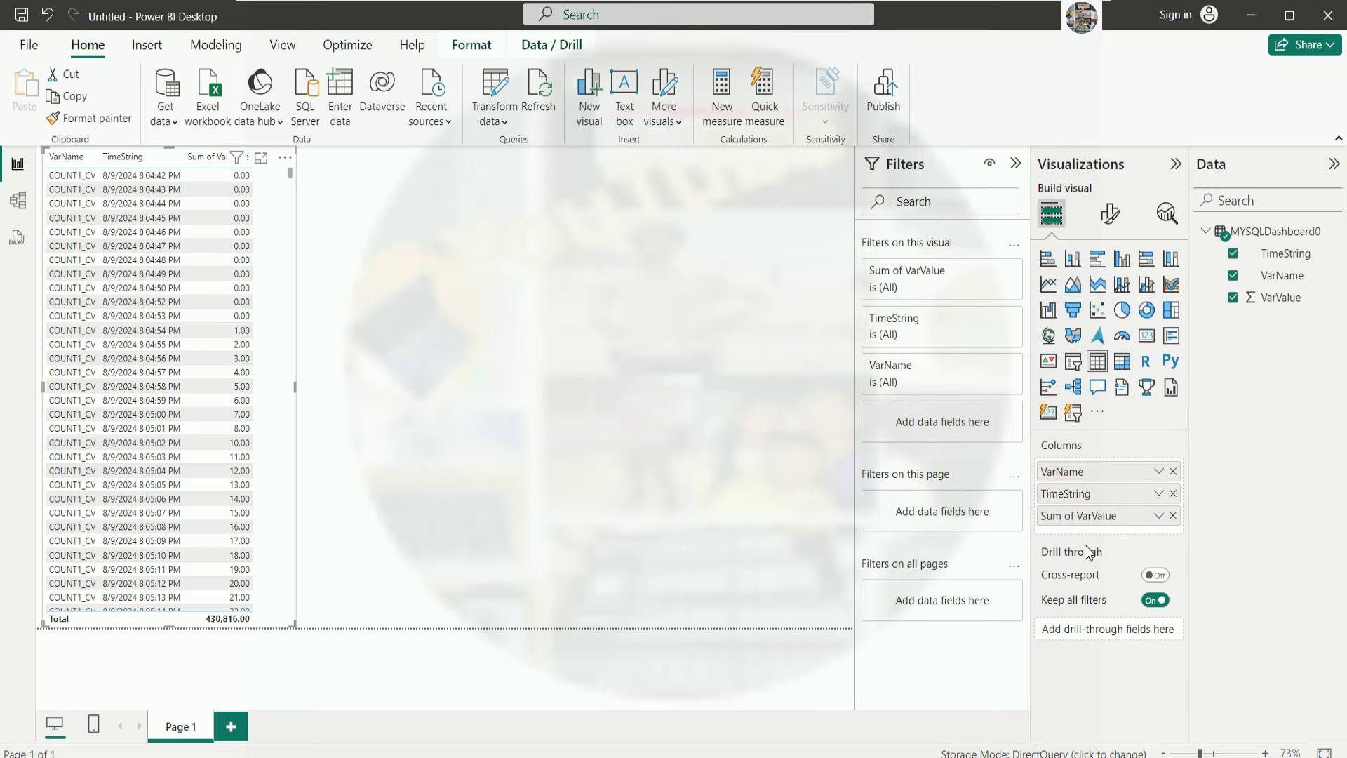
pyautogui.click(1109, 214)
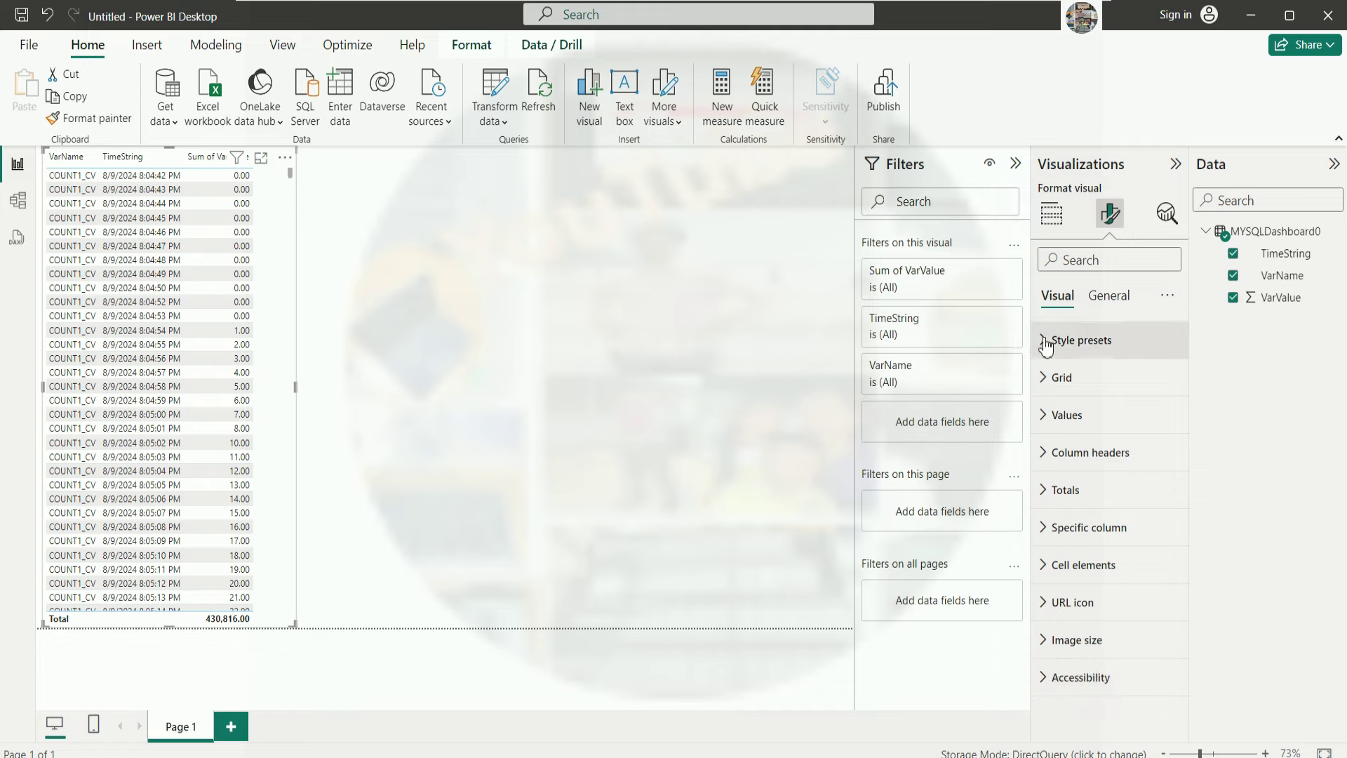
pyautogui.click(1107, 295)
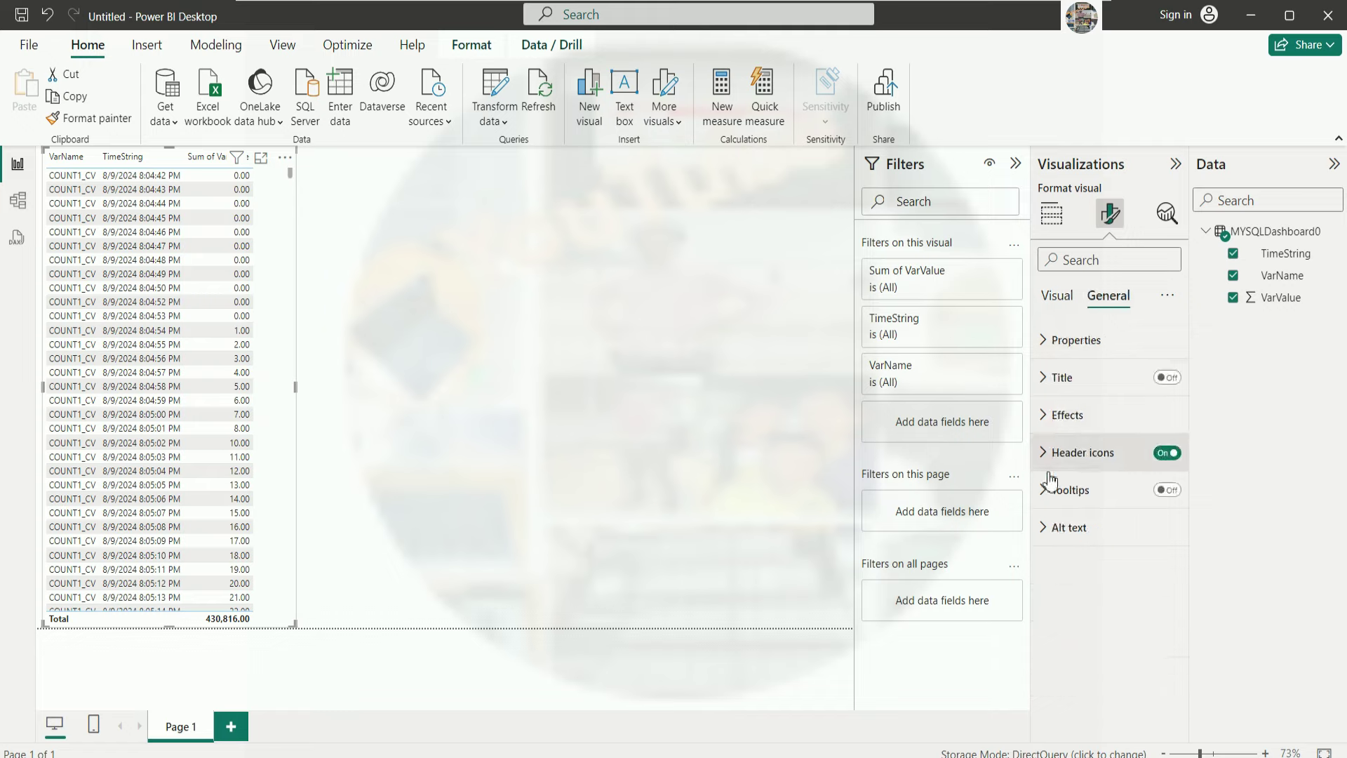
pyautogui.click(1040, 417)
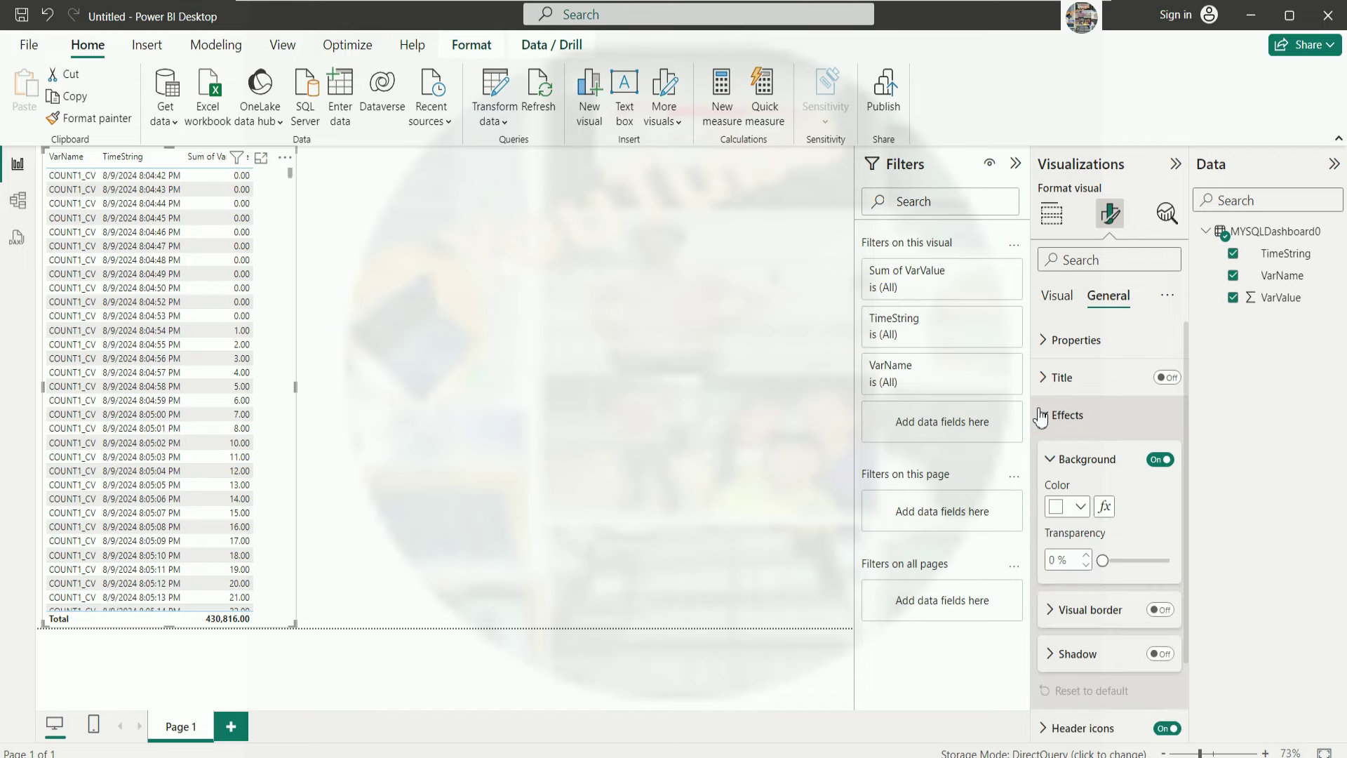
pyautogui.scroll(-2, 1146, 550)
pyautogui.scroll(2, 1136, 554)
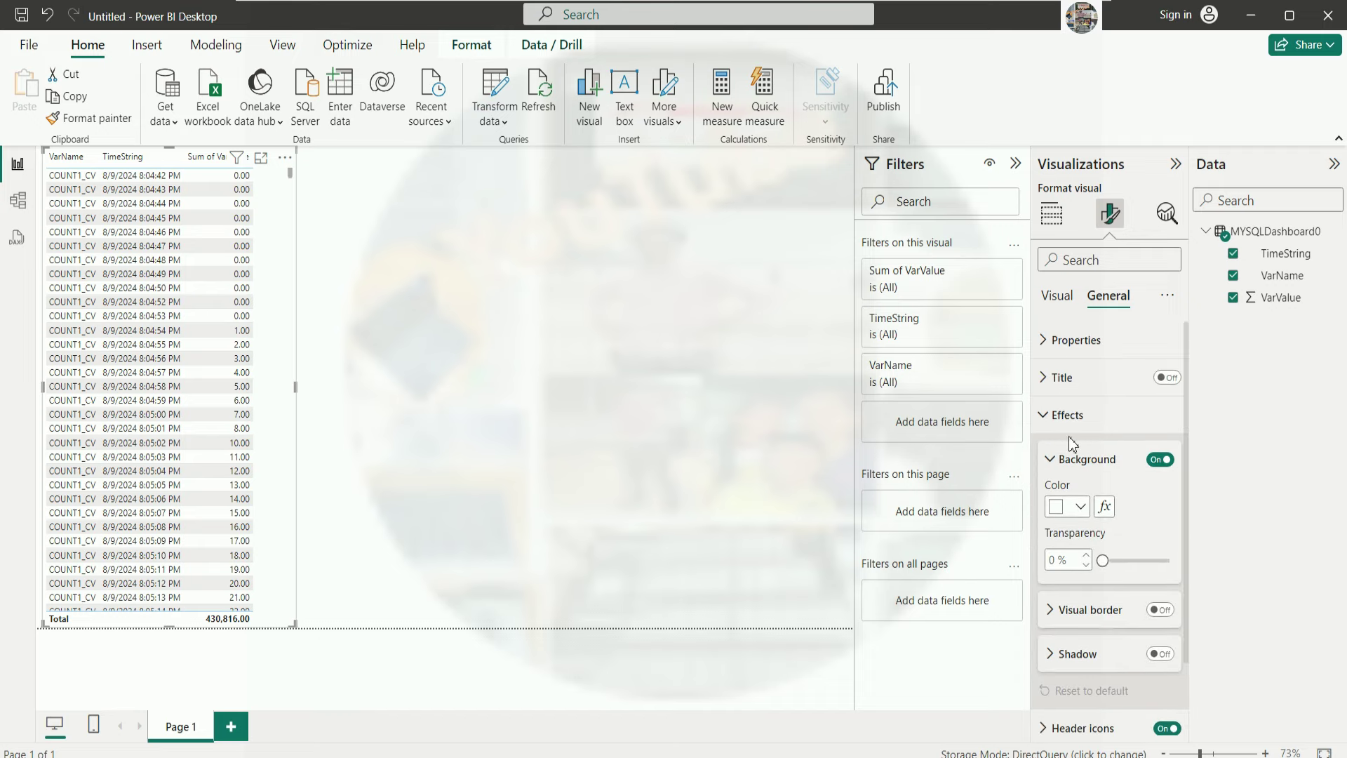
pyautogui.click(1049, 416)
pyautogui.click(1053, 343)
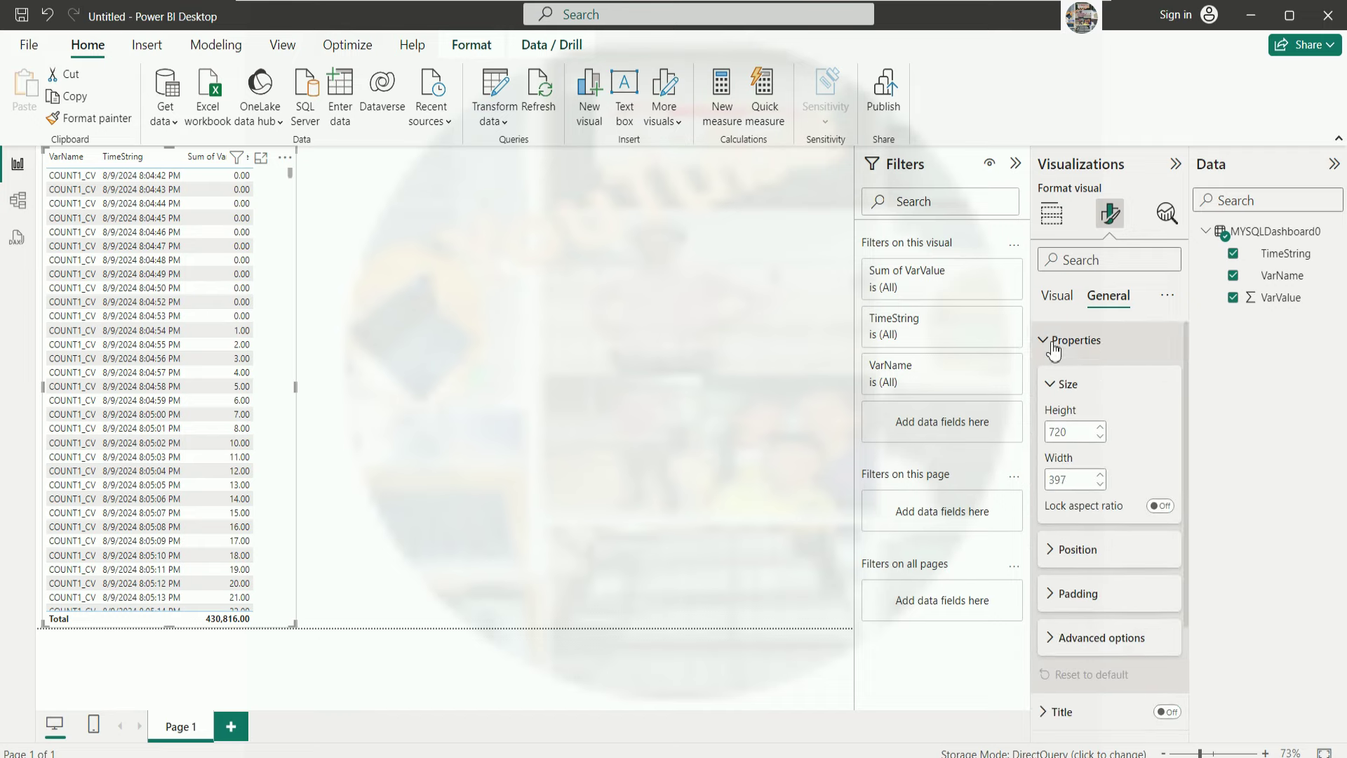
pyautogui.scroll(-2, 1179, 617)
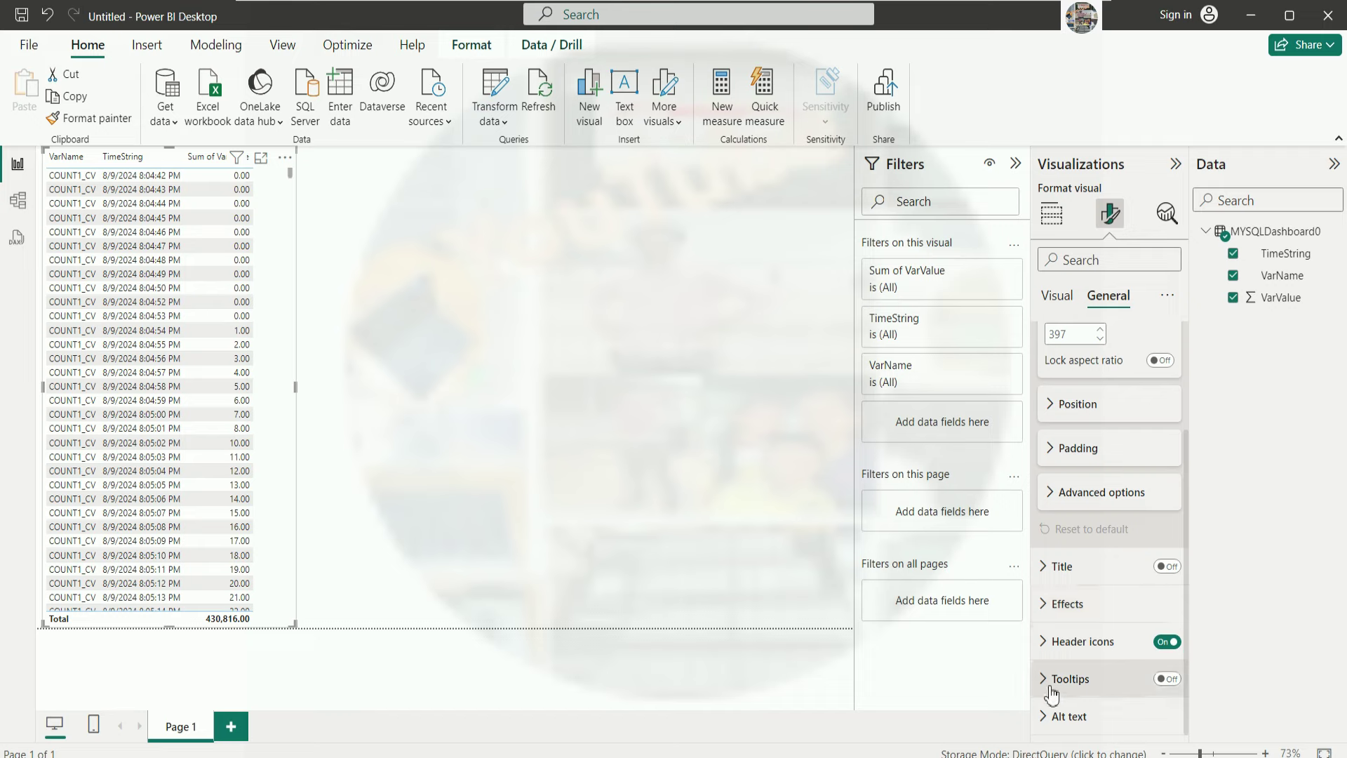
pyautogui.click(1045, 642)
pyautogui.scroll(-4, 1122, 613)
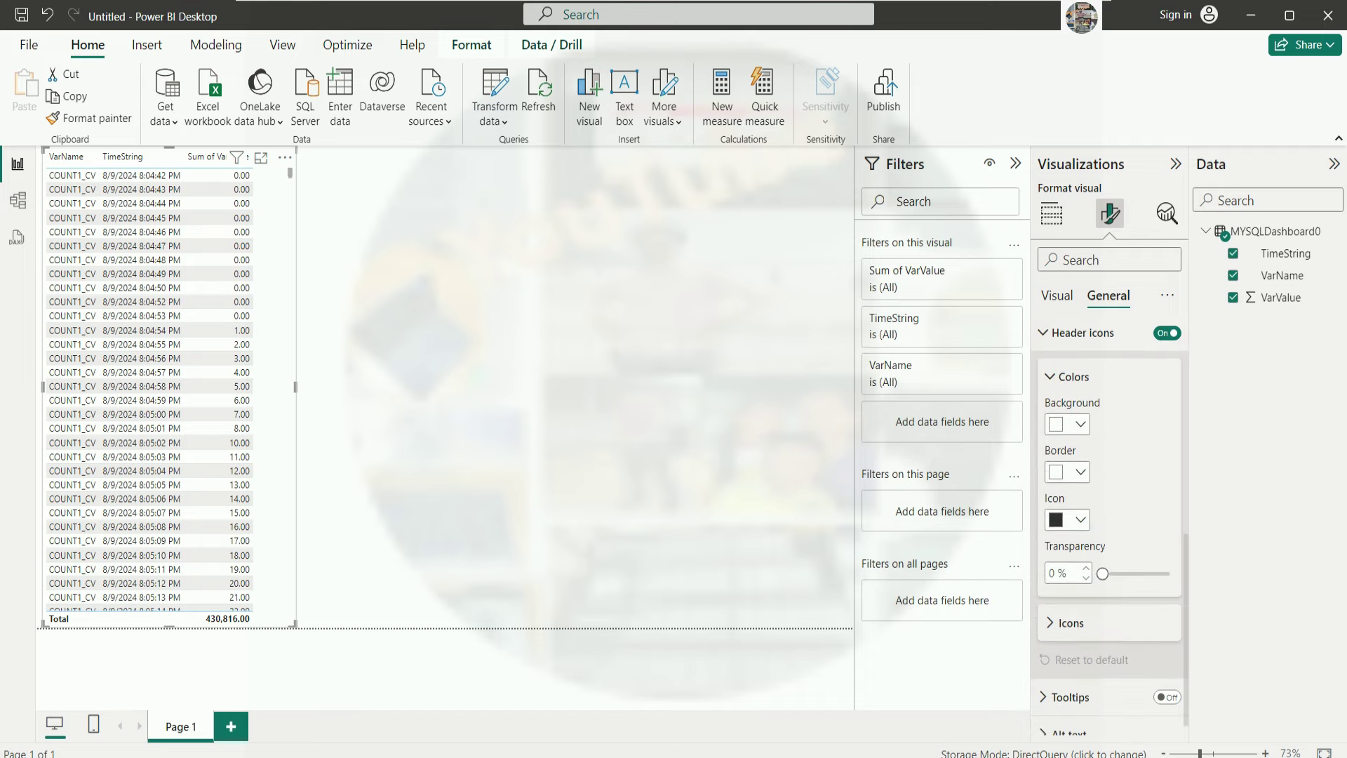
pyautogui.scroll(6, 1121, 618)
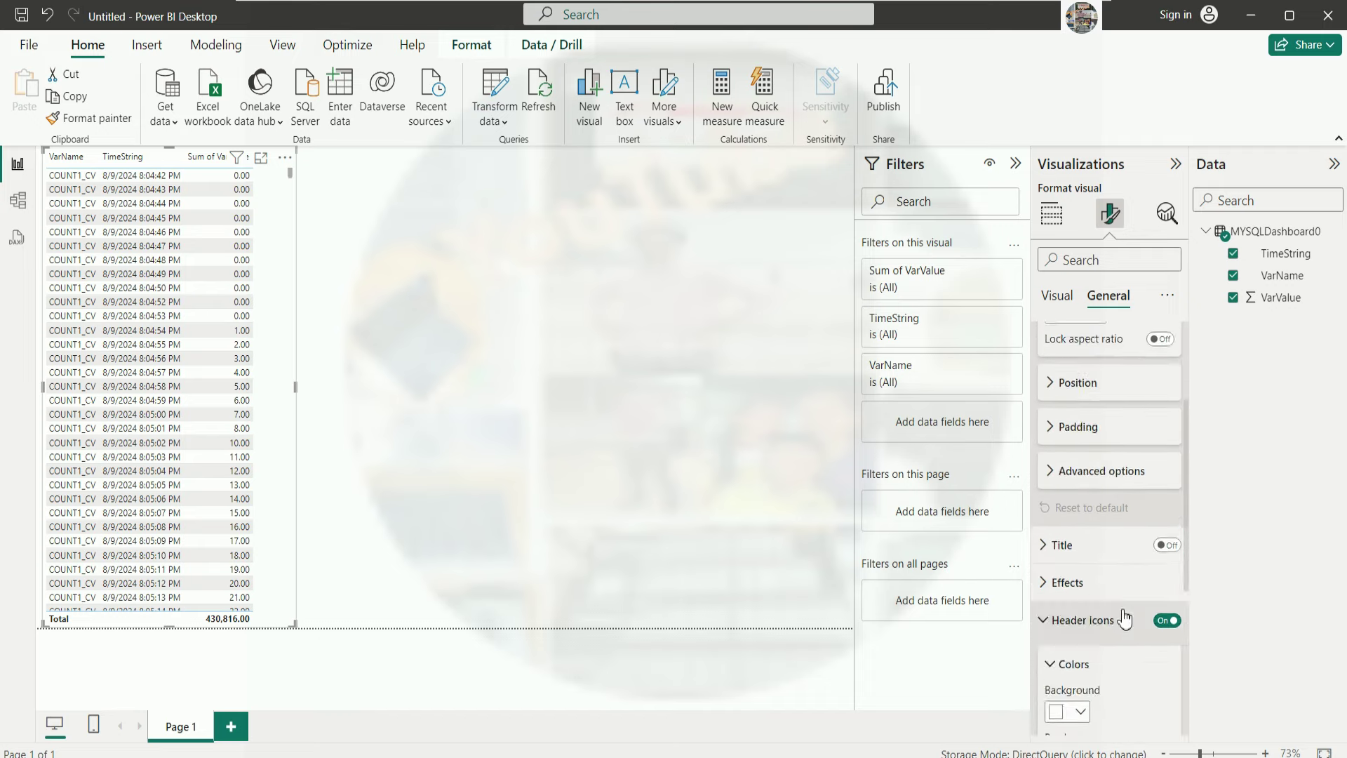
pyautogui.click(1061, 302)
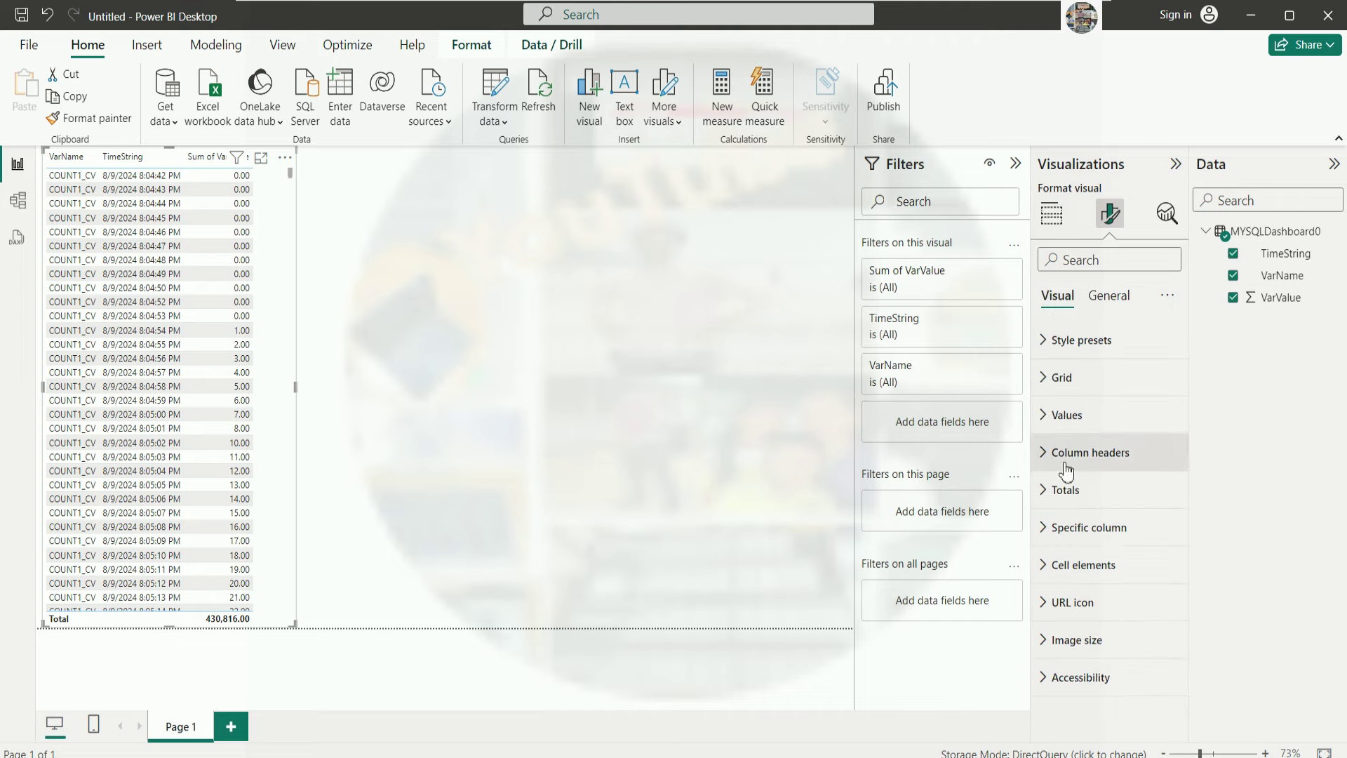
pyautogui.click(1045, 414)
pyautogui.scroll(-4, 1144, 562)
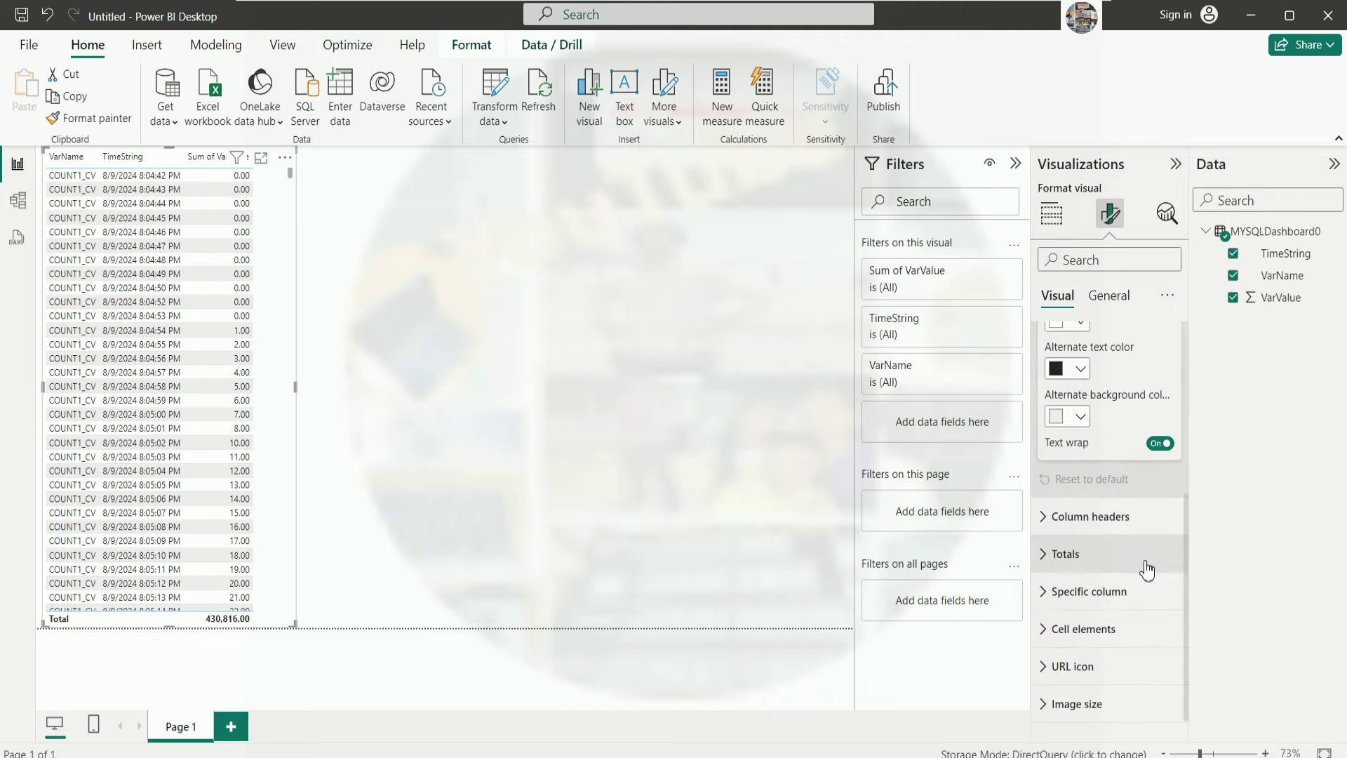
pyautogui.scroll(-1, 1148, 570)
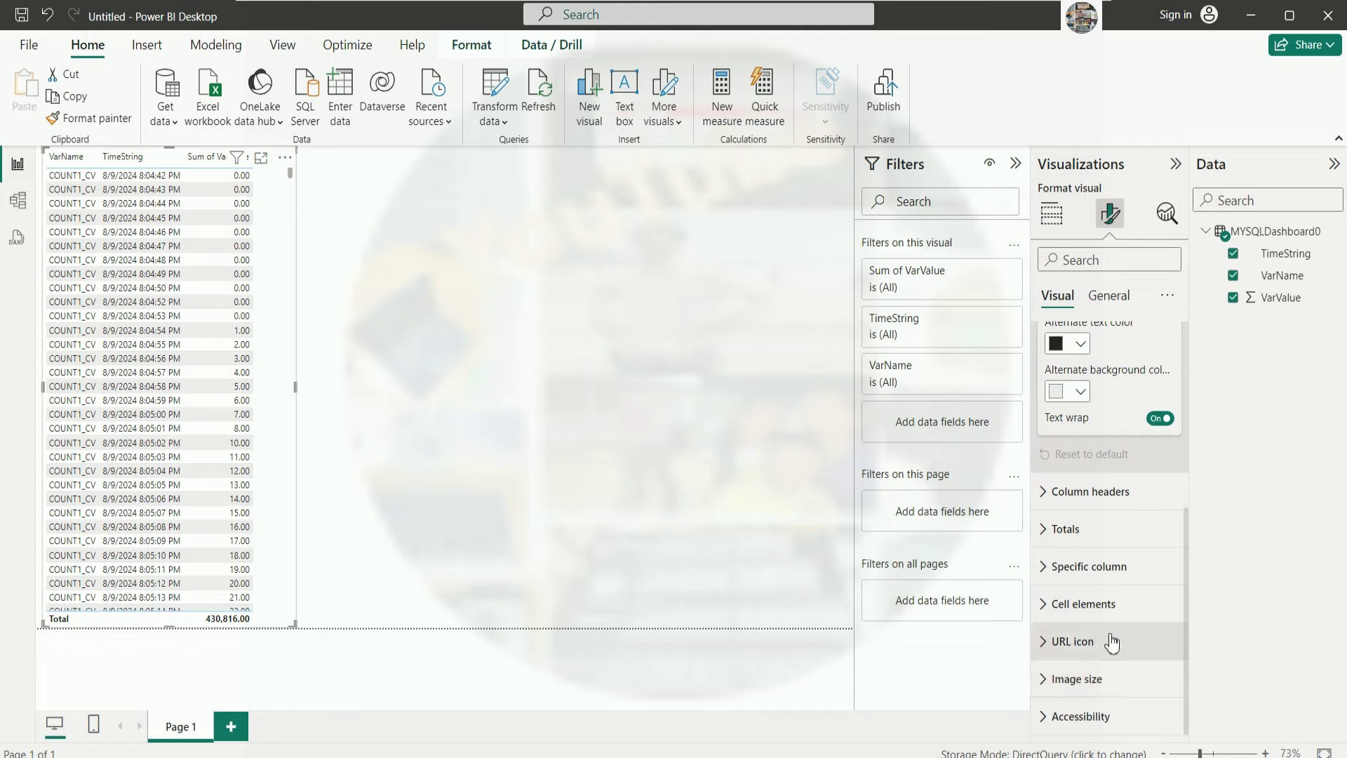
pyautogui.scroll(5, 1119, 664)
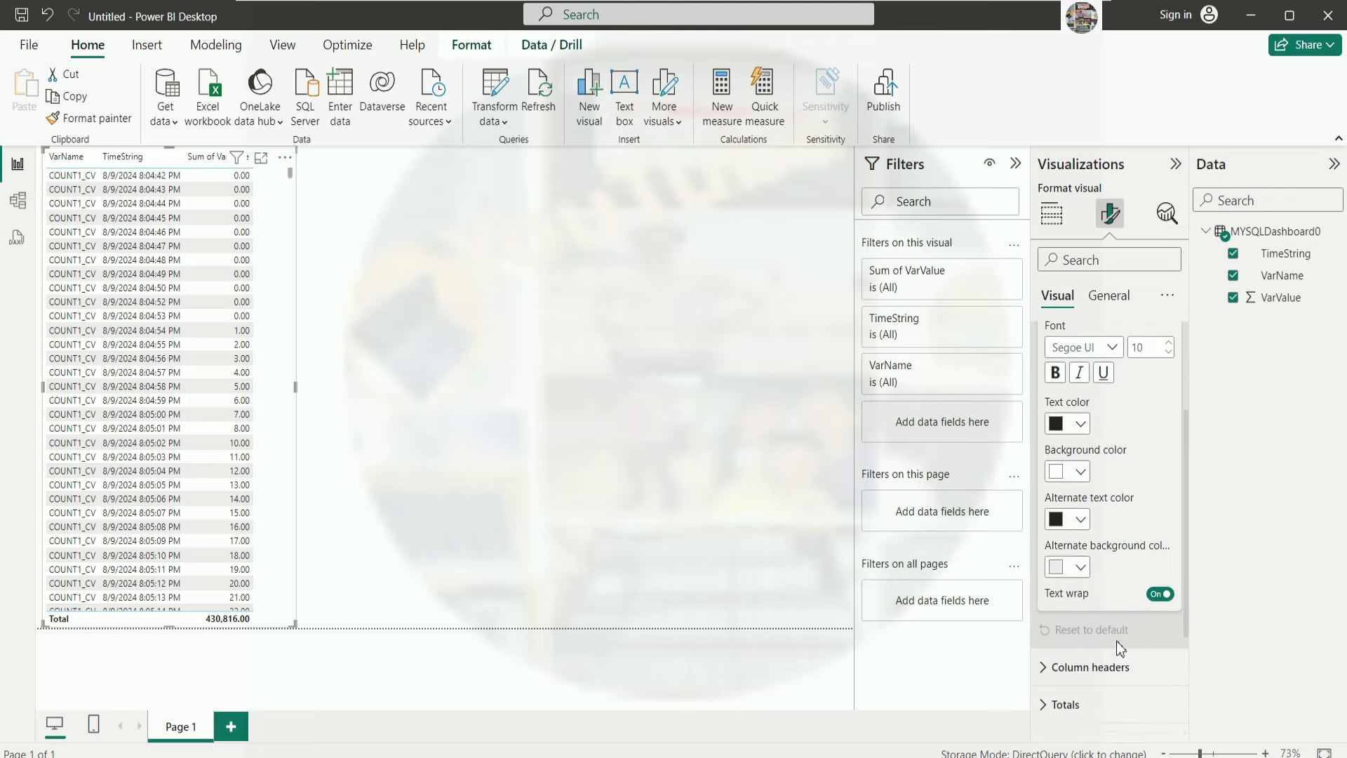
pyautogui.click(608, 390)
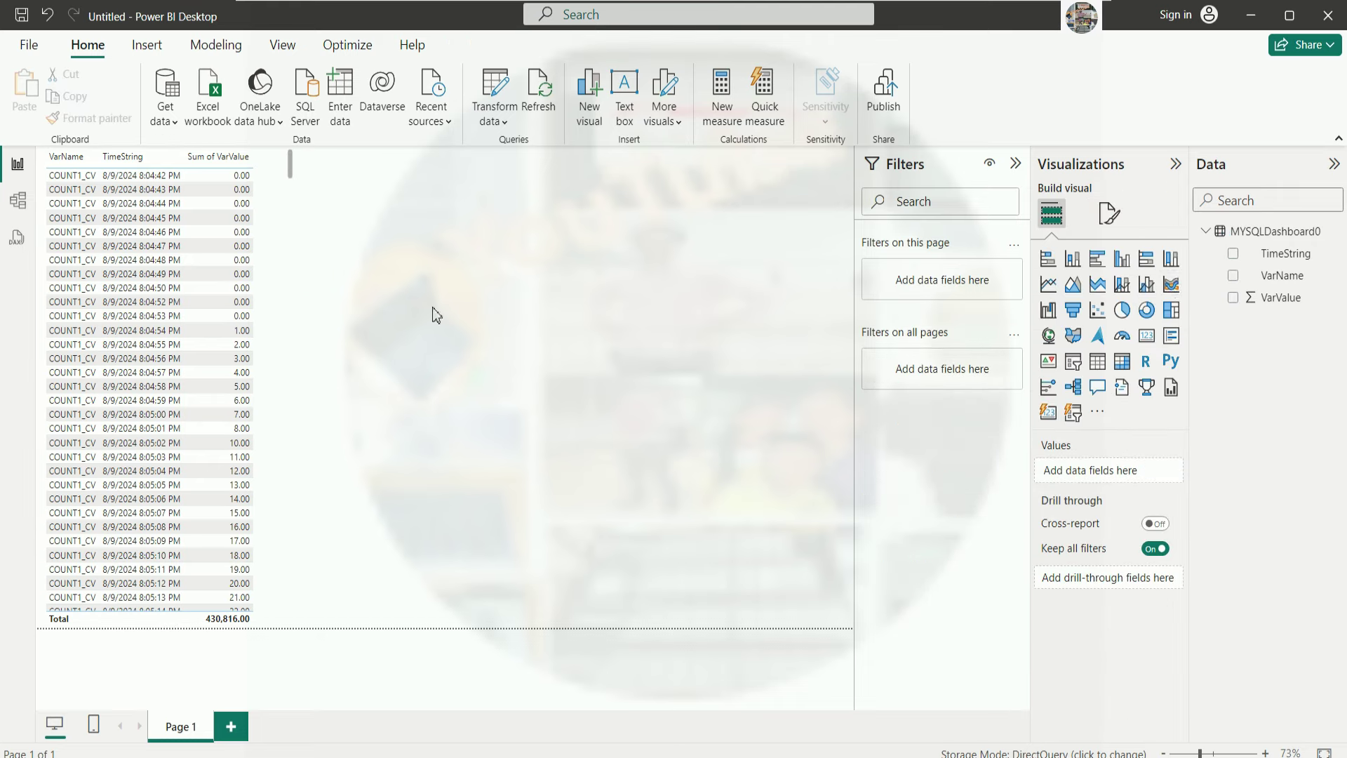
# Color the table visual's horizontal gridlines black and narrow the table slightly to fit its three columns.
pyautogui.click(284, 224)
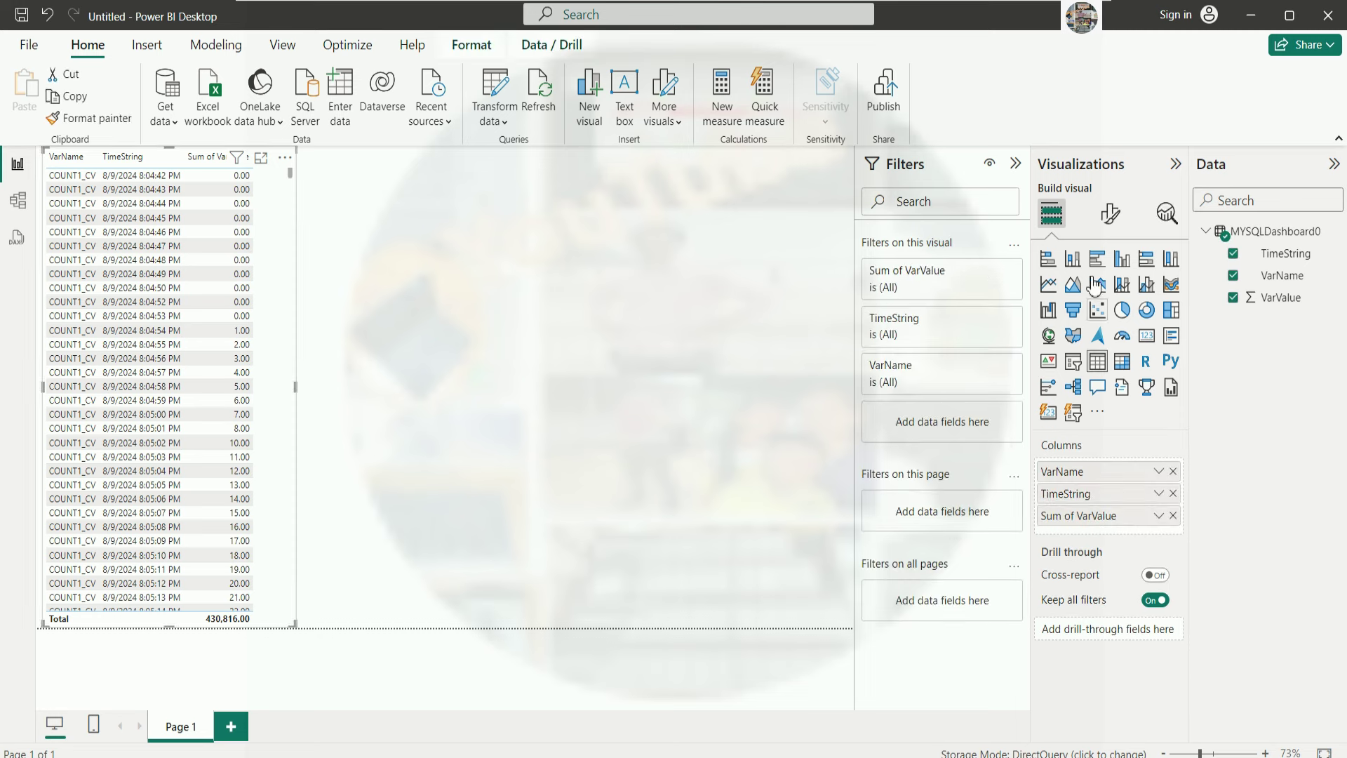
pyautogui.click(1109, 222)
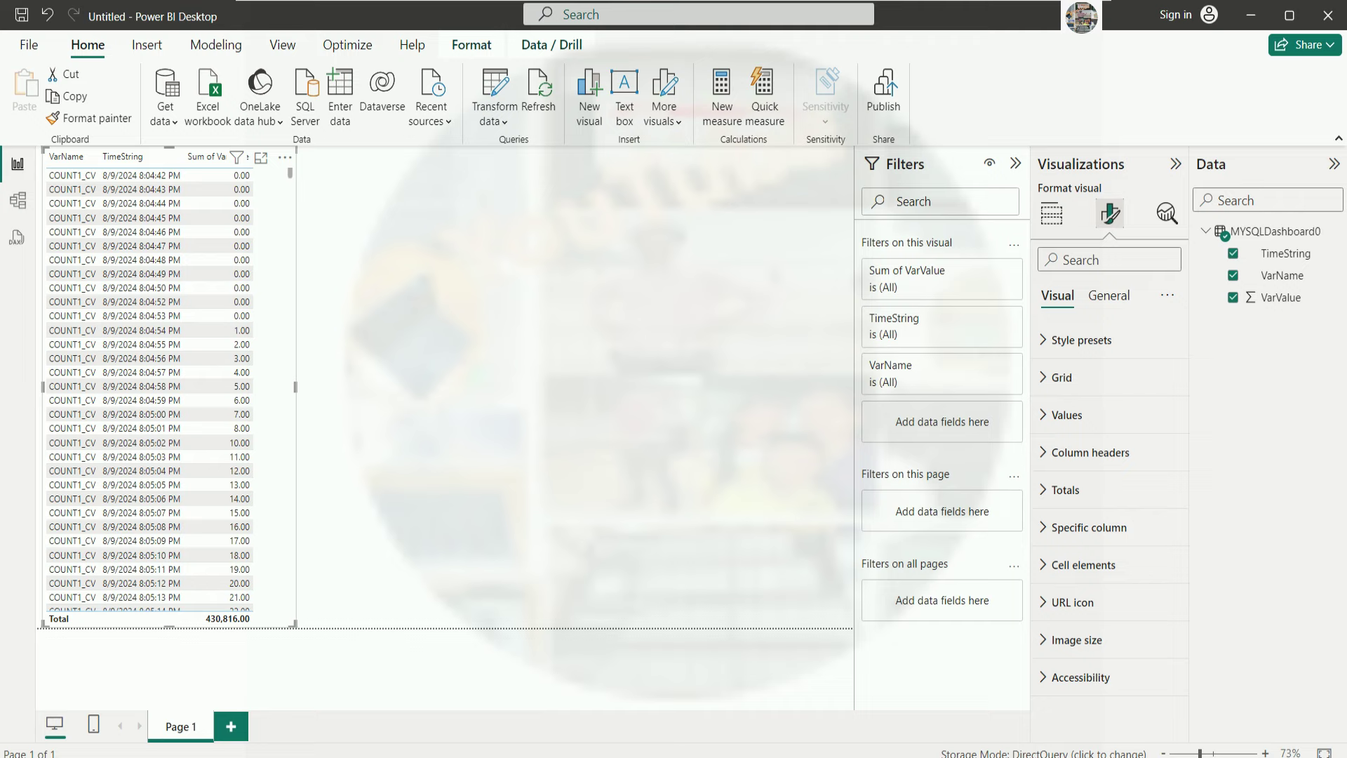
pyautogui.click(1044, 380)
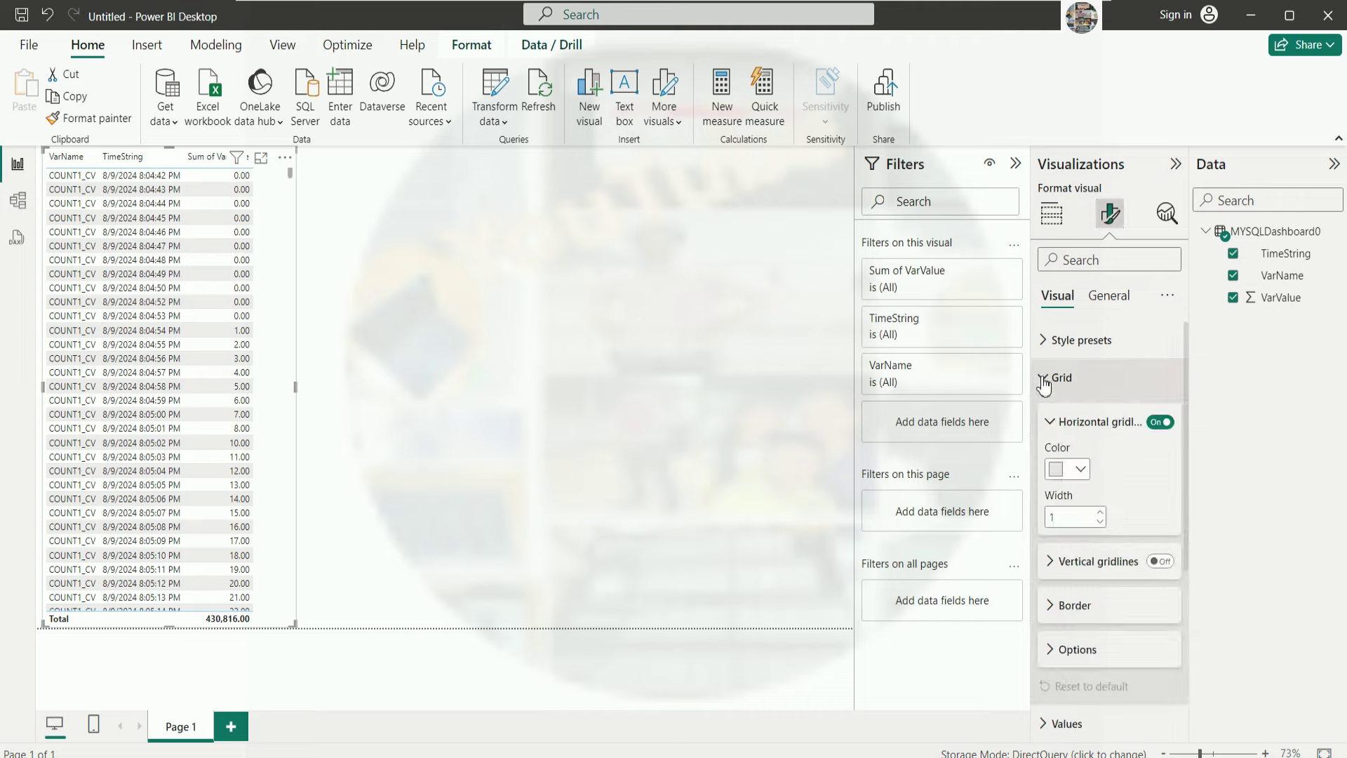
pyautogui.click(1093, 477)
pyautogui.click(1089, 387)
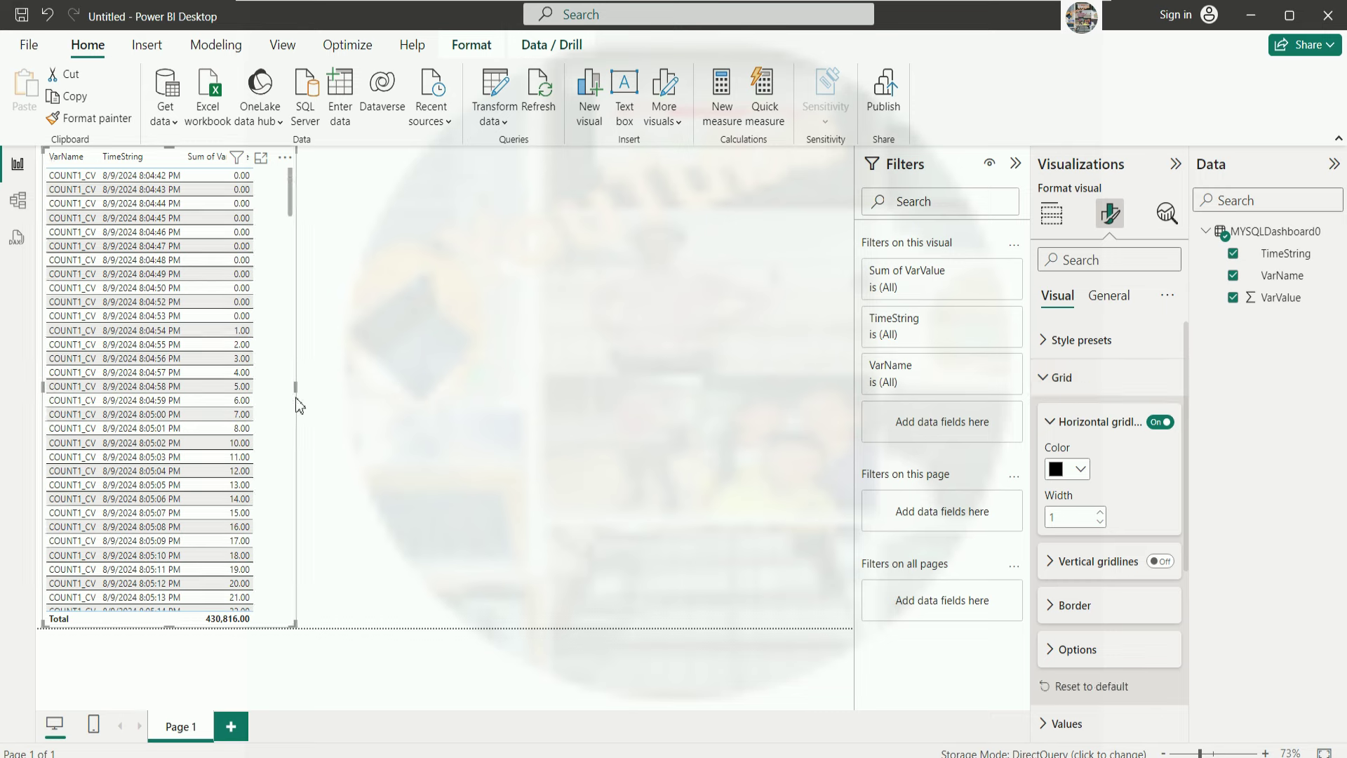
pyautogui.moveTo(298, 390); pyautogui.dragTo(280, 391)
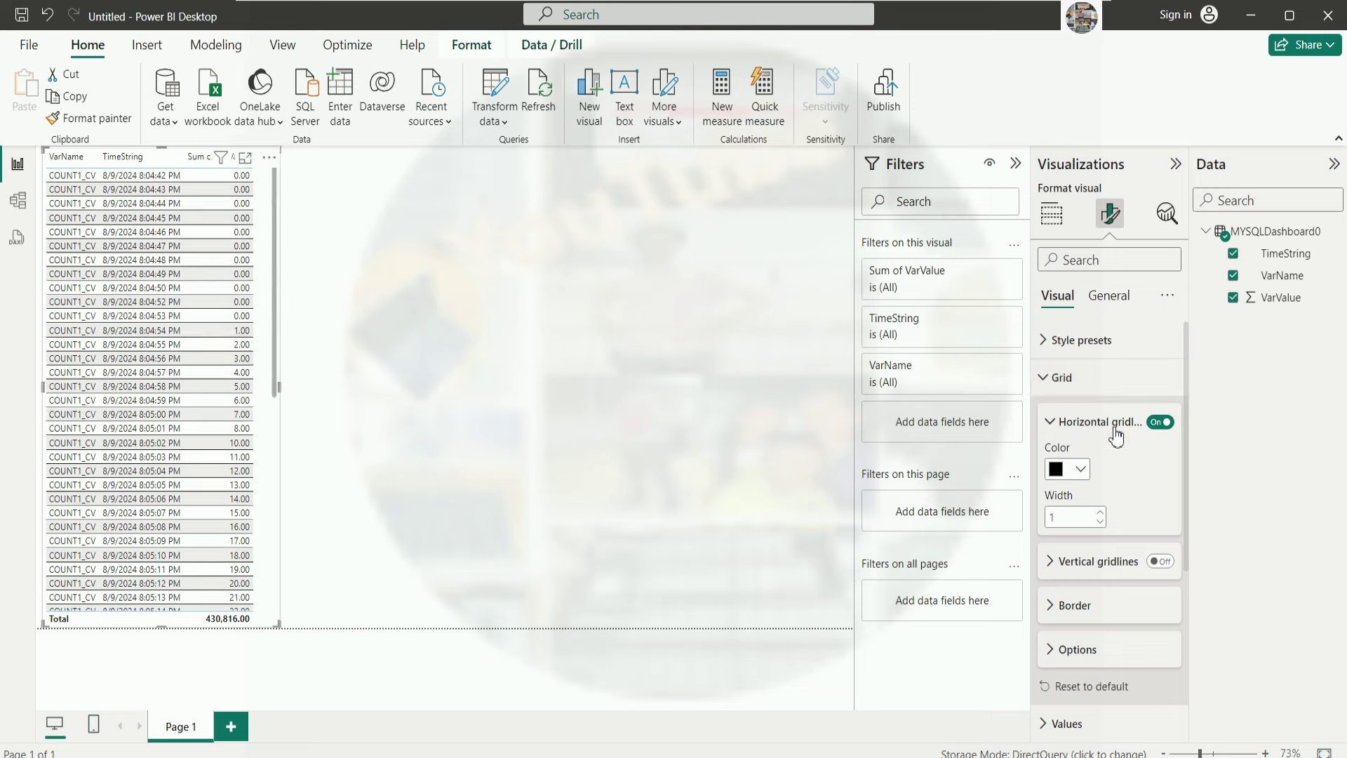
# Add a border on all four sides of every section of the table visual and set its width to 3.
pyautogui.scroll(-3, 1166, 473)
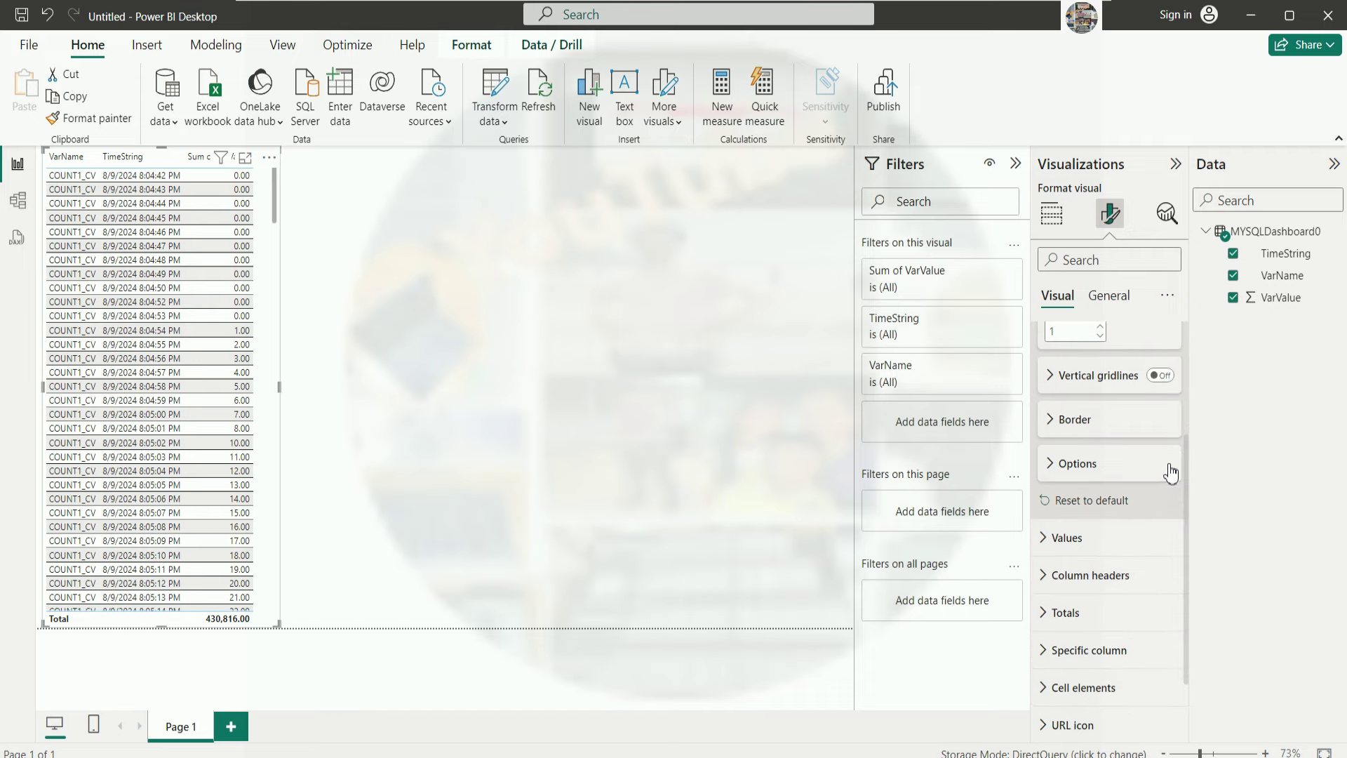
pyautogui.click(1055, 421)
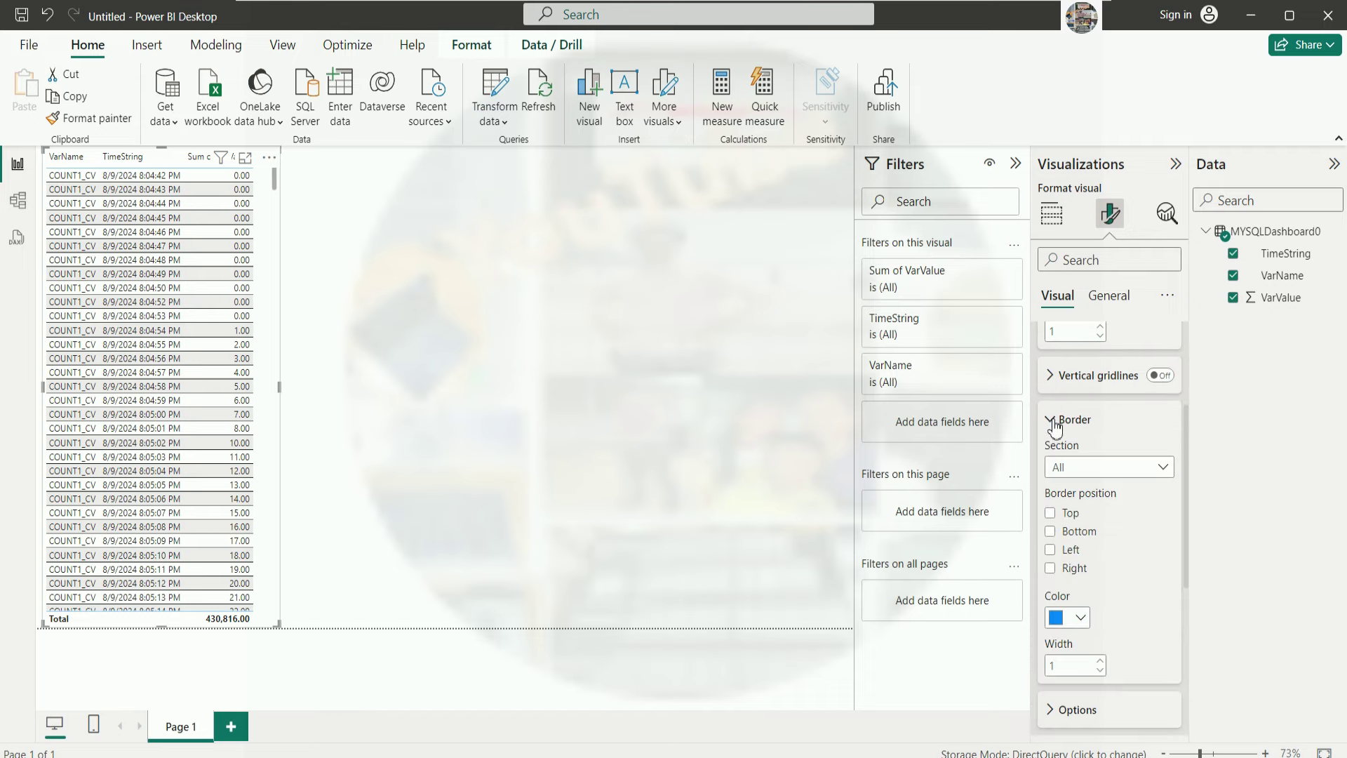
pyautogui.click(1058, 516)
pyautogui.click(1054, 532)
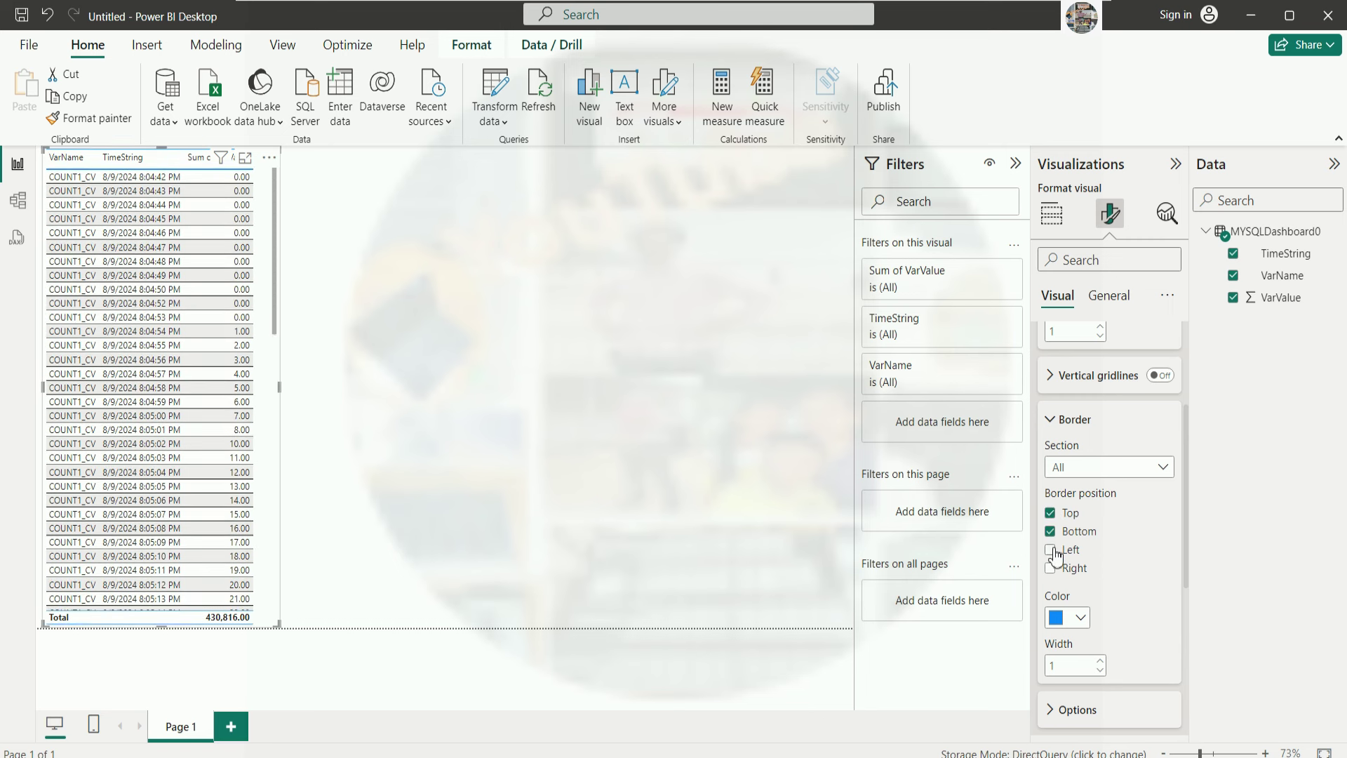
pyautogui.click(1055, 550)
pyautogui.click(1051, 568)
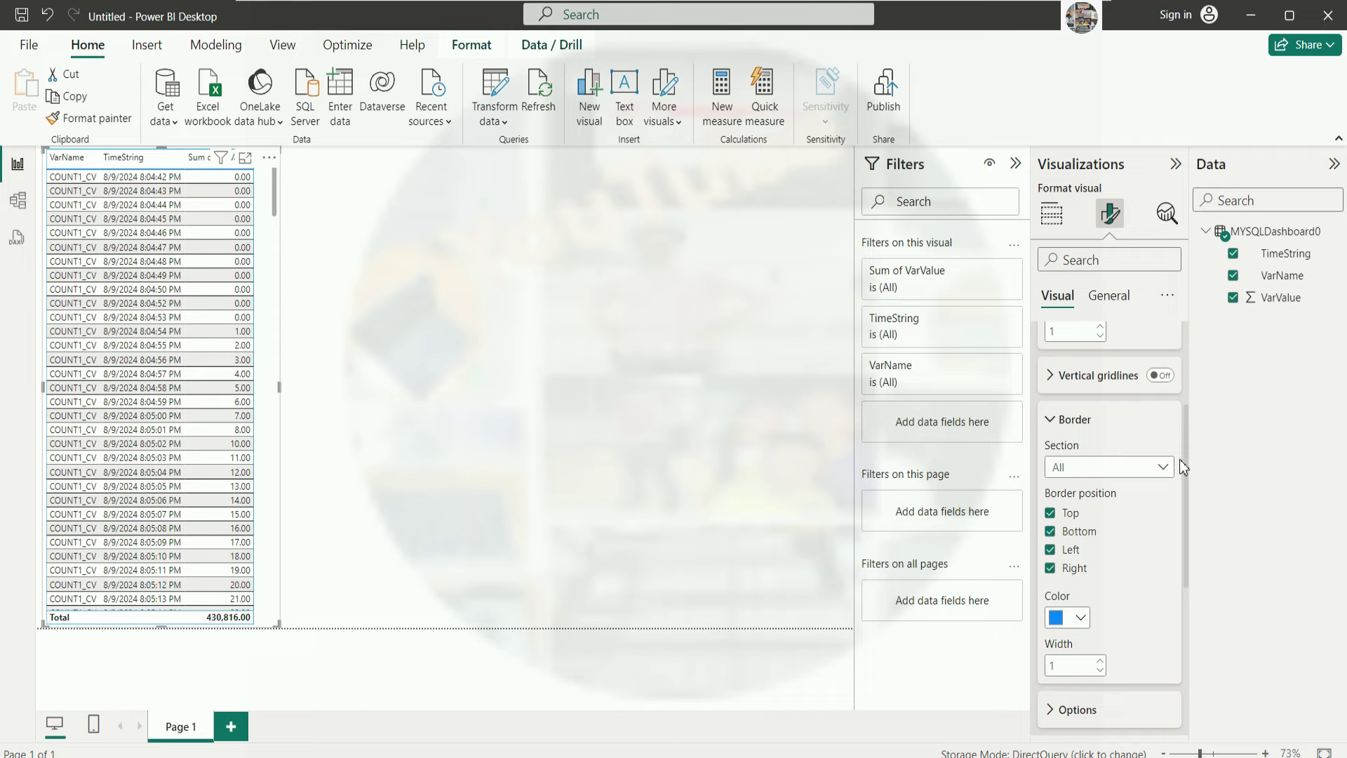
pyautogui.scroll(-4, 1179, 491)
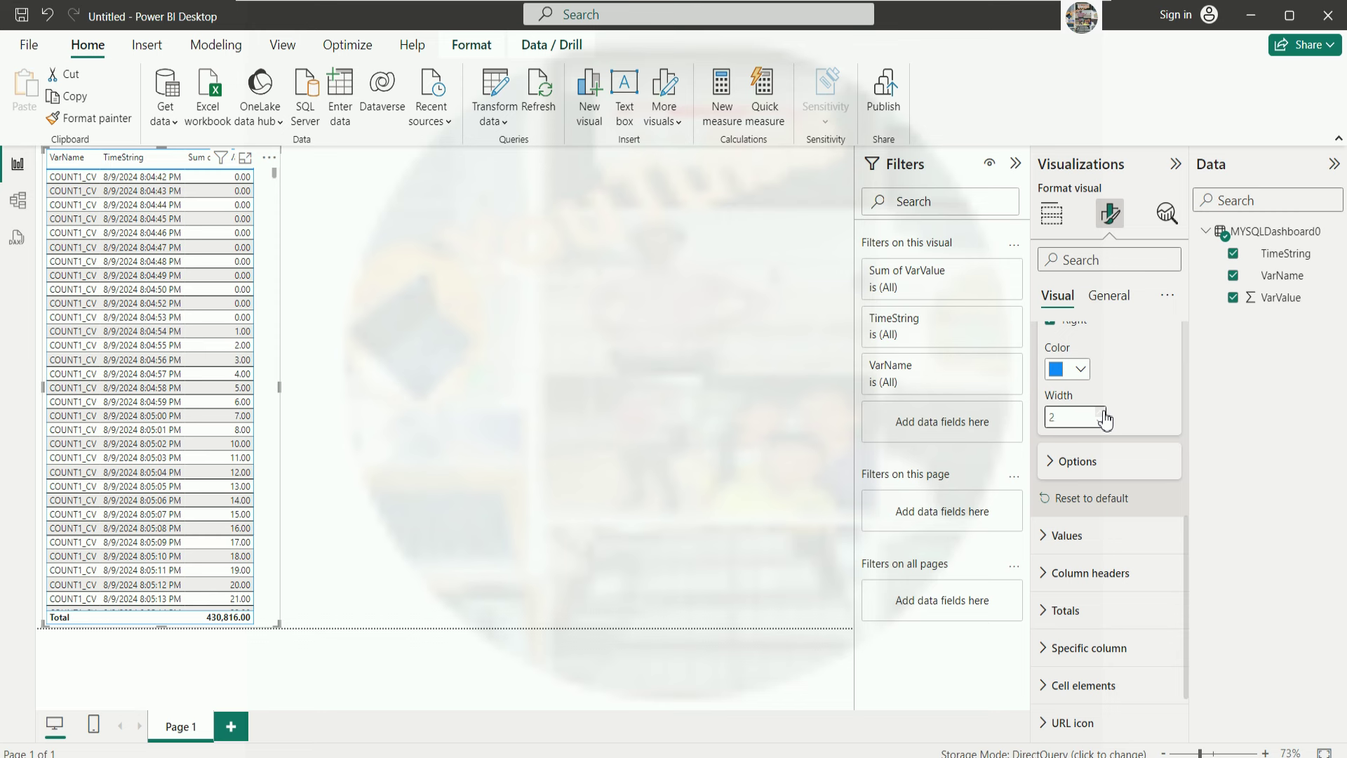
pyautogui.click(1102, 414)
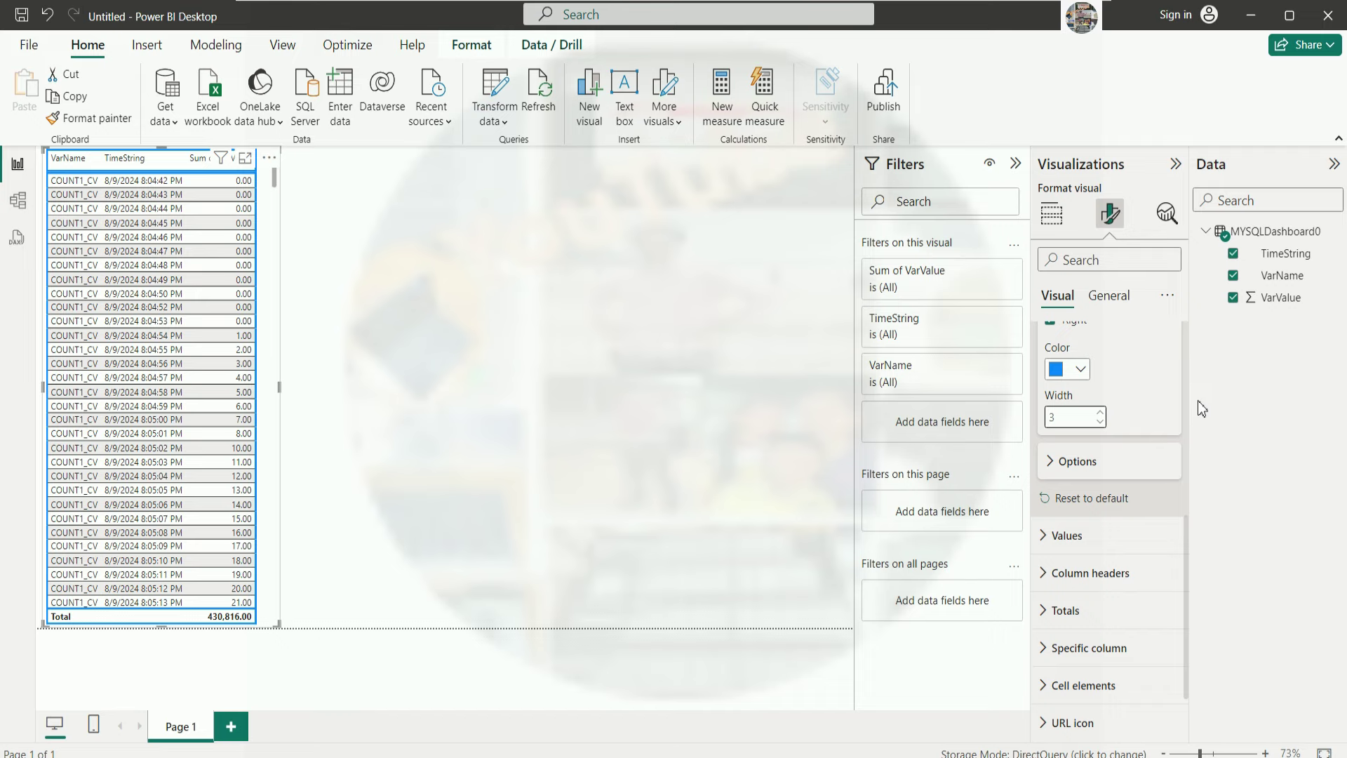
# Examine the table visual's formatting options for values and column headers, including fonts, colors, header alignment and text wrap.
pyautogui.scroll(-2, 1183, 484)
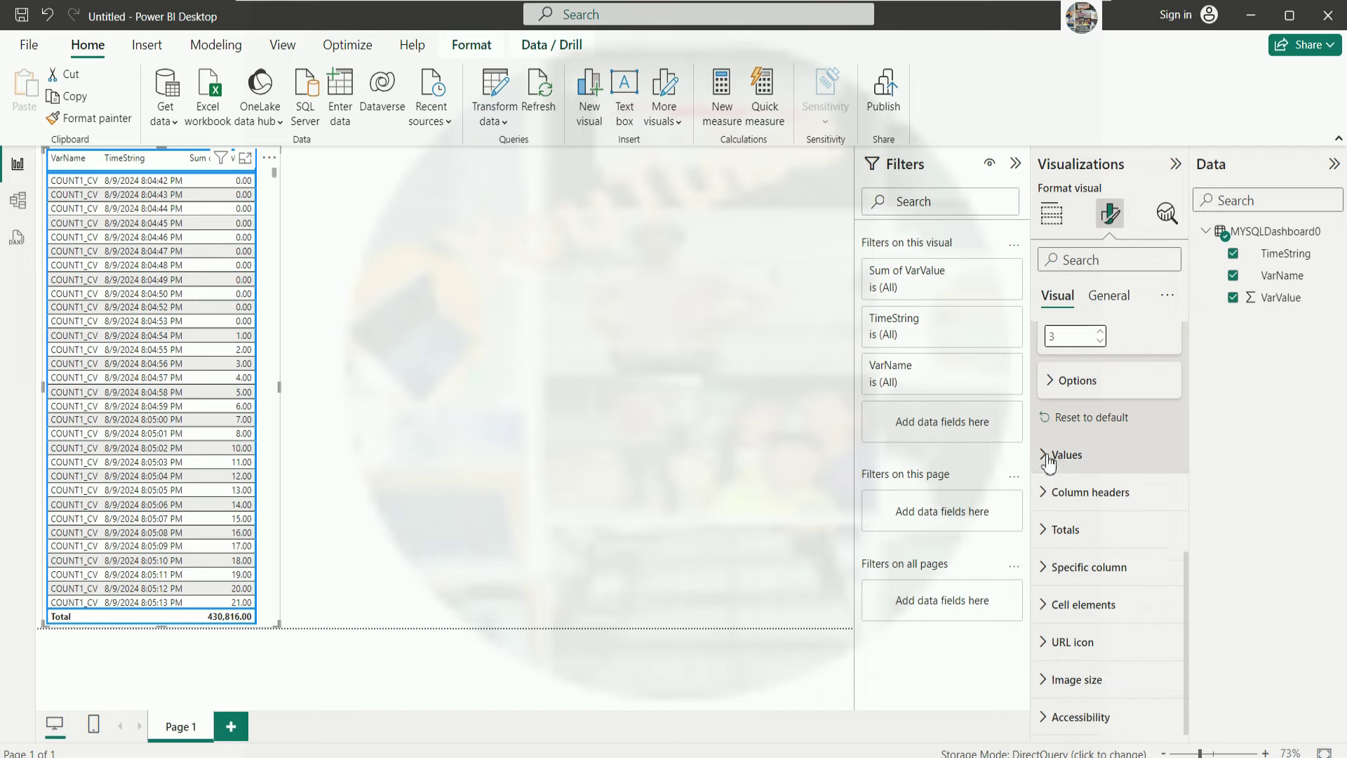
pyautogui.click(1049, 457)
pyautogui.scroll(-3, 1142, 504)
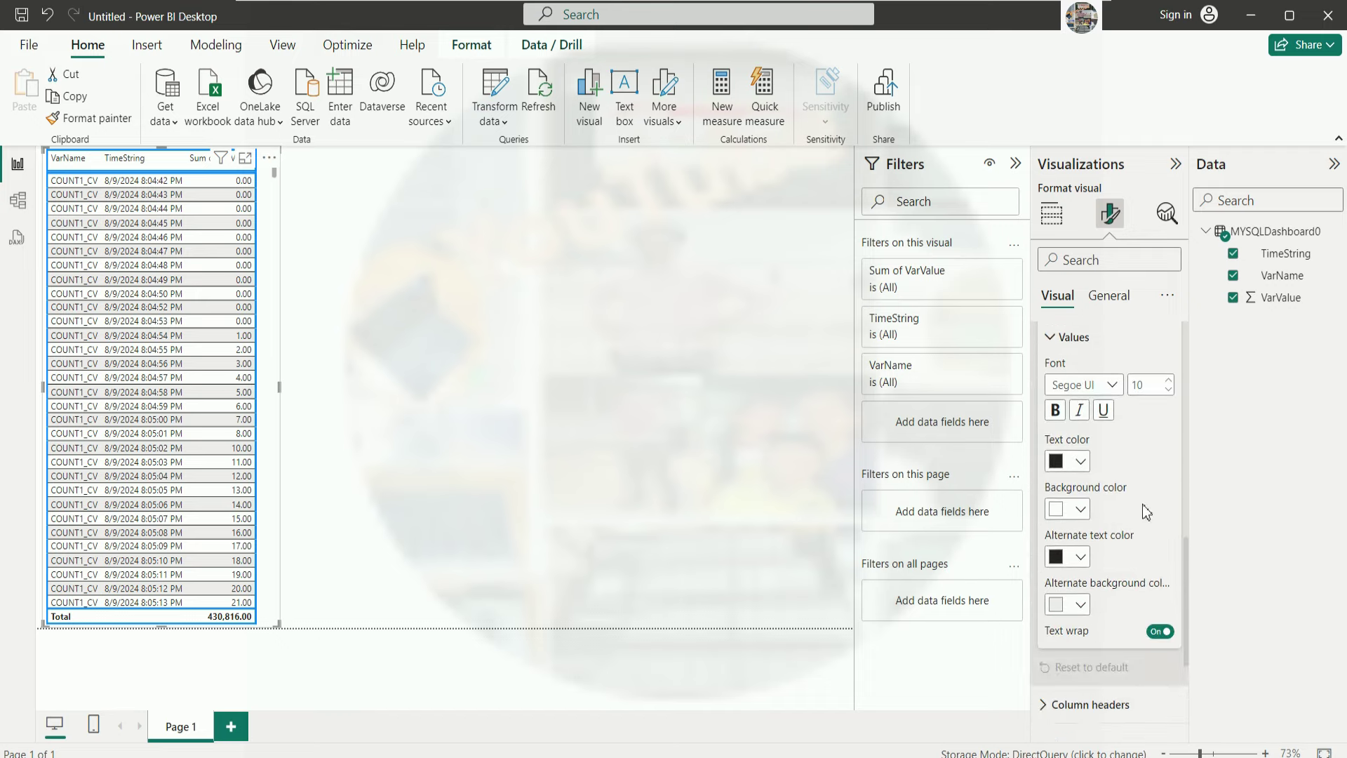
pyautogui.scroll(-1, 1141, 494)
pyautogui.scroll(-5, 1147, 460)
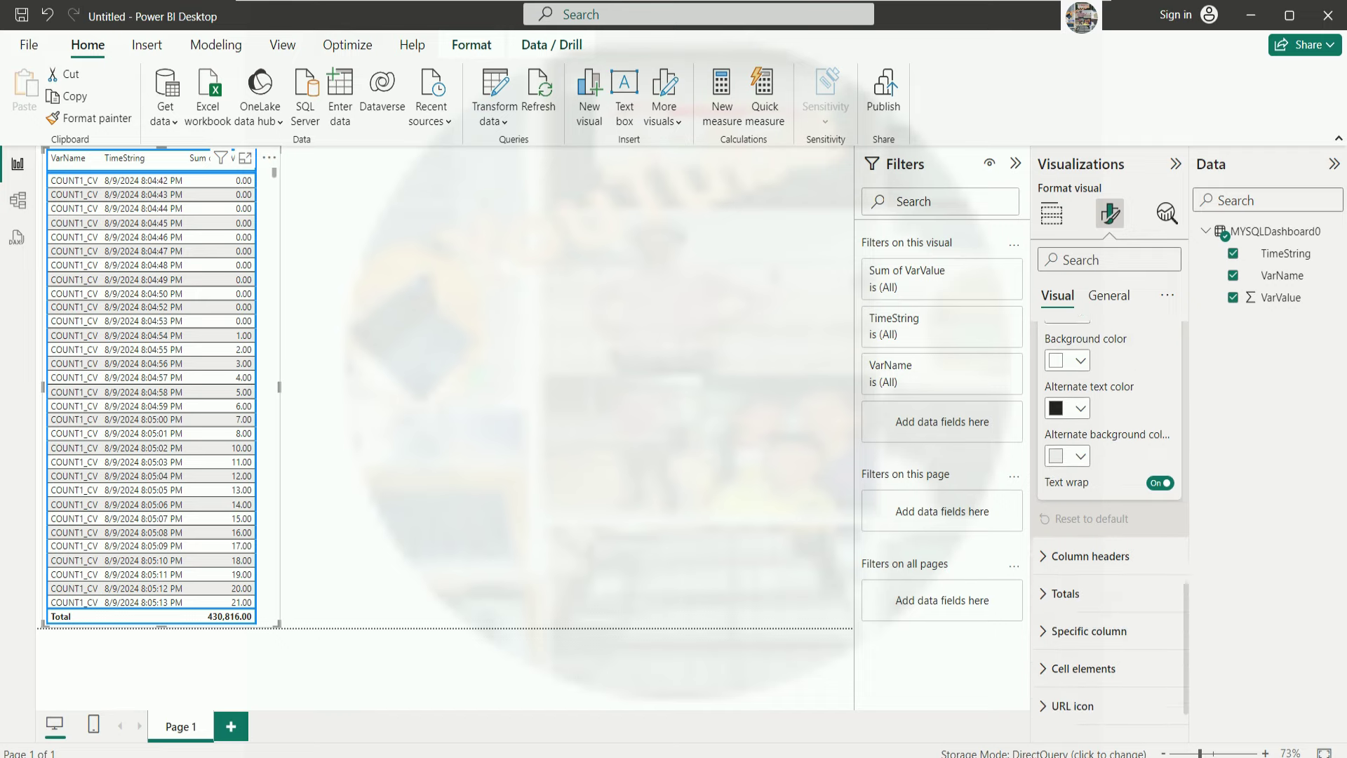
pyautogui.click(1050, 494)
pyautogui.scroll(-5, 1154, 506)
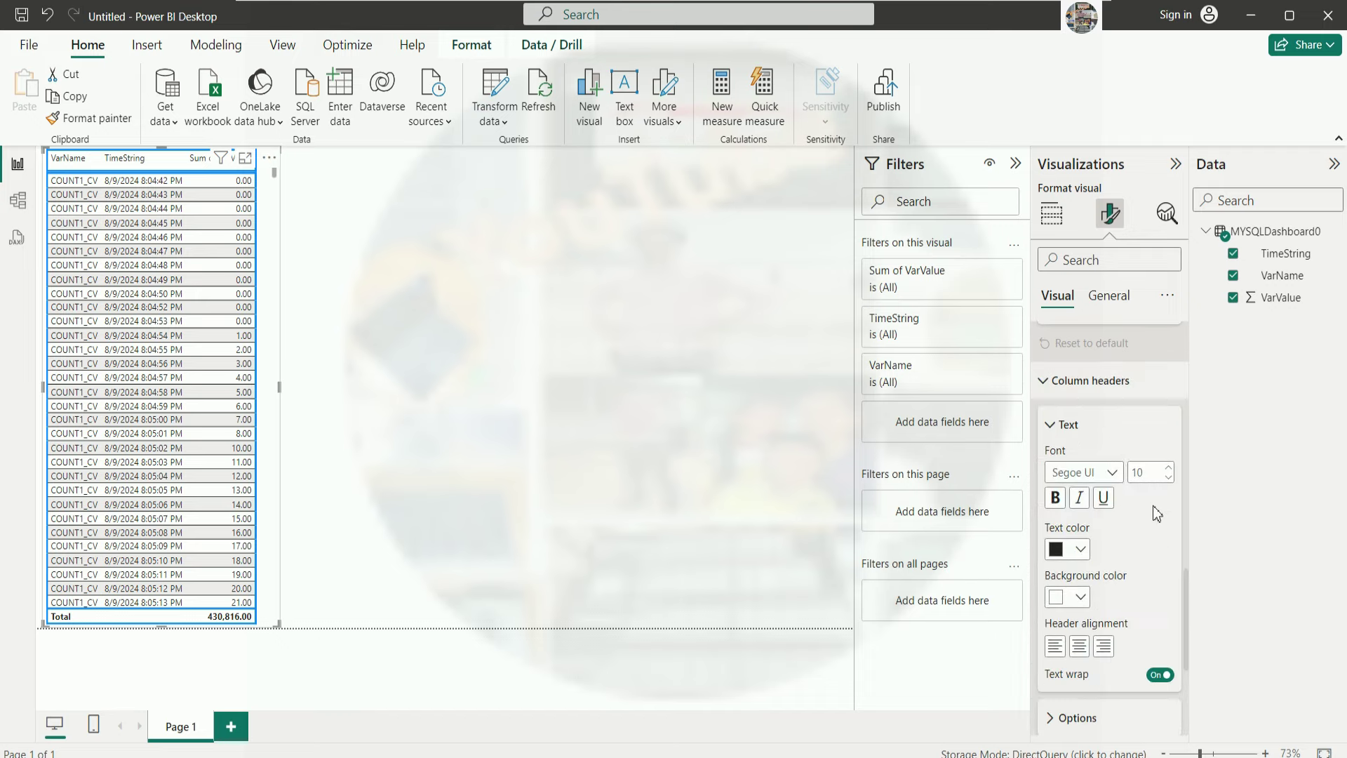
pyautogui.scroll(-5, 1151, 464)
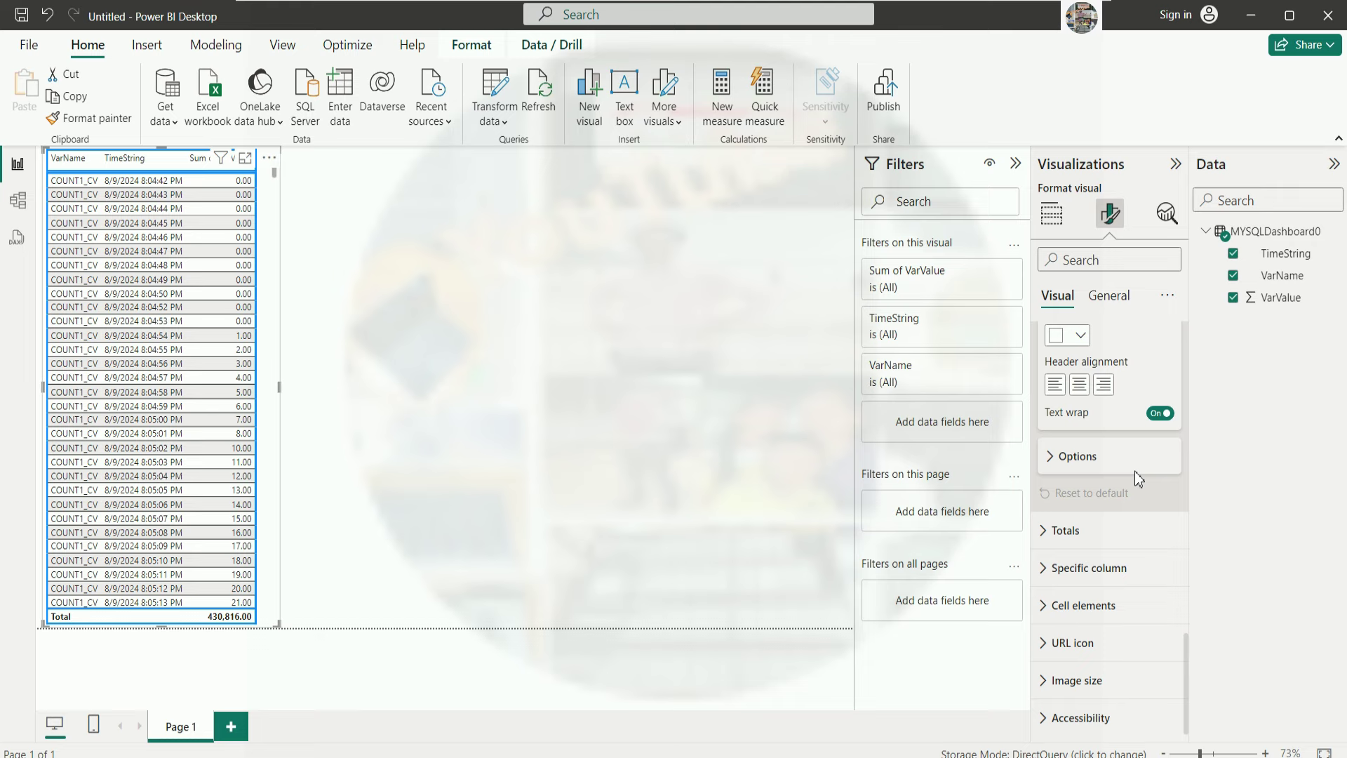
pyautogui.scroll(5, 1139, 467)
pyautogui.scroll(10, 1145, 468)
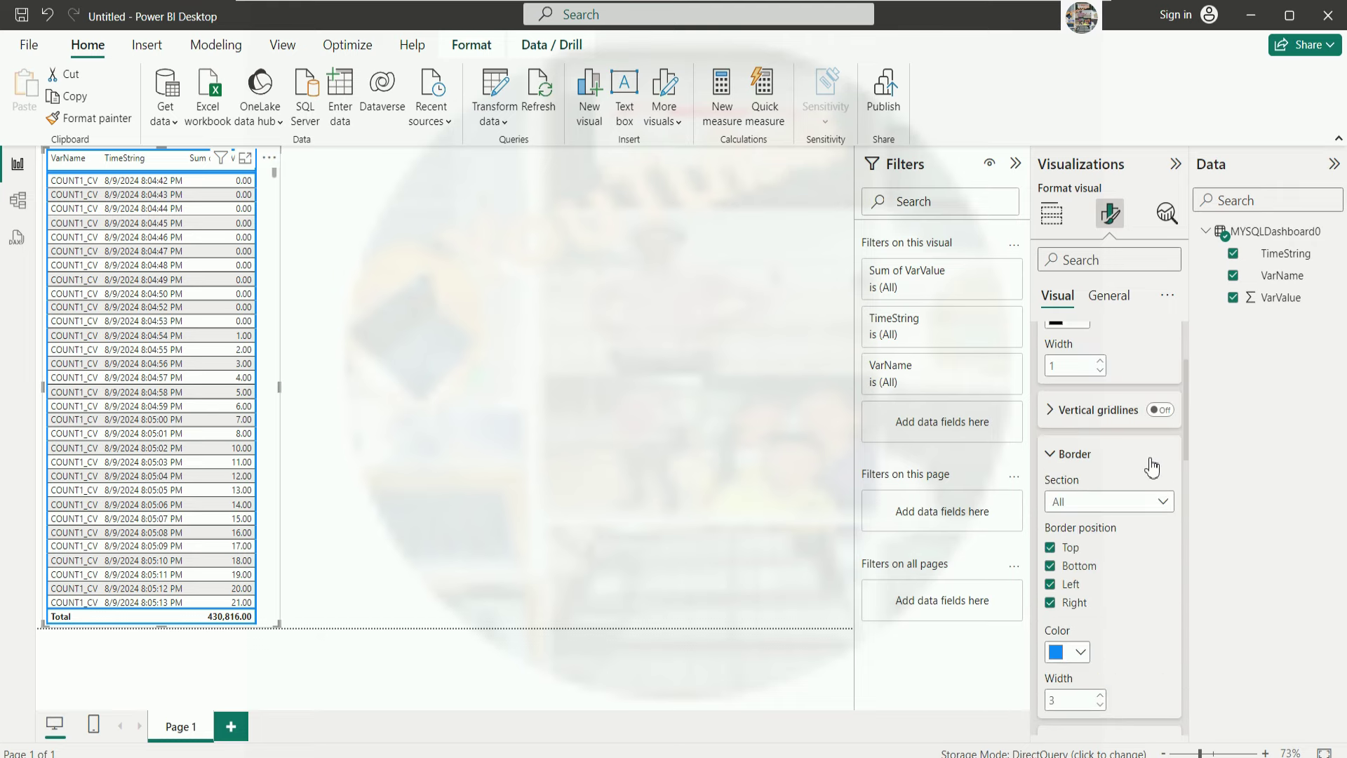
# Turn on page refresh for Page 1 with the Auto page refresh type and an interval of 5 seconds.
pyautogui.click(449, 347)
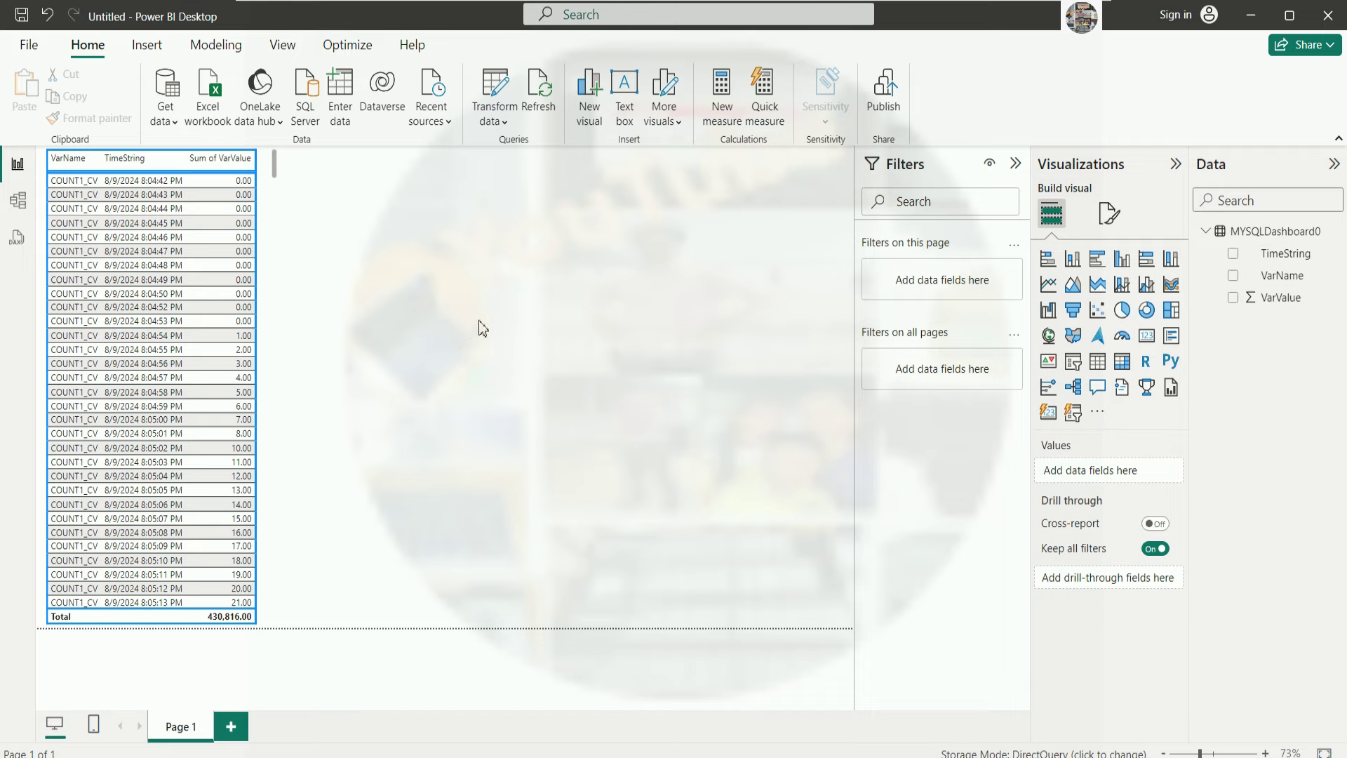
pyautogui.click(1109, 213)
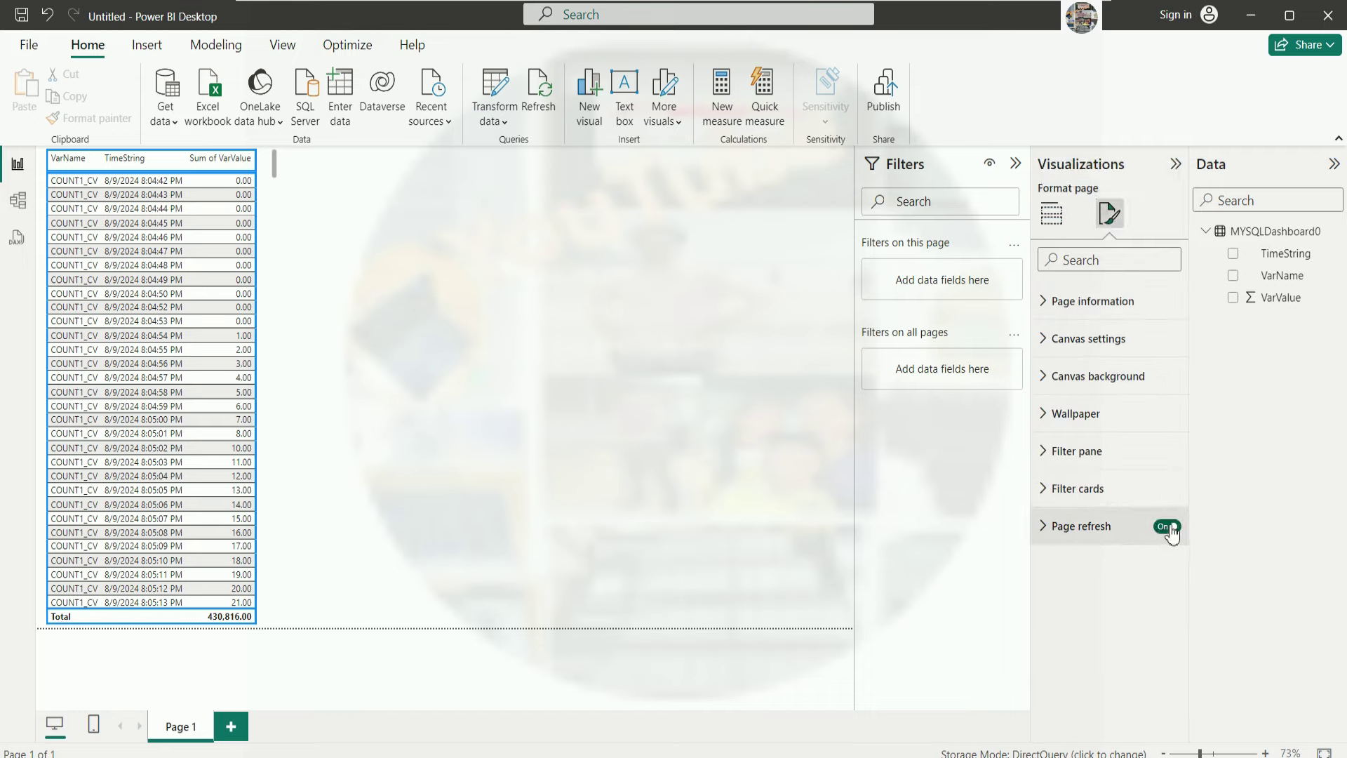
pyautogui.click(1045, 530)
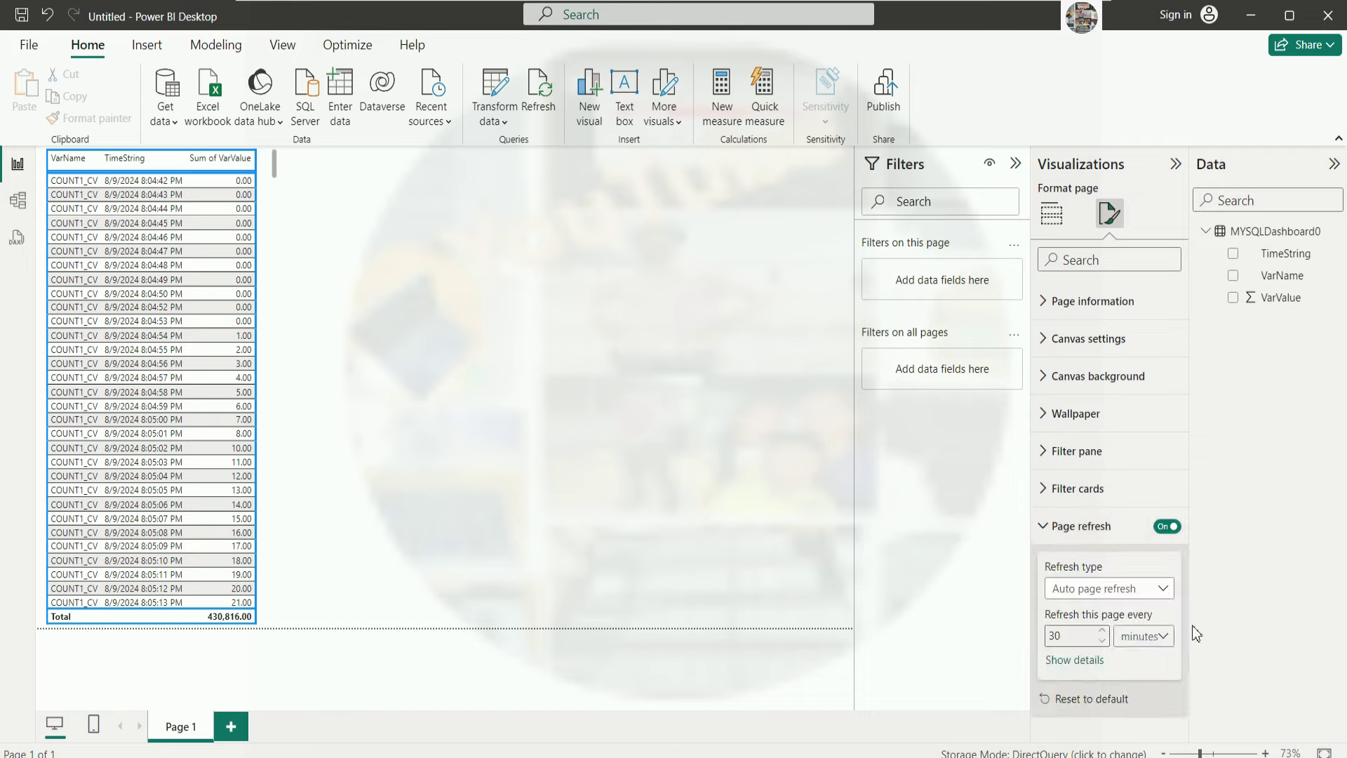
pyautogui.click(1162, 589)
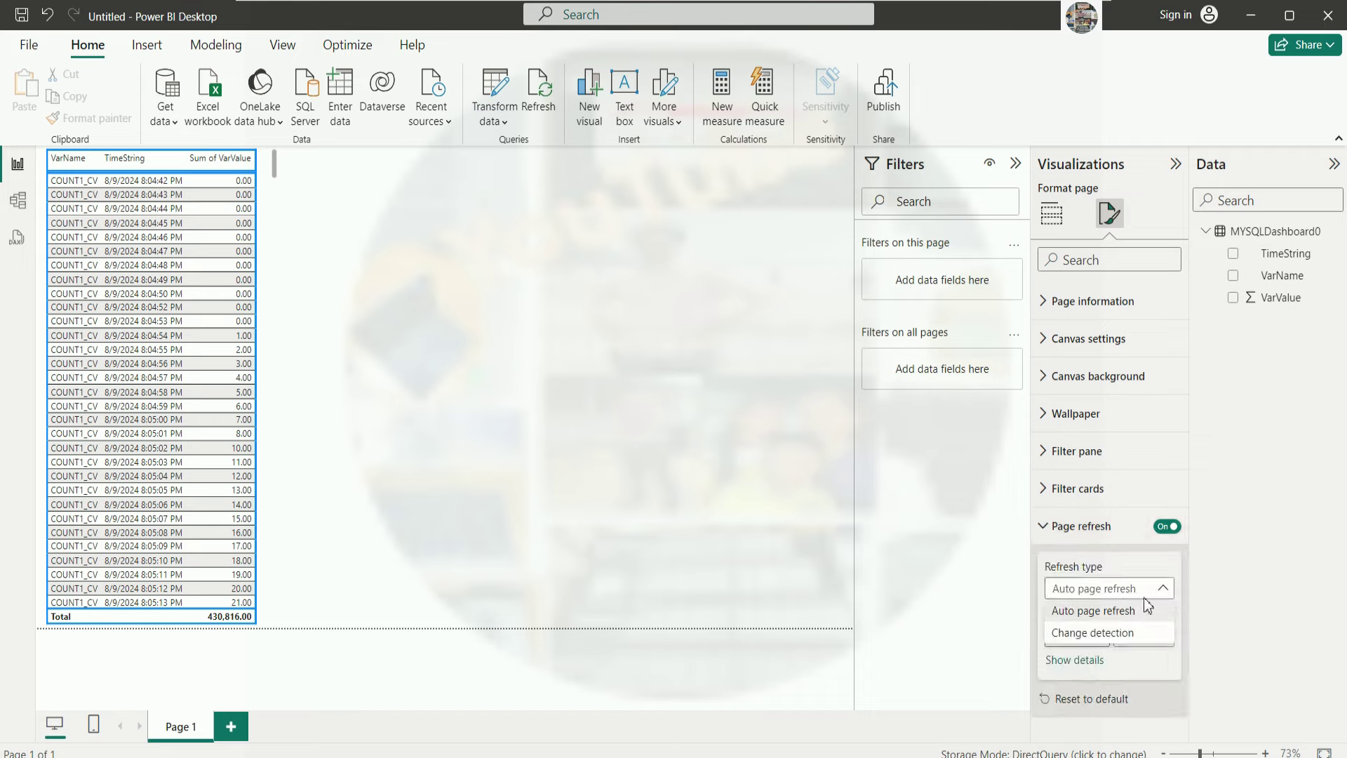
pyautogui.click(1093, 611)
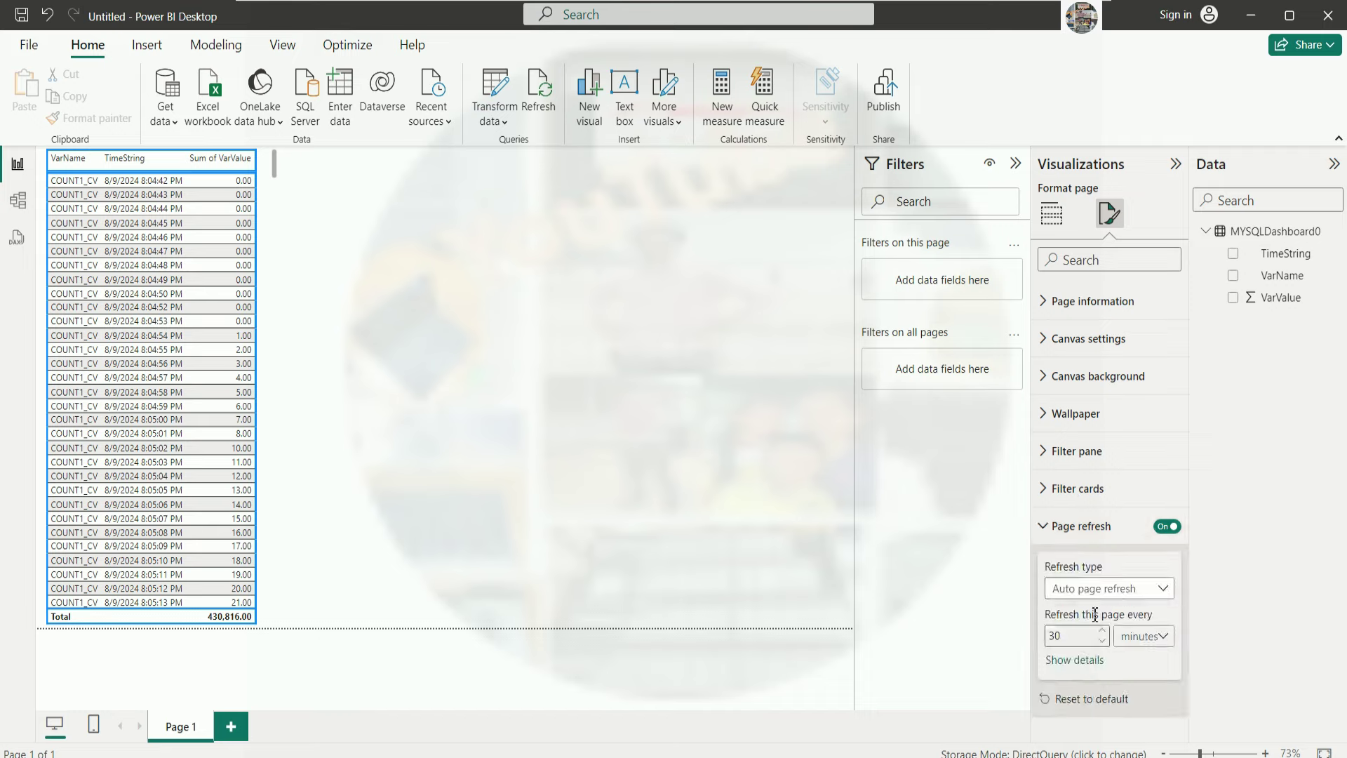
pyautogui.click(1151, 637)
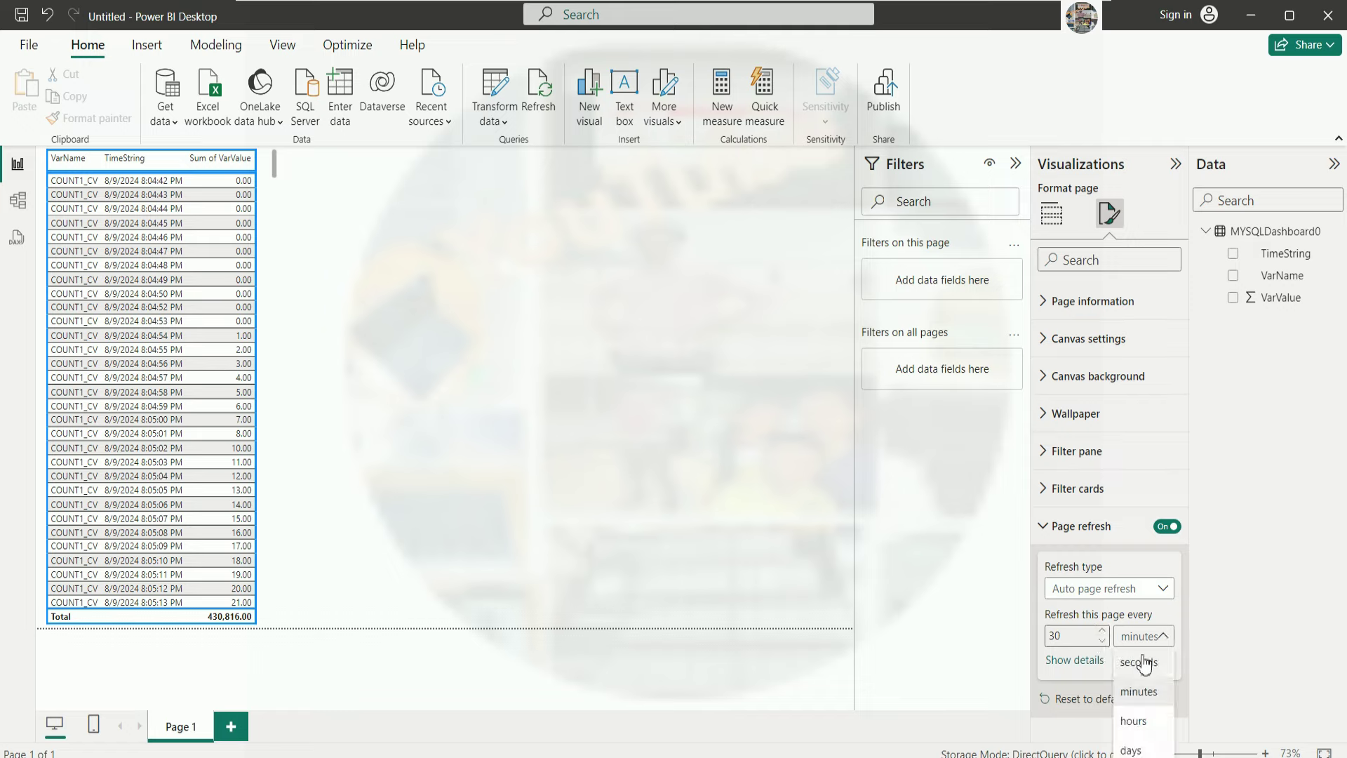
pyautogui.click(1144, 663)
pyautogui.click(1064, 635)
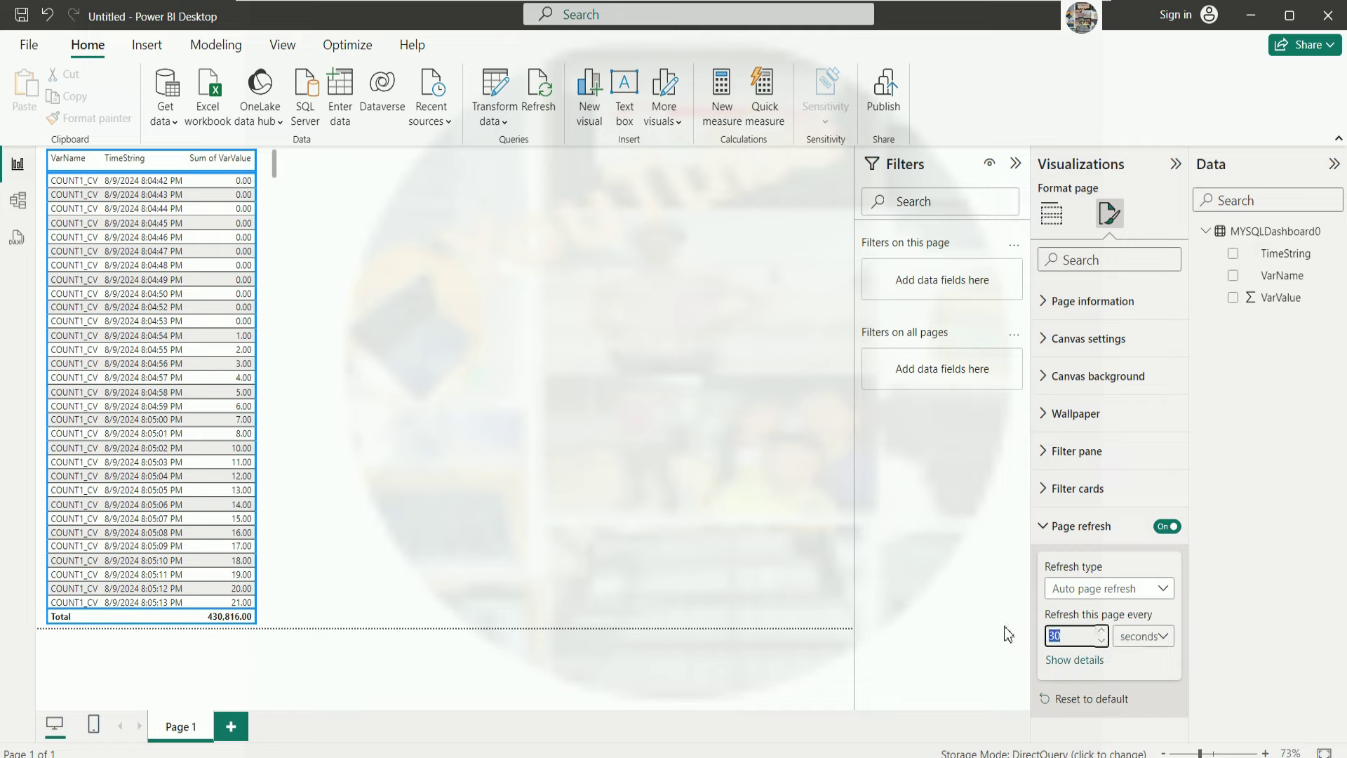
pyautogui.click(1229, 610)
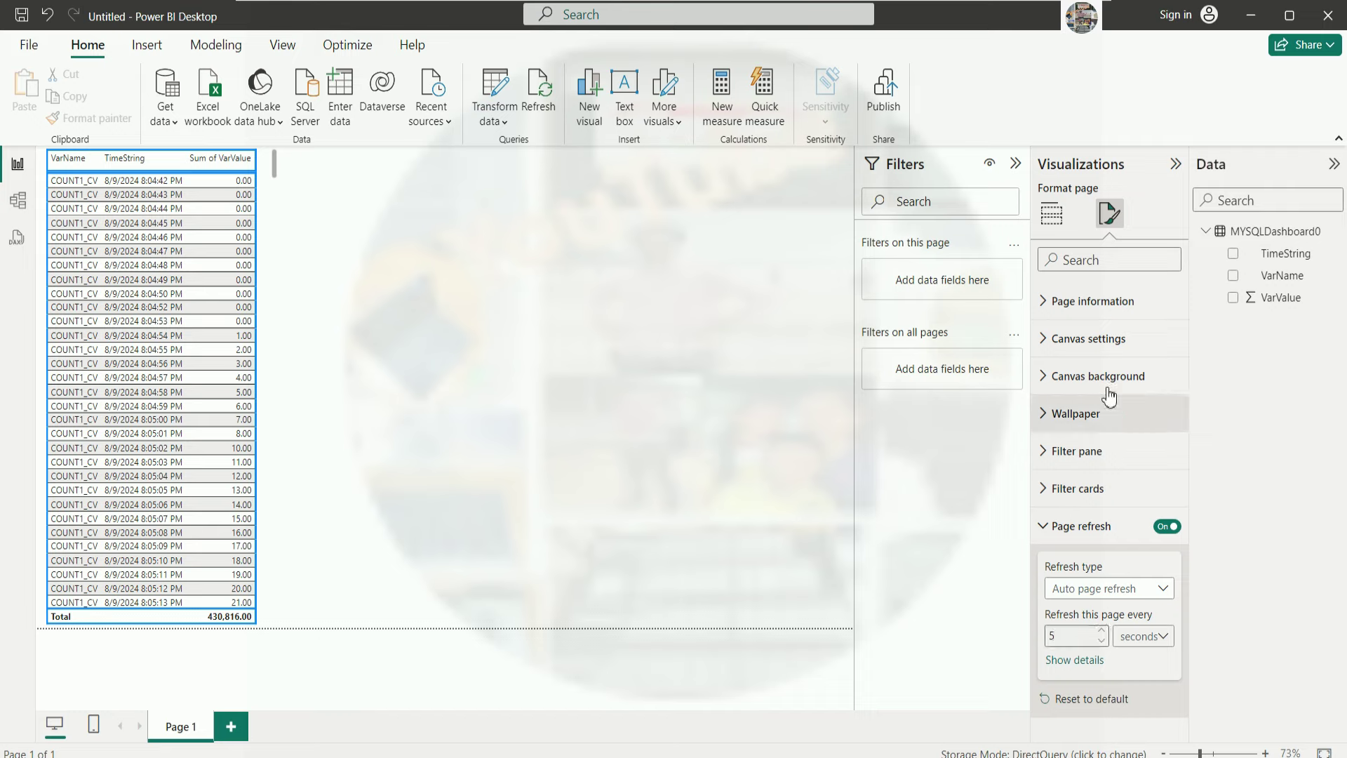
pyautogui.click(1048, 303)
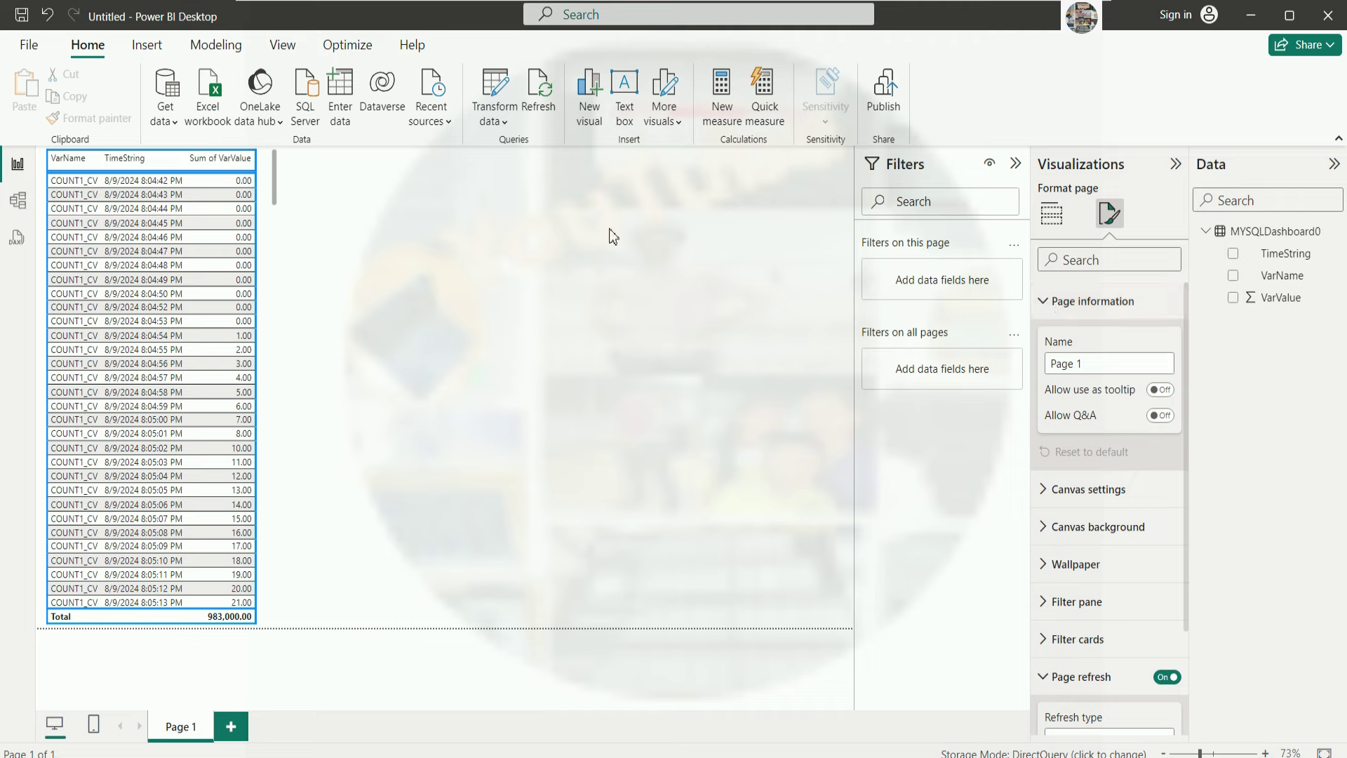
# Insert a gauge visual, shrink it and place it directly beside the table at the top of the page.
pyautogui.click(1052, 213)
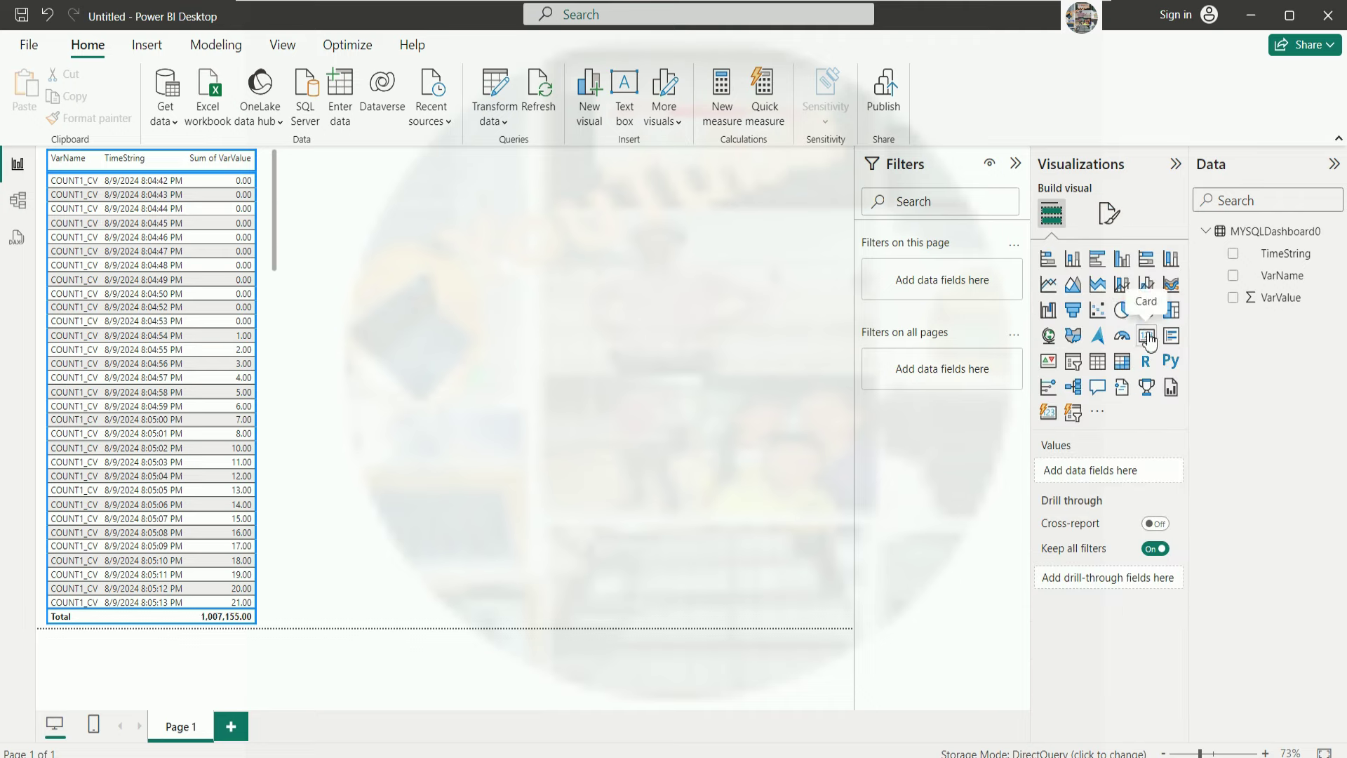
pyautogui.click(1122, 335)
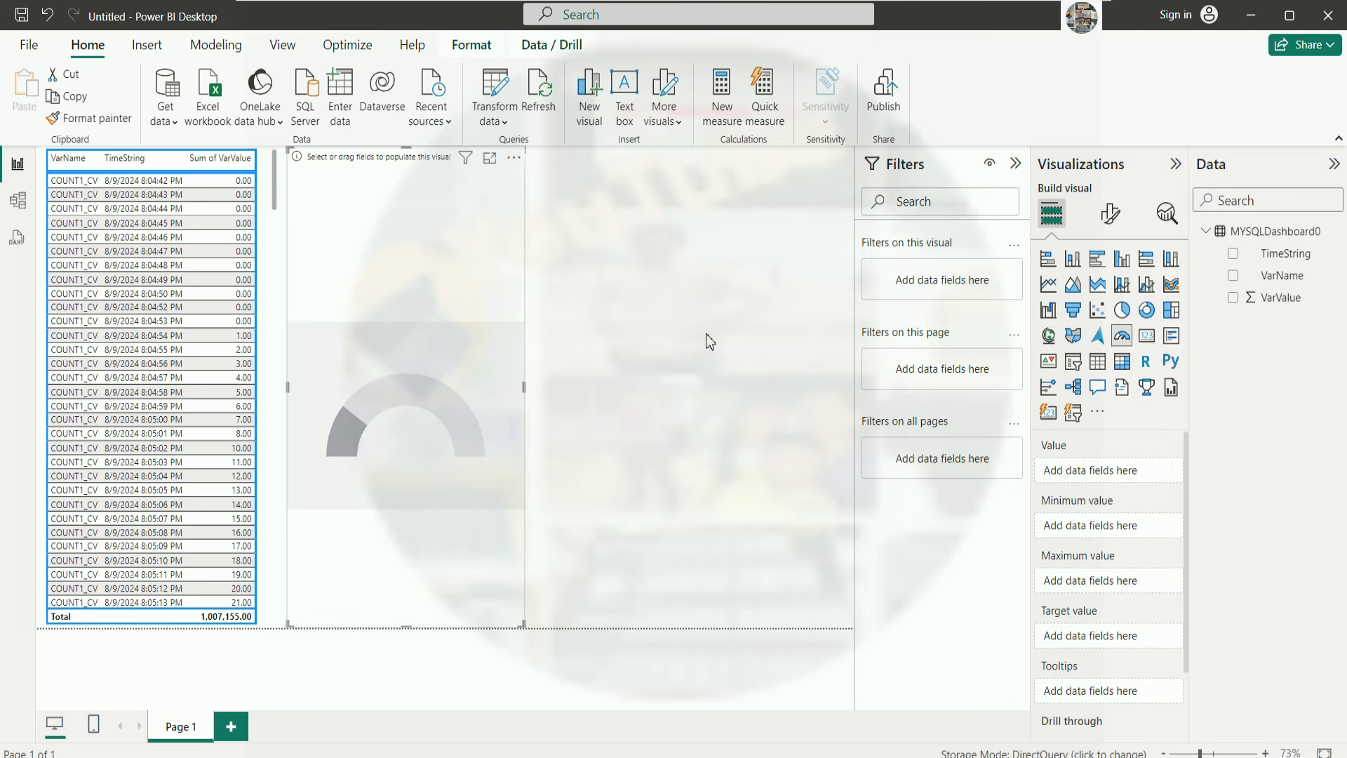
pyautogui.moveTo(523, 623); pyautogui.dragTo(422, 255)
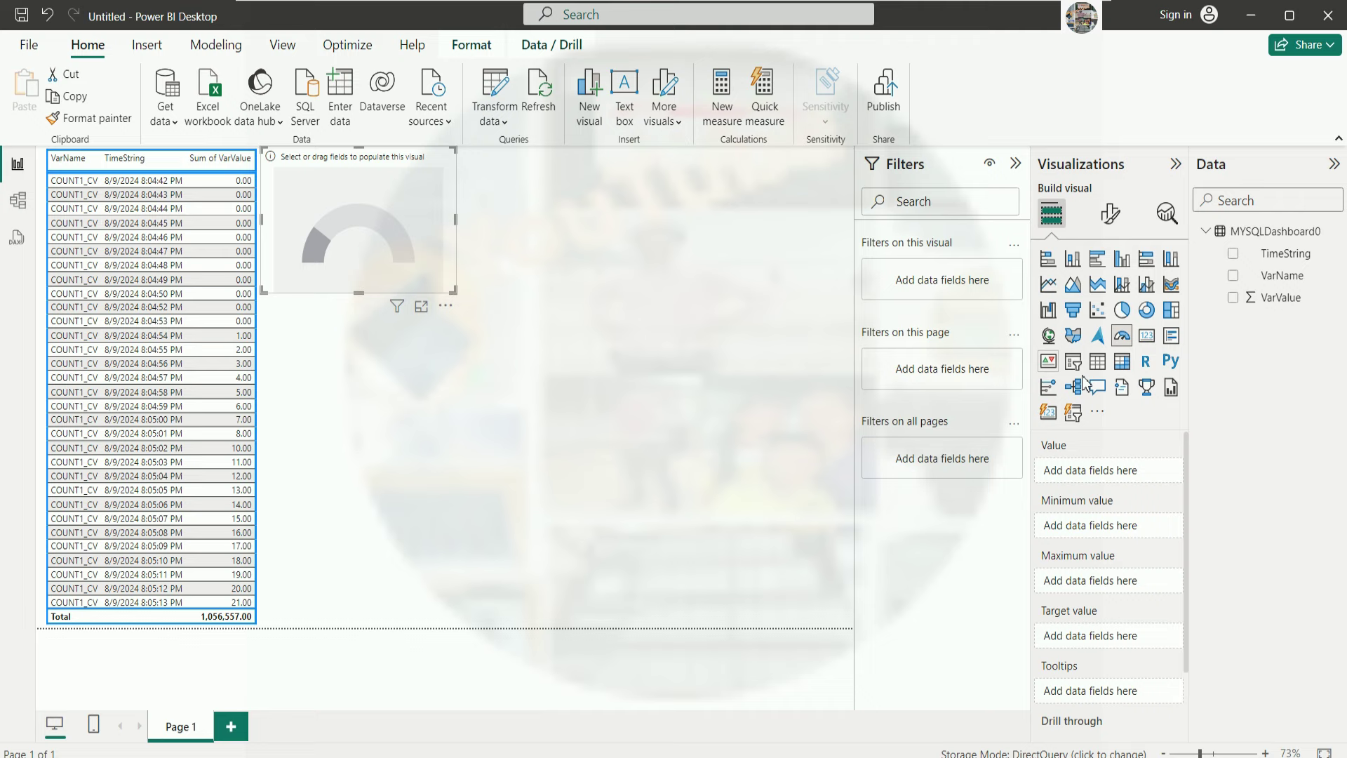
# Try the VarName field in the gauge, remove it, and use VarValue as the gauge's value.
pyautogui.click(1234, 278)
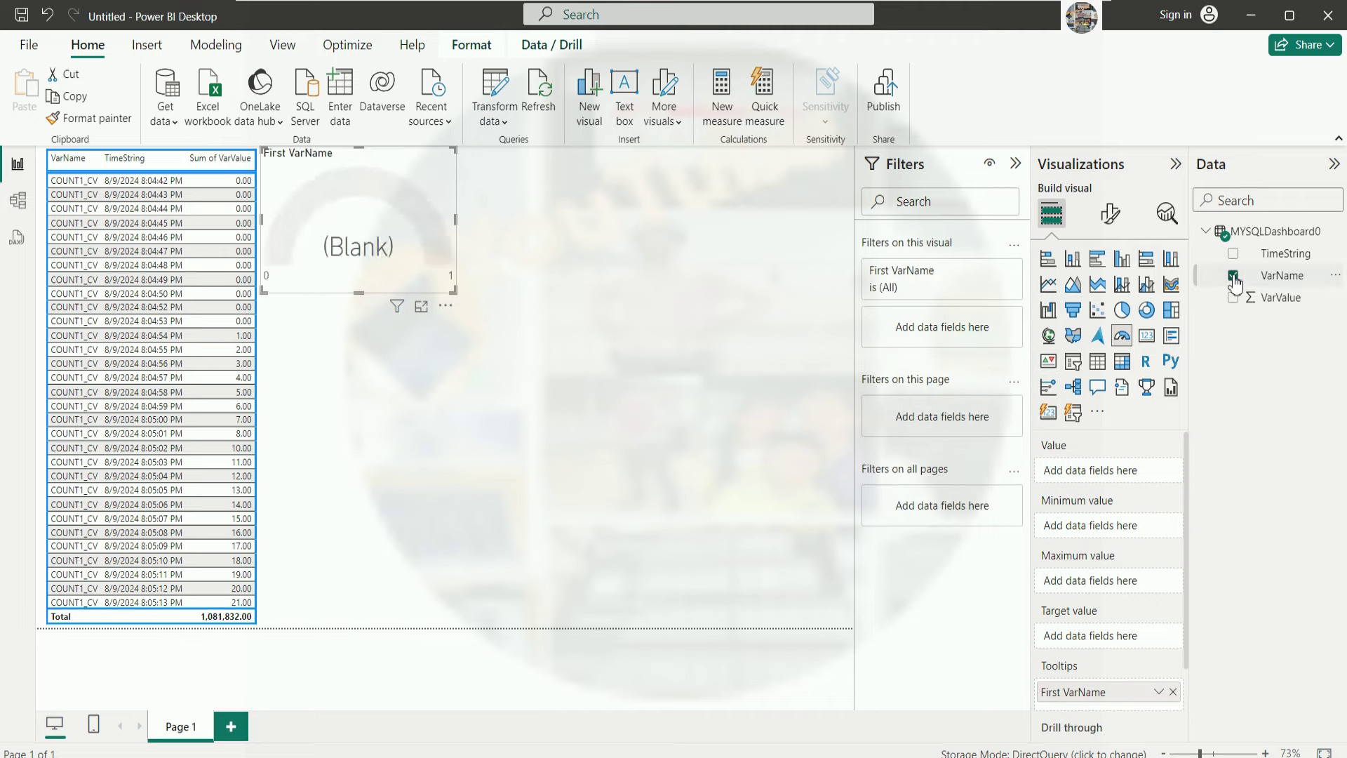
pyautogui.click(1235, 276)
pyautogui.click(1234, 299)
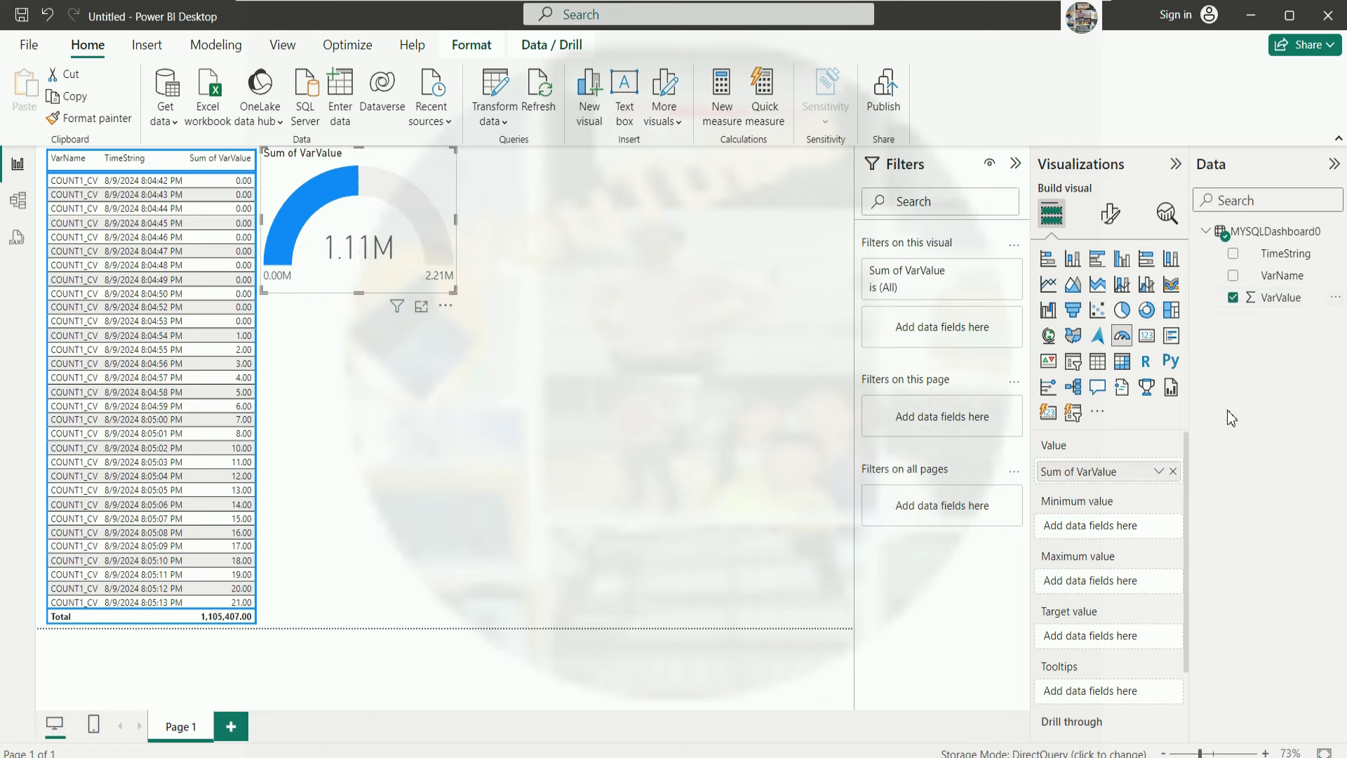
# Insert an empty donut chart, shrink it and place it beside the gauge at the top of the page.
pyautogui.click(579, 315)
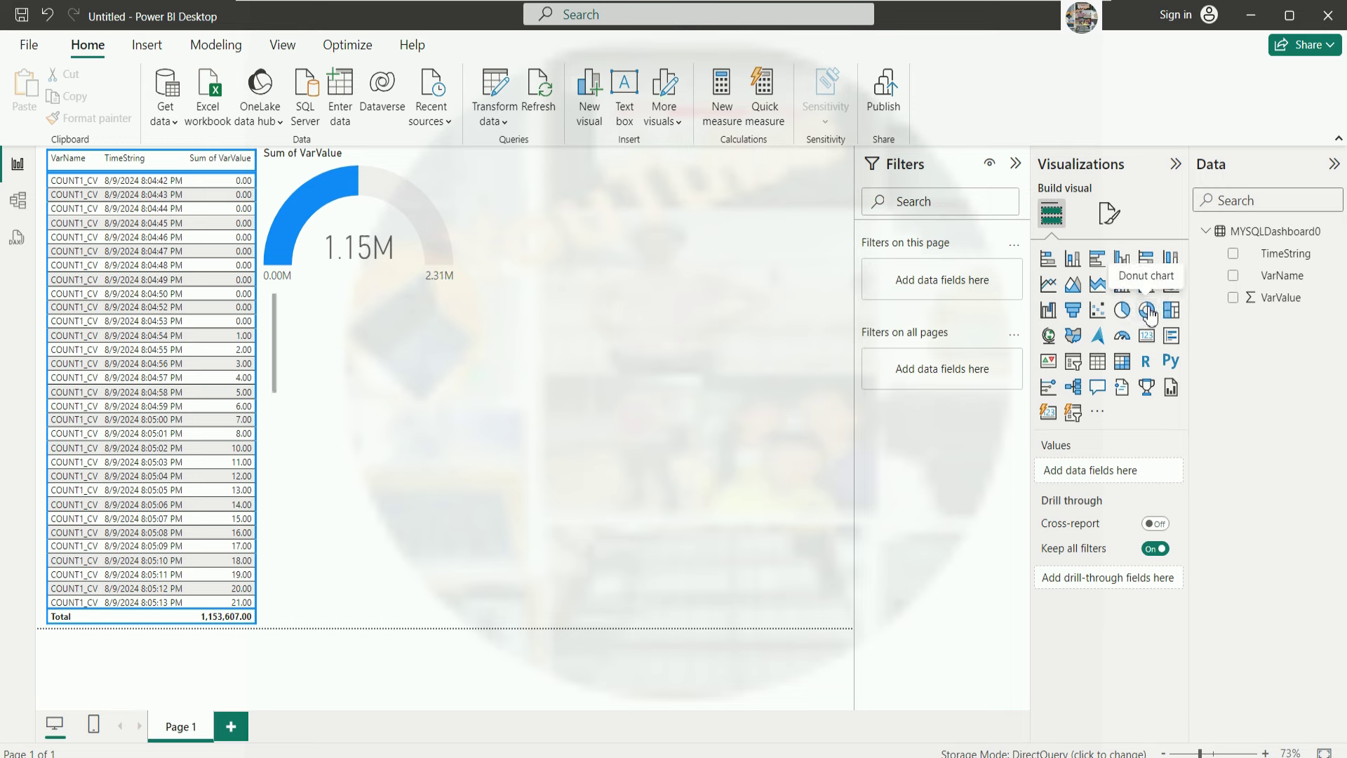
pyautogui.click(1146, 310)
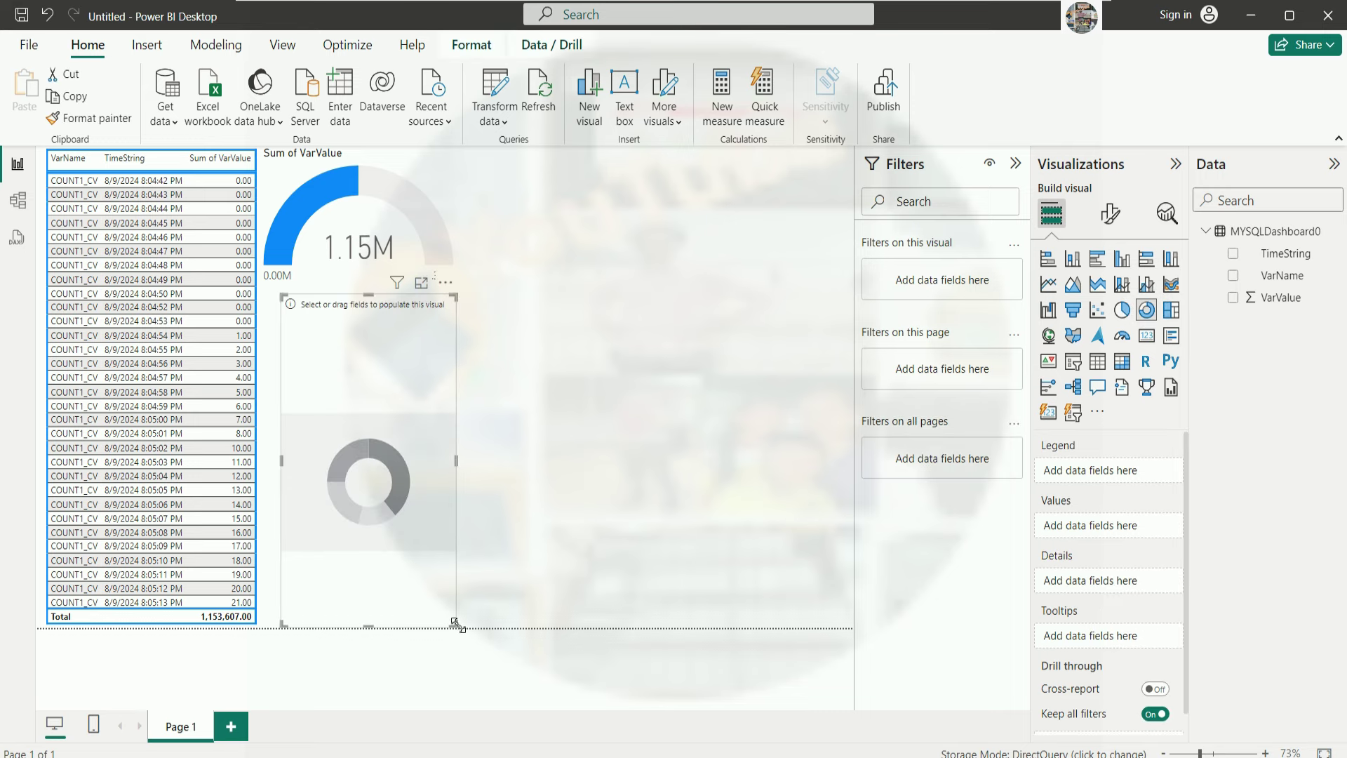
pyautogui.moveTo(456, 624); pyautogui.dragTo(627, 240)
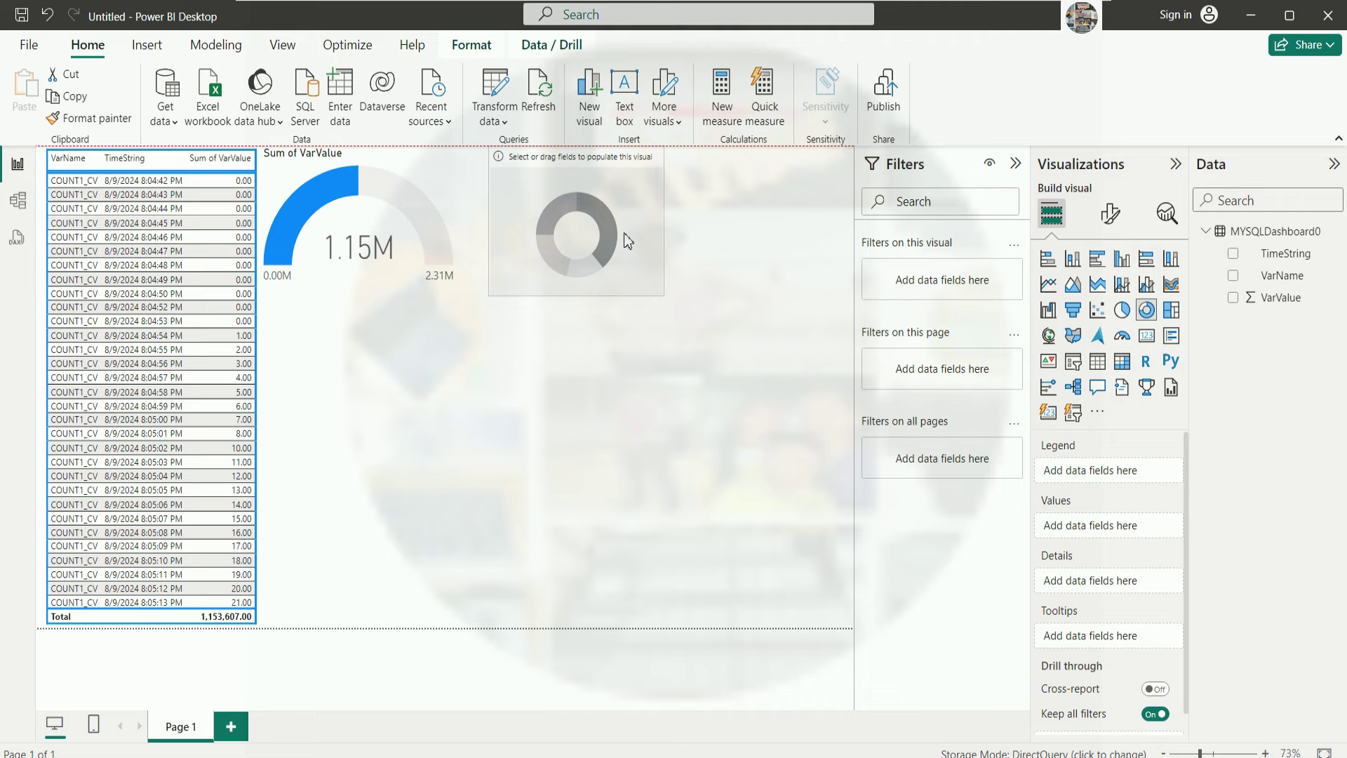
# Set the maximum of the gauge's axis to 10000000.
pyautogui.click(460, 256)
pyautogui.click(456, 213)
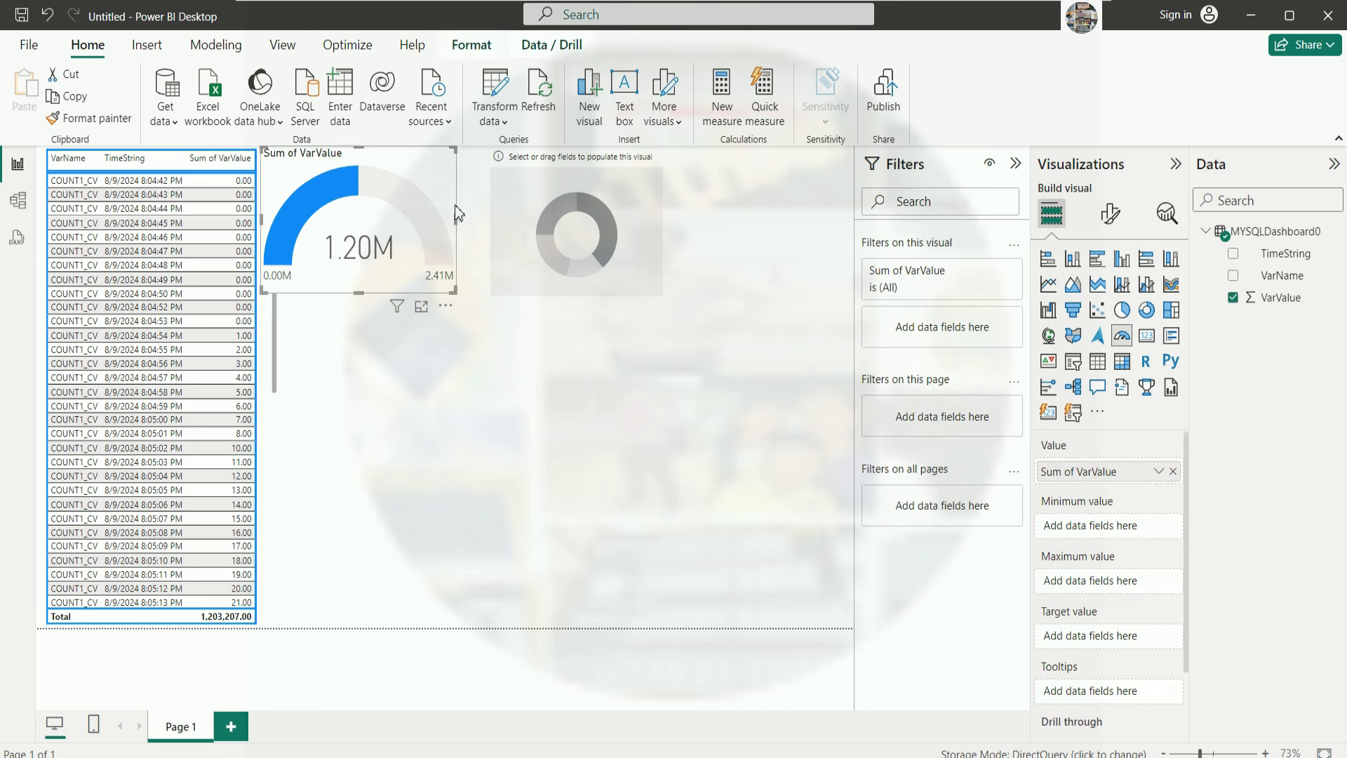
pyautogui.click(1111, 213)
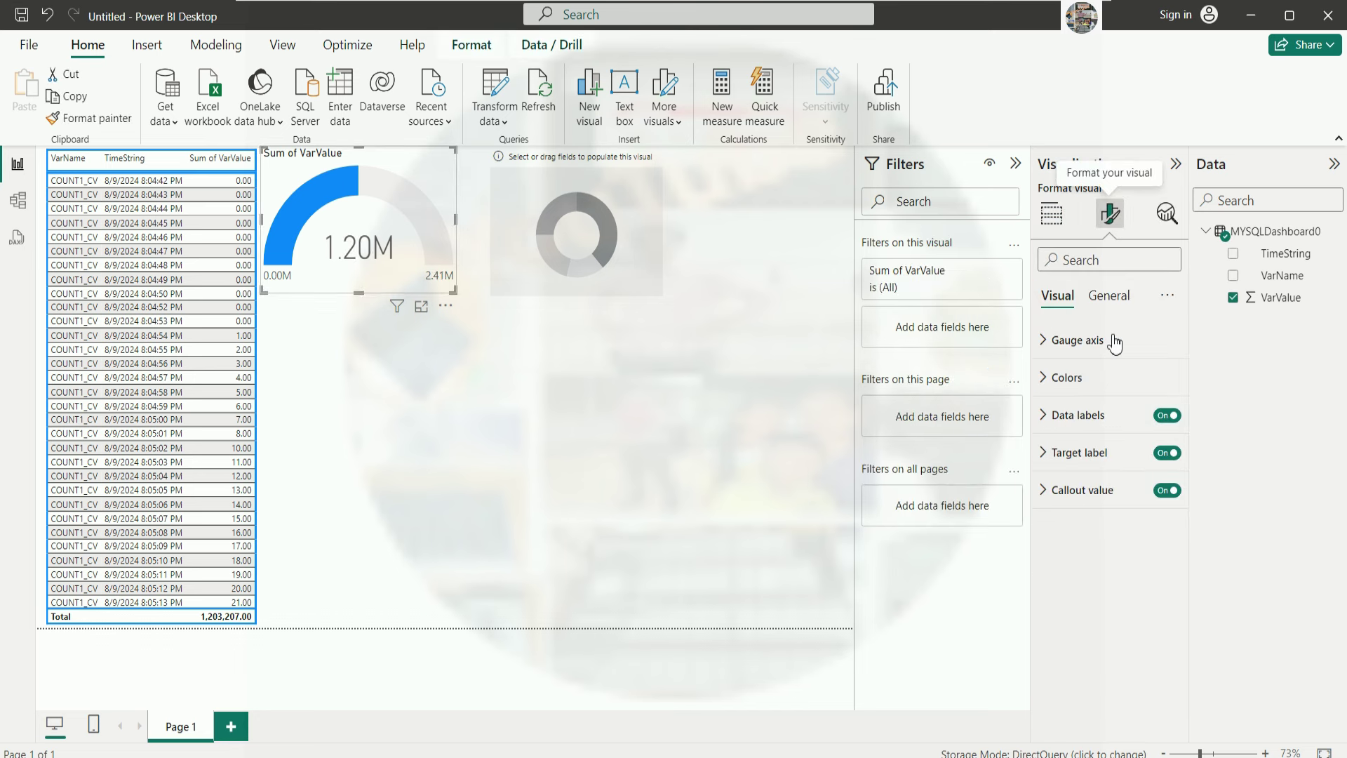
pyautogui.click(1047, 344)
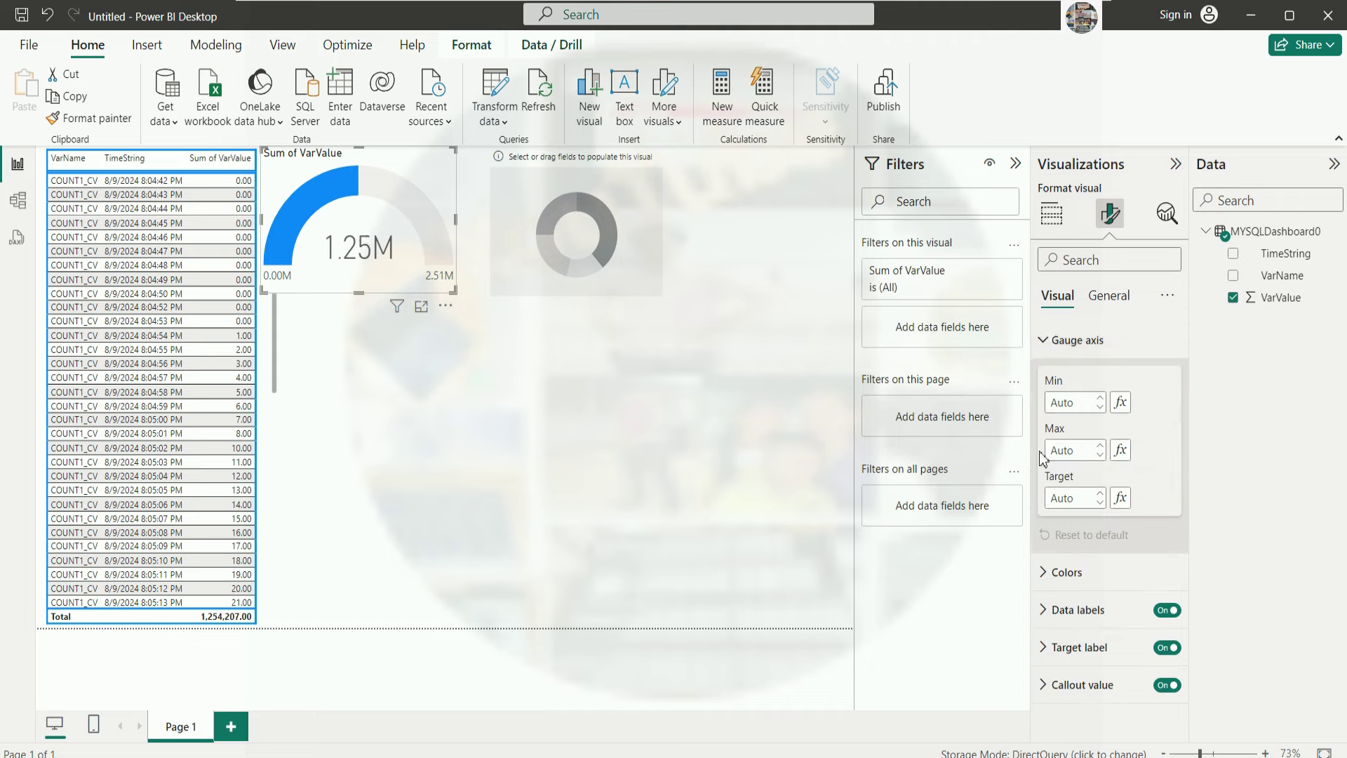
pyautogui.click(1091, 453)
pyautogui.write('10')
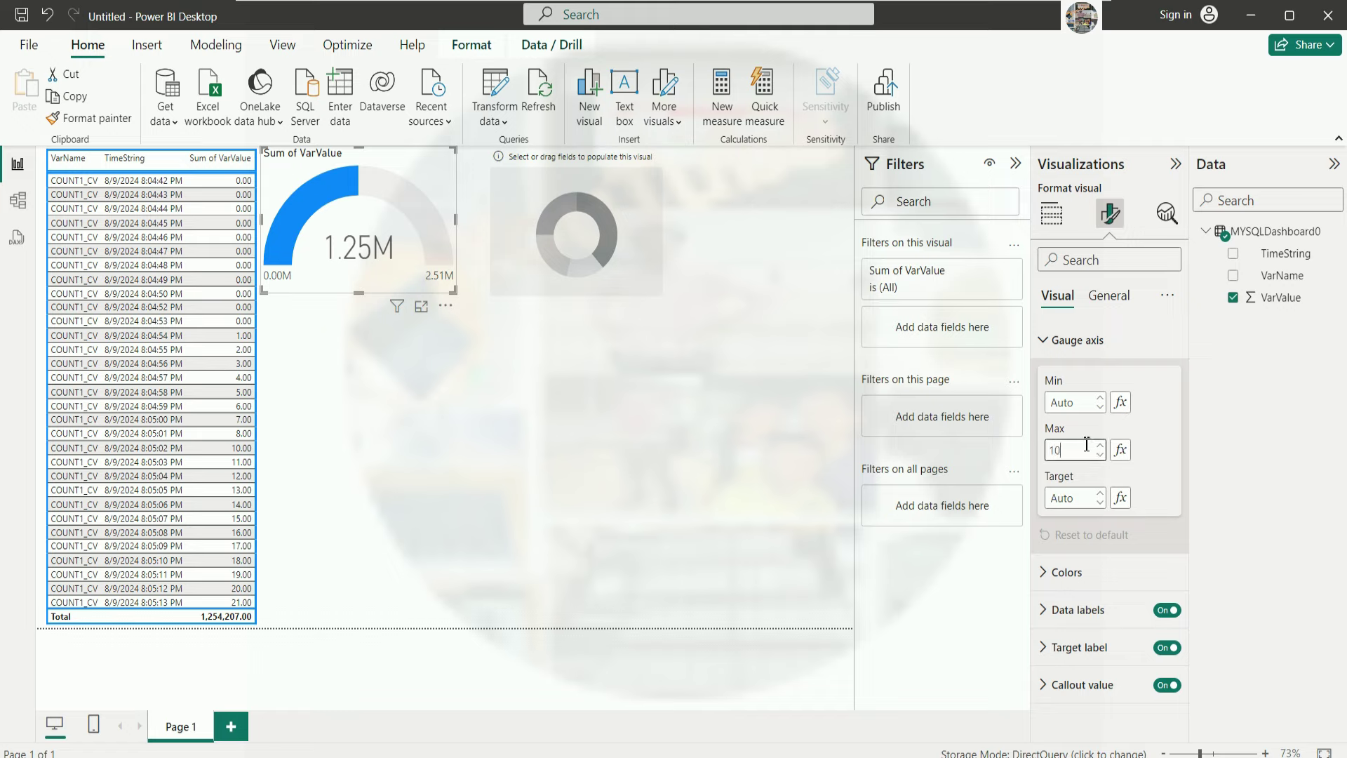
pyautogui.write('0000')
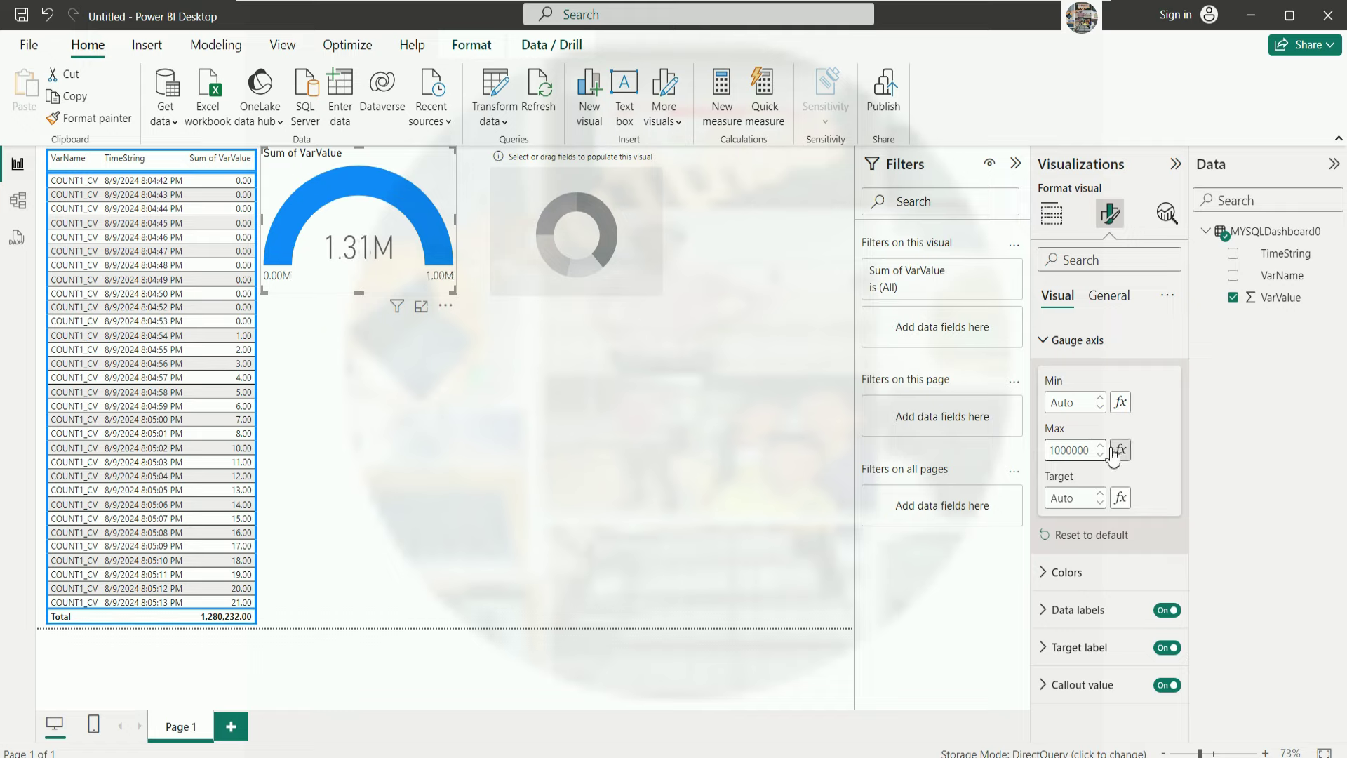
pyautogui.write('00')
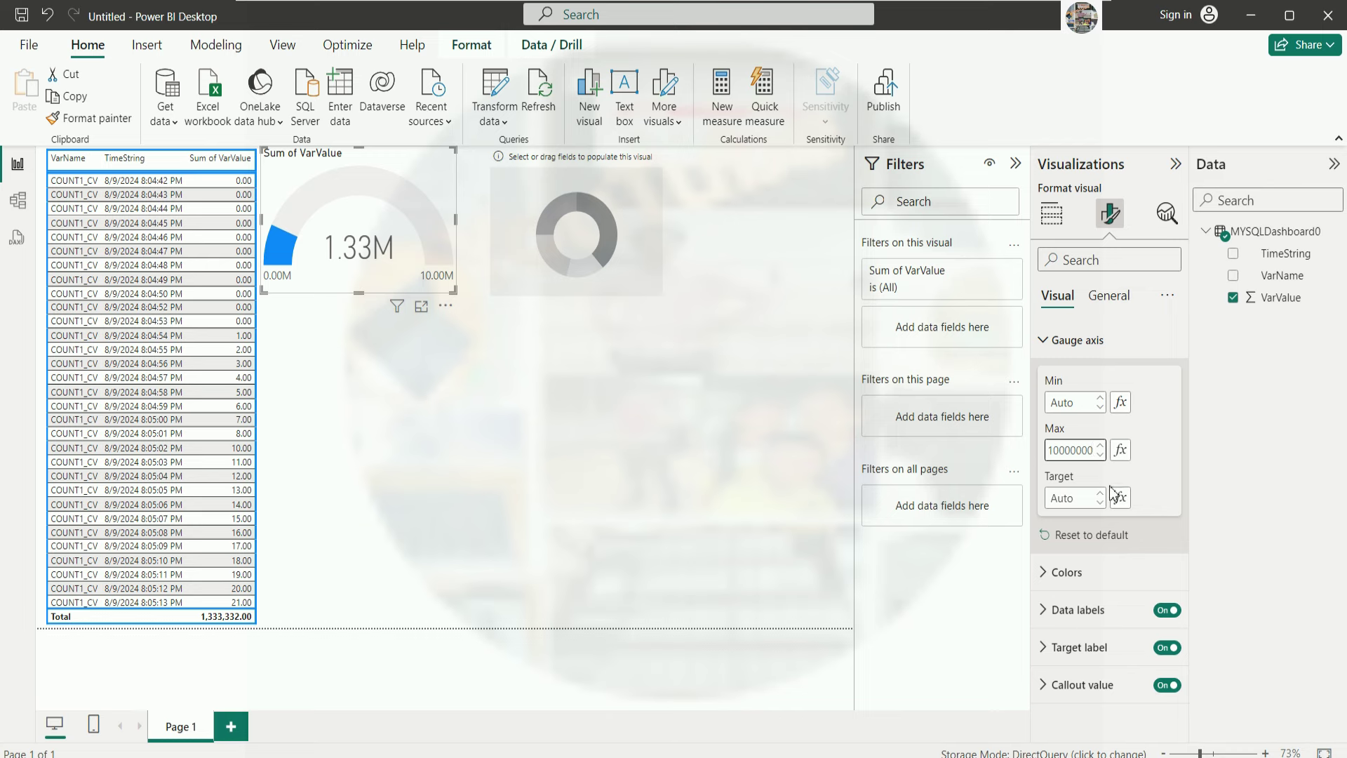
# Set the gauge's target color to black.
pyautogui.click(646, 467)
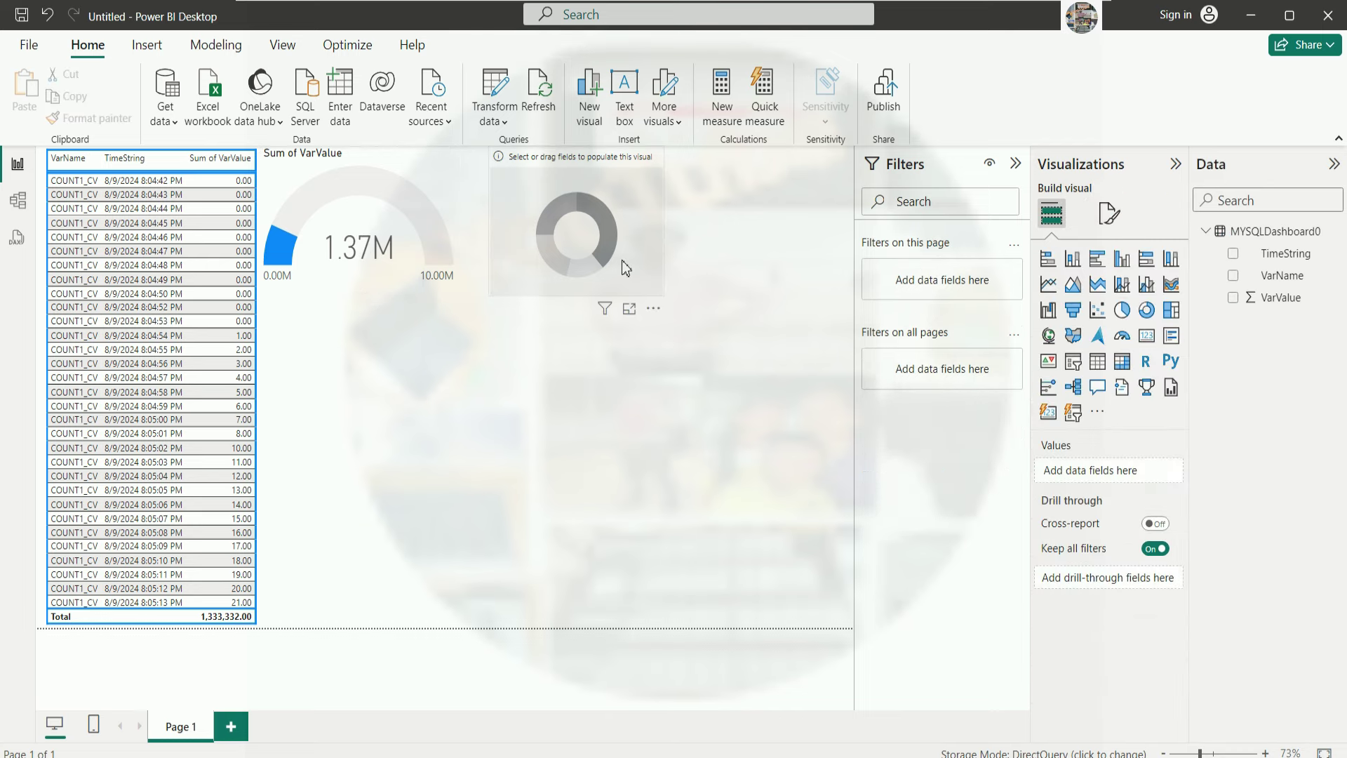
pyautogui.click(445, 237)
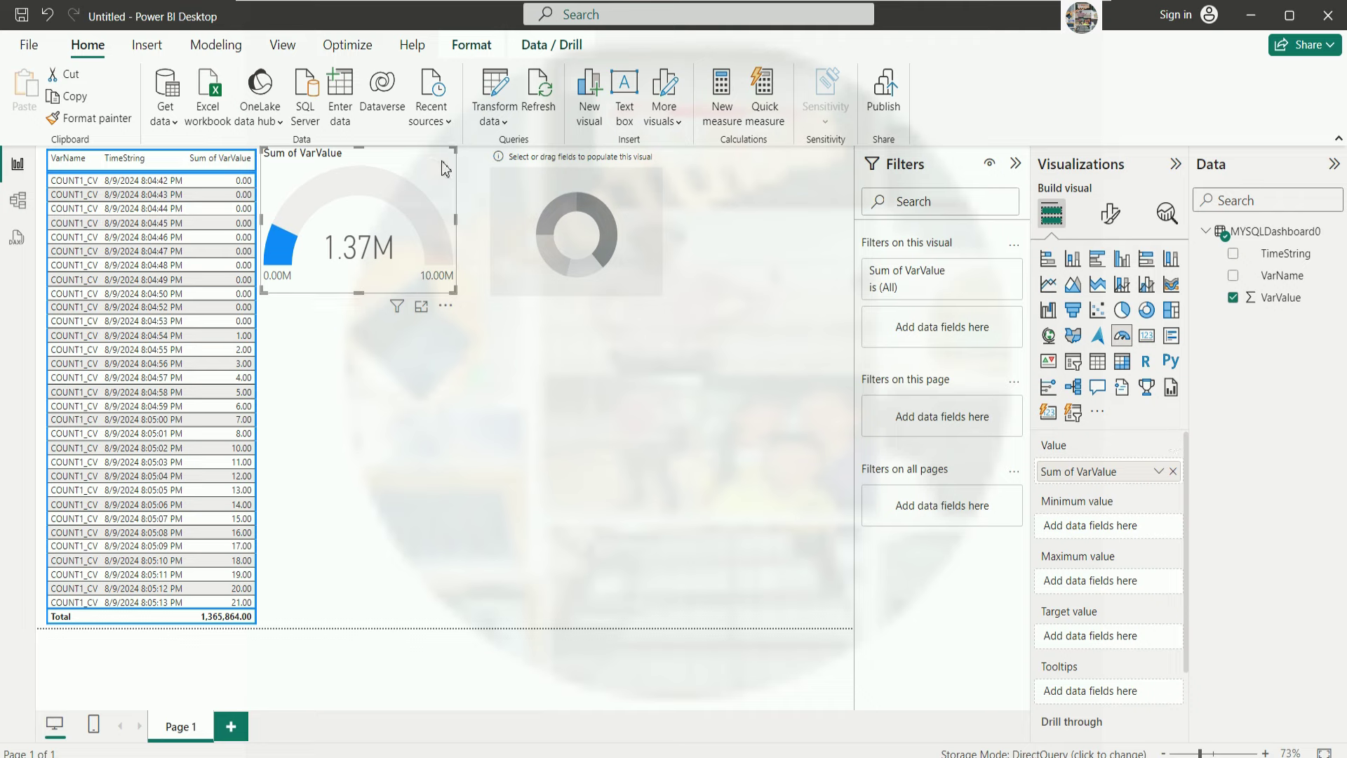
pyautogui.click(1110, 213)
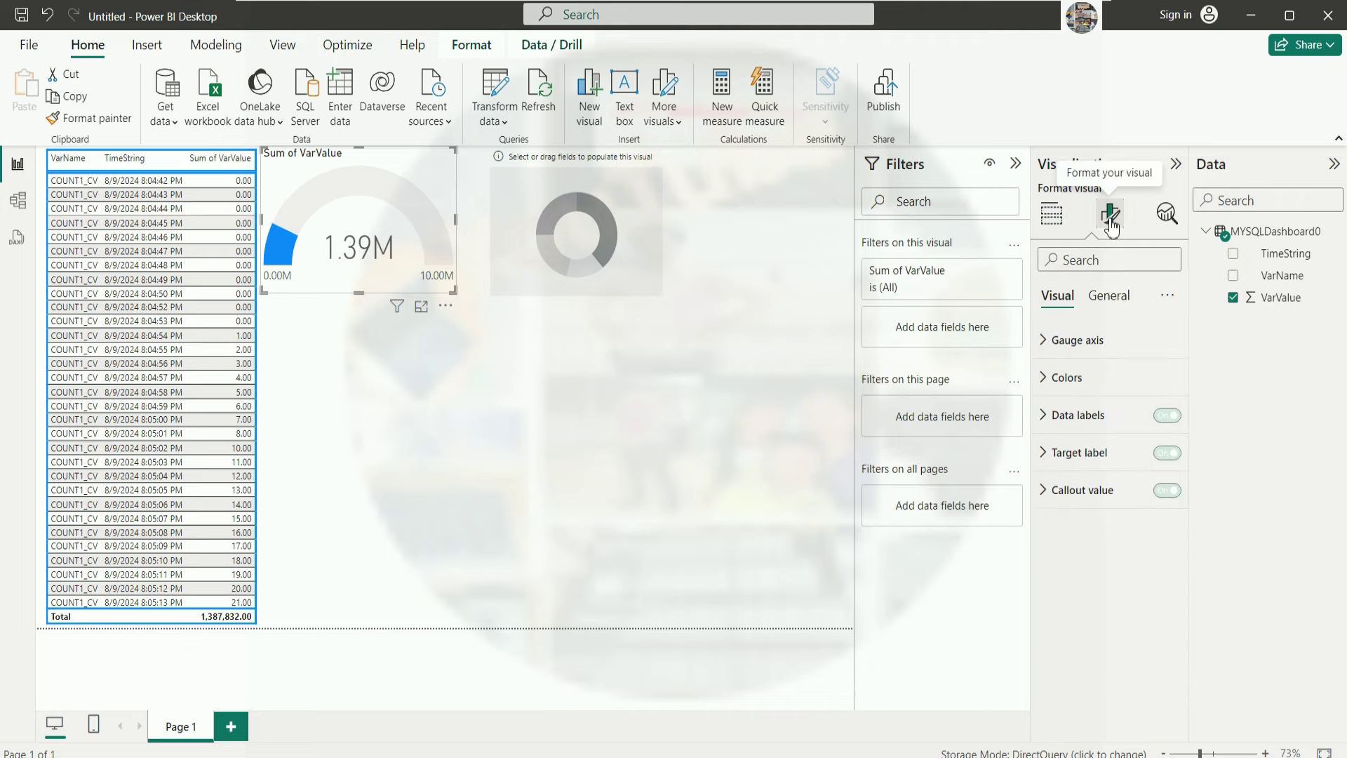
pyautogui.click(1047, 382)
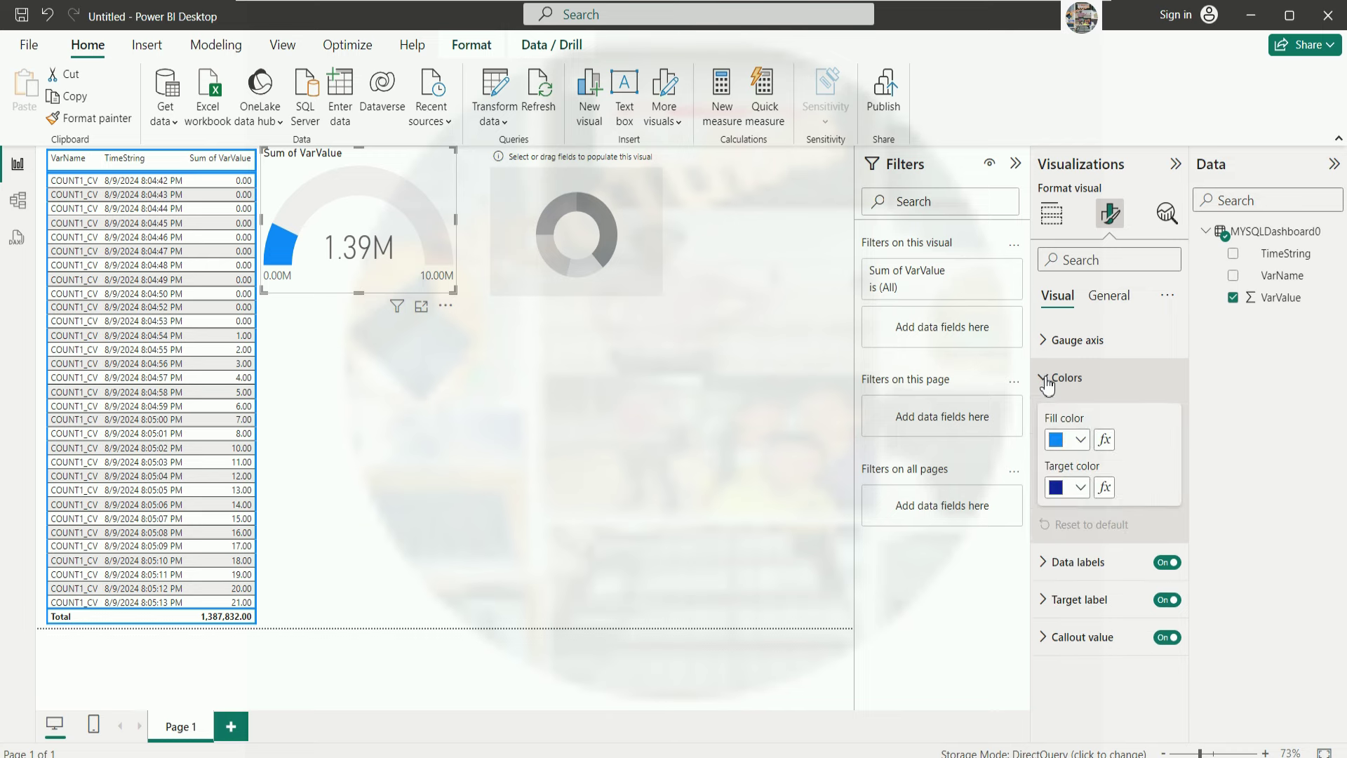
pyautogui.click(1081, 487)
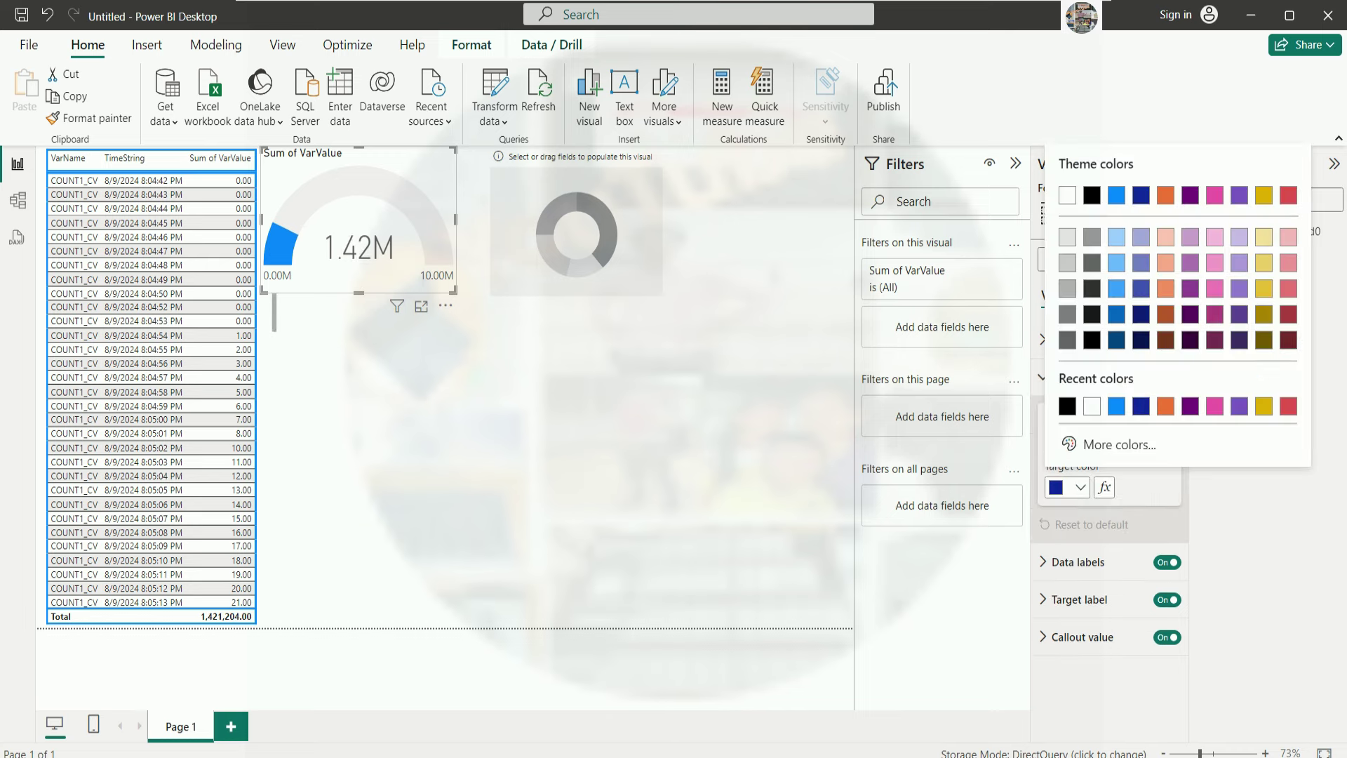
pyautogui.click(1067, 405)
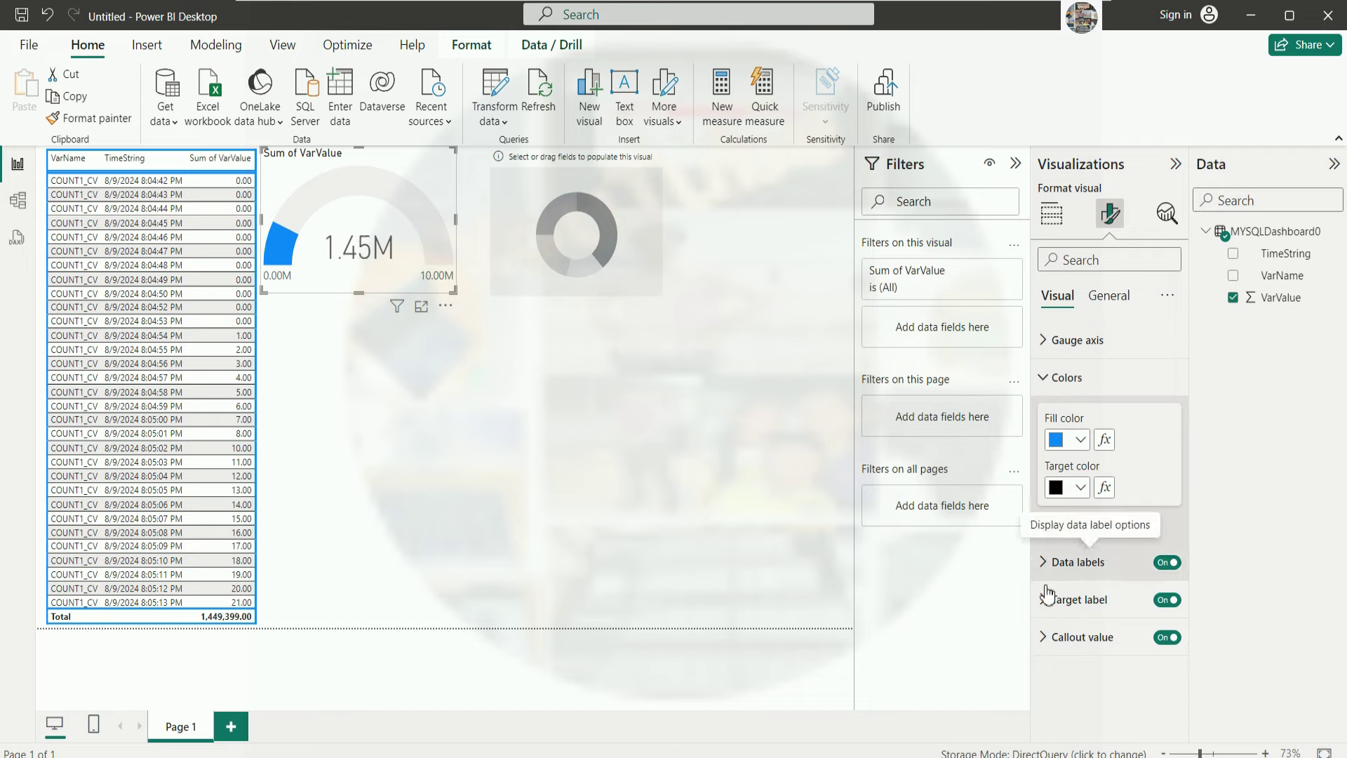
# Set the gauge's callout value color to black.
pyautogui.click(1049, 637)
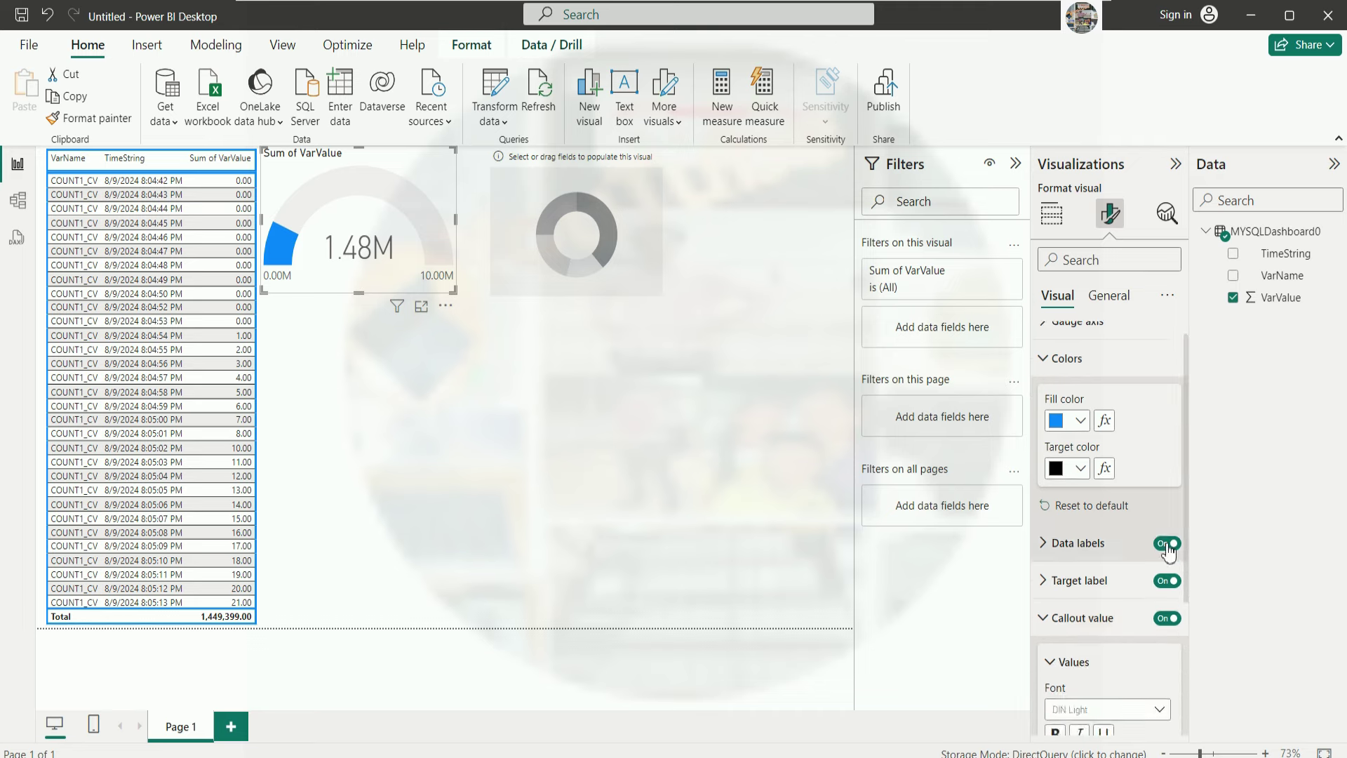
pyautogui.scroll(-3, 1150, 569)
pyautogui.scroll(-1, 1155, 567)
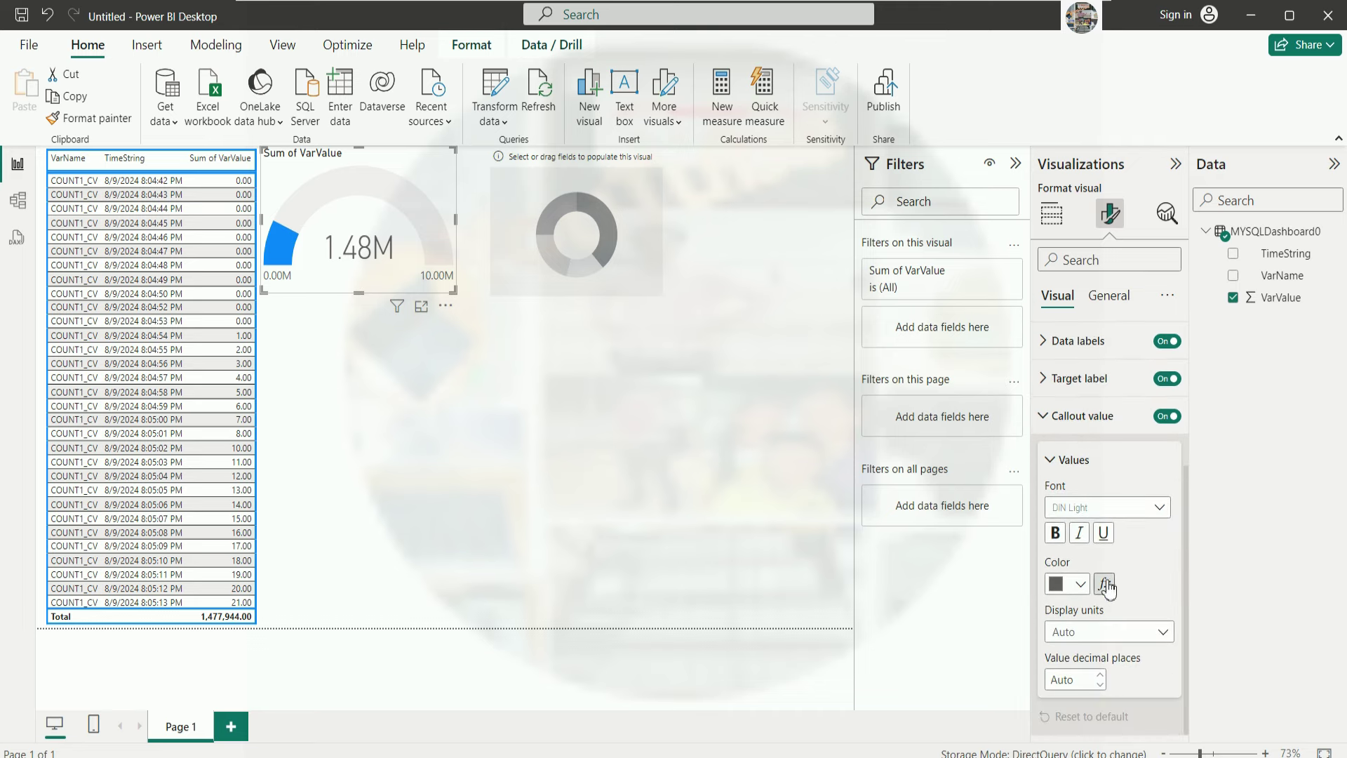
pyautogui.click(1079, 586)
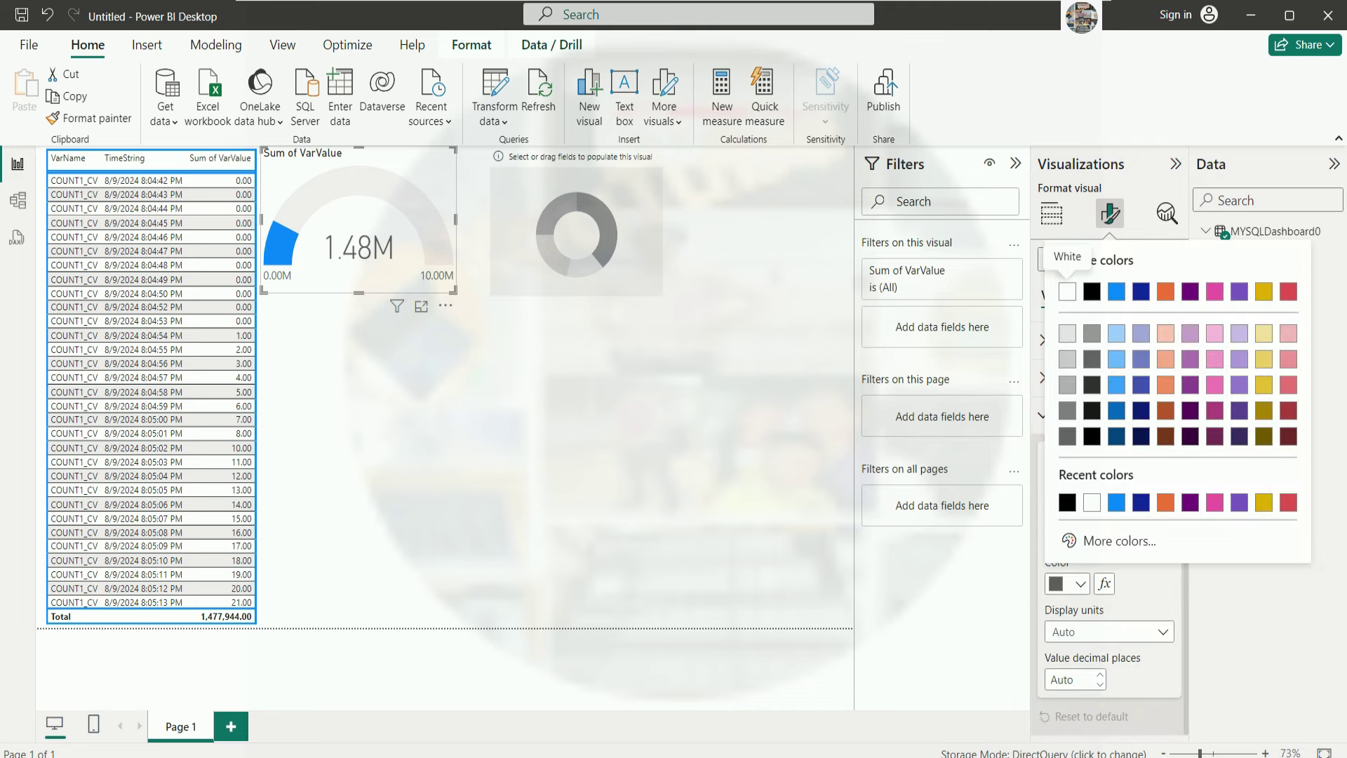
pyautogui.click(1068, 503)
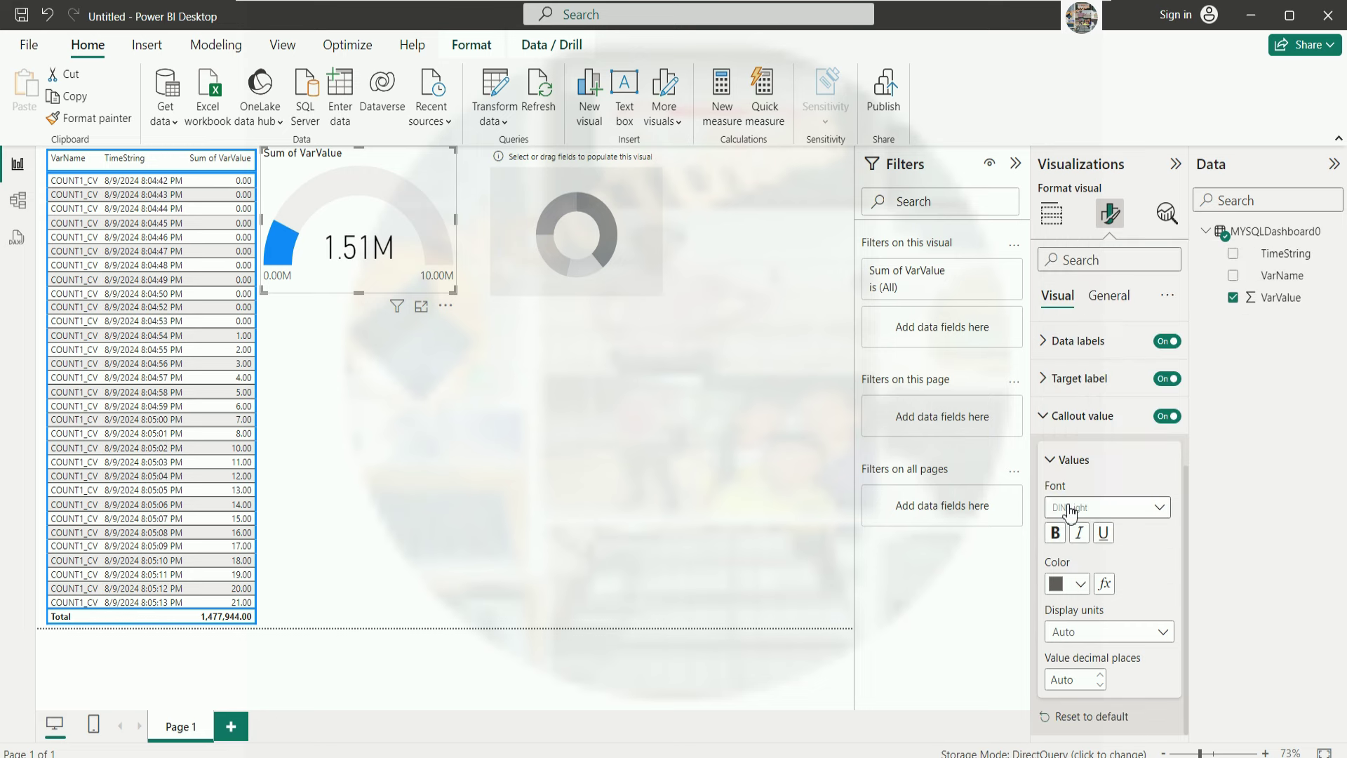
pyautogui.click(605, 398)
# Fill the empty donut chart with VarName as the legend and VarValue as the values.
pyautogui.click(643, 281)
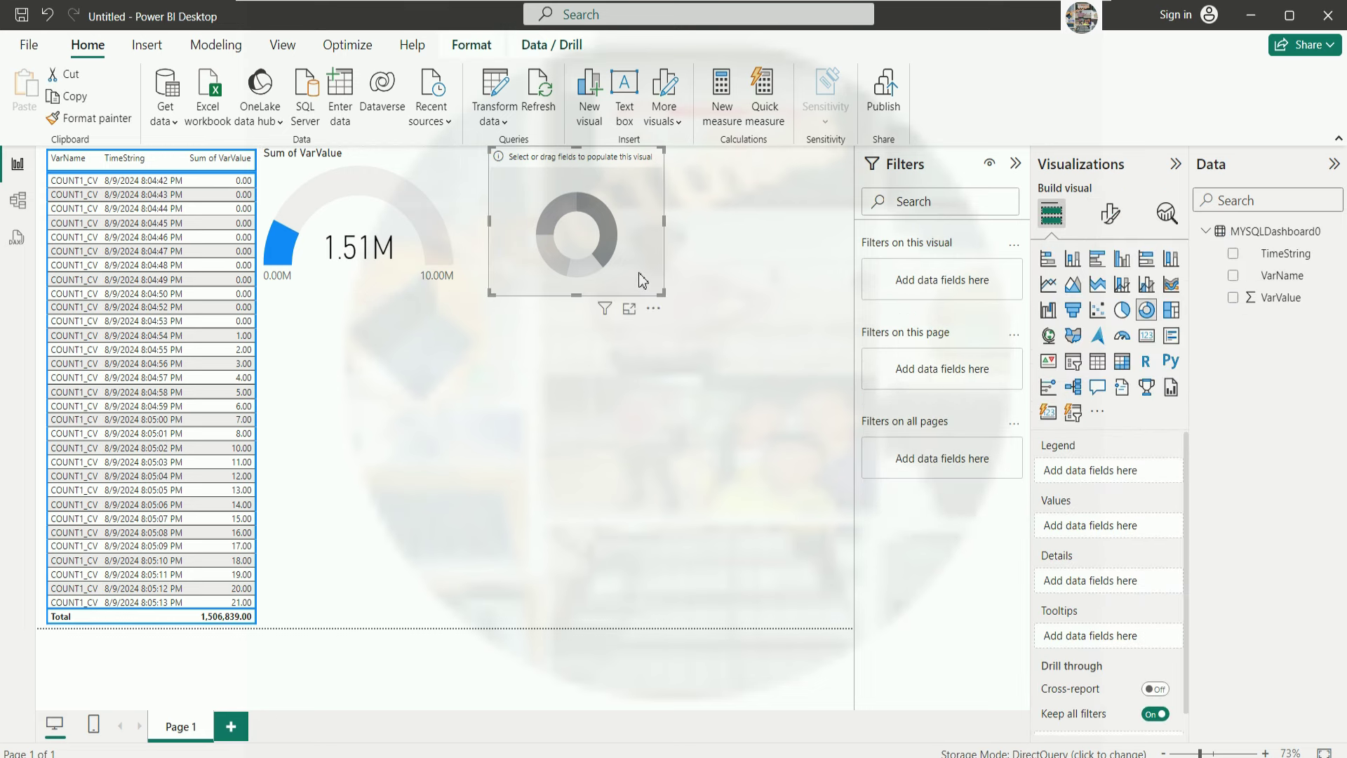
pyautogui.click(1233, 275)
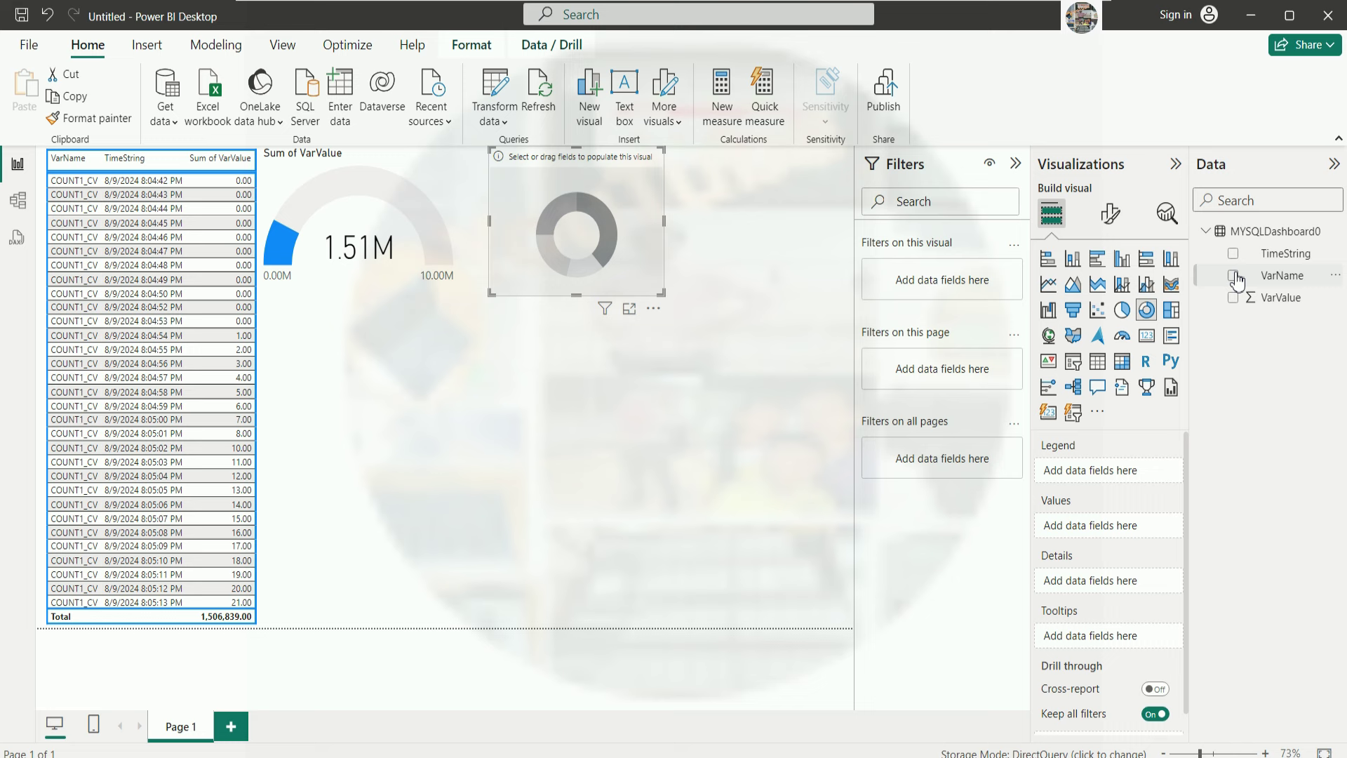
pyautogui.click(1236, 300)
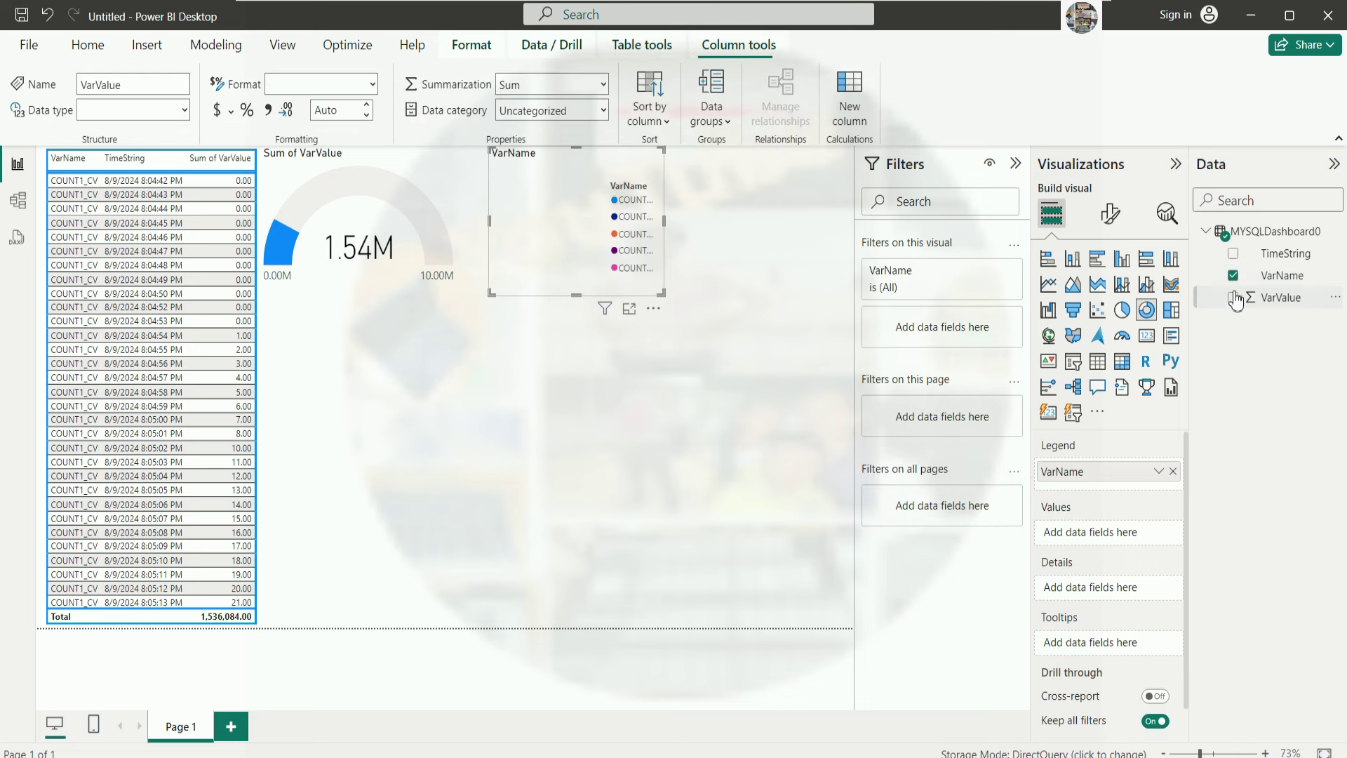
pyautogui.click(1233, 298)
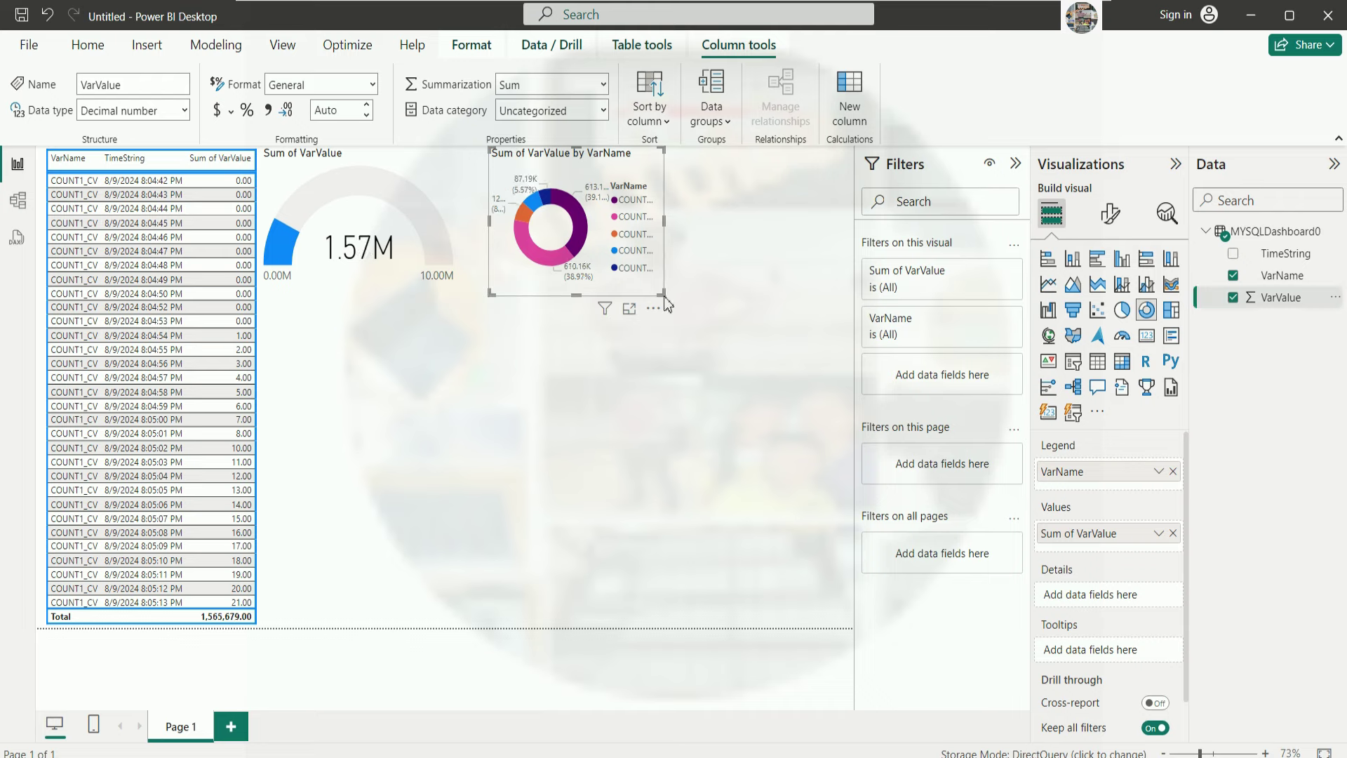
# Enlarge the donut chart so its legend names fit, and move it farther from the gauge.
pyautogui.moveTo(662, 292); pyautogui.dragTo(719, 317)
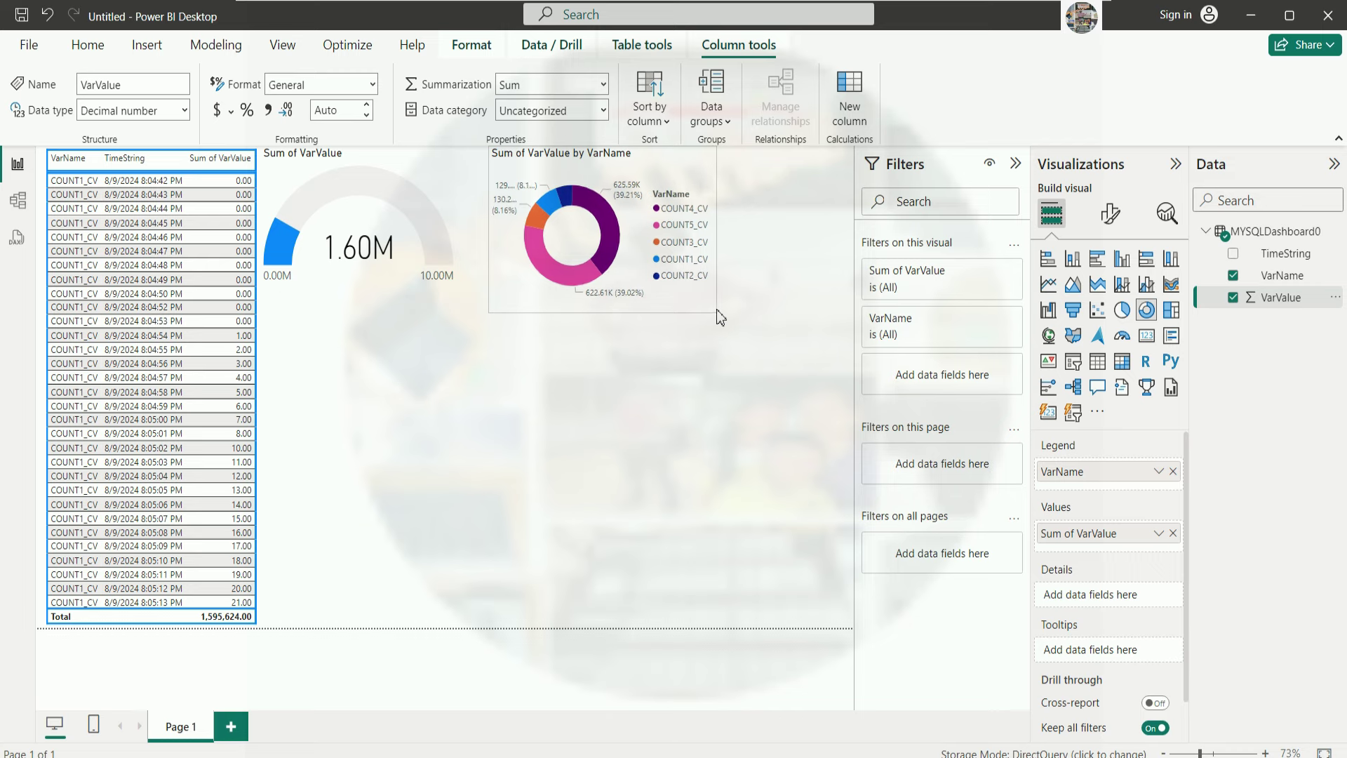
pyautogui.click(732, 366)
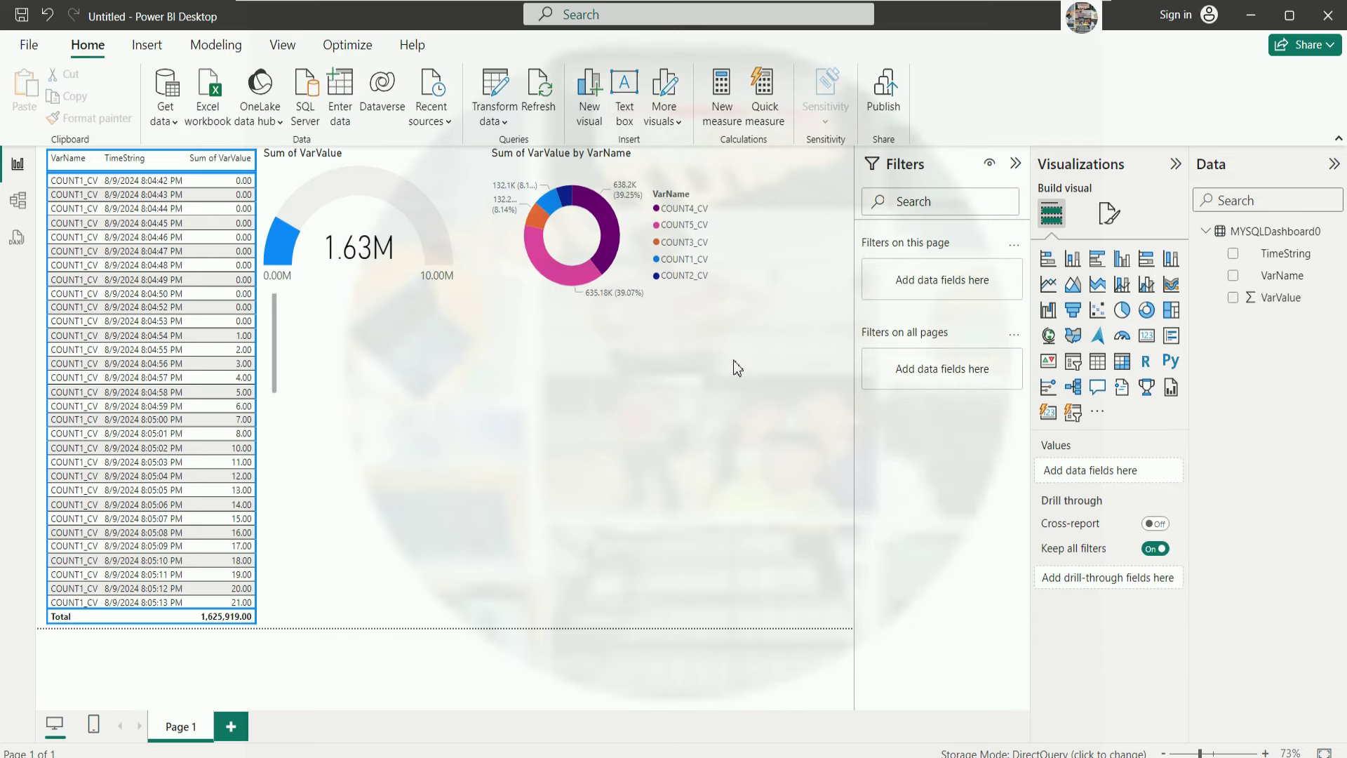
pyautogui.click(454, 242)
pyautogui.click(492, 242)
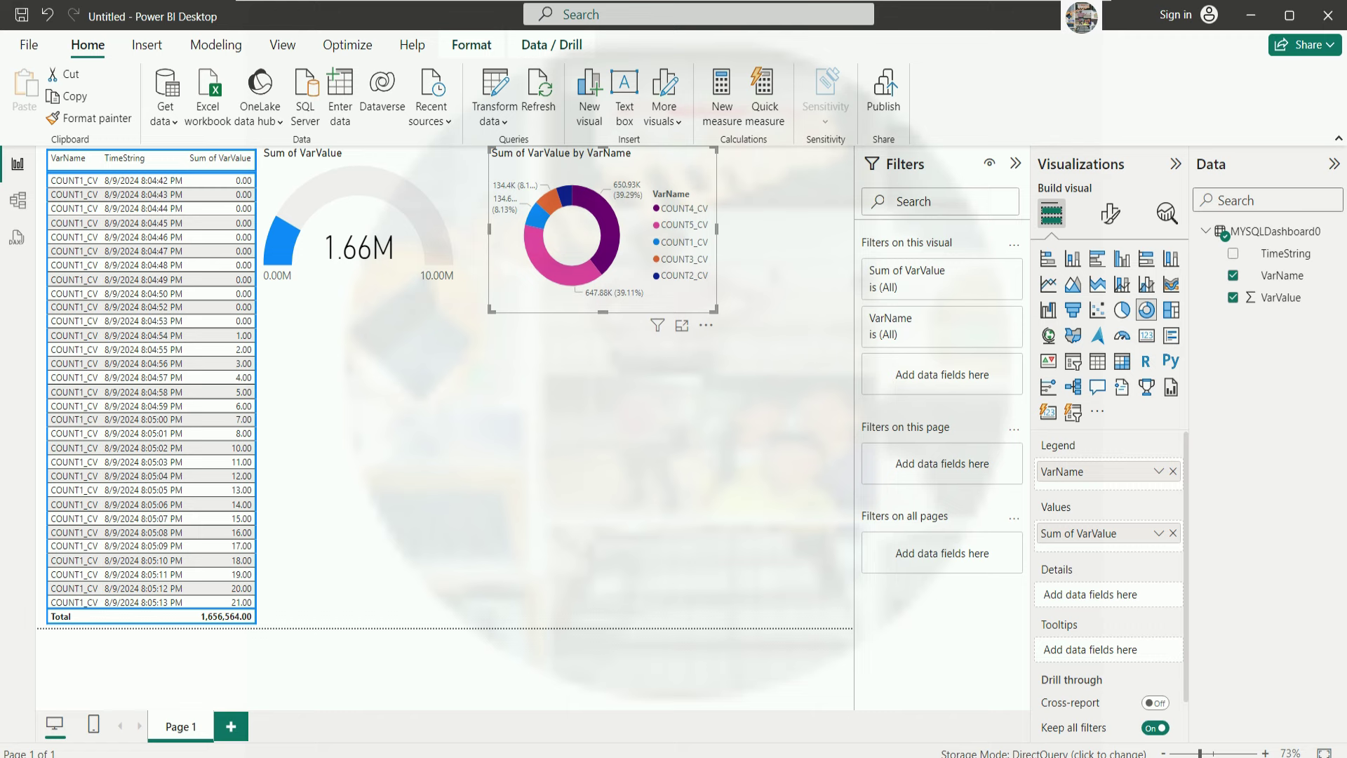
pyautogui.moveTo(715, 309); pyautogui.dragTo(724, 314)
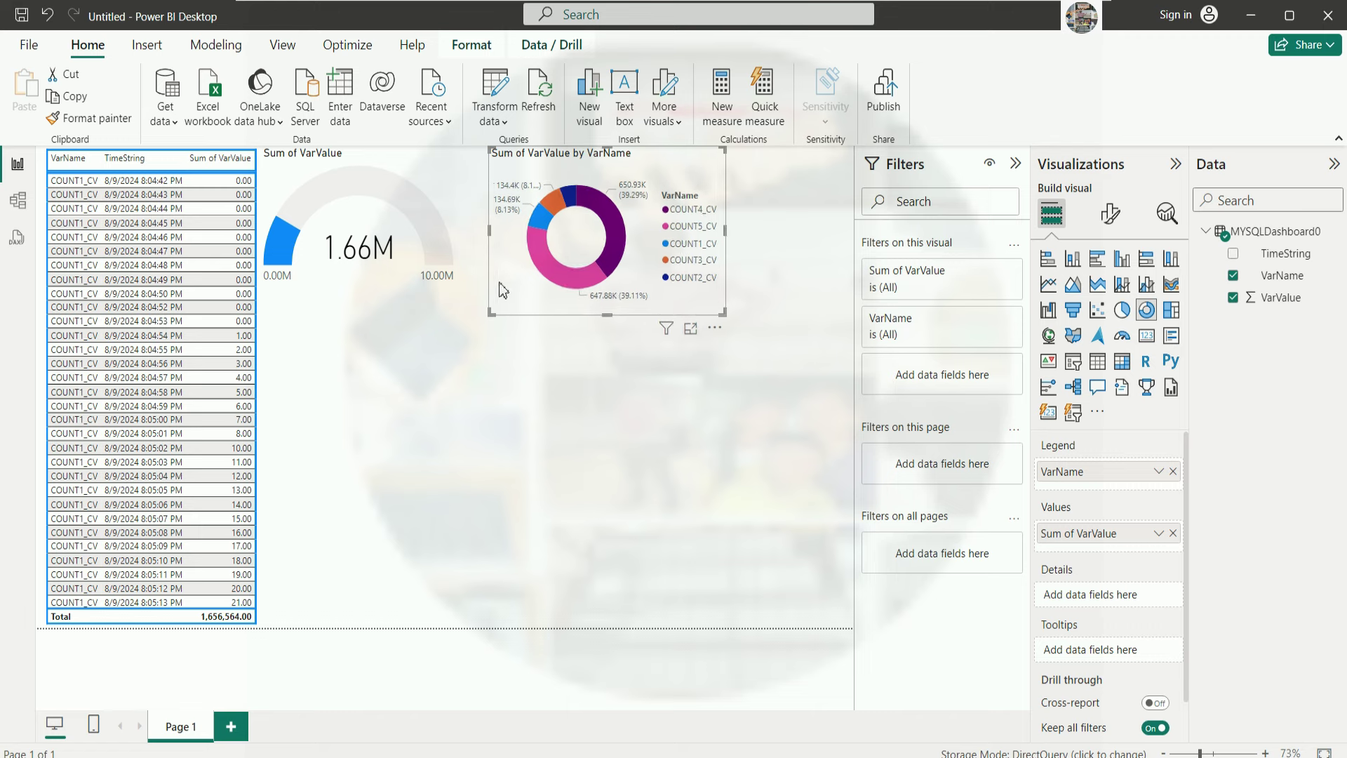
pyautogui.moveTo(502, 290); pyautogui.dragTo(542, 290)
# Enlarge the gauge to about 356 wide by 253 high, filling the space toward the donut chart.
pyautogui.click(455, 289)
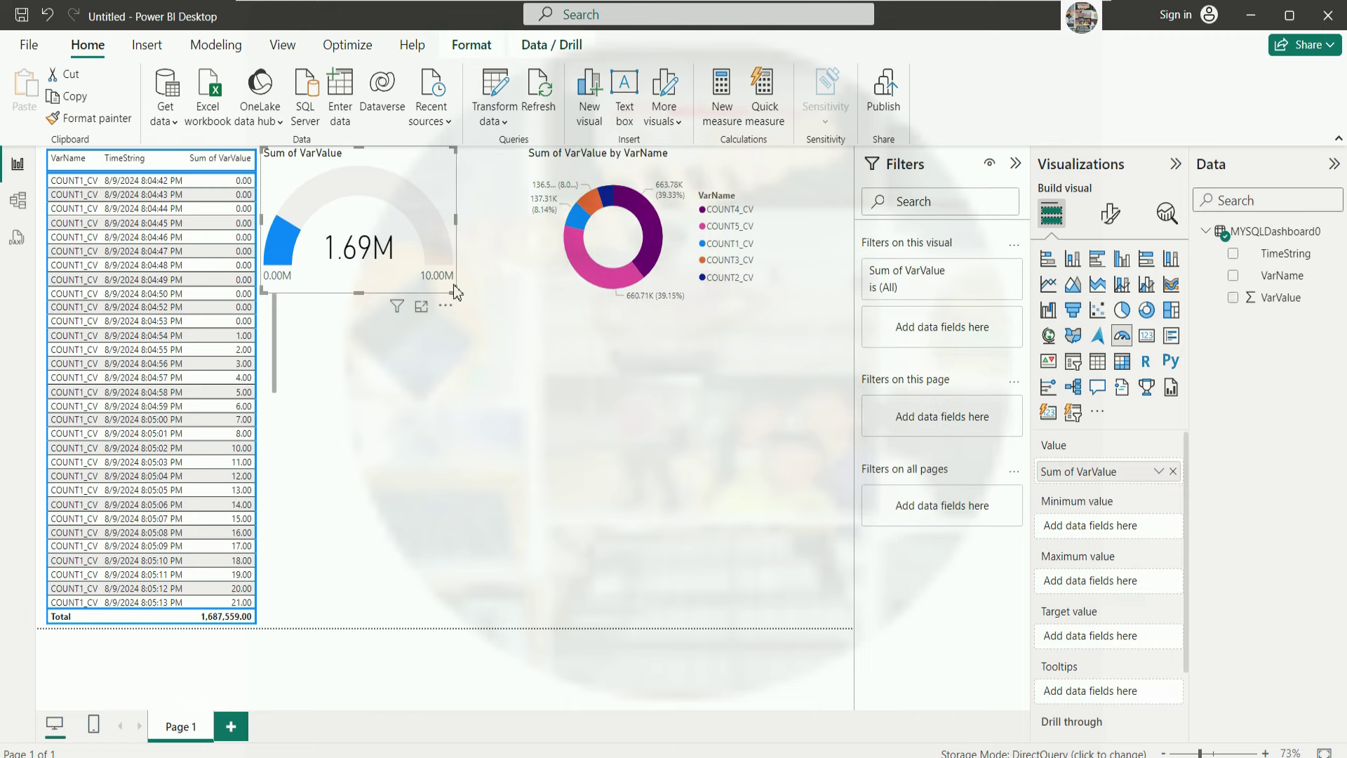
pyautogui.moveTo(456, 291); pyautogui.dragTo(490, 318)
pyautogui.click(573, 367)
# Turn on the visual border in the gauge's general effects settings.
pyautogui.click(489, 277)
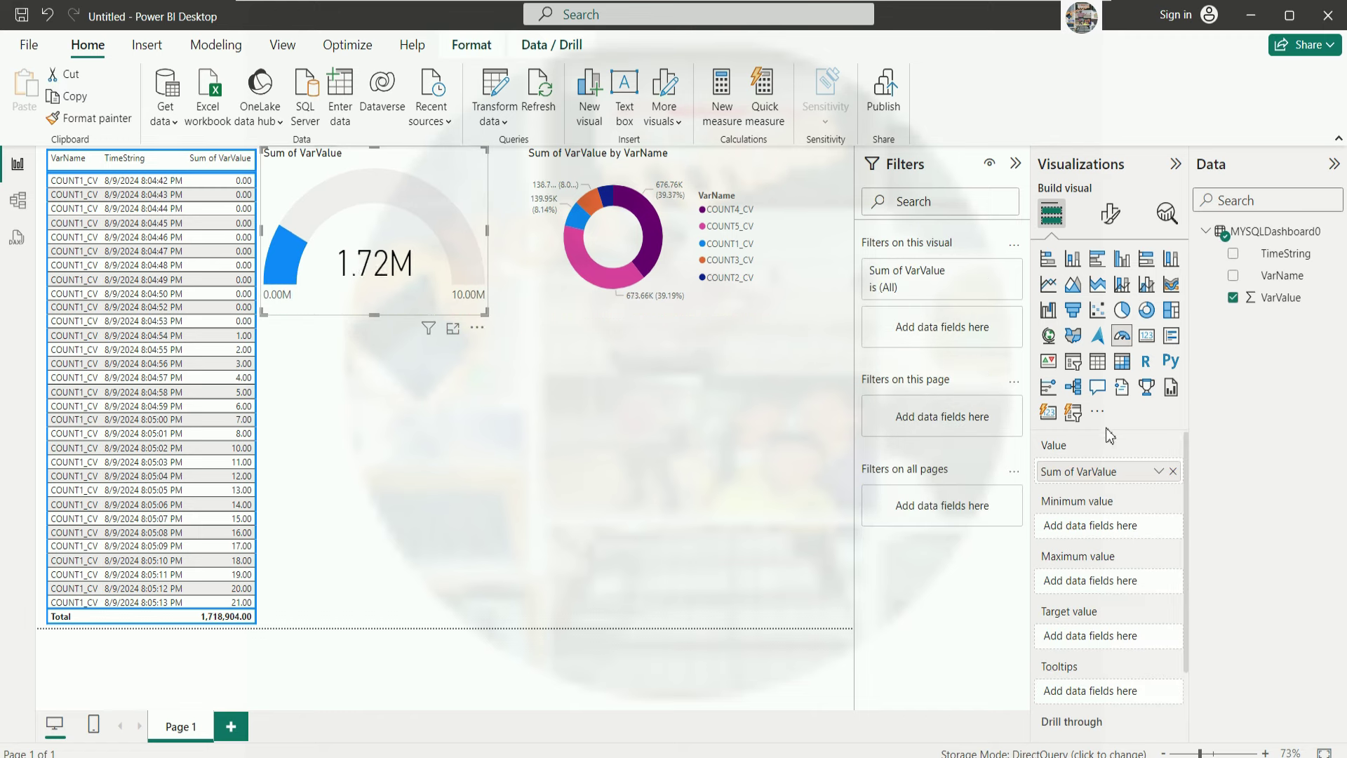
pyautogui.click(1110, 213)
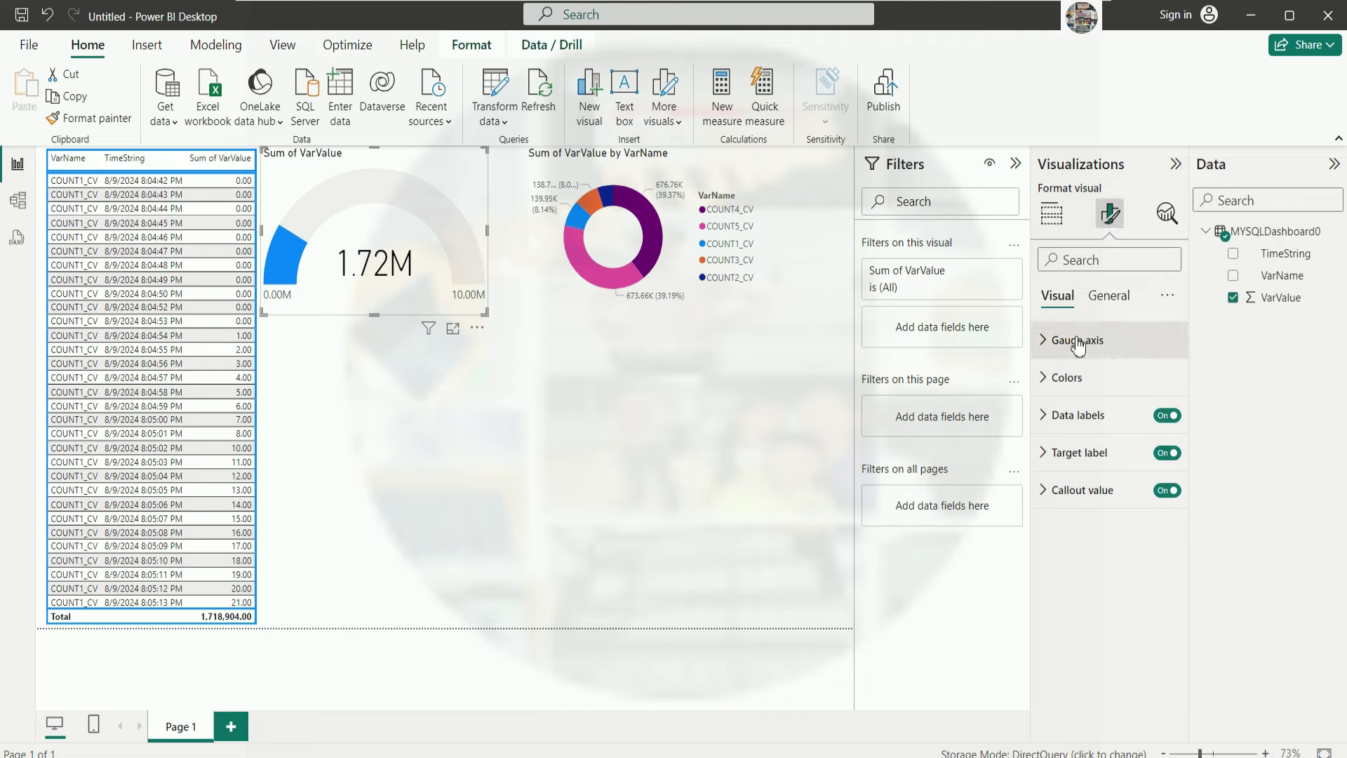
pyautogui.click(1112, 296)
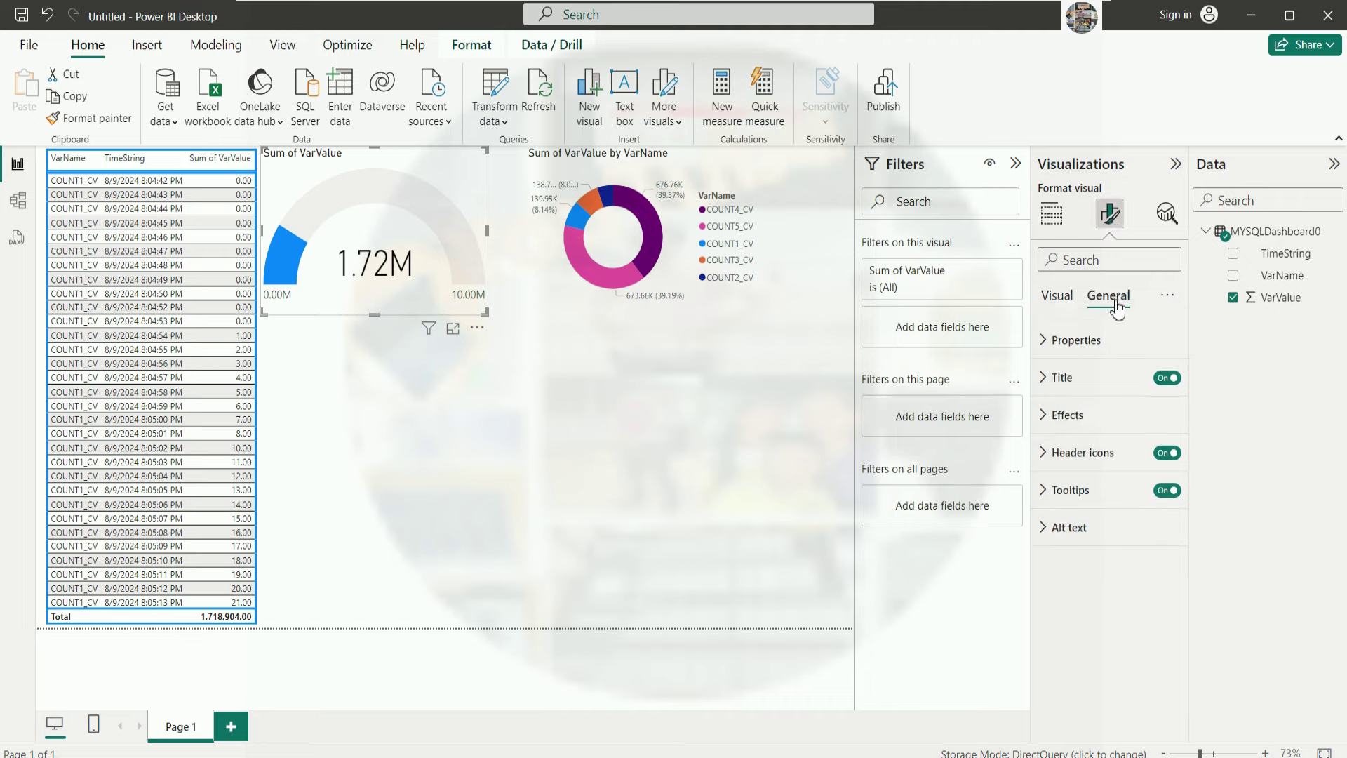
pyautogui.click(1045, 344)
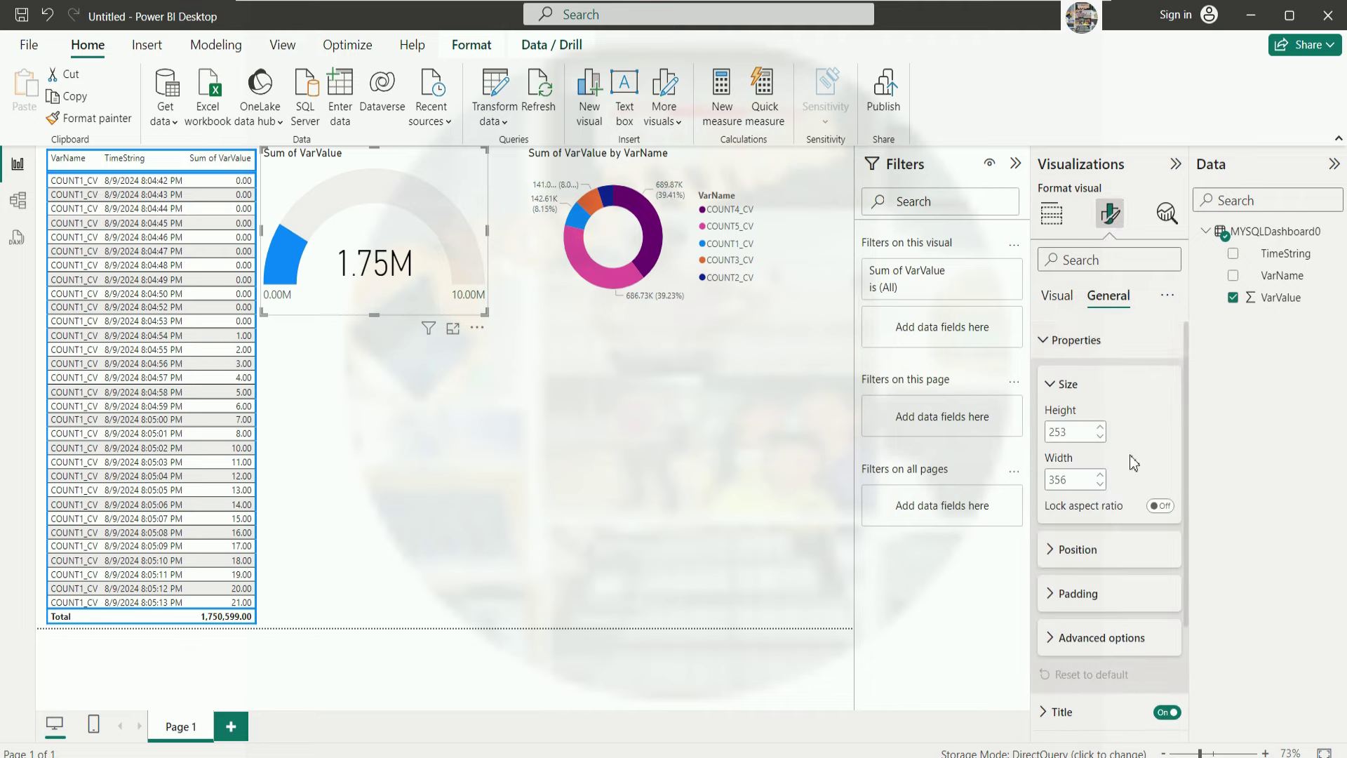
pyautogui.scroll(-2, 1142, 453)
pyautogui.scroll(-2, 1145, 456)
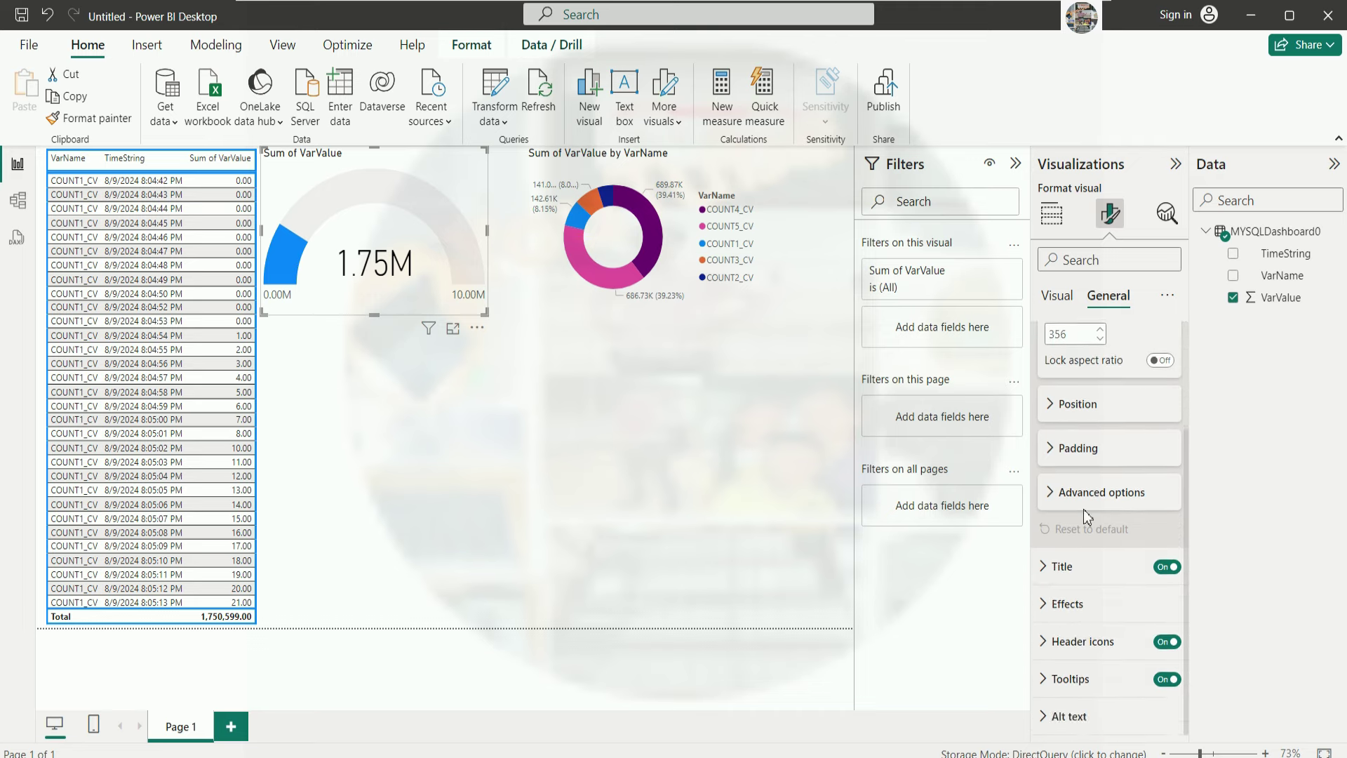
pyautogui.click(1059, 493)
pyautogui.scroll(-1, 1123, 499)
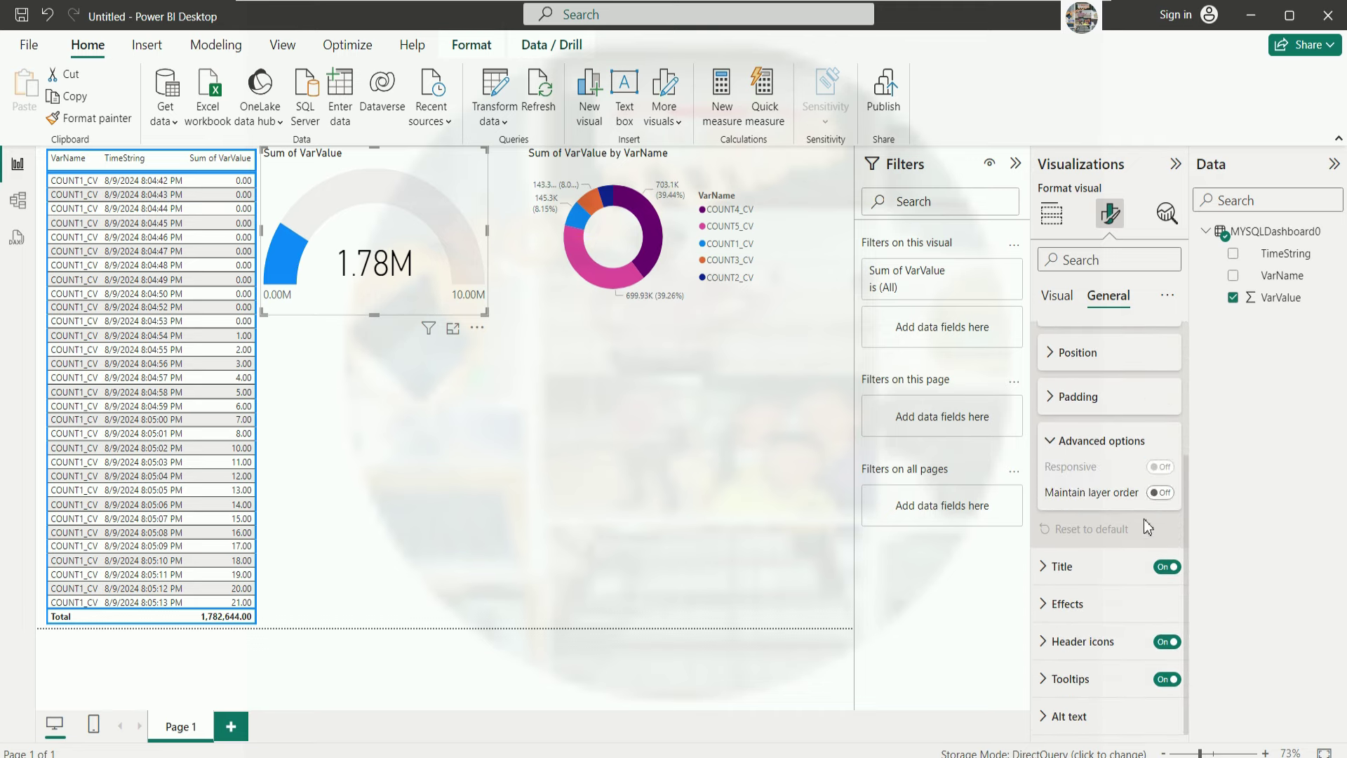
pyautogui.click(1050, 606)
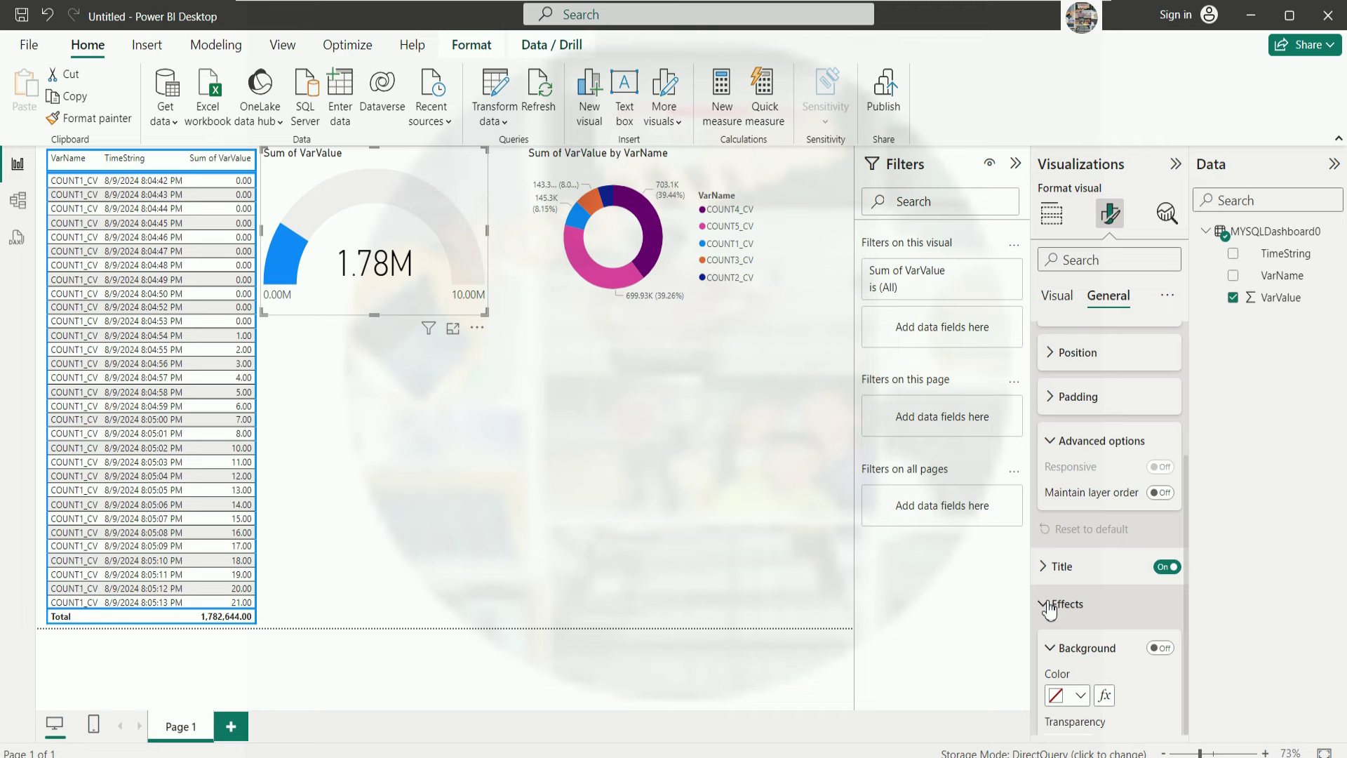
pyautogui.scroll(-5, 1127, 515)
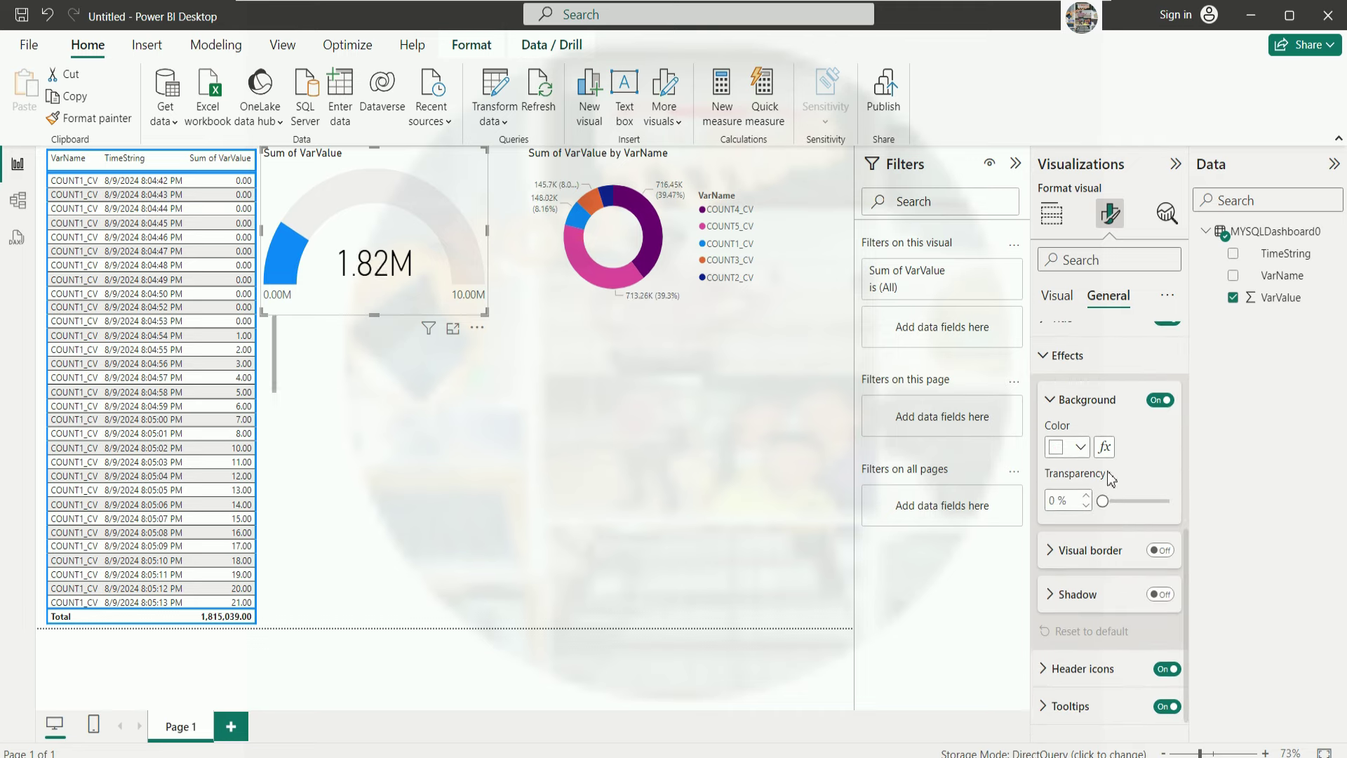
pyautogui.scroll(-1, 1136, 512)
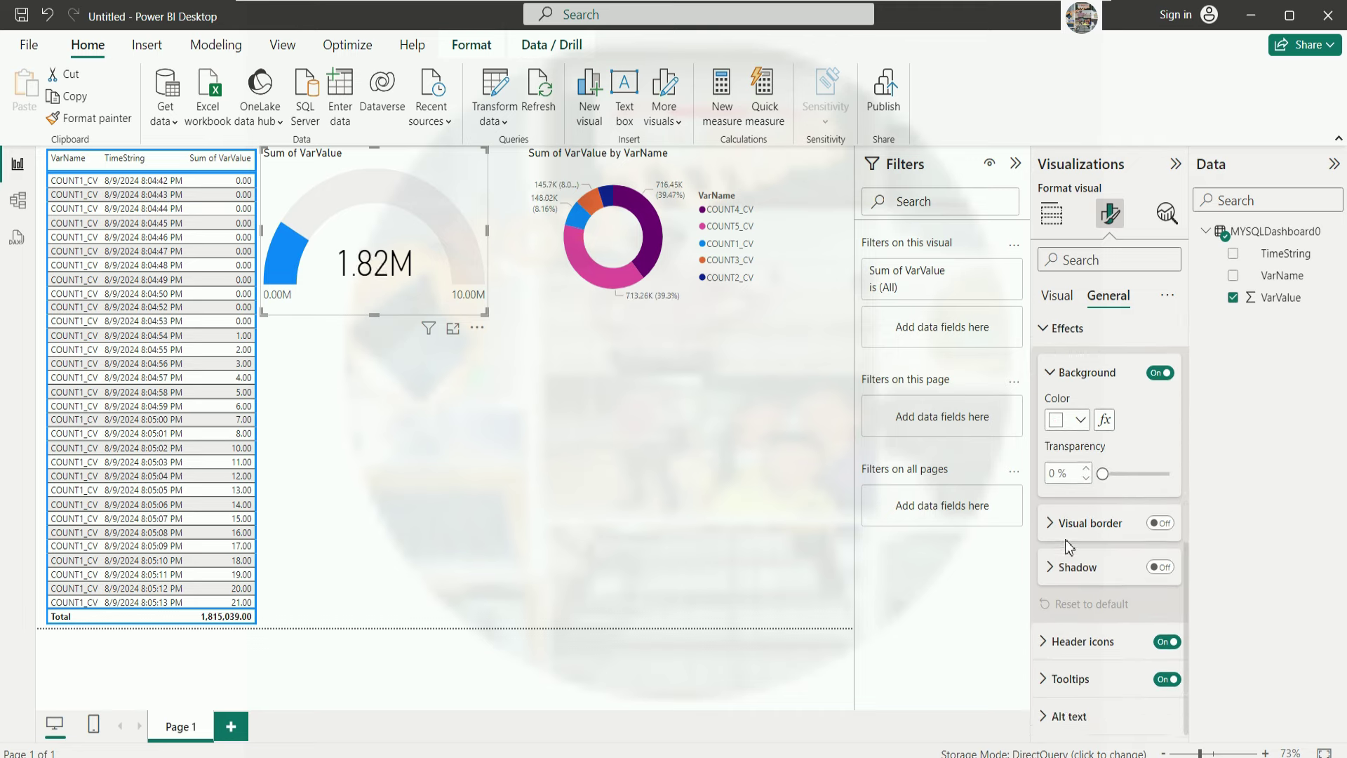
pyautogui.click(1162, 524)
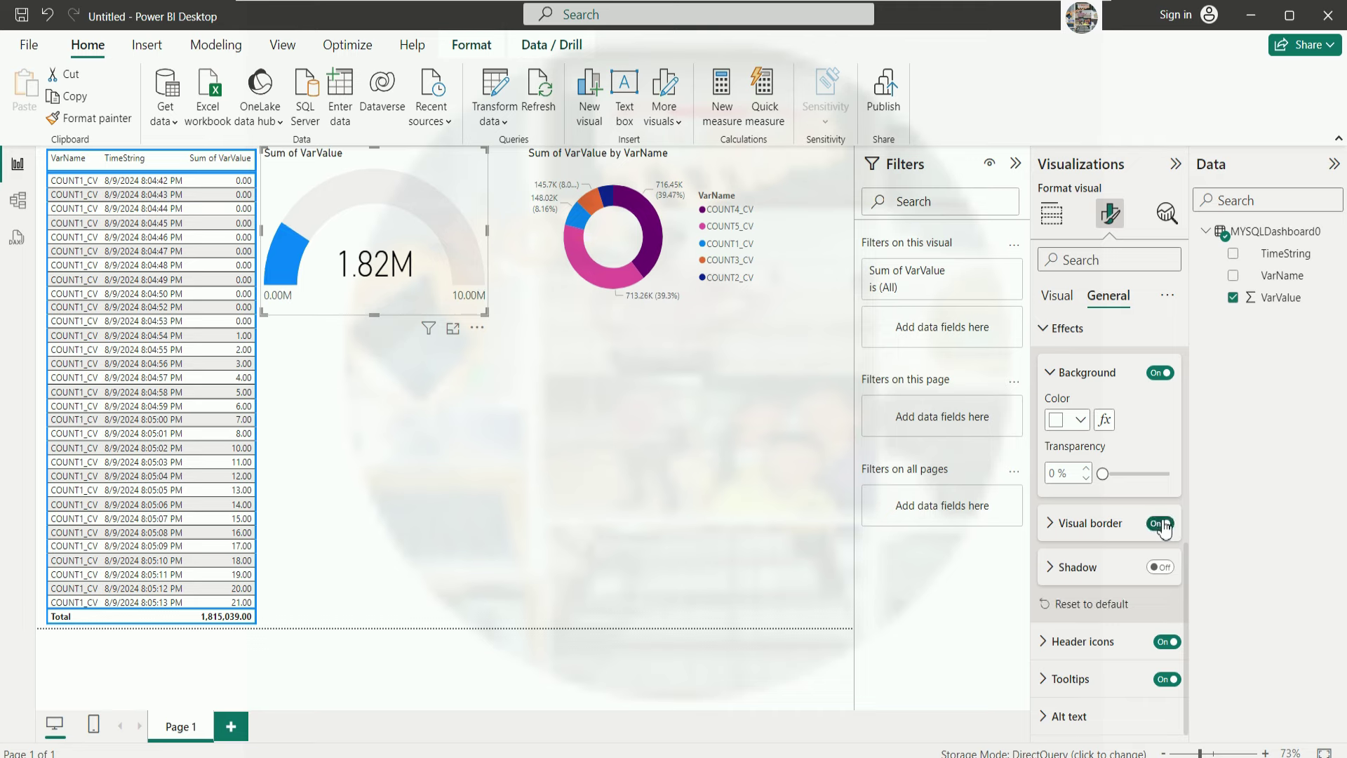
# Set the gauge's border color to black and slightly round its corners.
pyautogui.click(1052, 523)
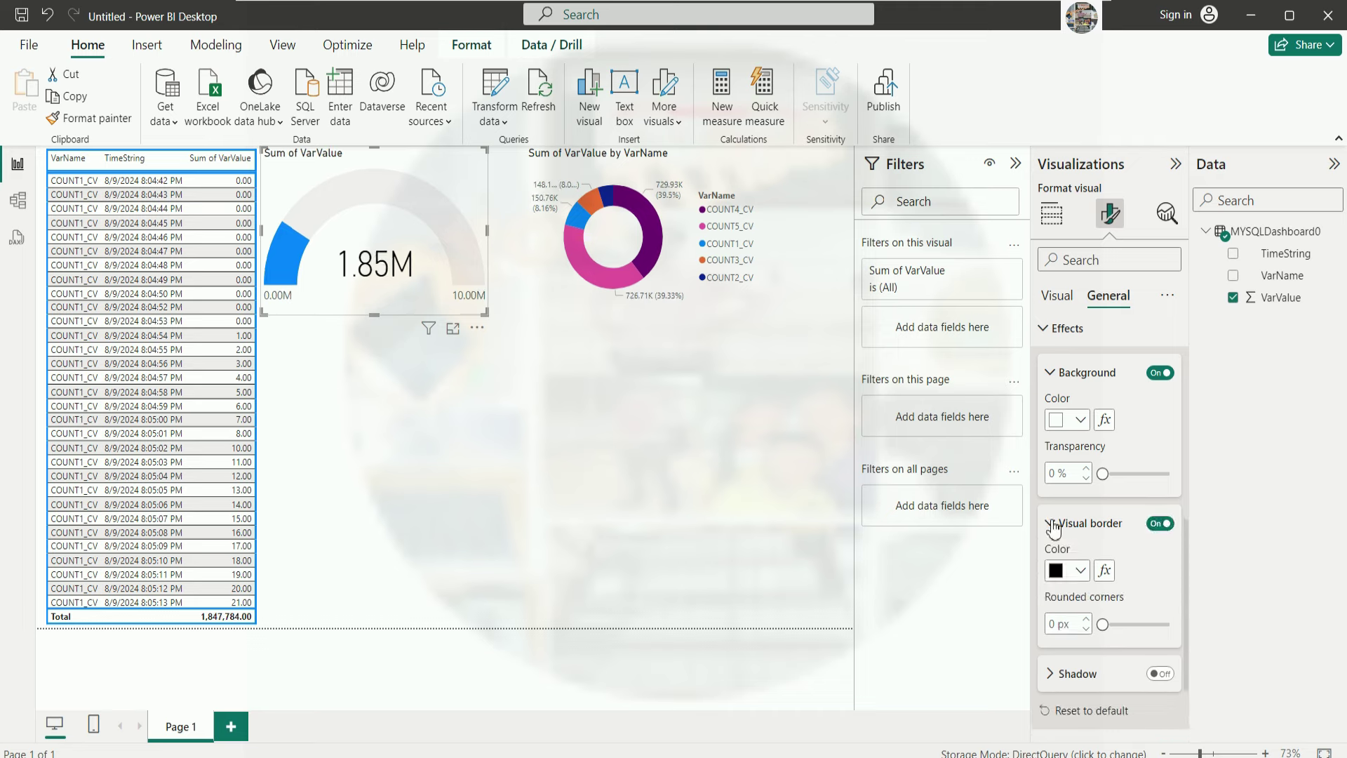
pyautogui.click(1080, 572)
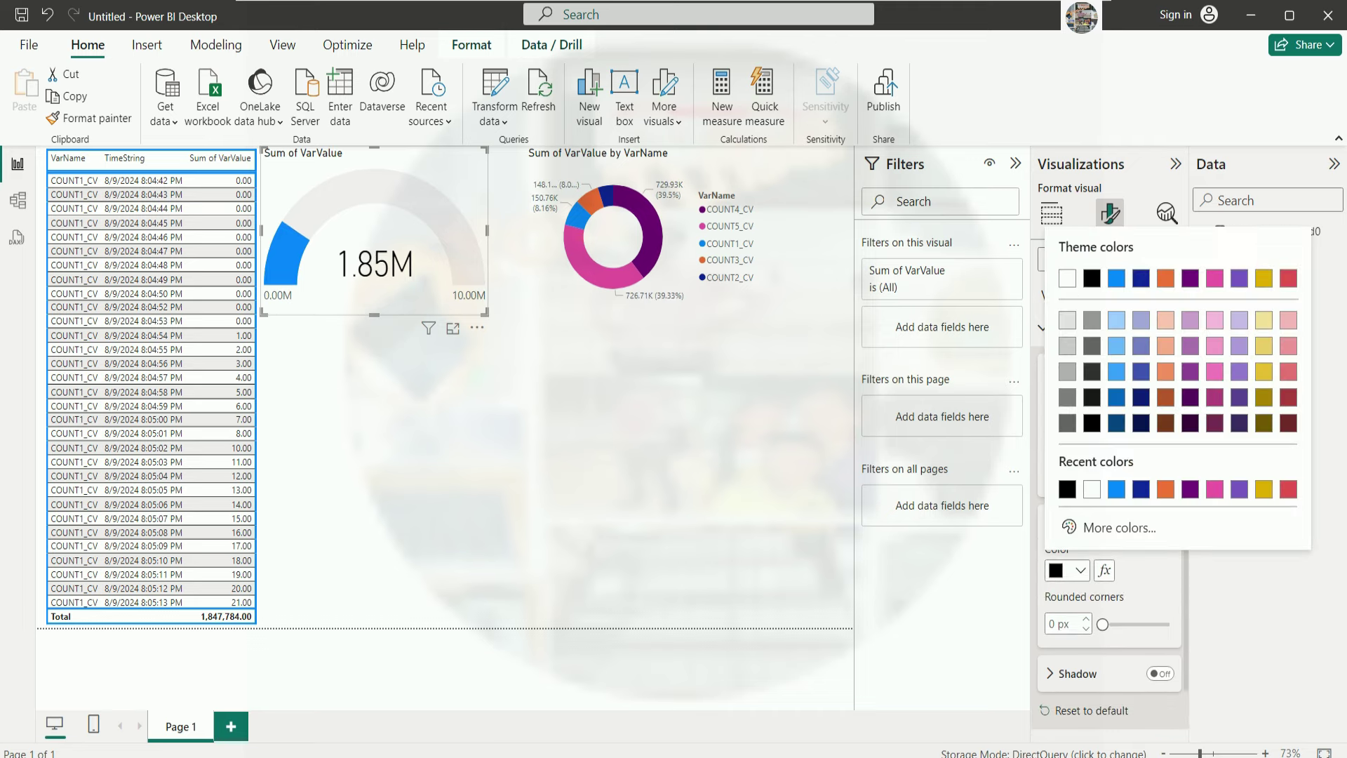
pyautogui.click(1067, 492)
pyautogui.moveTo(1103, 625); pyautogui.dragTo(1117, 625)
pyautogui.click(709, 411)
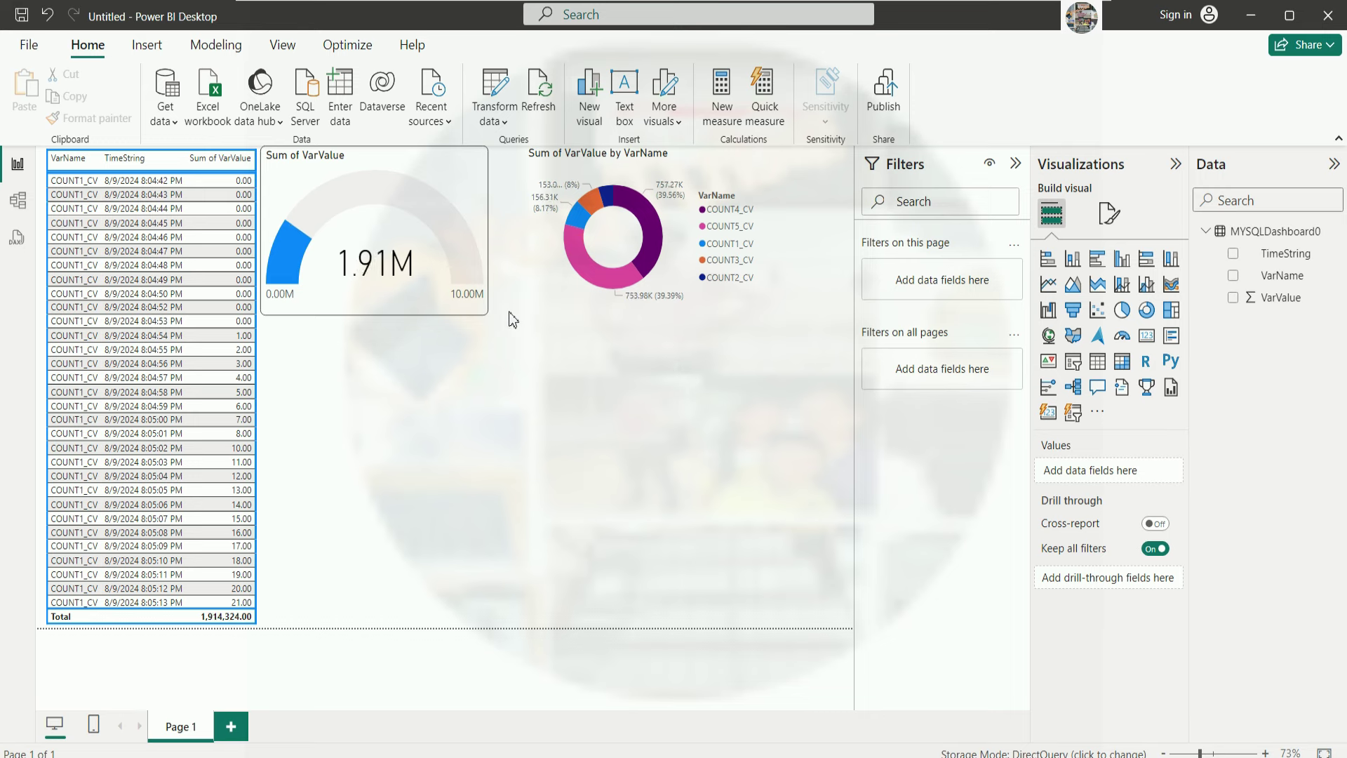
# Nudge the bordered gauge slightly down from the page's upper edge.
pyautogui.click(487, 313)
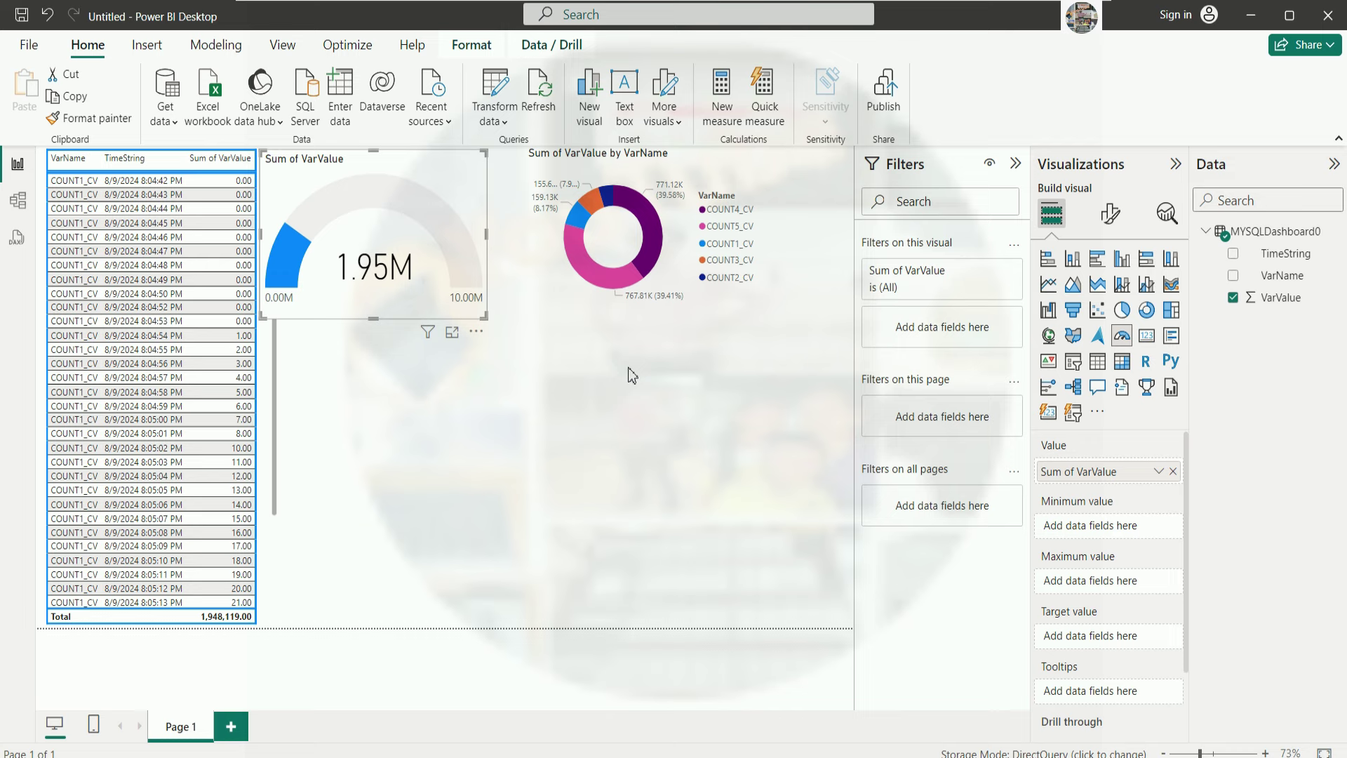
pyautogui.click(630, 366)
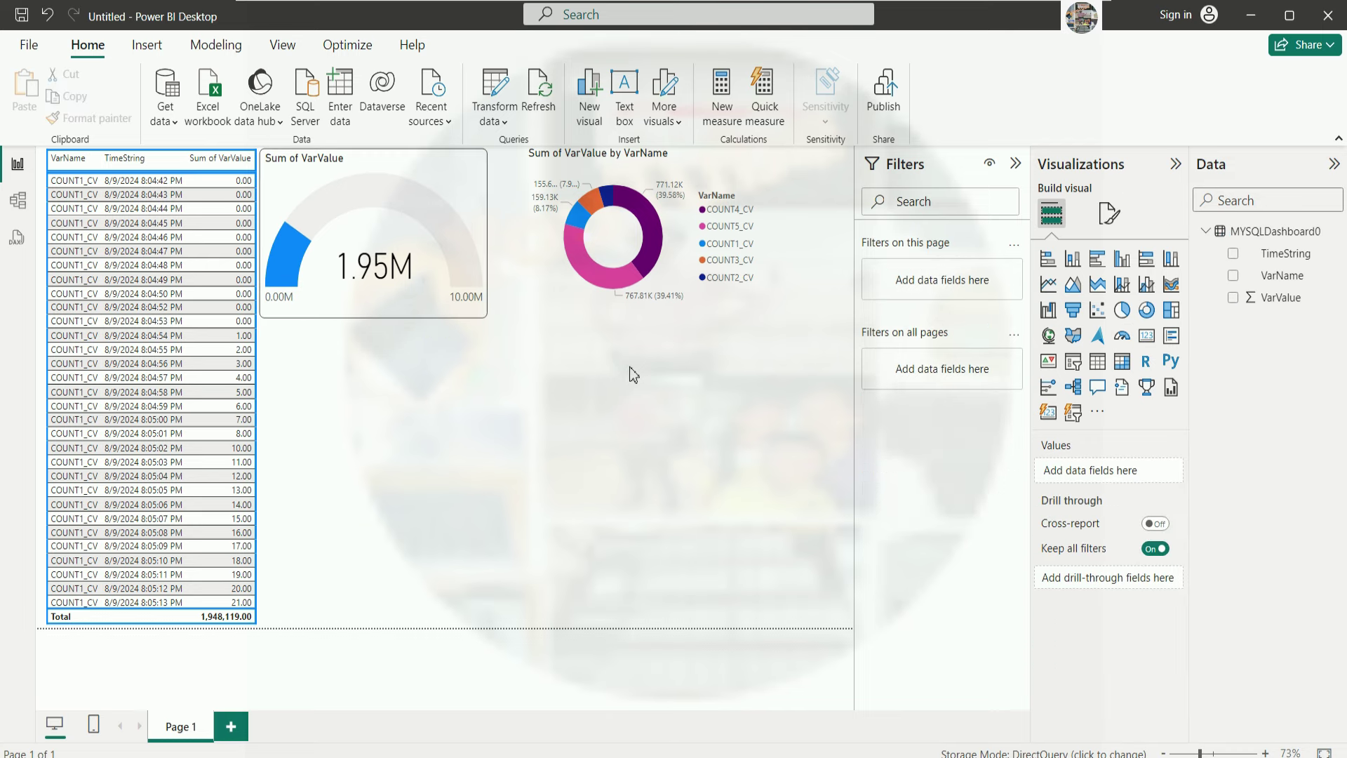
# Examine the donut chart's general properties, including its size, position, padding and advanced options.
pyautogui.click(554, 303)
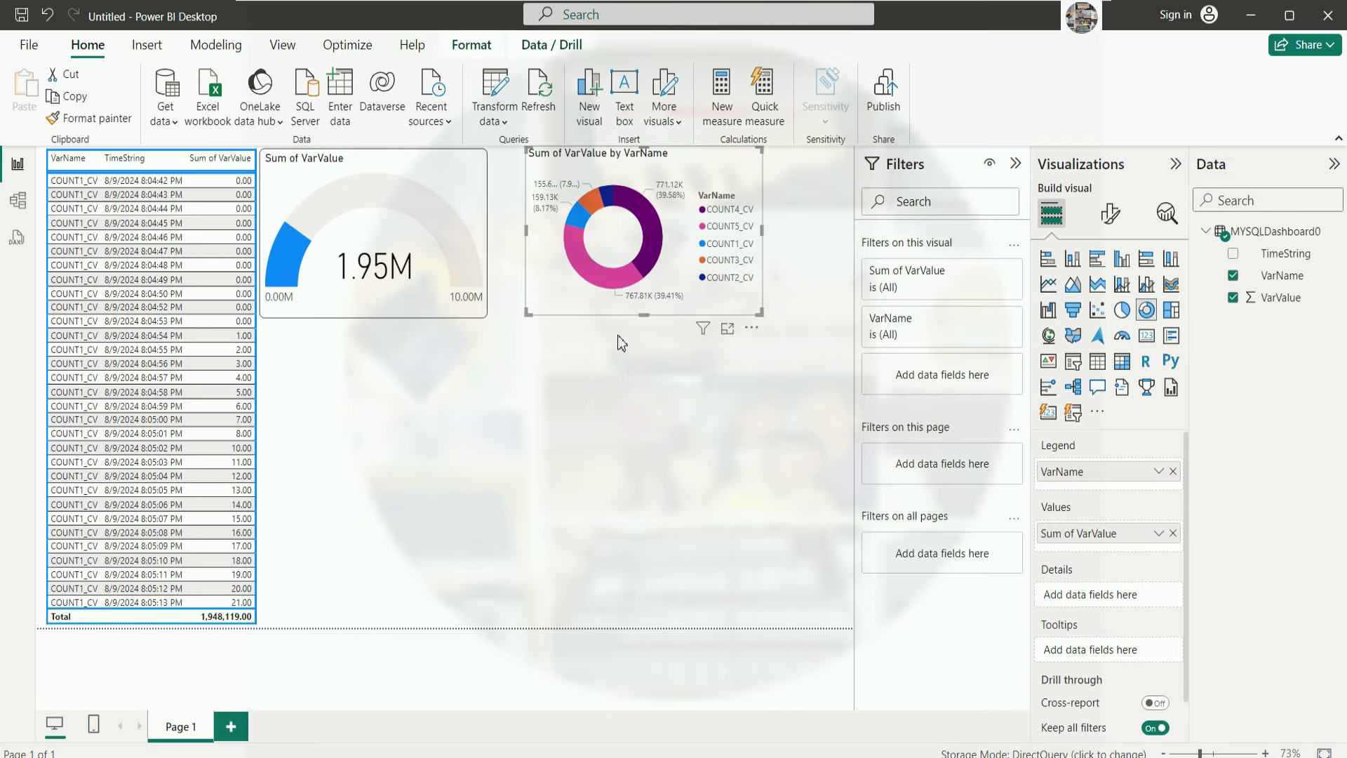
pyautogui.click(1111, 211)
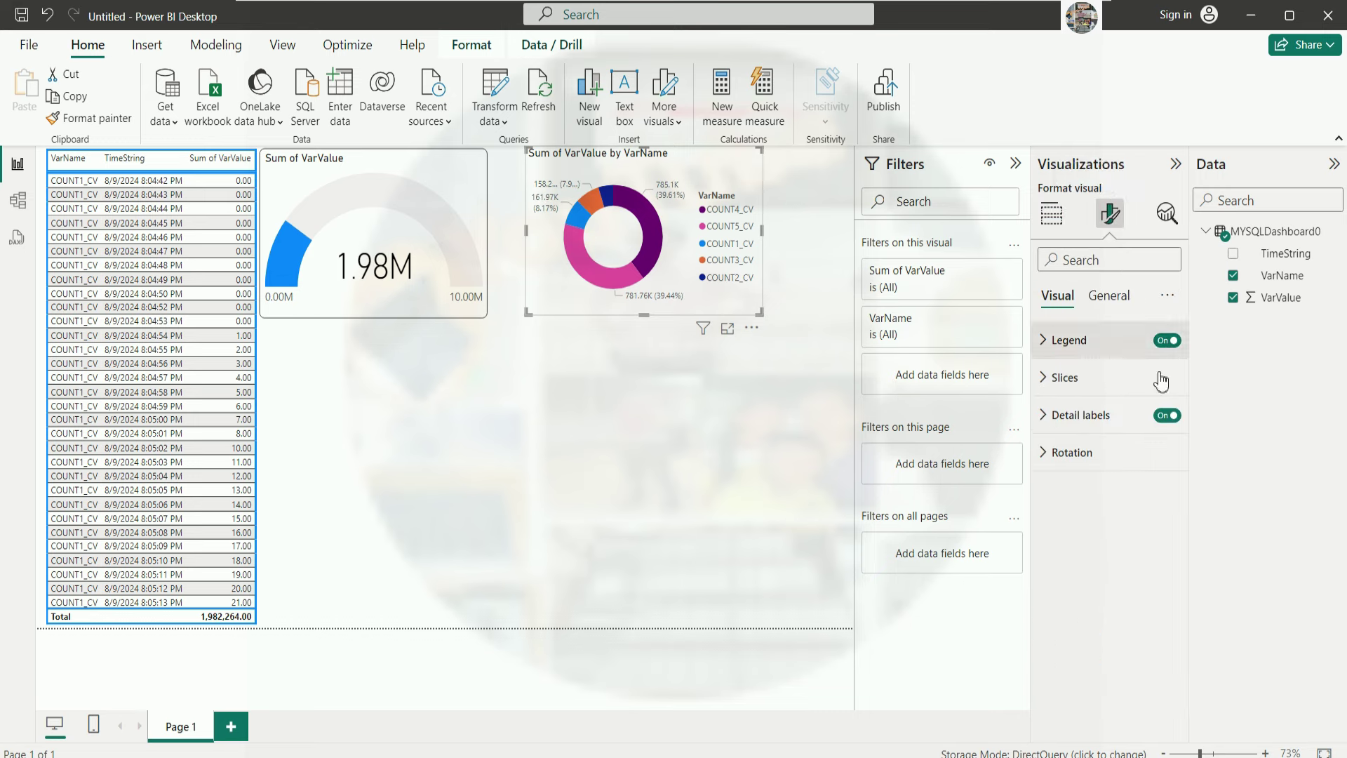
pyautogui.click(1107, 297)
pyautogui.click(1044, 341)
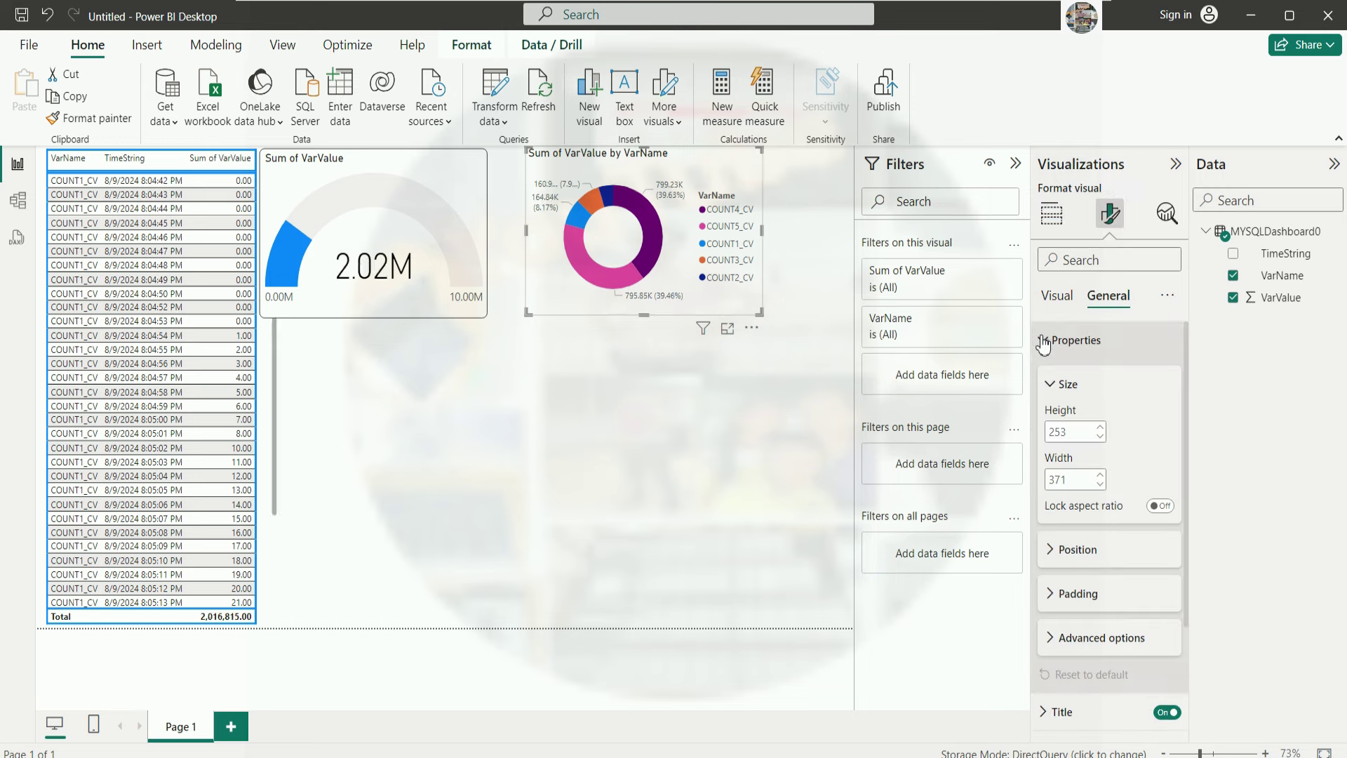
pyautogui.scroll(-3, 1080, 450)
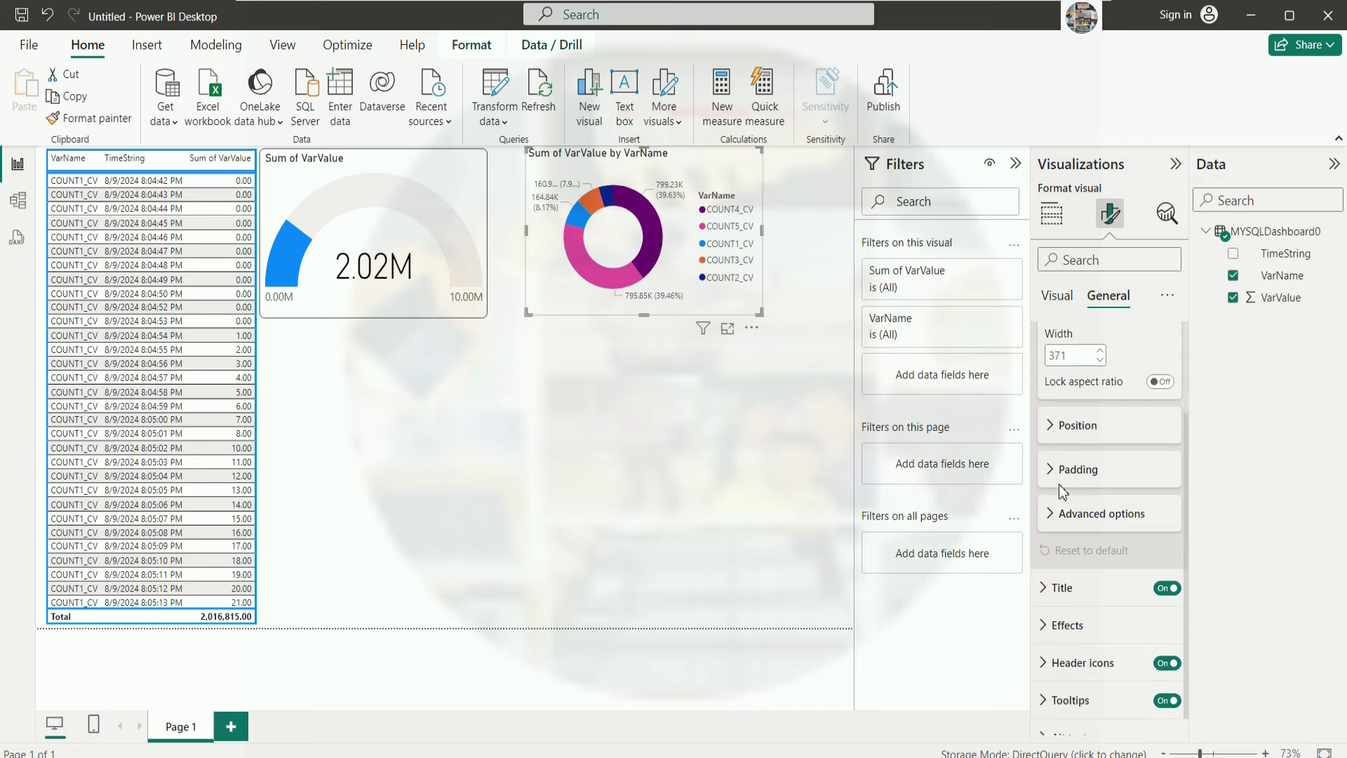
pyautogui.scroll(-1, 1089, 546)
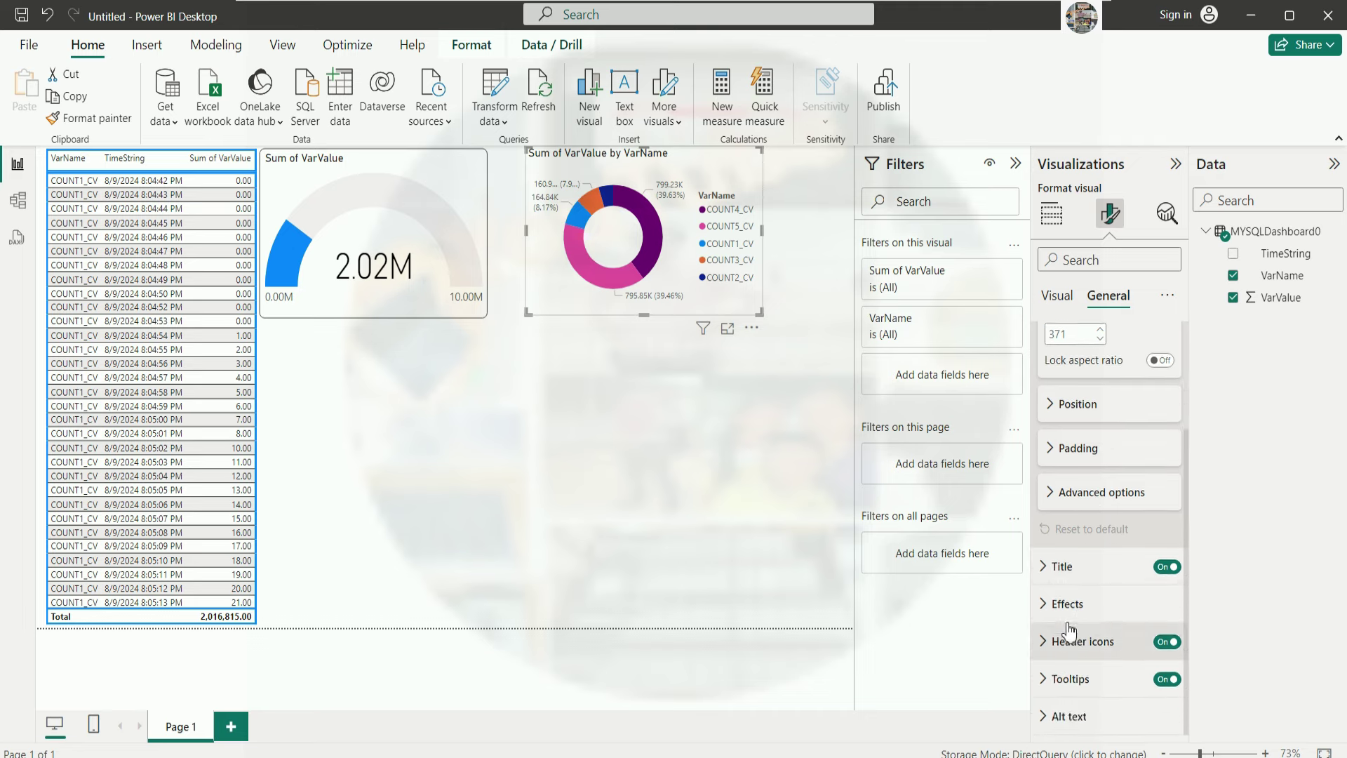
pyautogui.click(1059, 493)
pyautogui.click(1051, 453)
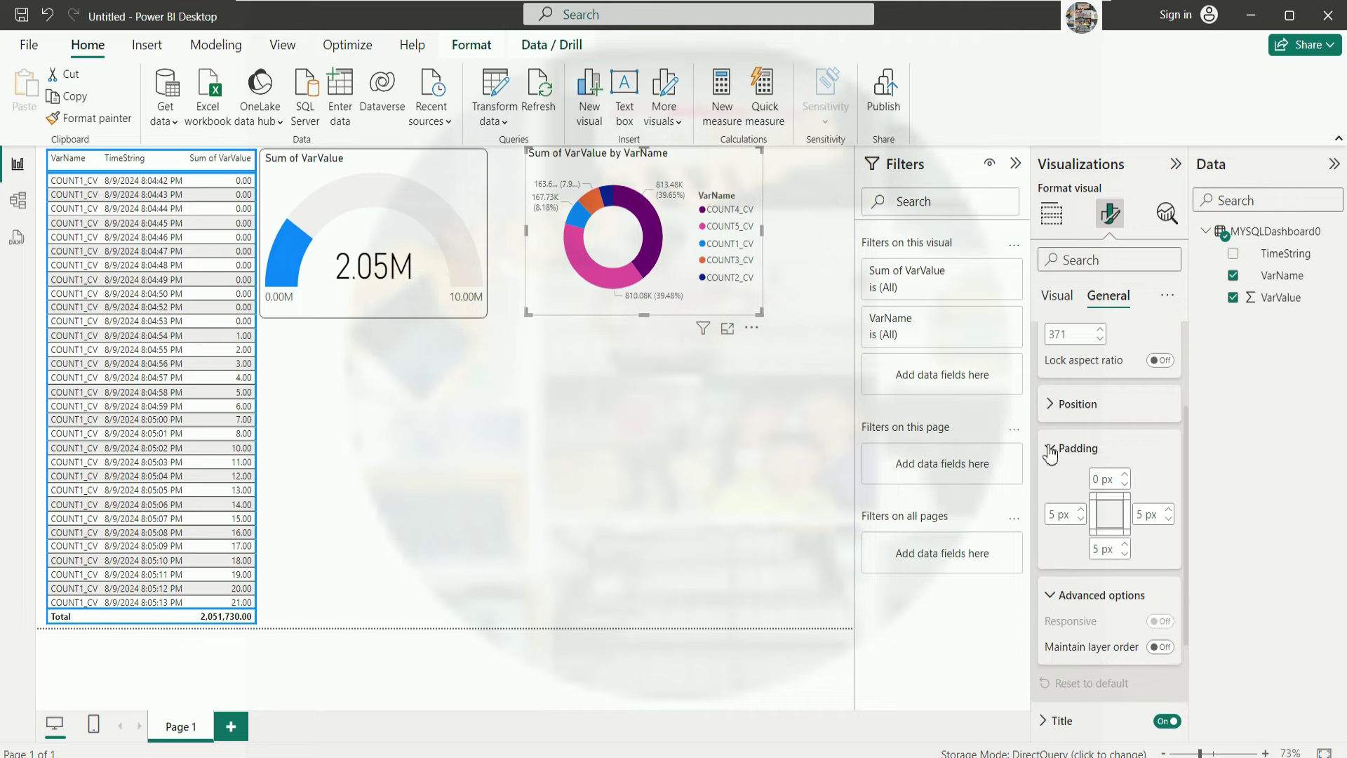
pyautogui.click(1053, 406)
pyautogui.scroll(2, 1109, 427)
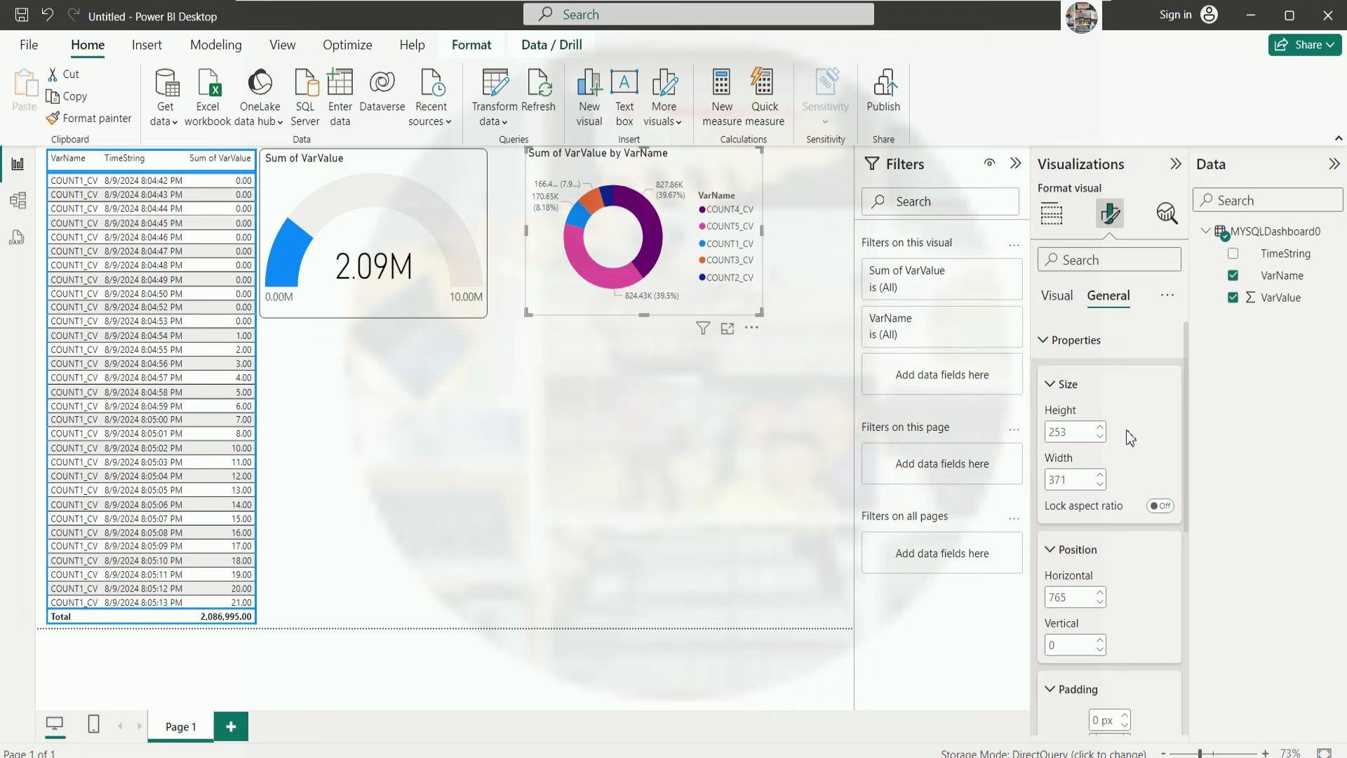
pyautogui.scroll(-5, 1126, 430)
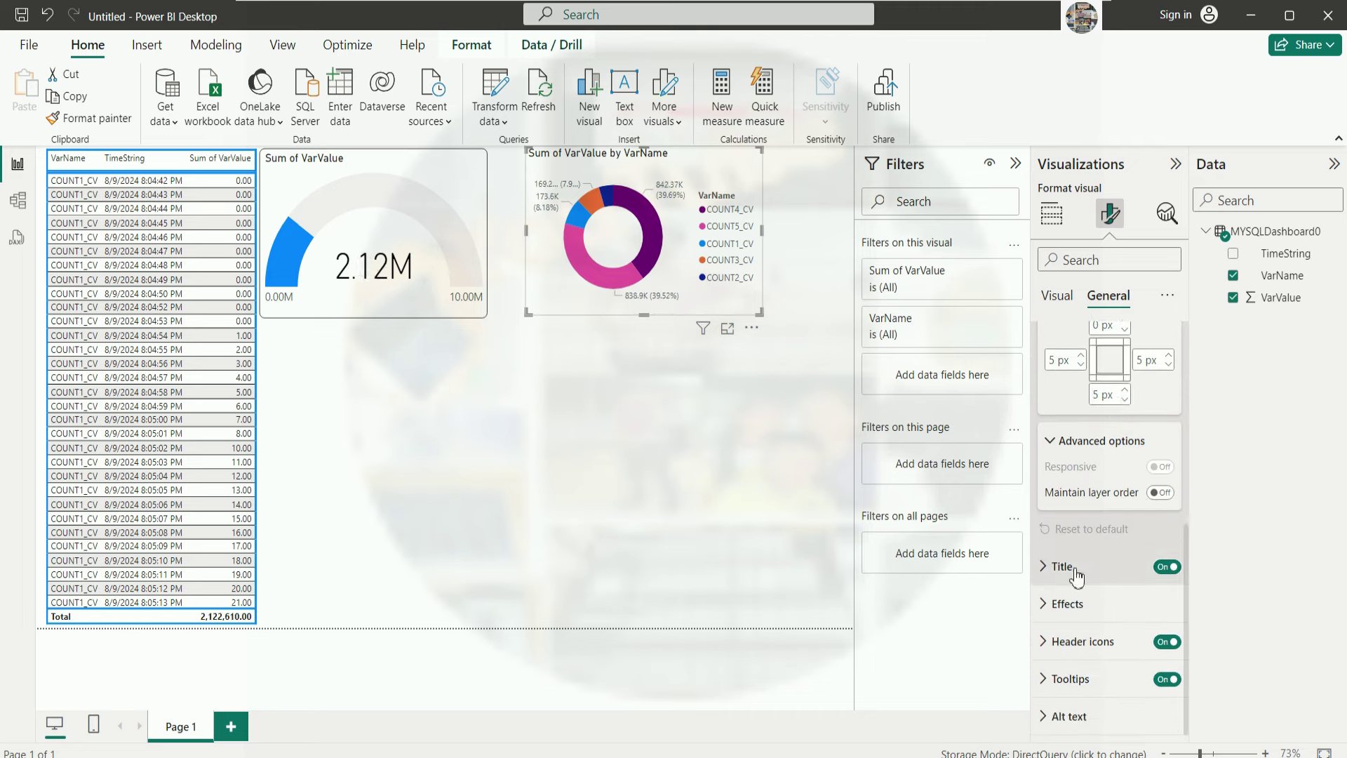
# Set the donut chart's header icon border color to black and the header icon transparency to 30%.
pyautogui.click(1060, 642)
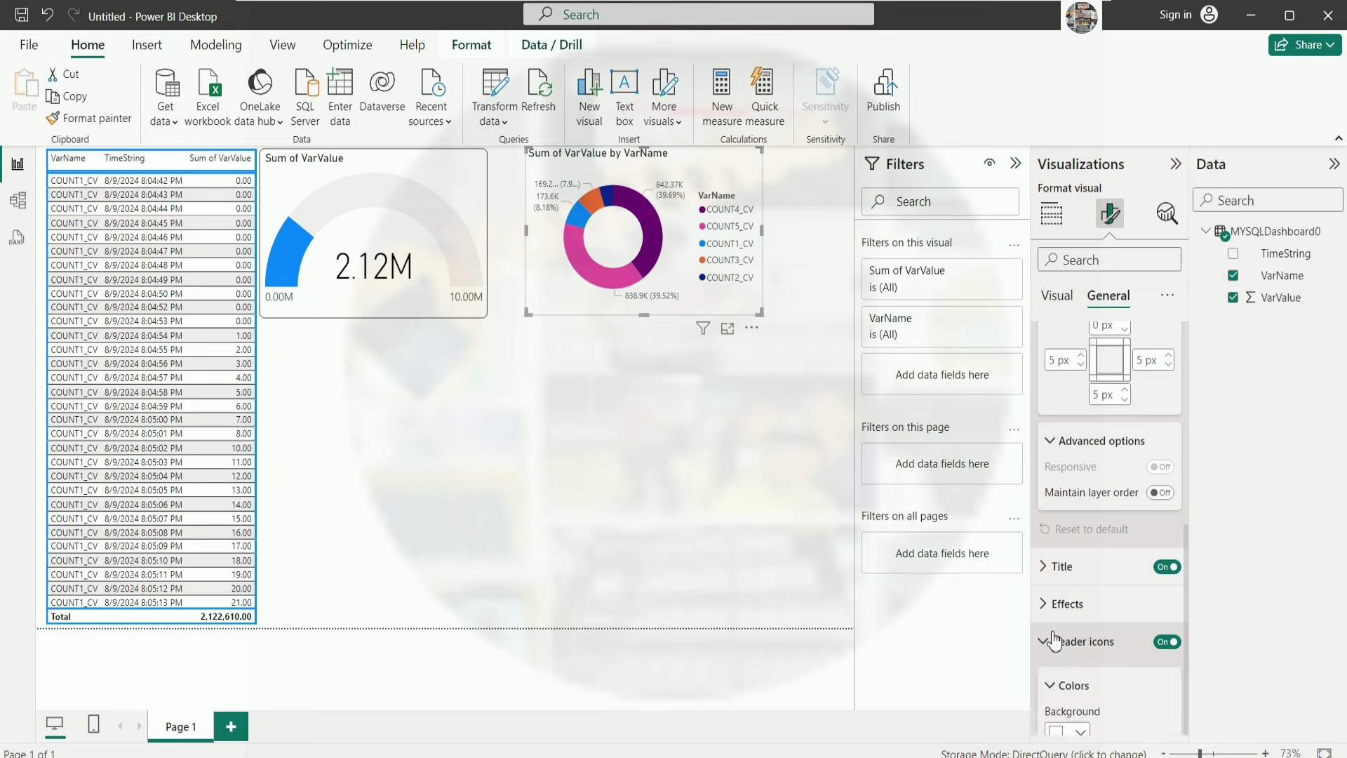
pyautogui.scroll(-3, 1153, 563)
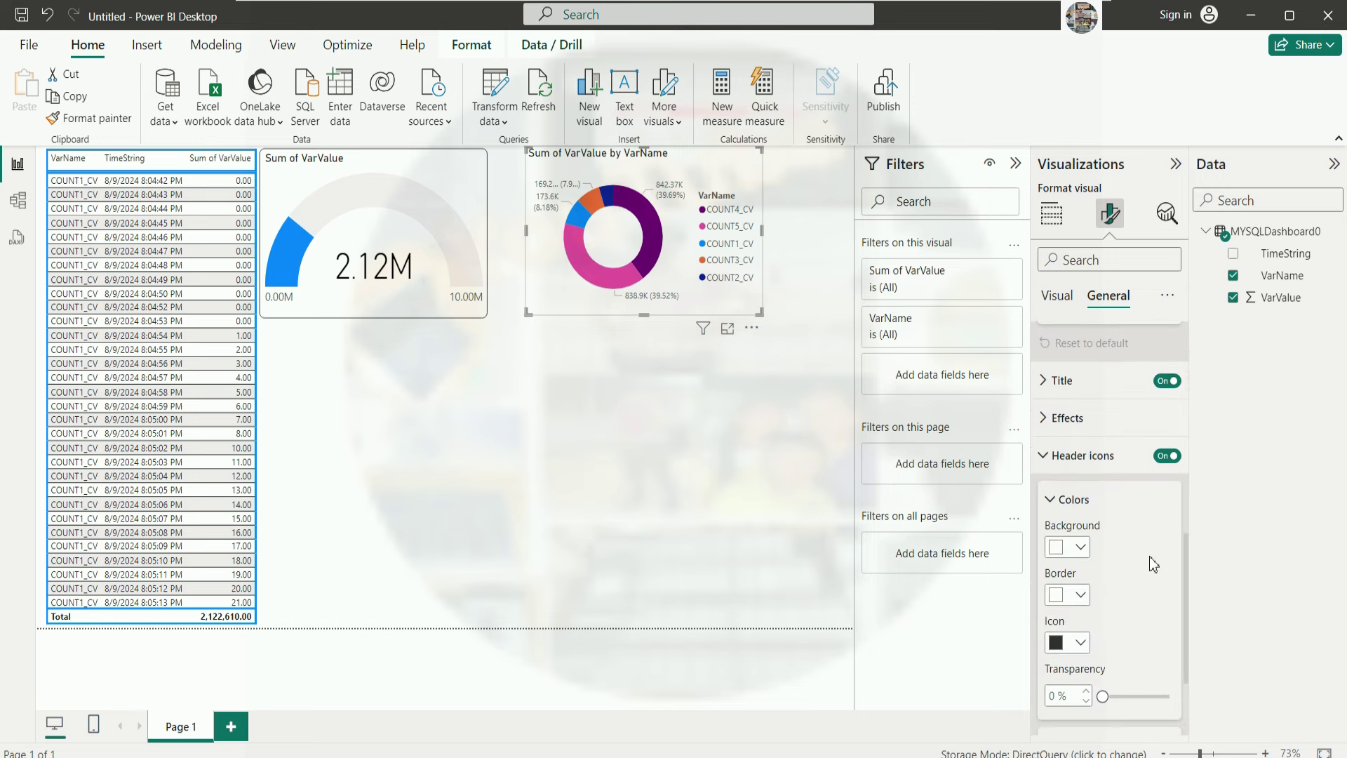
pyautogui.click(1081, 594)
pyautogui.click(1067, 515)
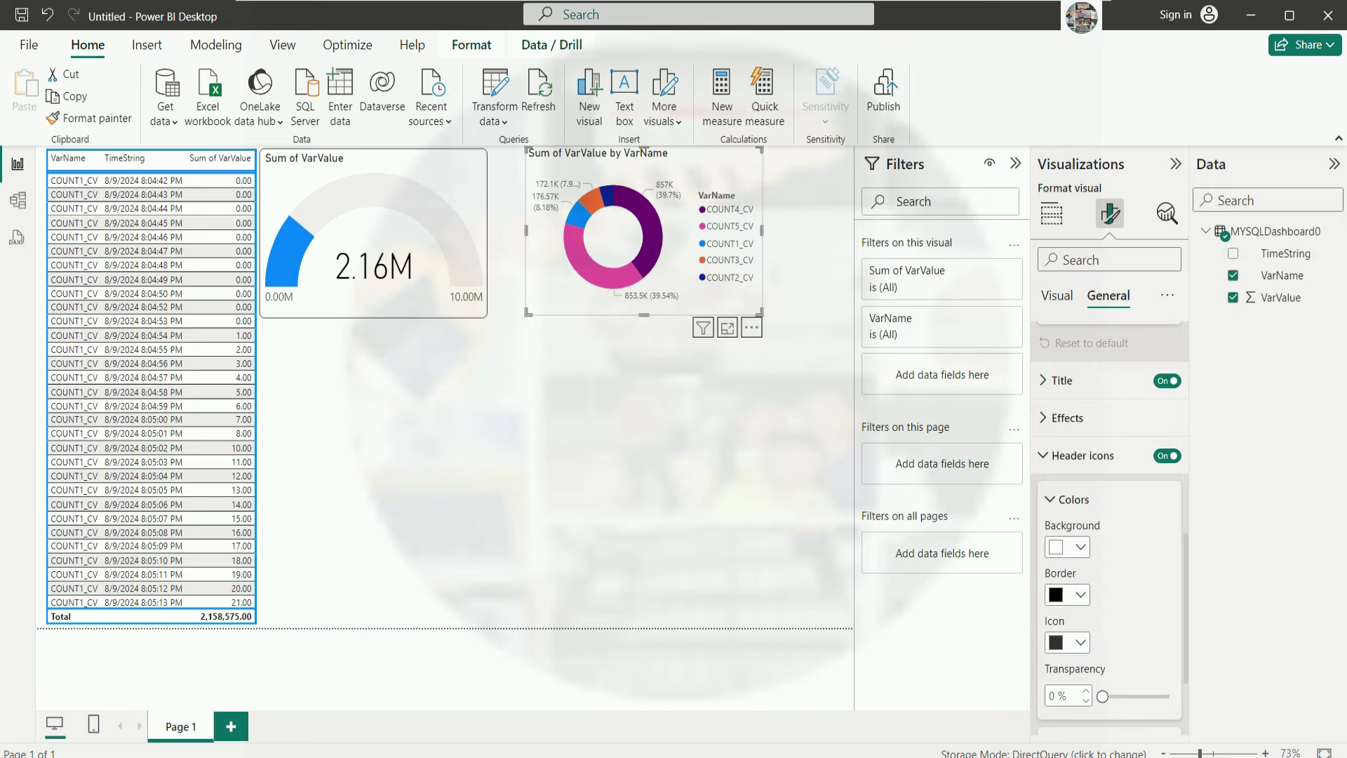
pyautogui.moveTo(1109, 696); pyautogui.dragTo(1123, 697)
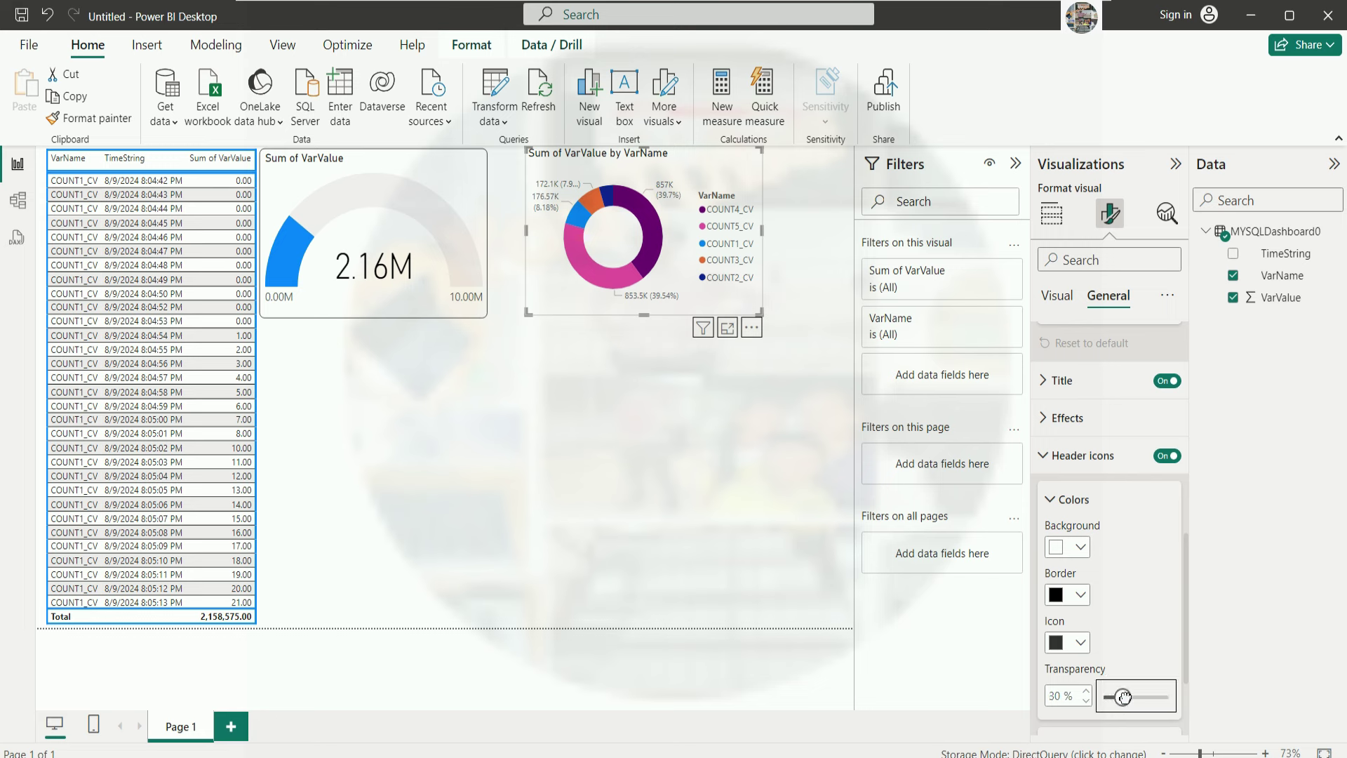
pyautogui.click(829, 475)
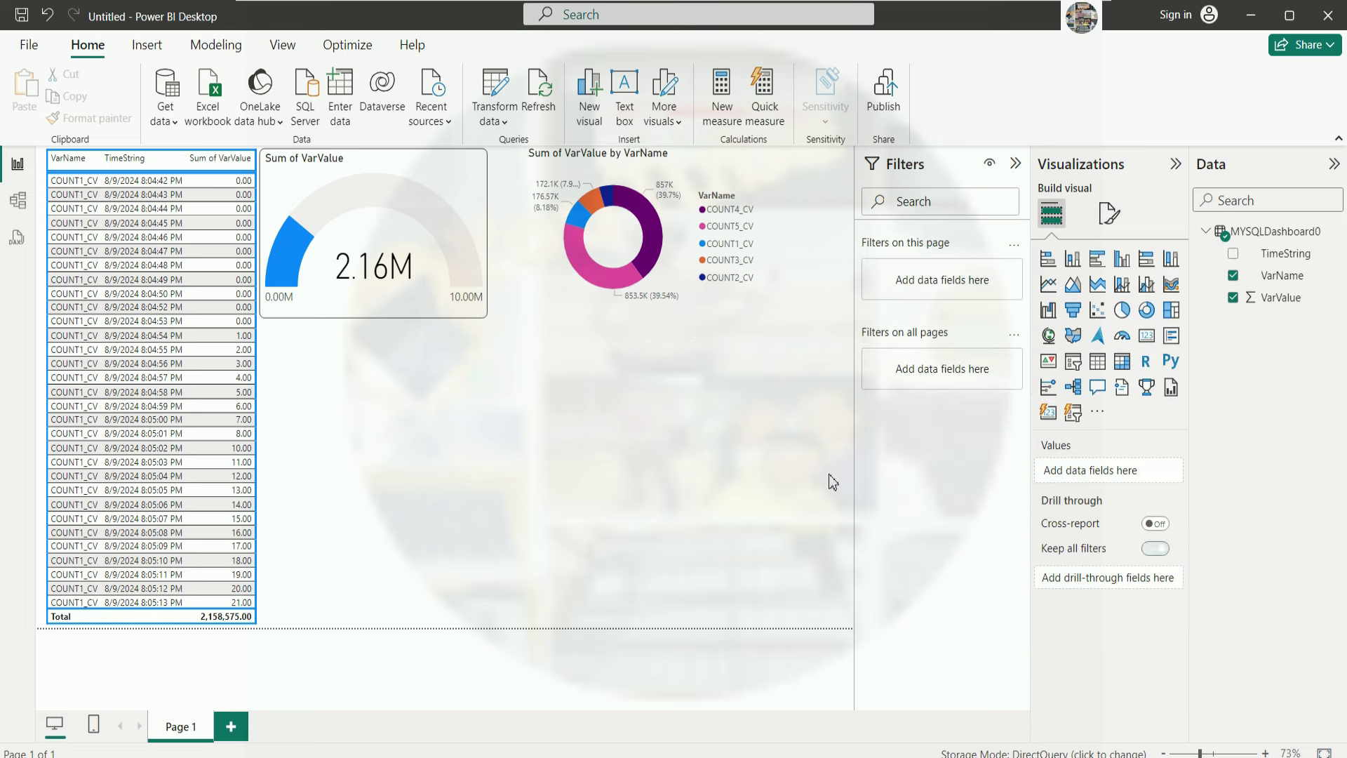
# Review the donut chart's size properties, slice colors and detail label options.
pyautogui.click(692, 313)
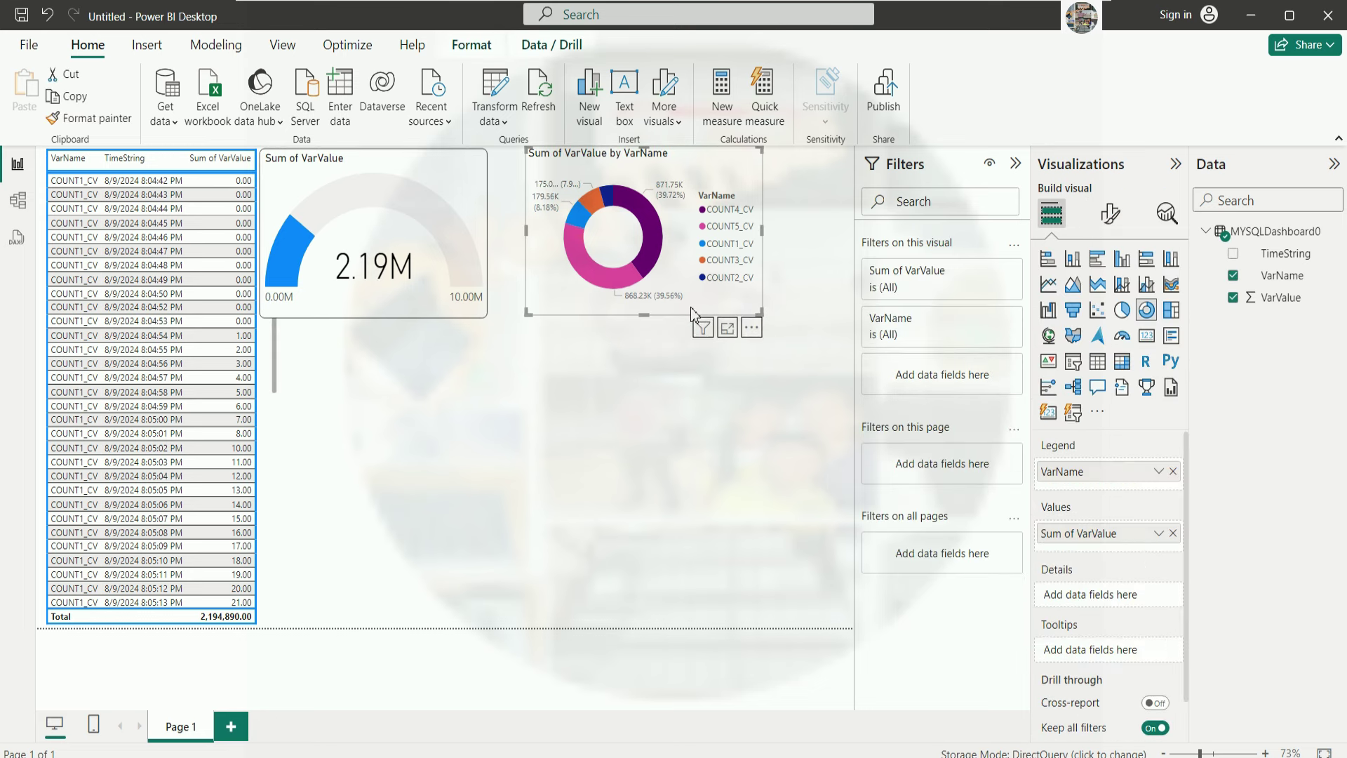
pyautogui.click(1111, 214)
pyautogui.click(1105, 299)
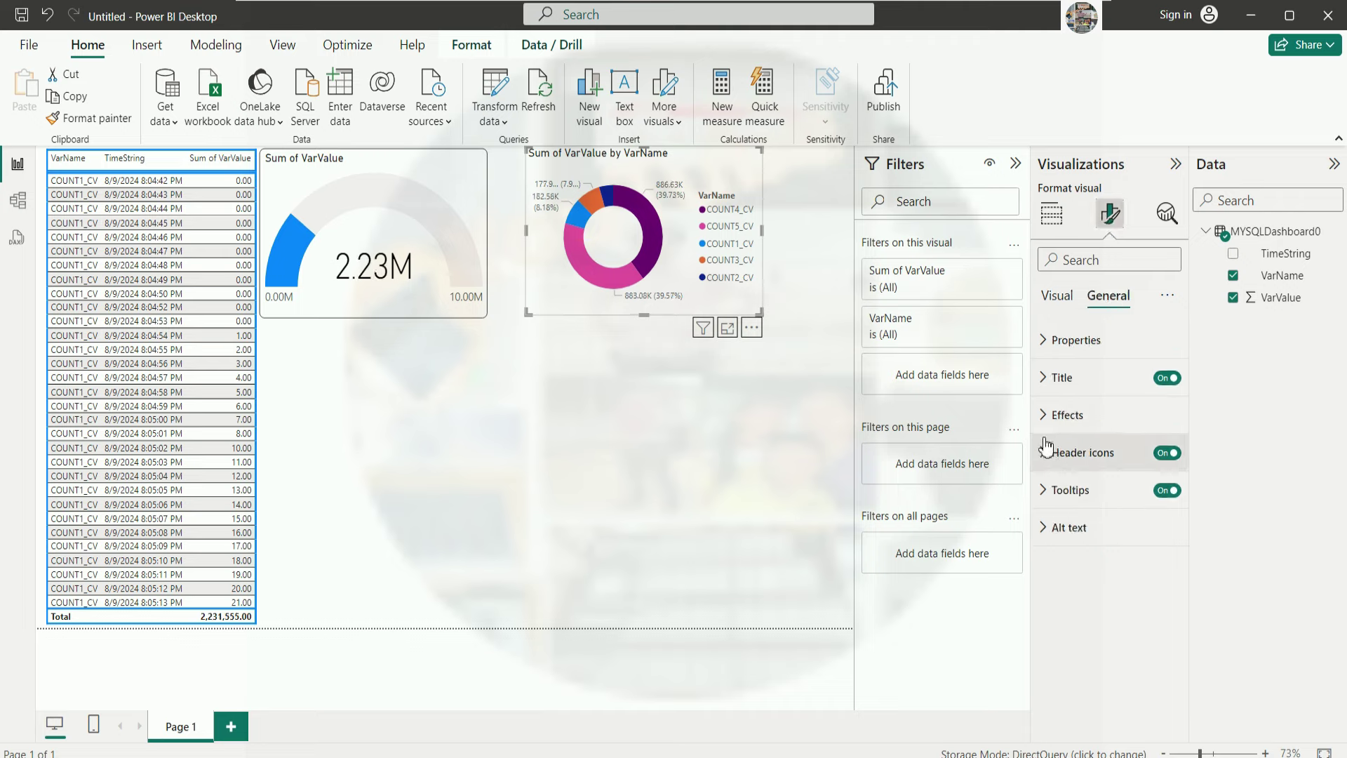
pyautogui.click(1045, 340)
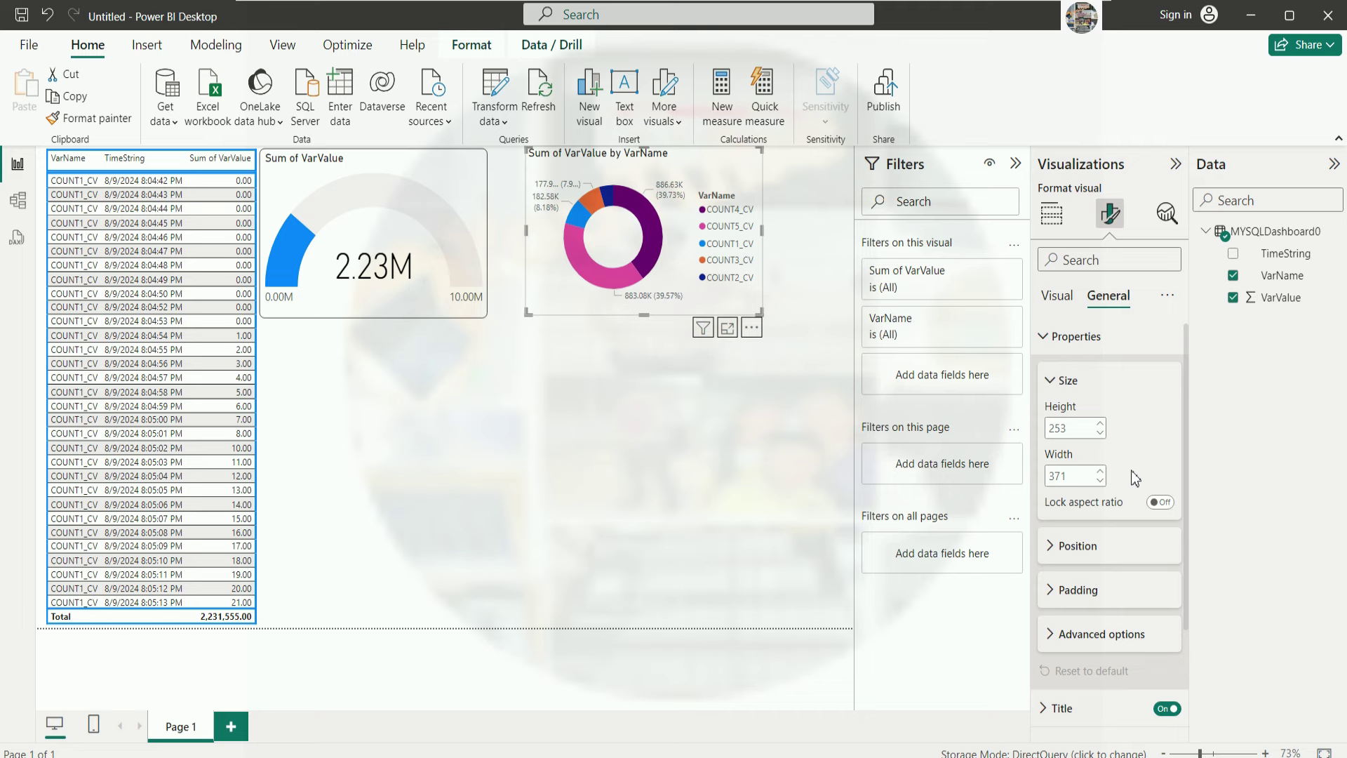
pyautogui.scroll(-3, 1131, 471)
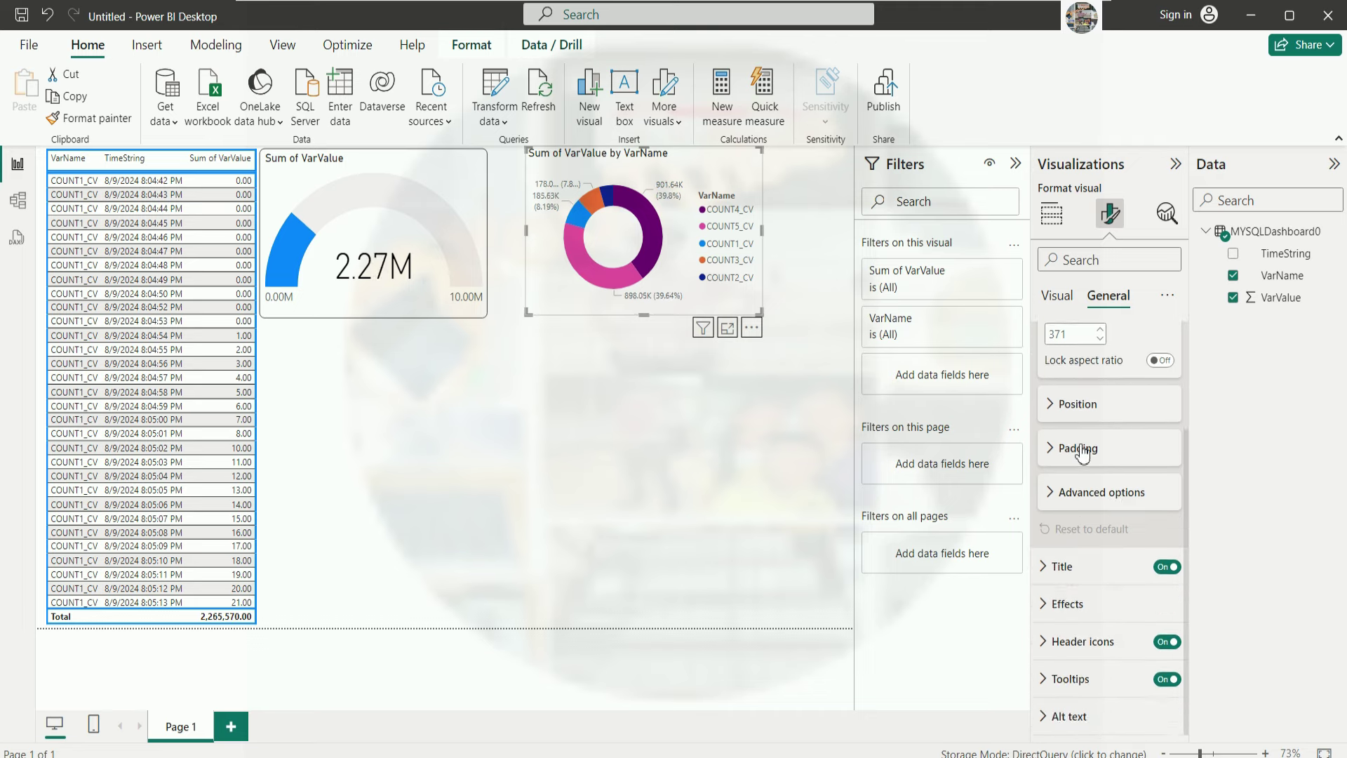
pyautogui.click(1058, 296)
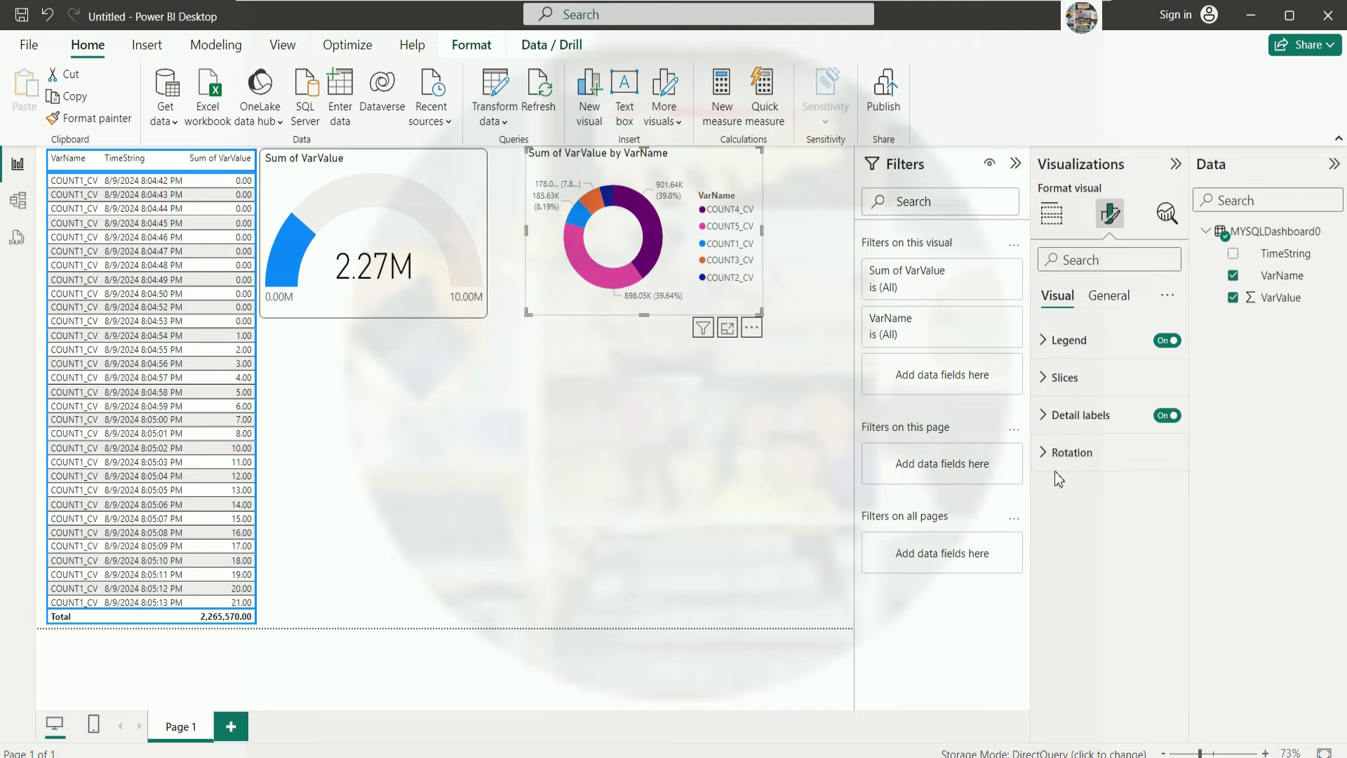
pyautogui.click(1052, 379)
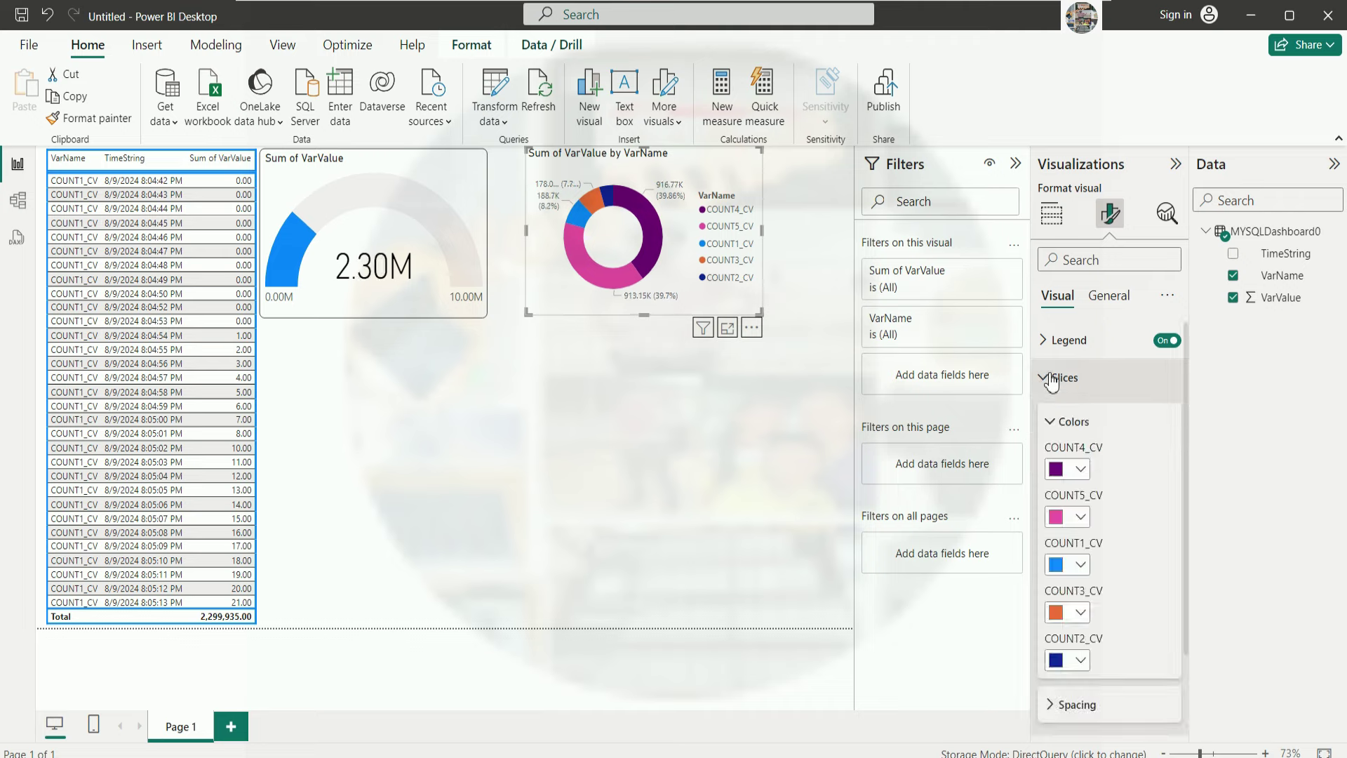
pyautogui.scroll(-2, 1145, 491)
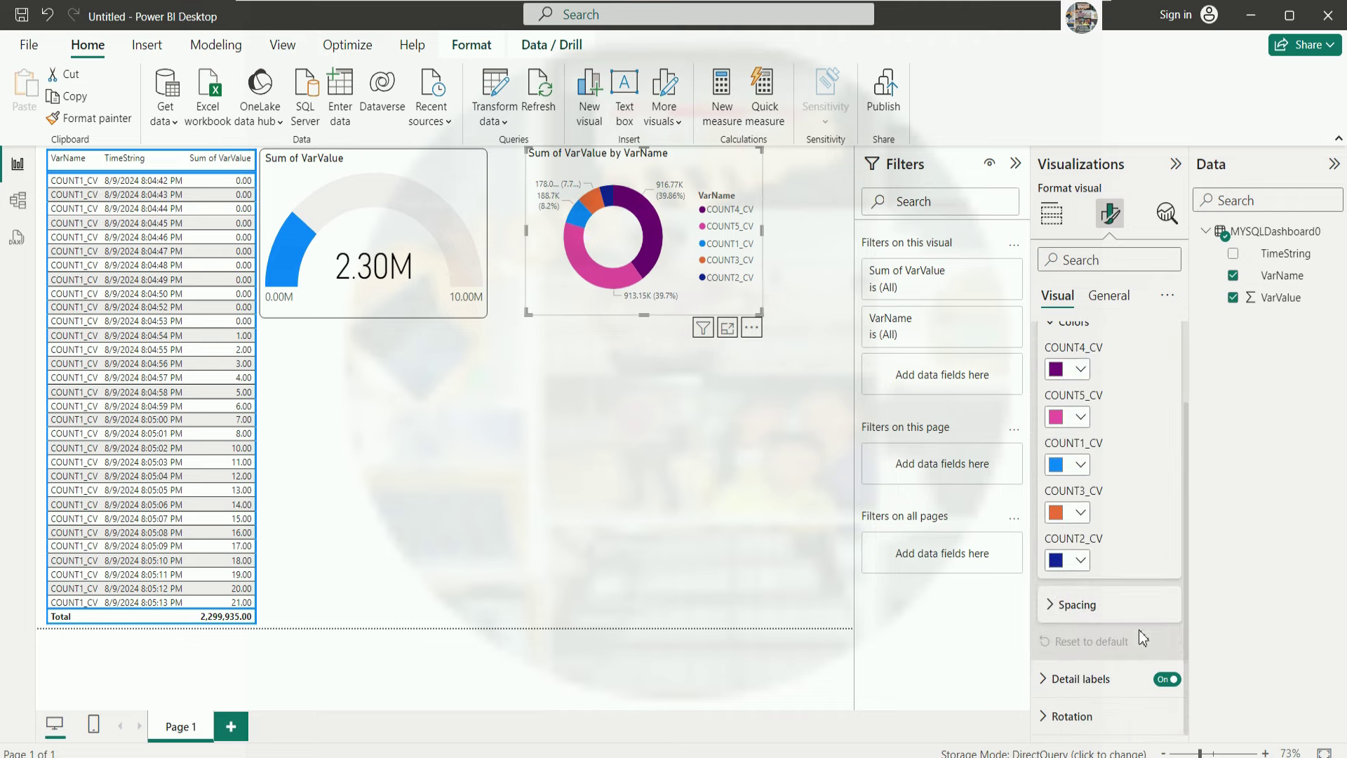
pyautogui.click(1083, 679)
pyautogui.scroll(-5, 1123, 603)
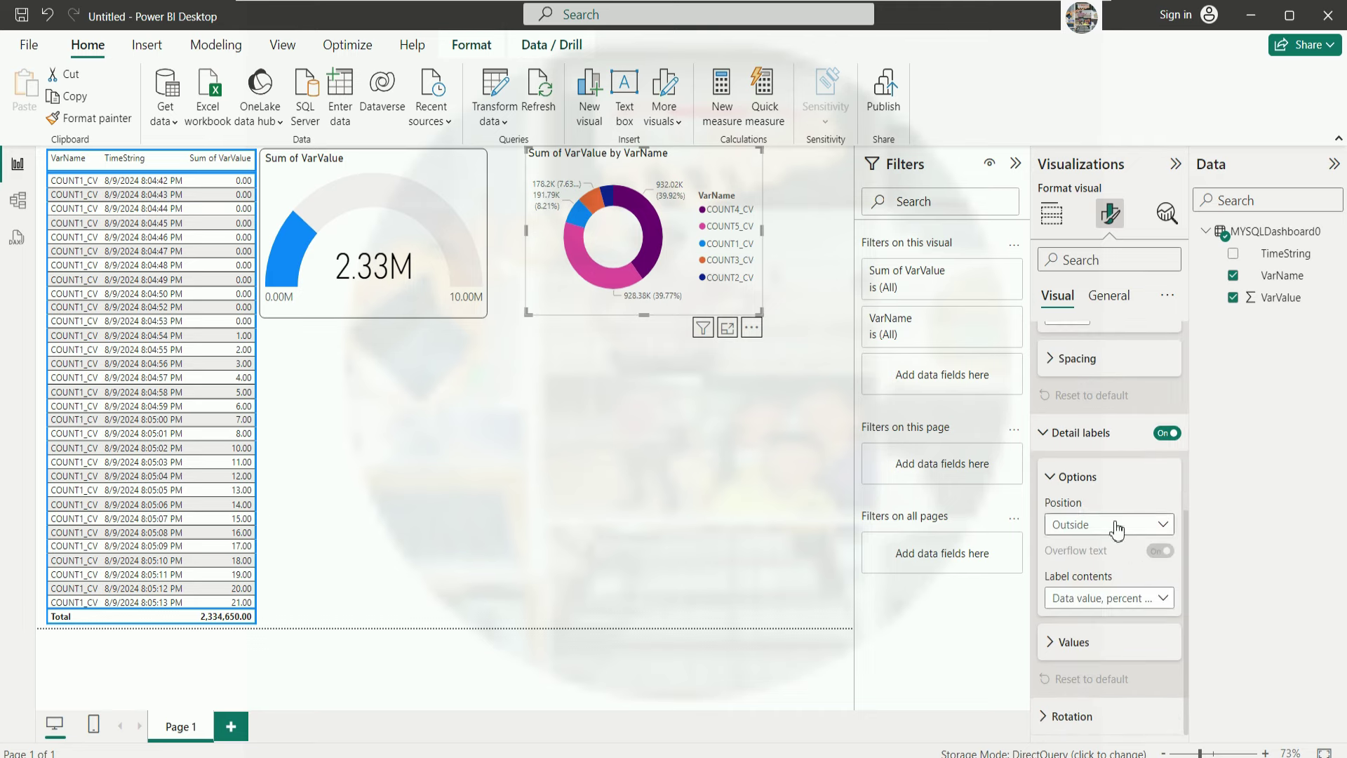
# Try rotating the donut chart's slices by 102° and return them to their original orientation.
pyautogui.click(1059, 714)
pyautogui.scroll(-2, 1129, 632)
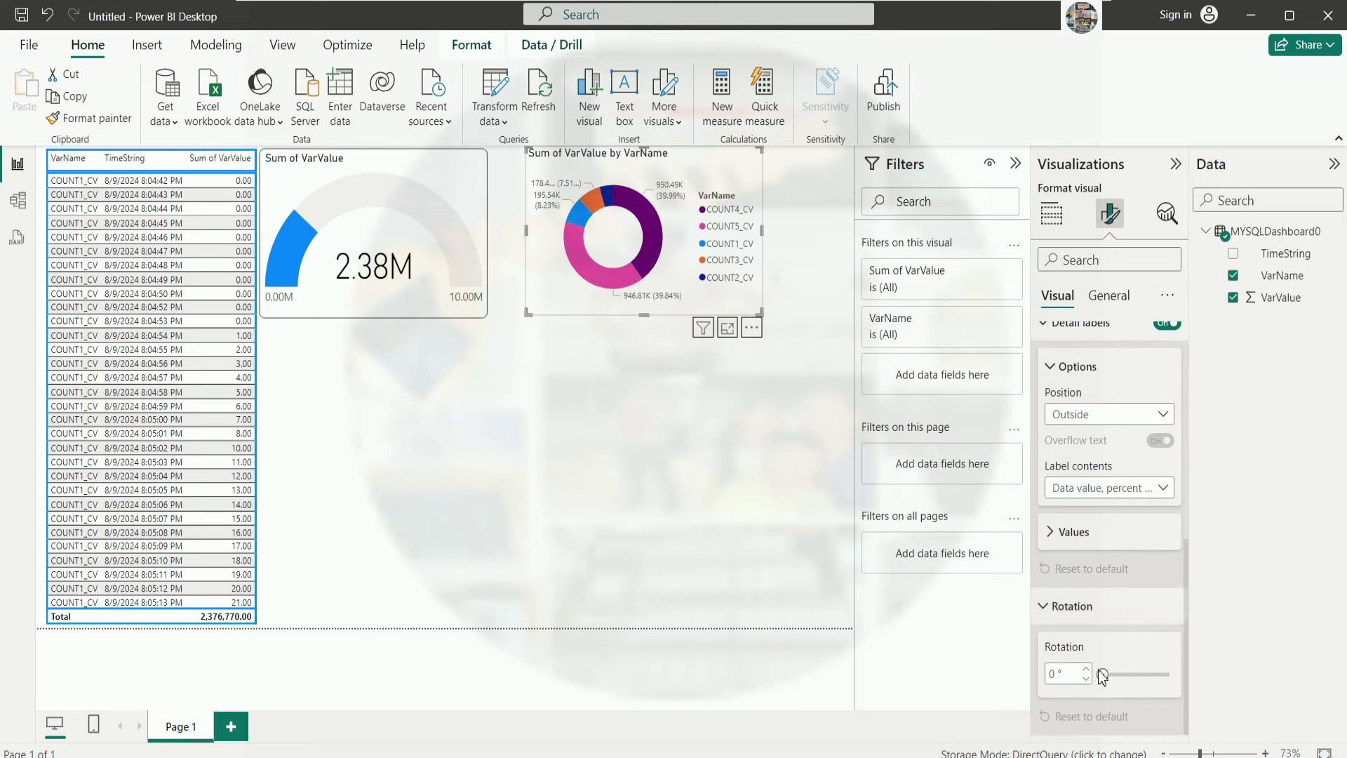
pyautogui.moveTo(1102, 675); pyautogui.dragTo(1122, 675)
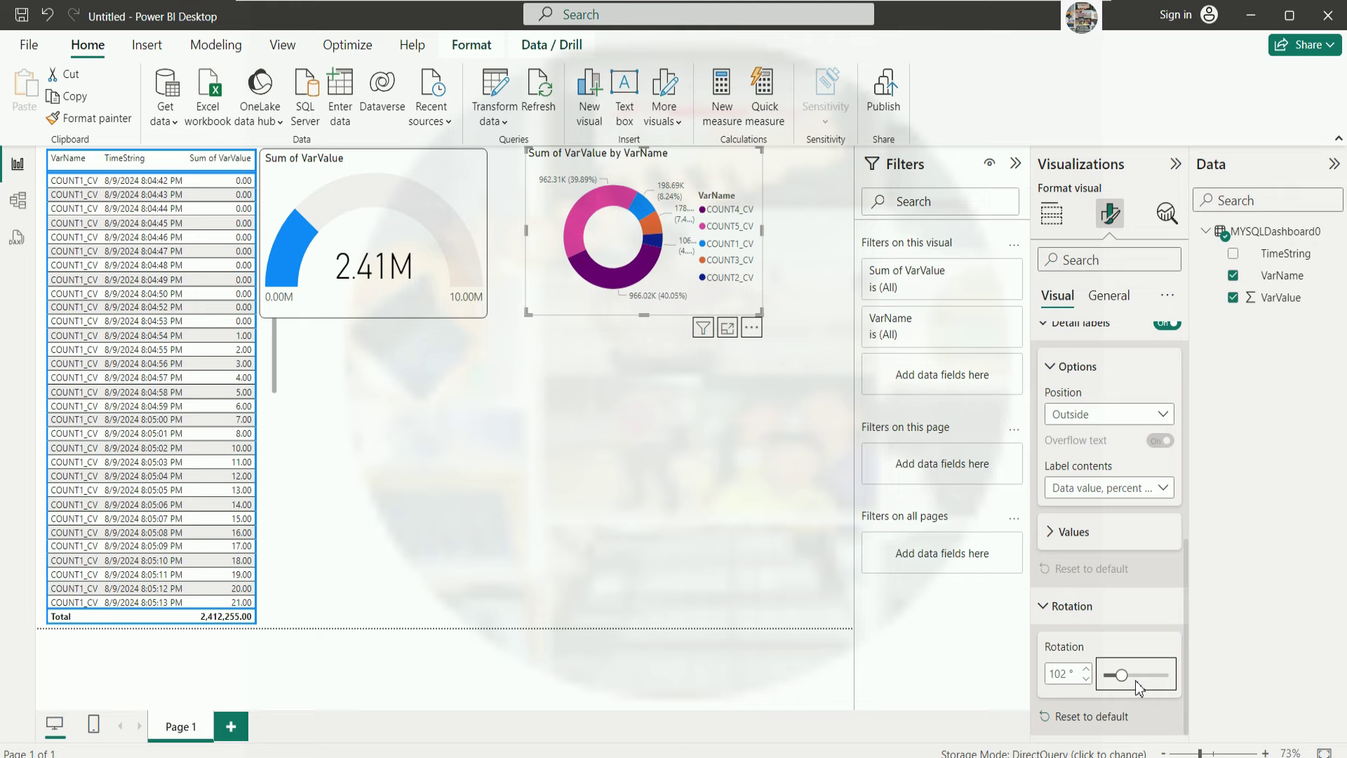
pyautogui.moveTo(1122, 675); pyautogui.dragTo(1113, 675)
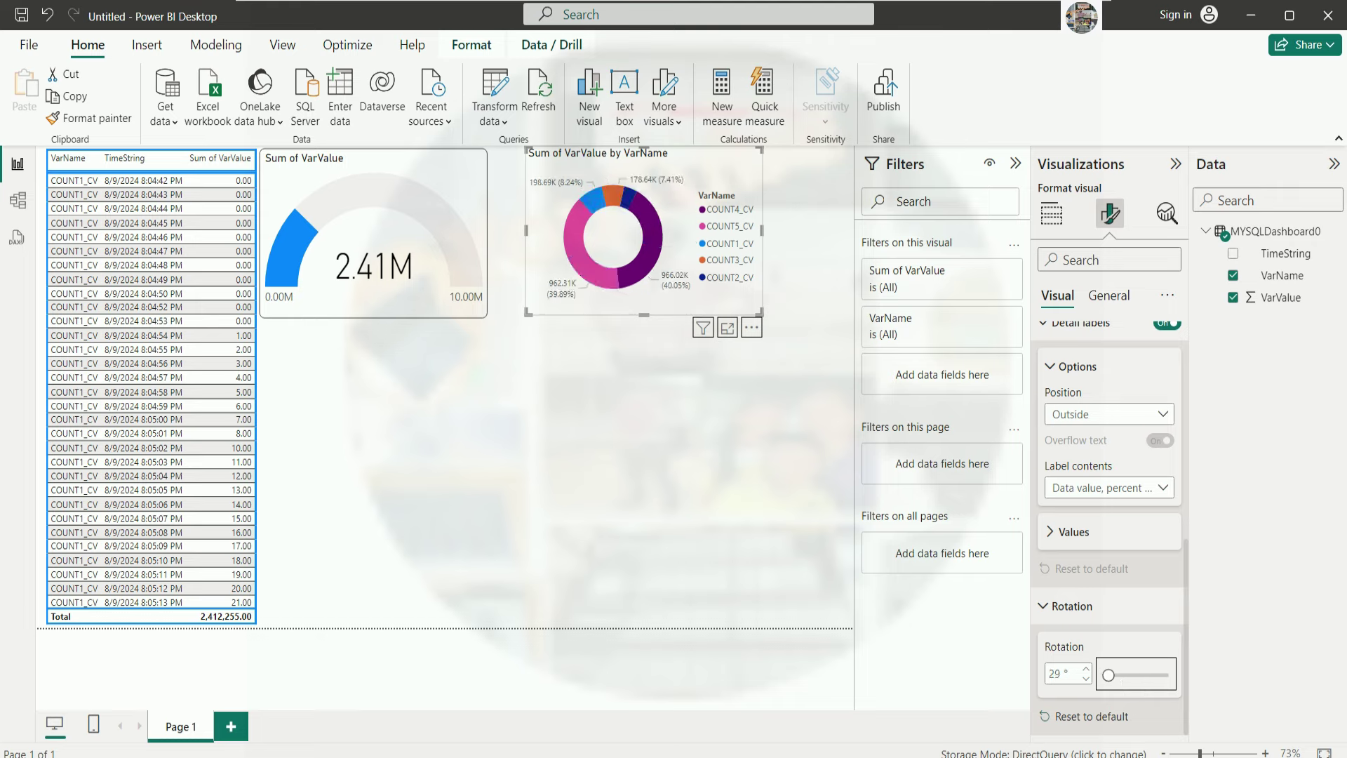
pyautogui.click(649, 486)
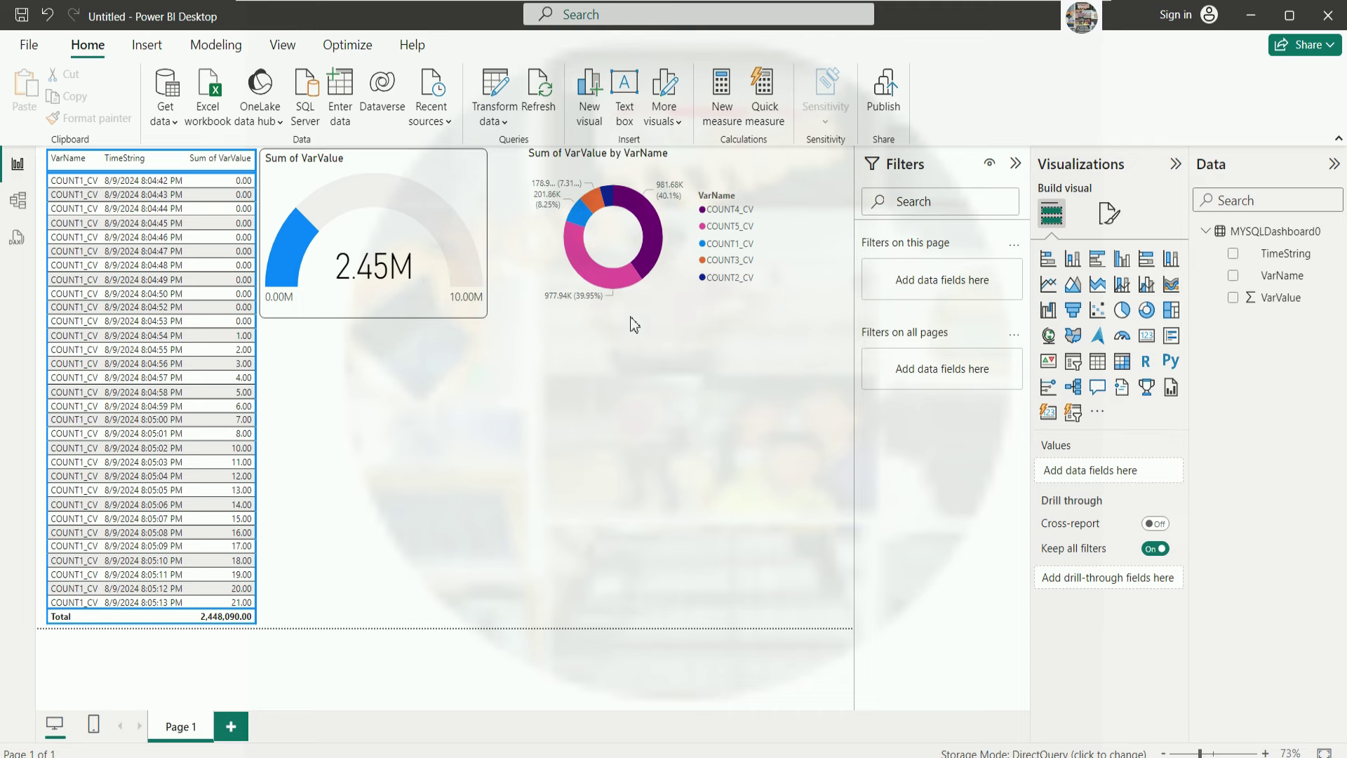
# Examine the donut chart's title settings and its size, position, padding and advanced options.
pyautogui.click(660, 305)
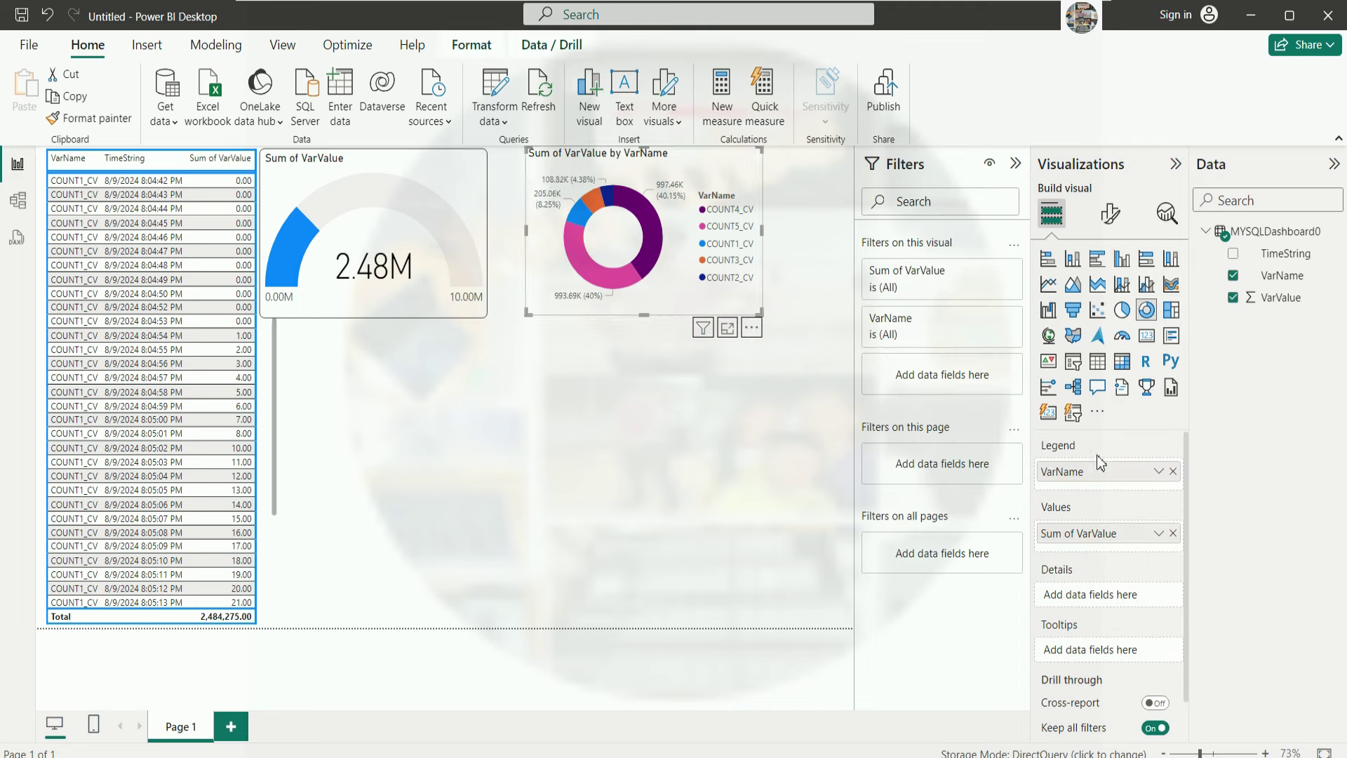
pyautogui.click(1110, 212)
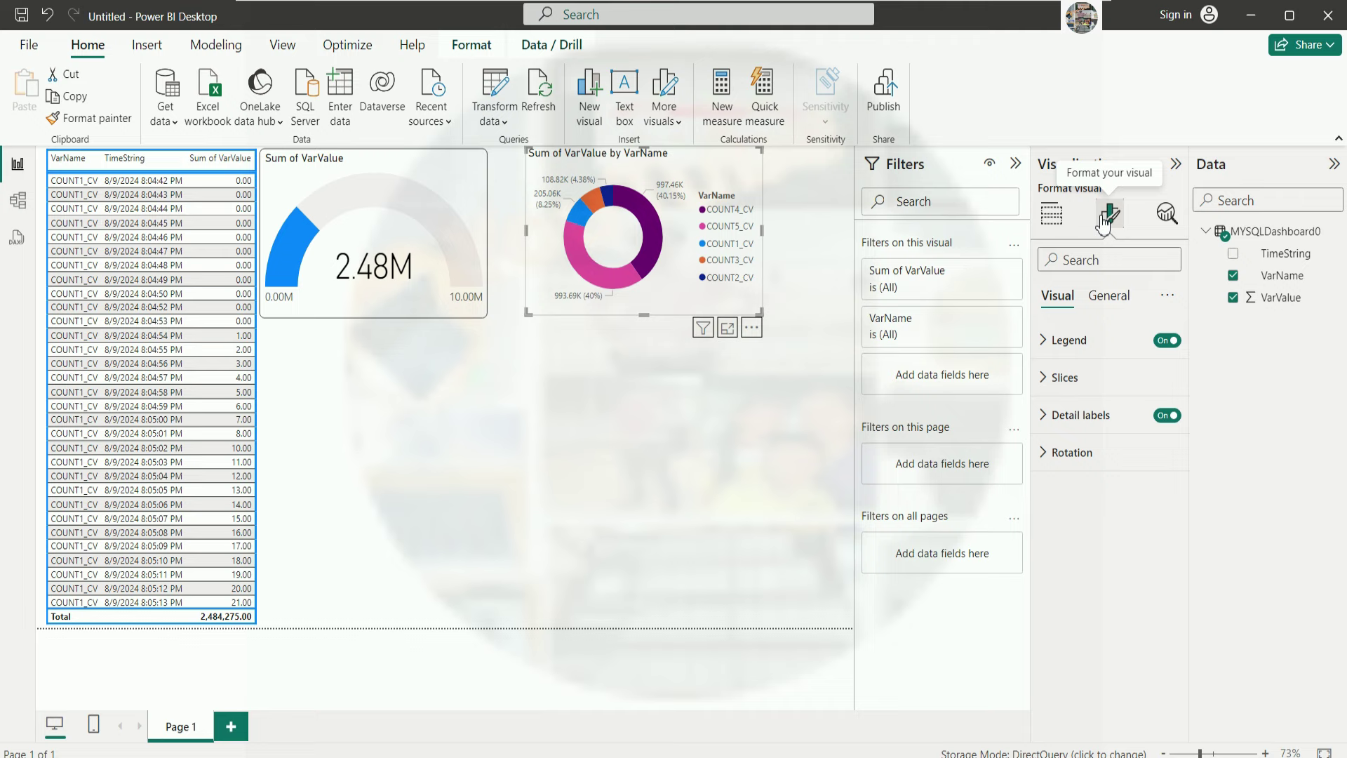
pyautogui.click(1107, 301)
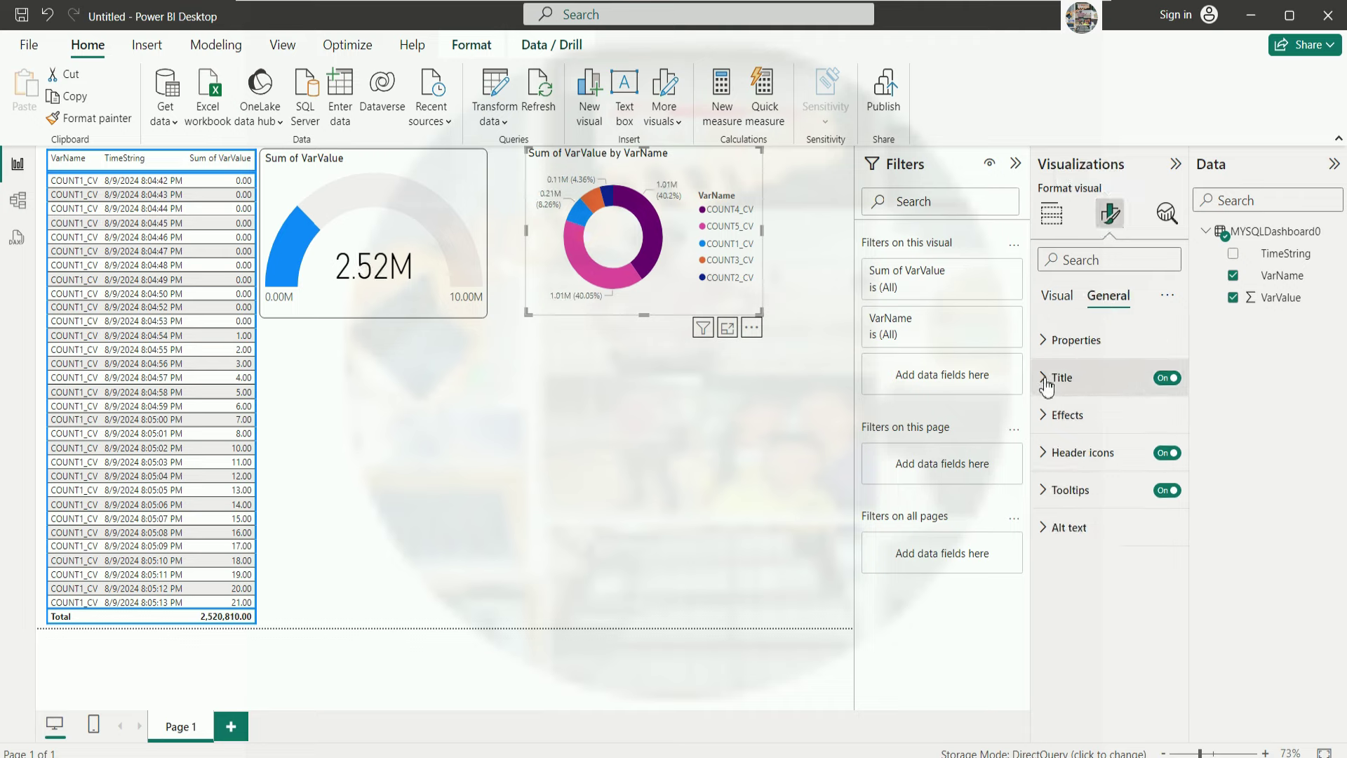
pyautogui.click(1047, 384)
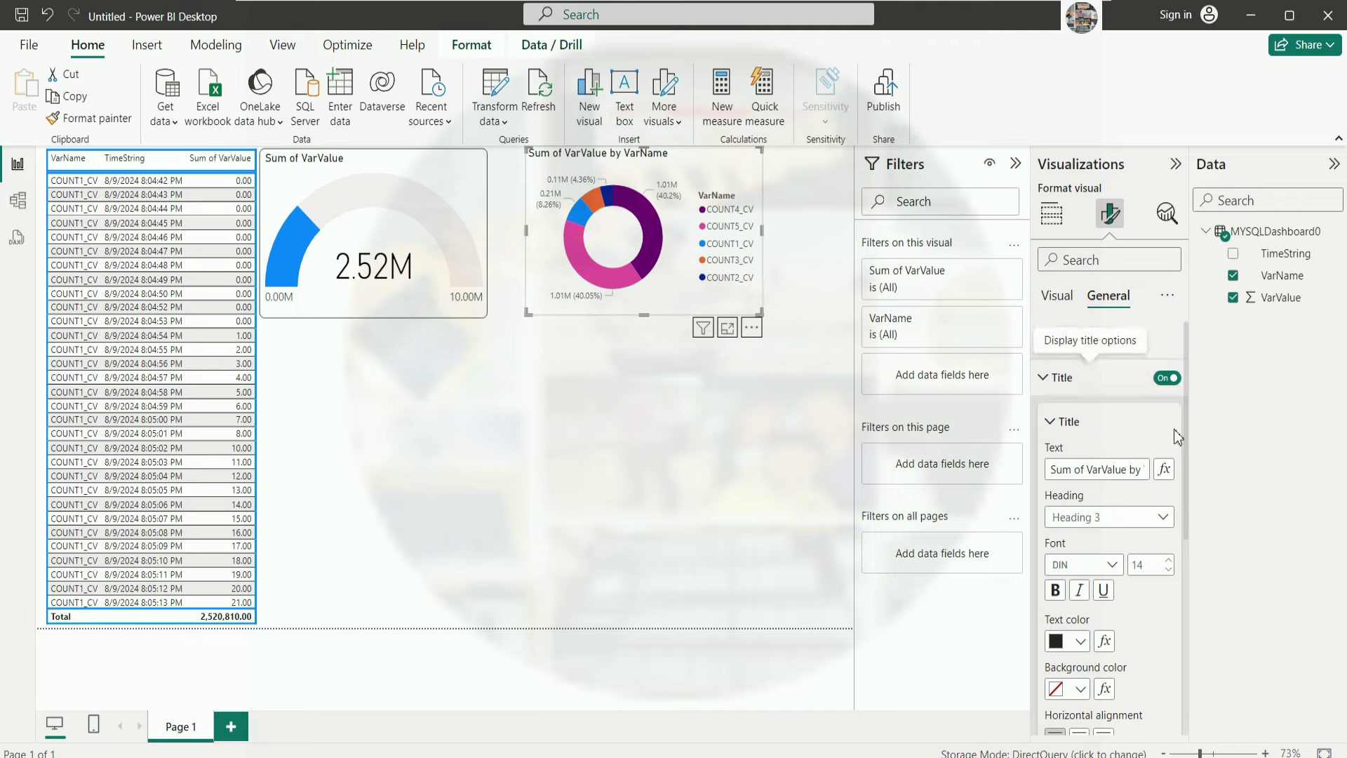
pyautogui.click(1060, 340)
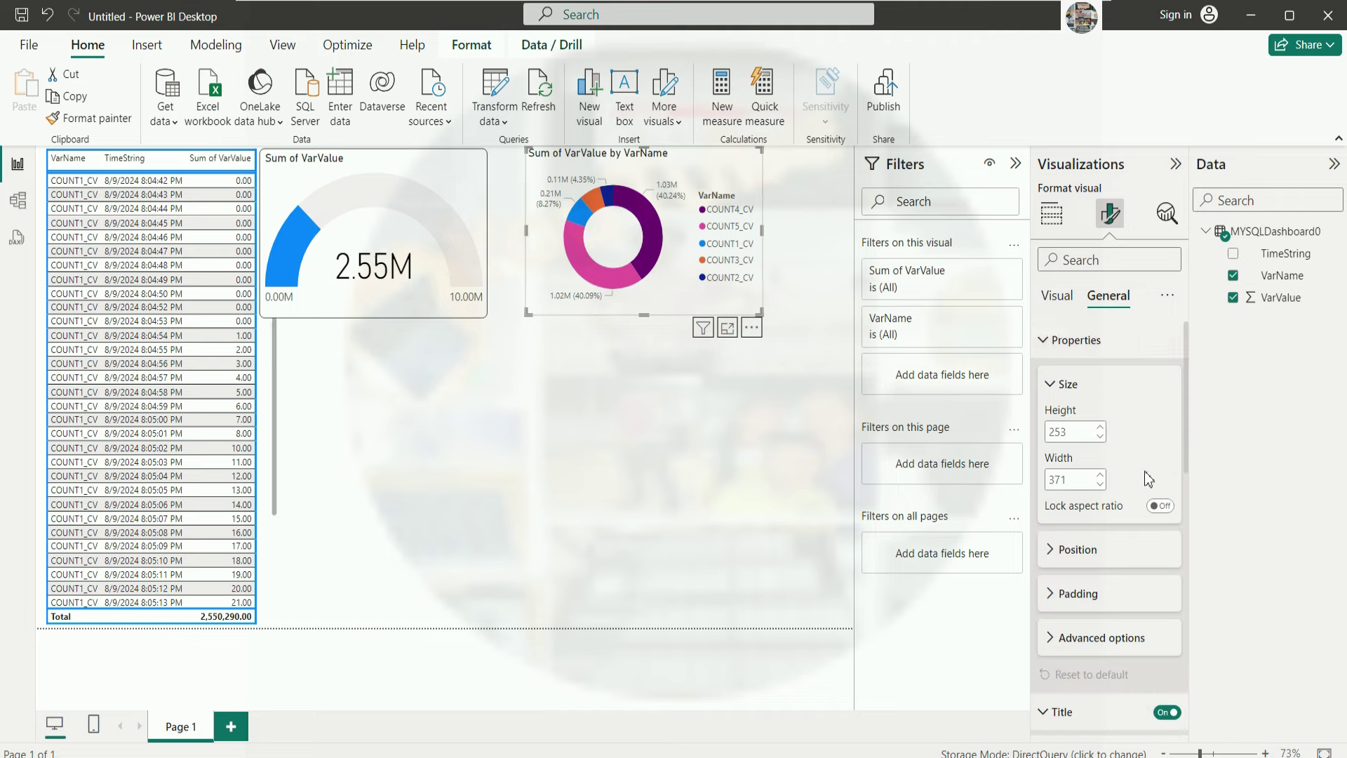
pyautogui.scroll(-2, 1149, 484)
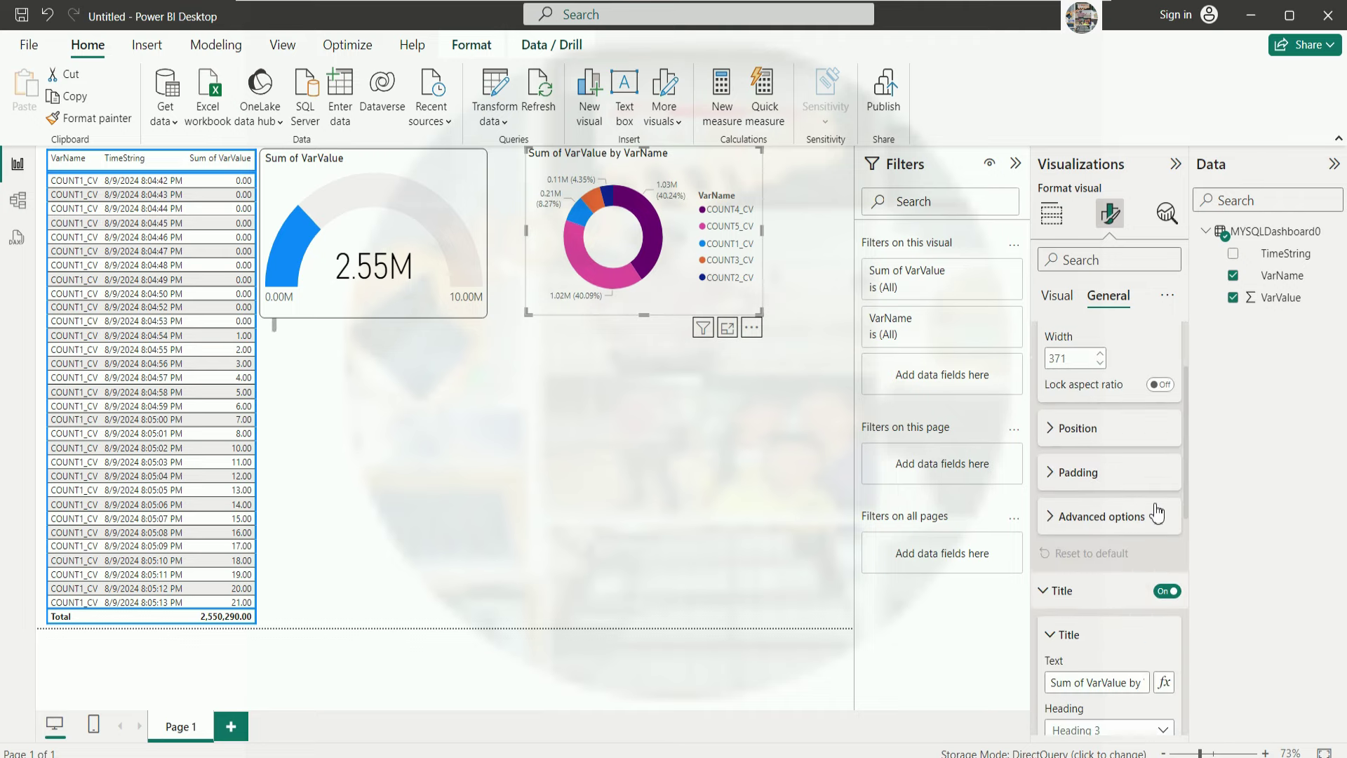
pyautogui.click(1054, 517)
pyautogui.click(1054, 480)
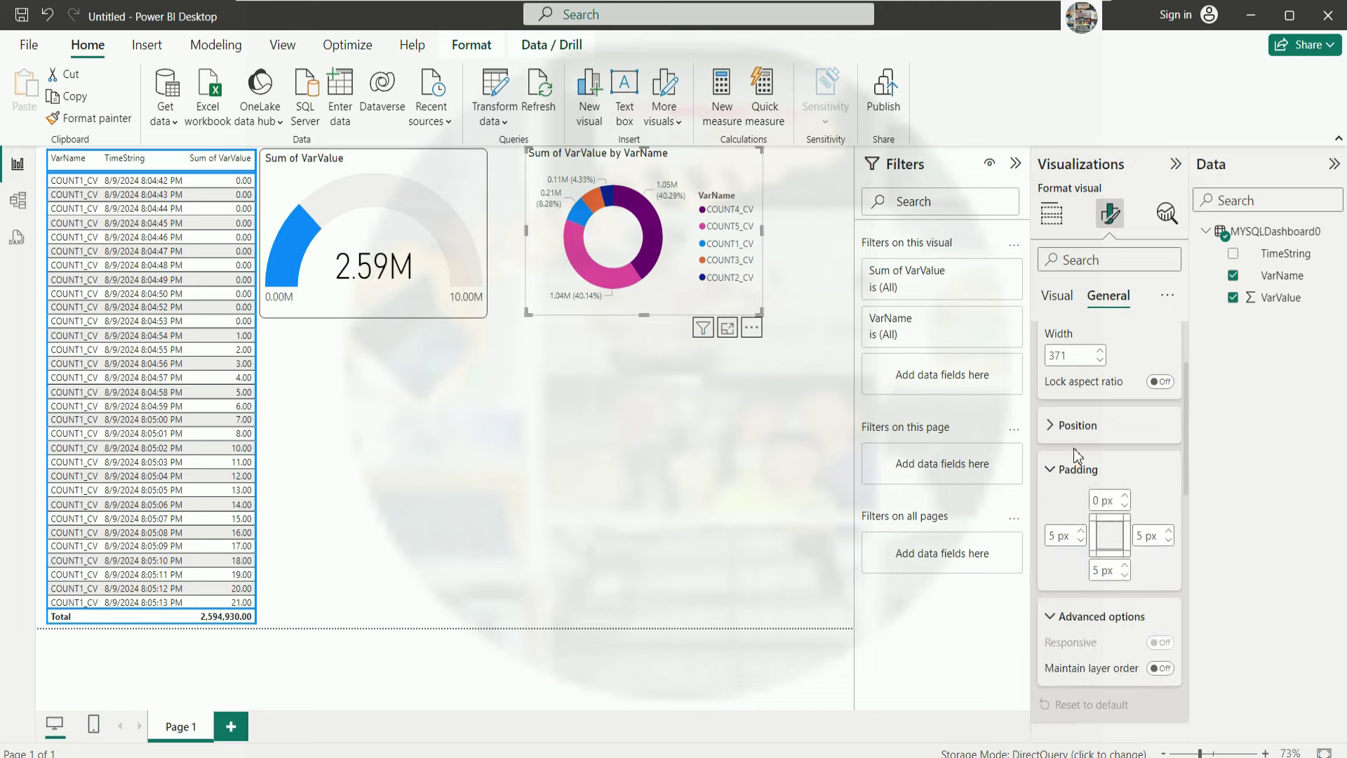
pyautogui.click(1056, 435)
pyautogui.scroll(3, 1145, 440)
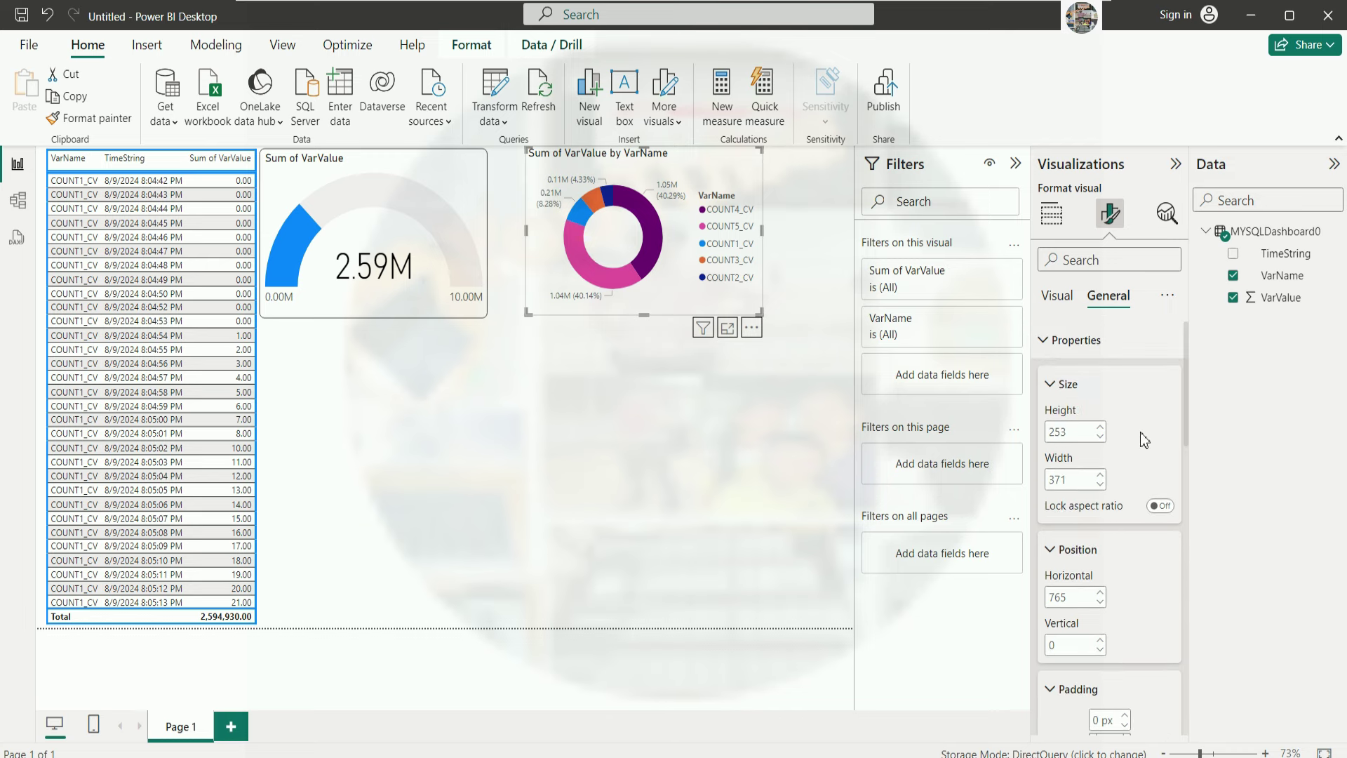
# Centre the titles of the donut chart and the gauge horizontally.
pyautogui.scroll(-10, 1147, 442)
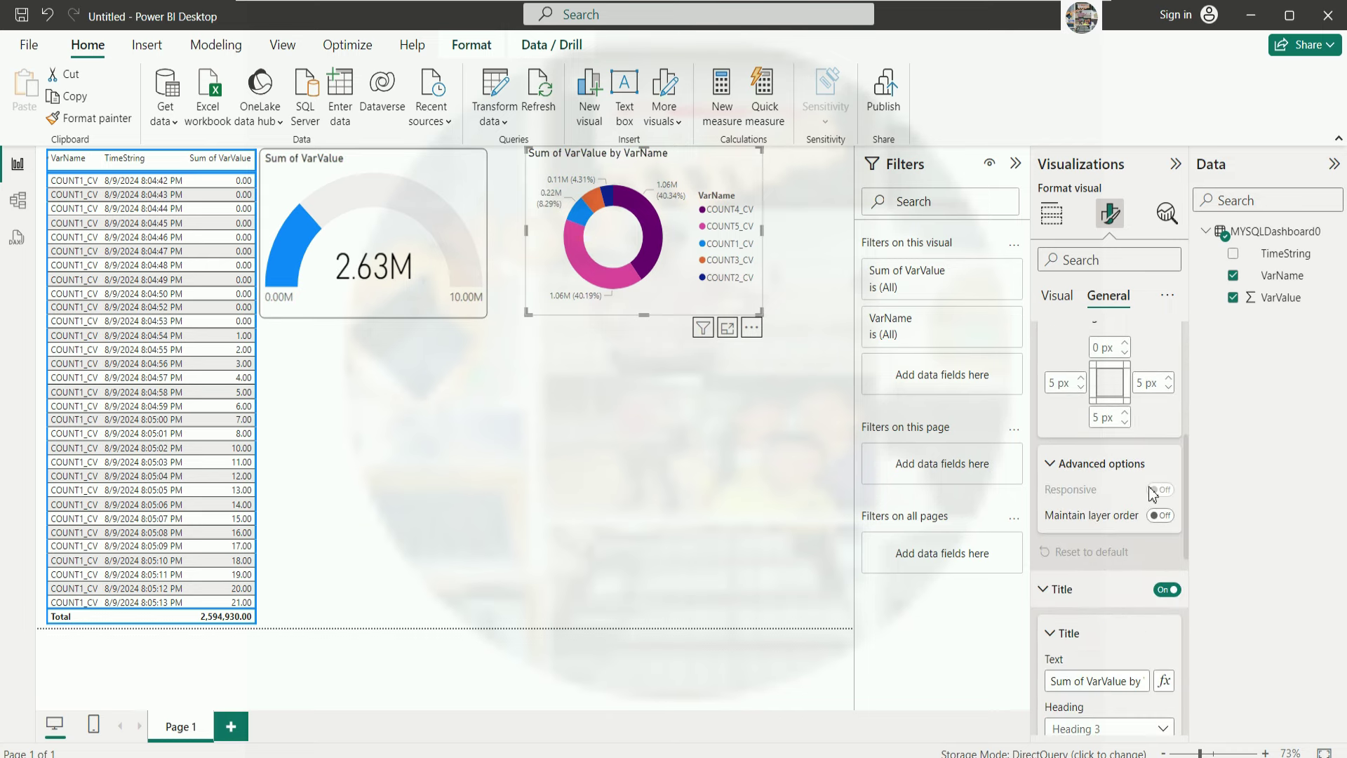
pyautogui.scroll(-2, 1156, 508)
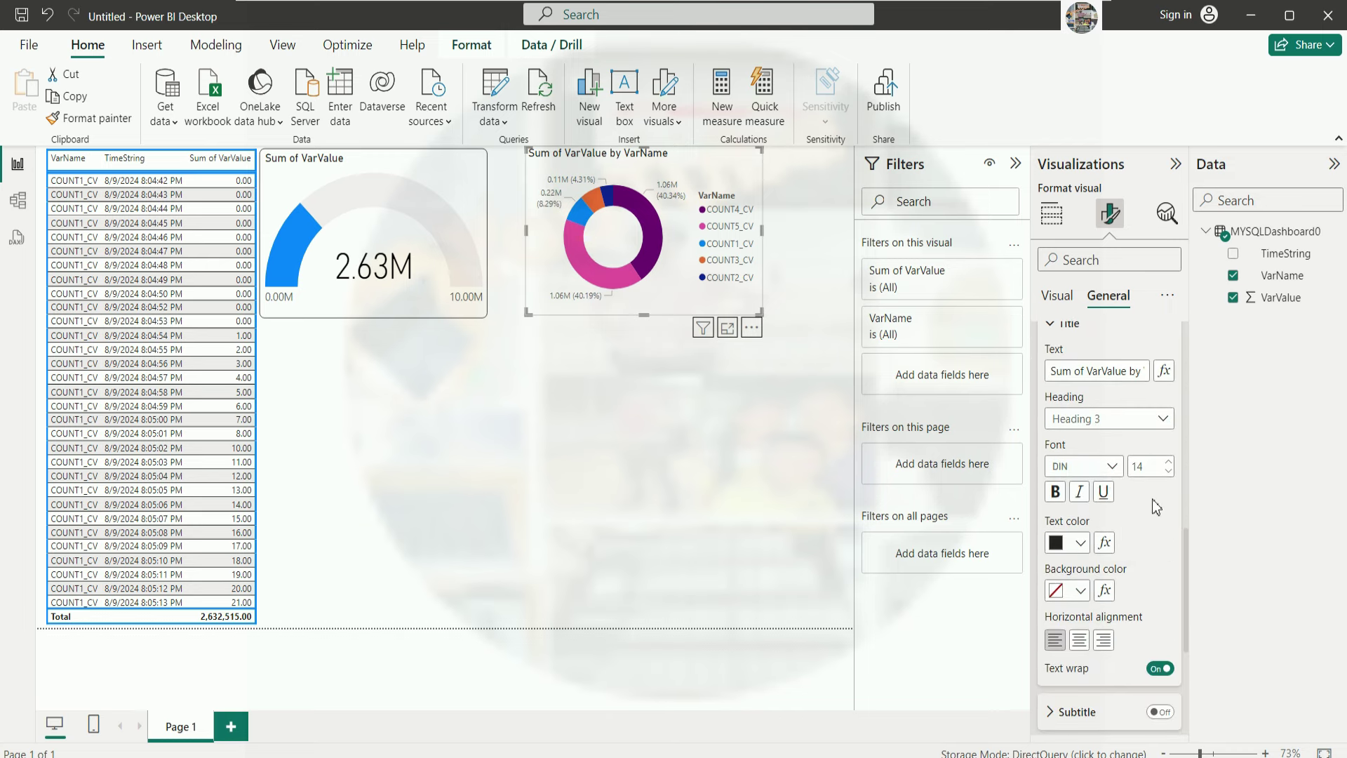
pyautogui.scroll(-2, 1157, 506)
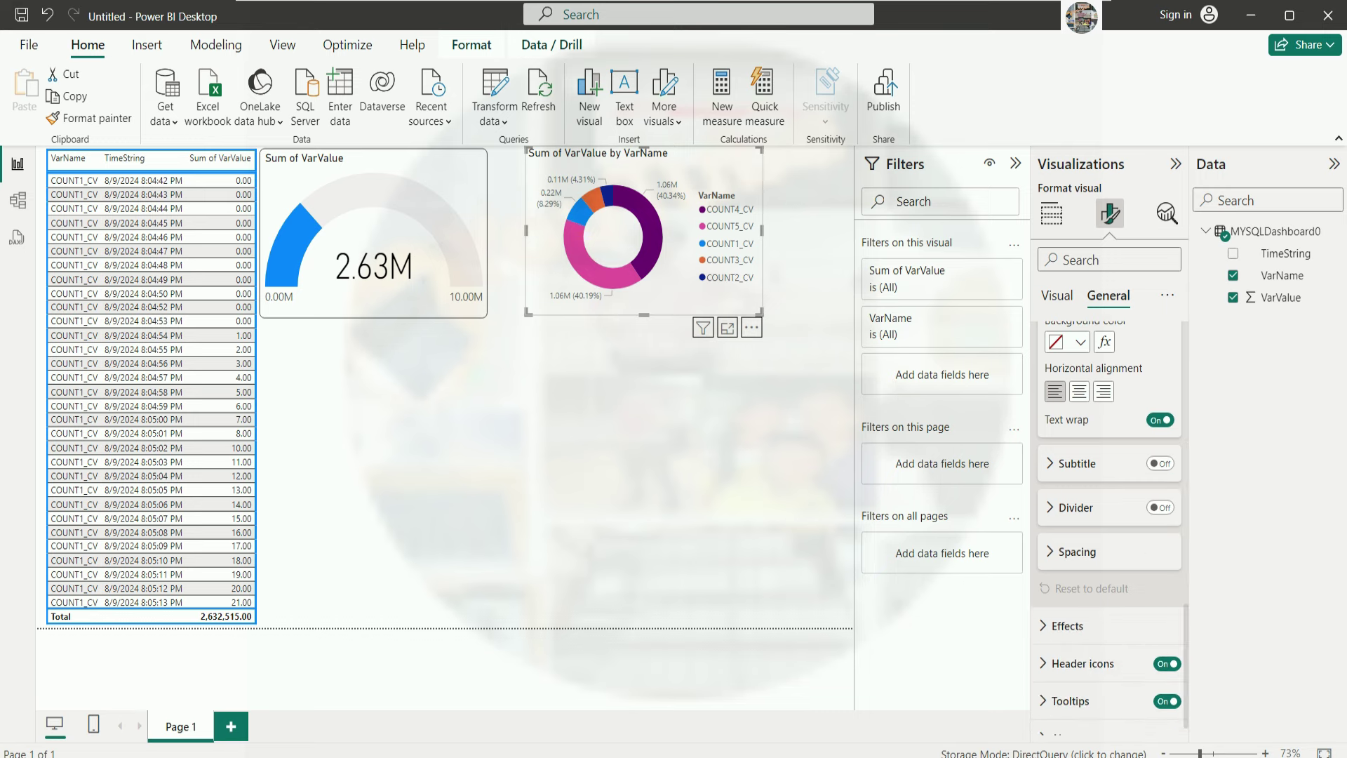
pyautogui.click(1080, 392)
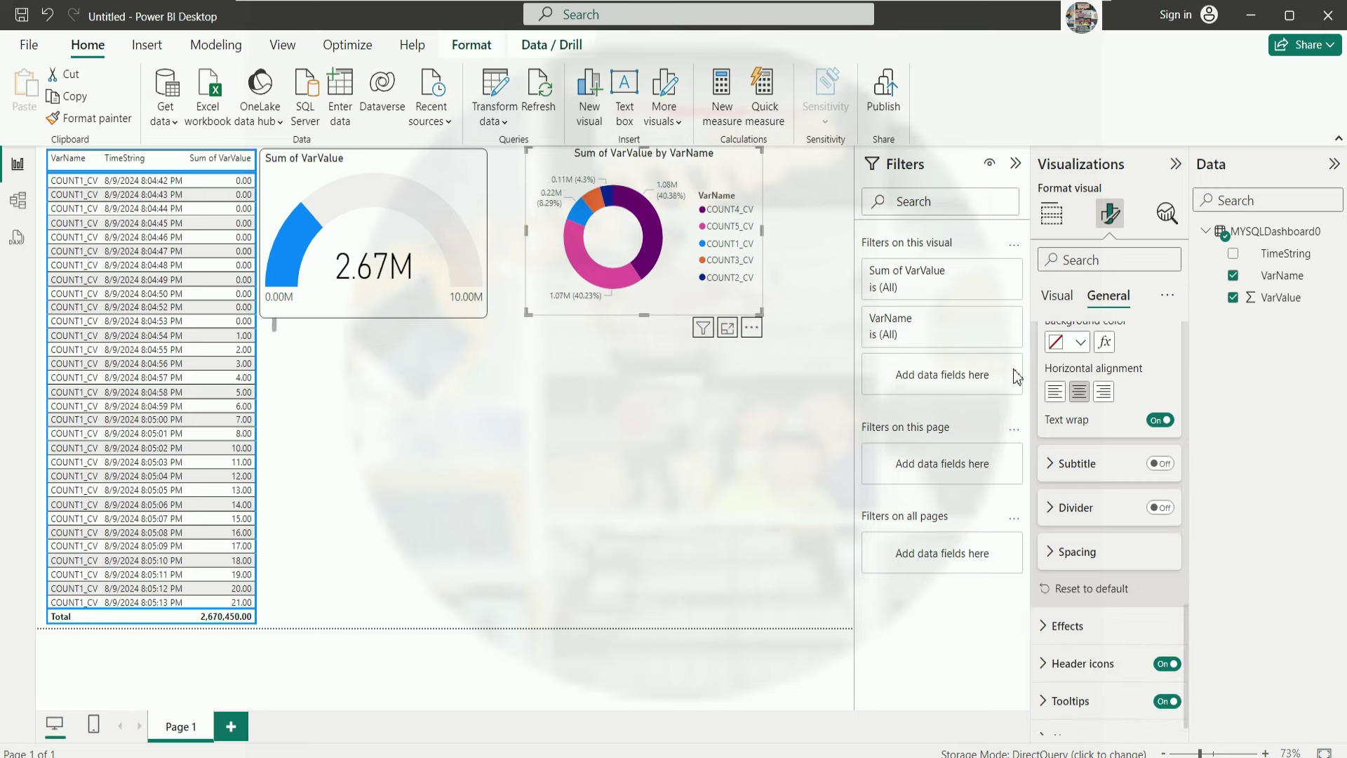
pyautogui.click(439, 174)
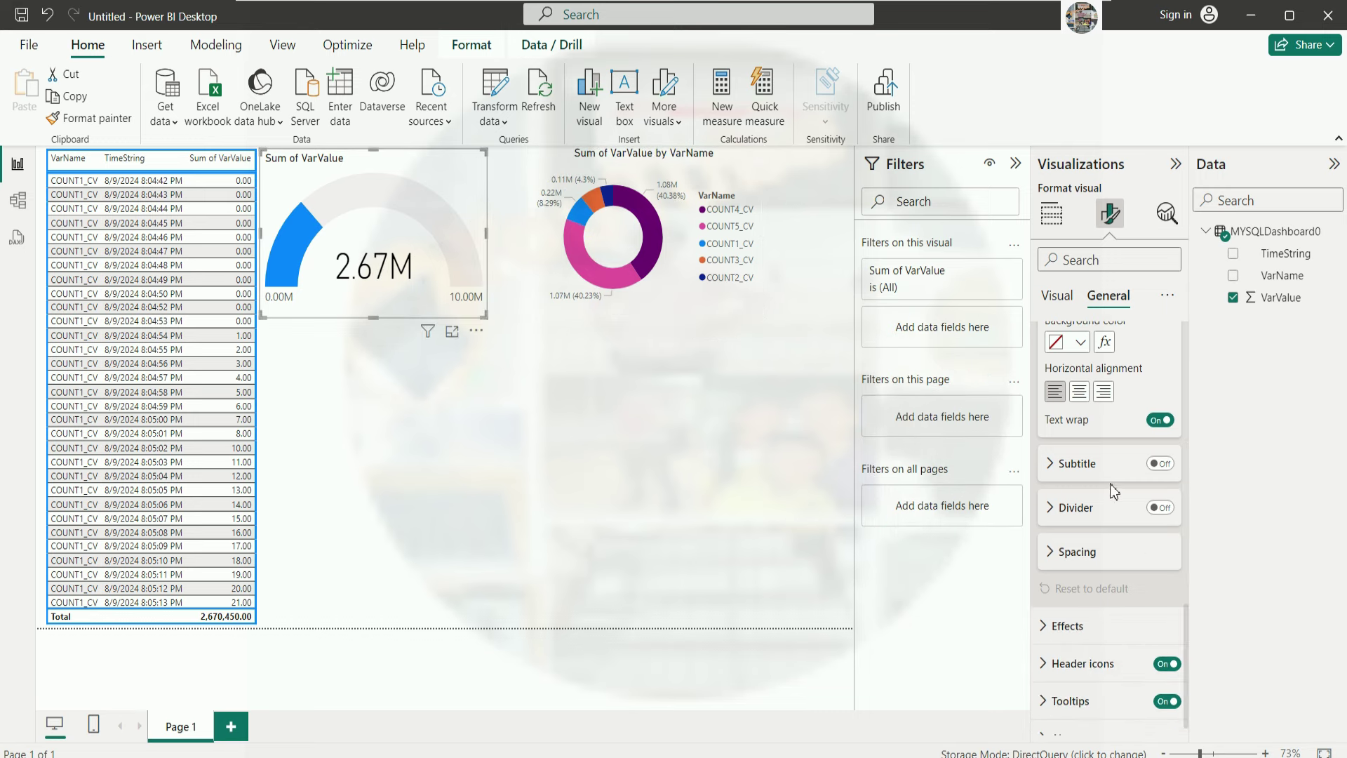
pyautogui.click(1080, 391)
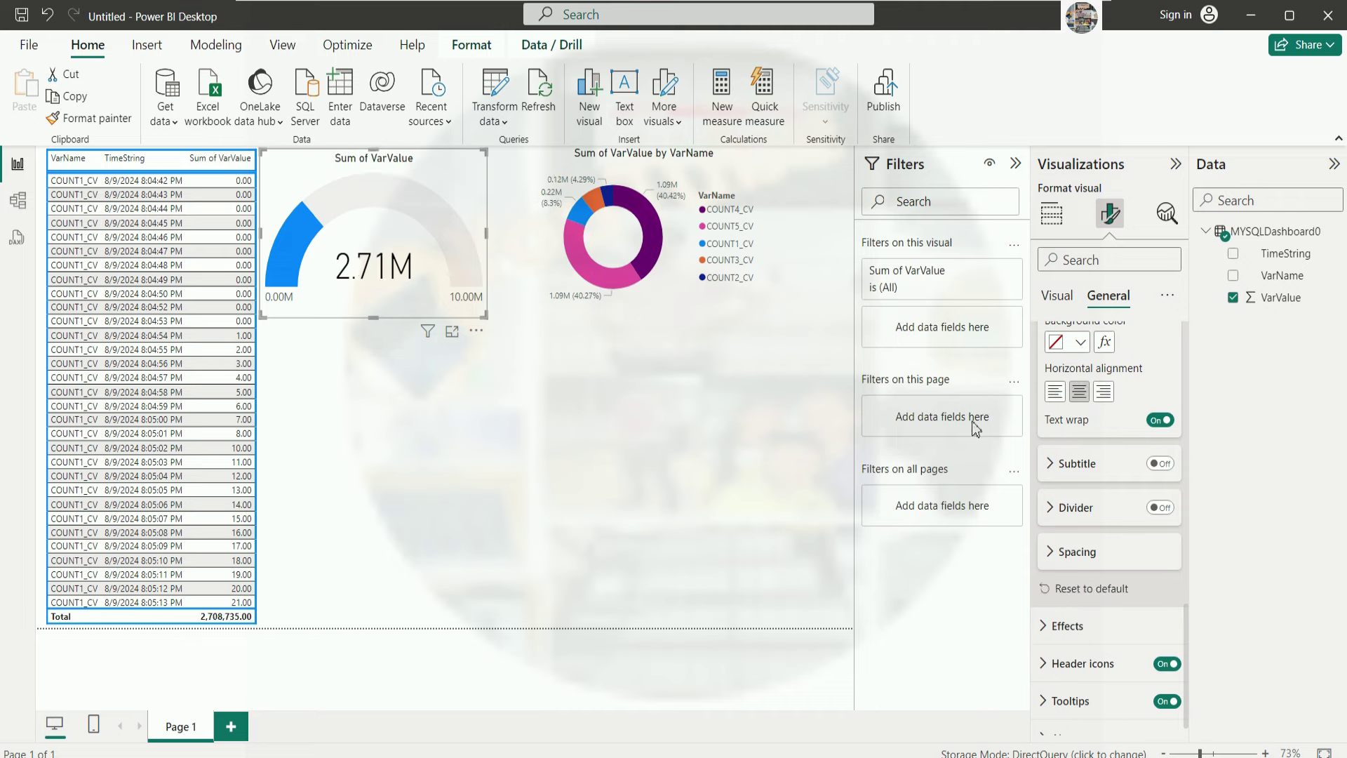
# Set the donut chart's background transparency to 58%.
pyautogui.click(722, 307)
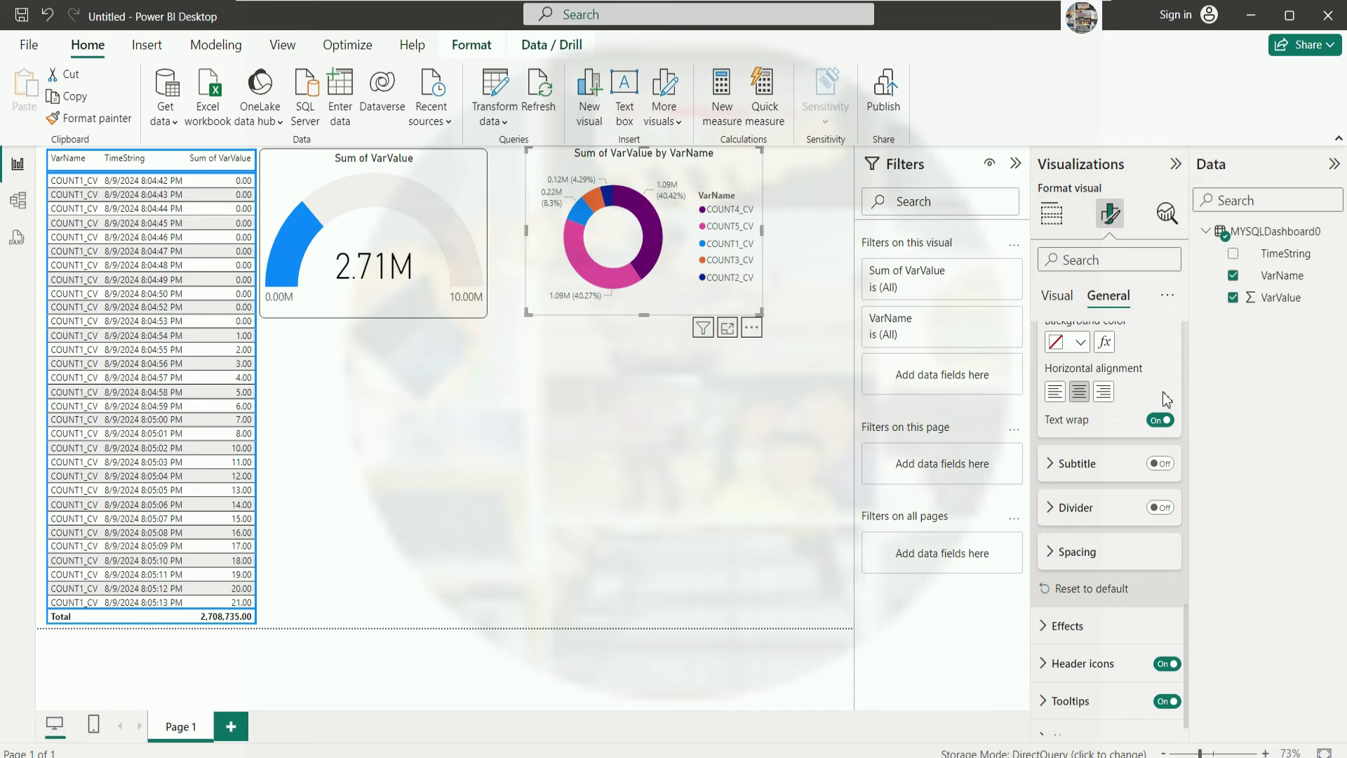
pyautogui.scroll(-1, 1126, 439)
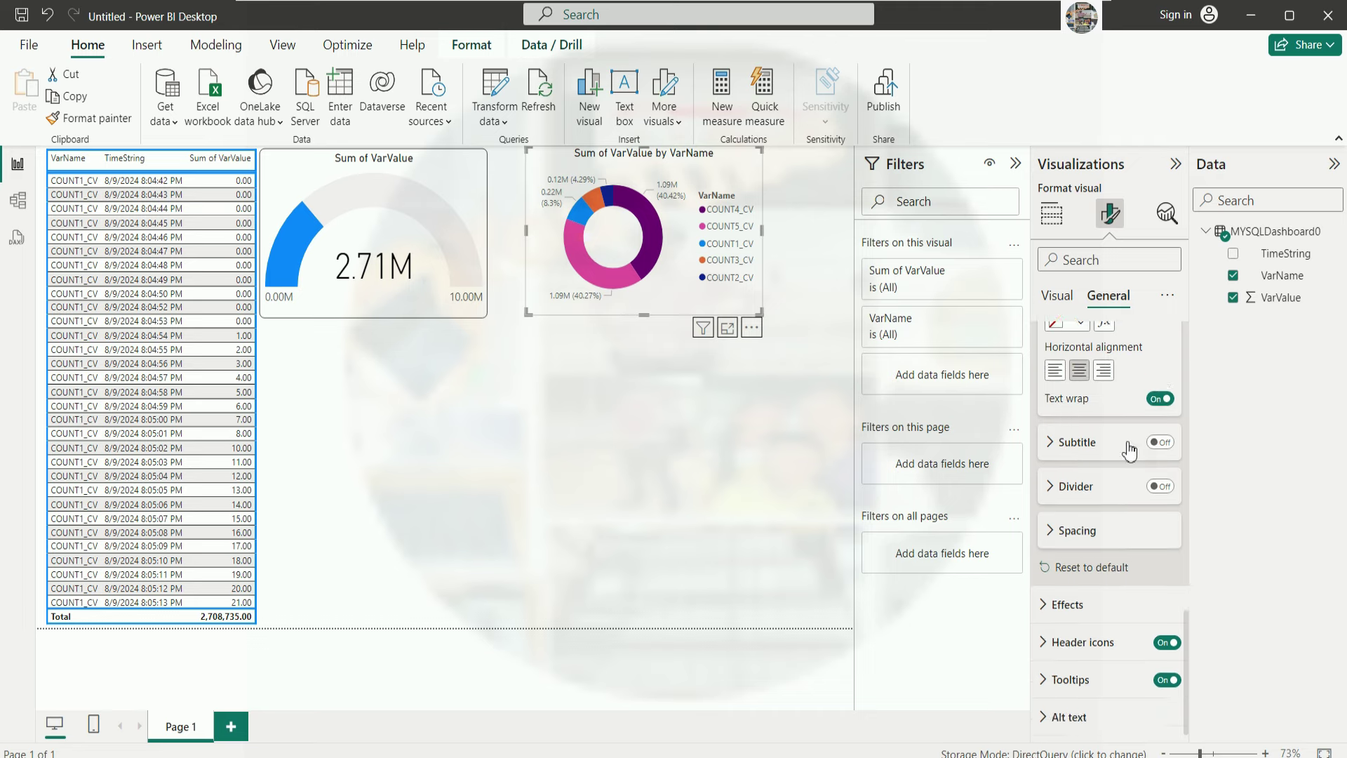
pyautogui.click(1047, 606)
pyautogui.scroll(-5, 1144, 561)
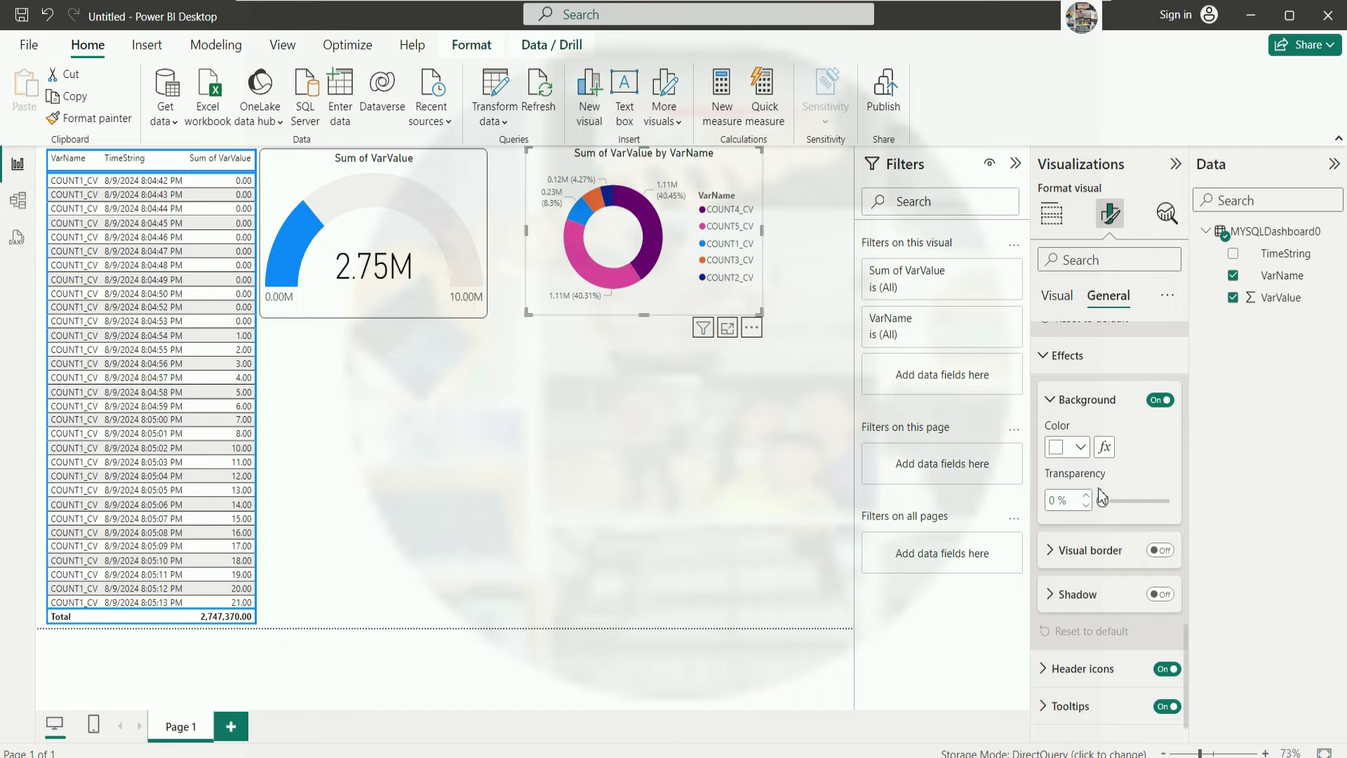
pyautogui.moveTo(1107, 501); pyautogui.dragTo(1141, 501)
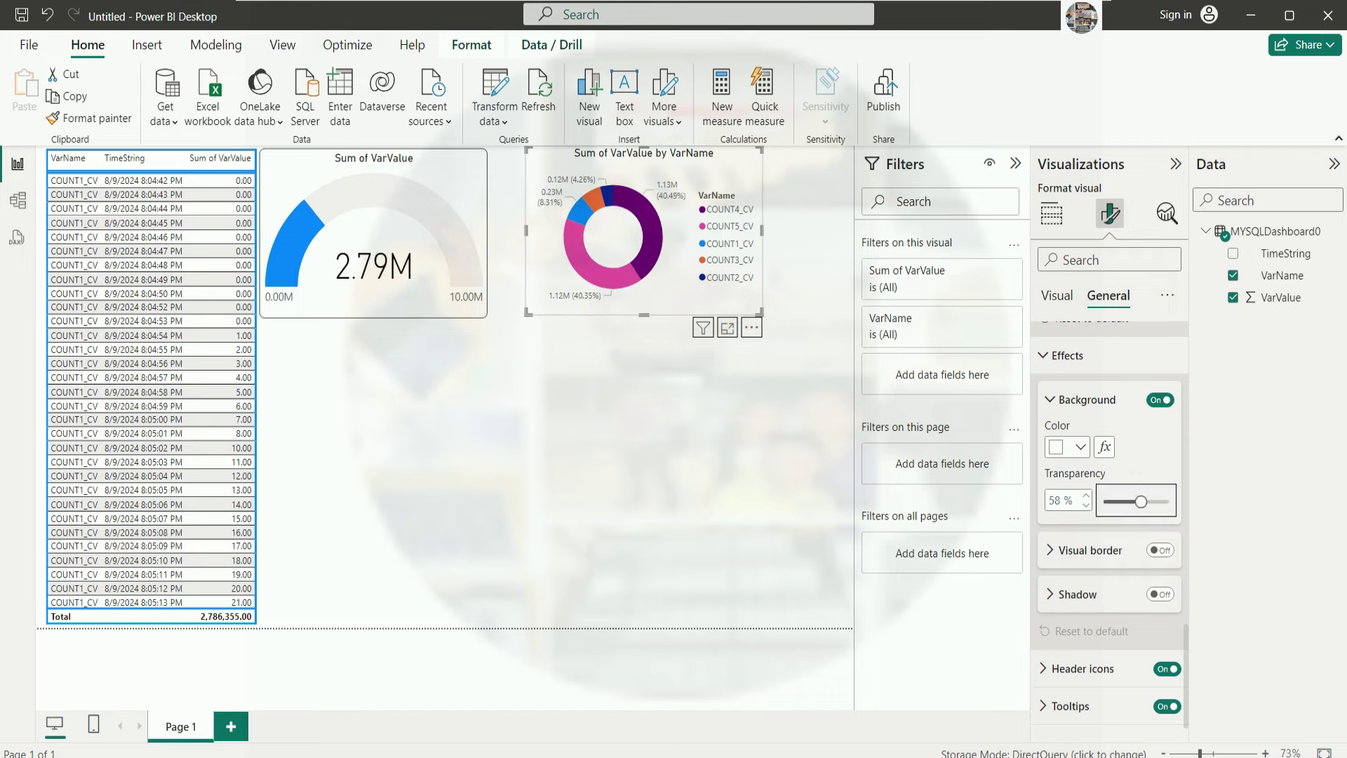
# Enable a visual border around the donut chart with 19 px rounded corners.
pyautogui.click(1160, 550)
pyautogui.click(1053, 550)
pyautogui.scroll(-2, 1080, 555)
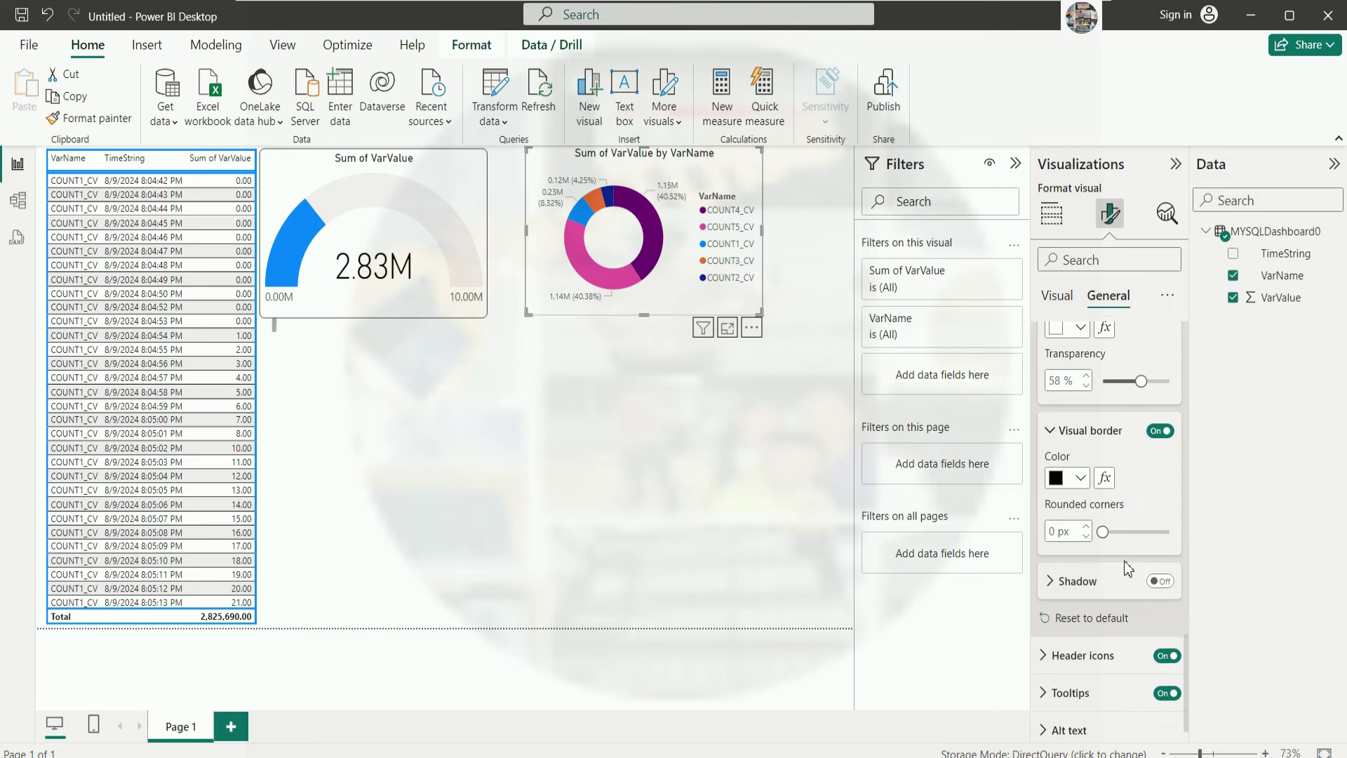
pyautogui.moveTo(1101, 531); pyautogui.dragTo(1144, 527)
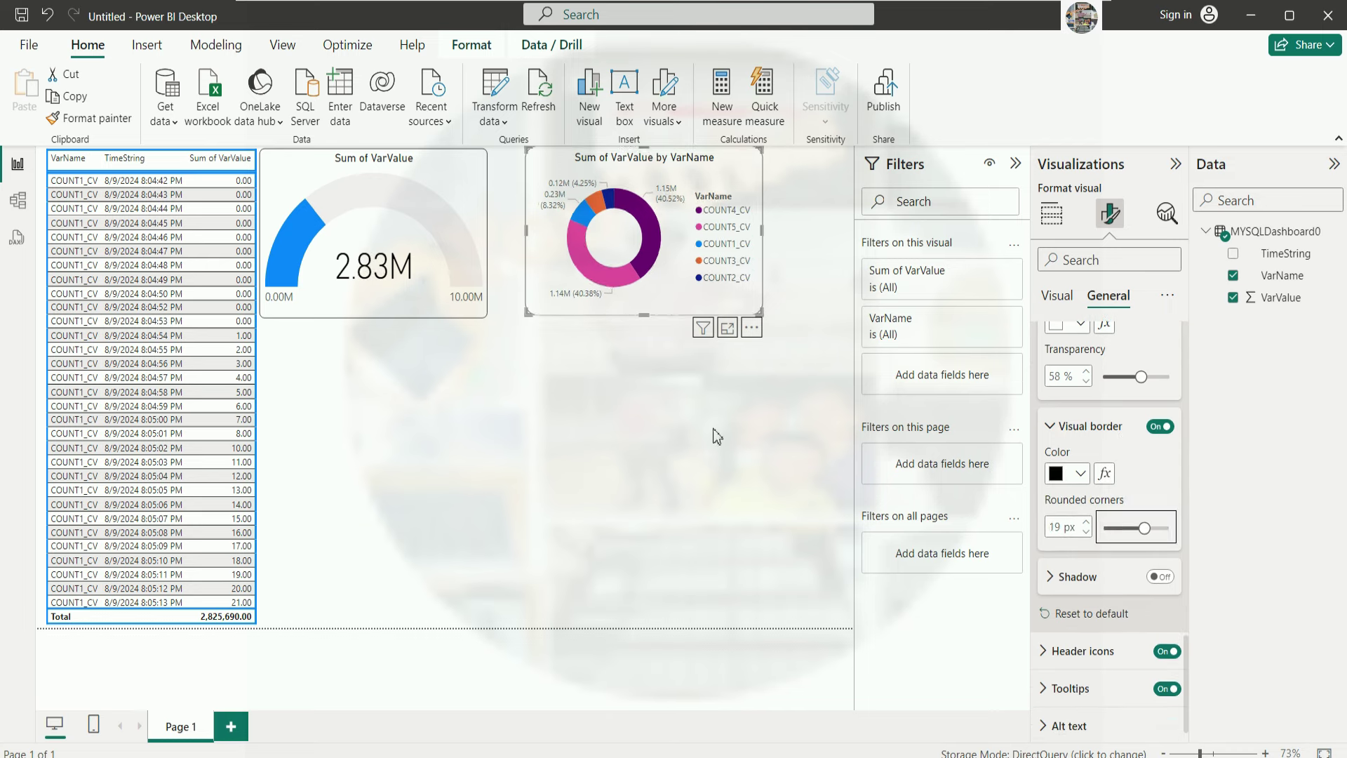
pyautogui.click(751, 430)
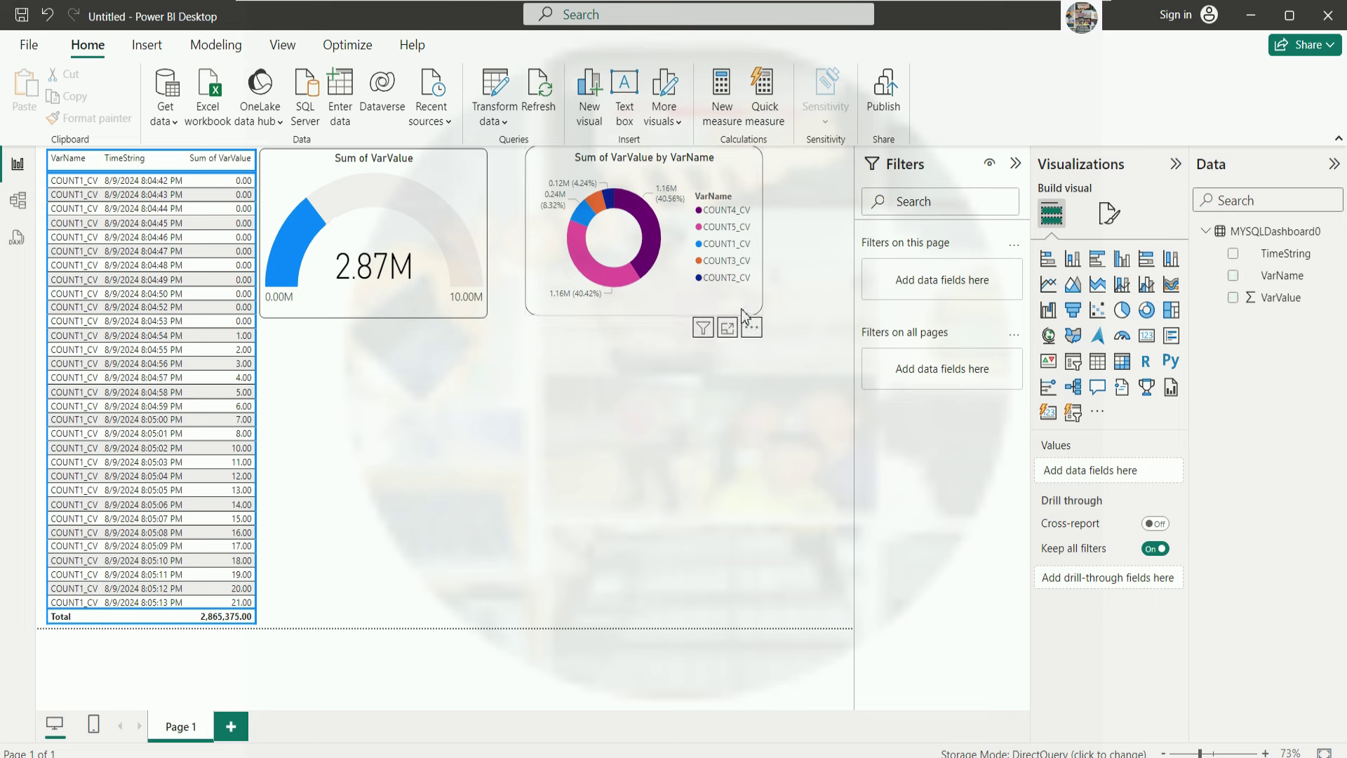
# Move the donut chart to the page's right edge, and widen it and the gauge to narrow the gap between them.
pyautogui.moveTo(723, 323); pyautogui.dragTo(828, 319)
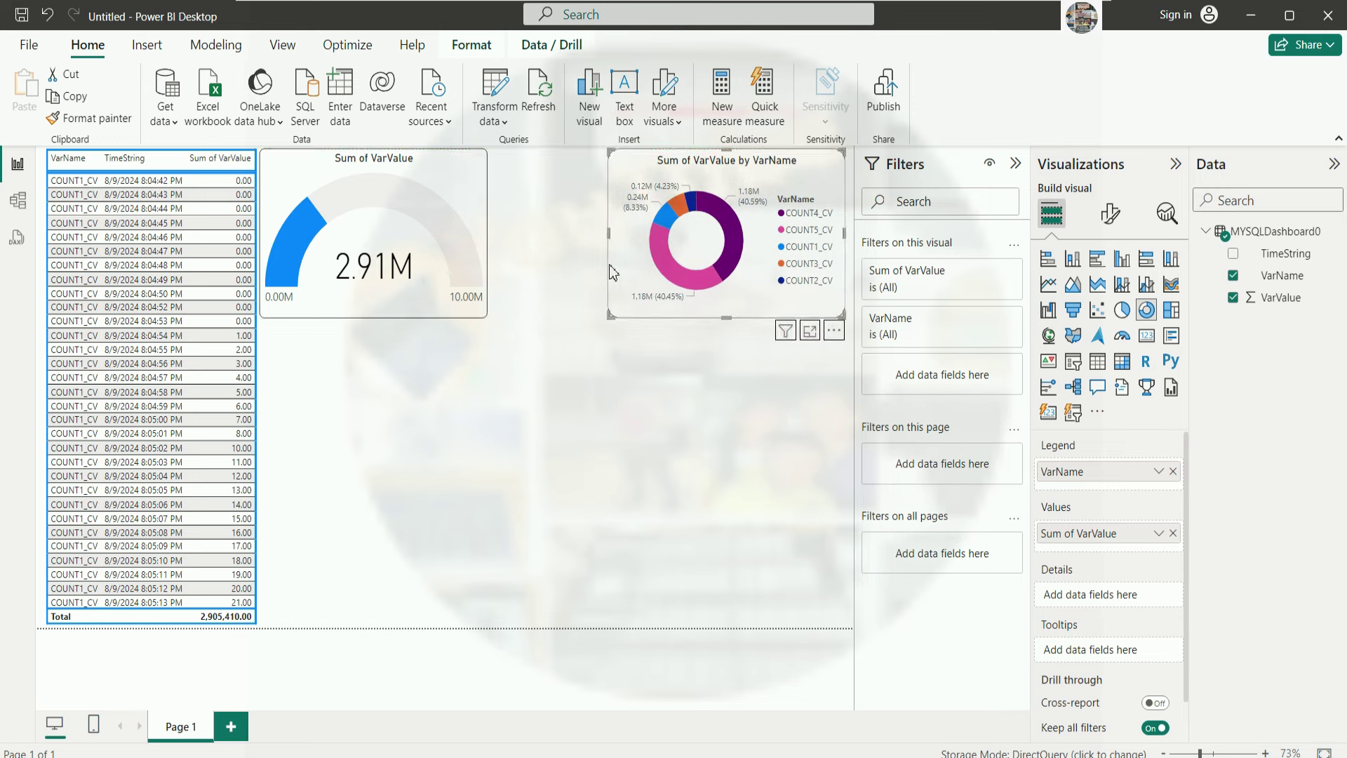
pyautogui.moveTo(609, 233); pyautogui.dragTo(555, 248)
pyautogui.click(485, 253)
pyautogui.click(583, 398)
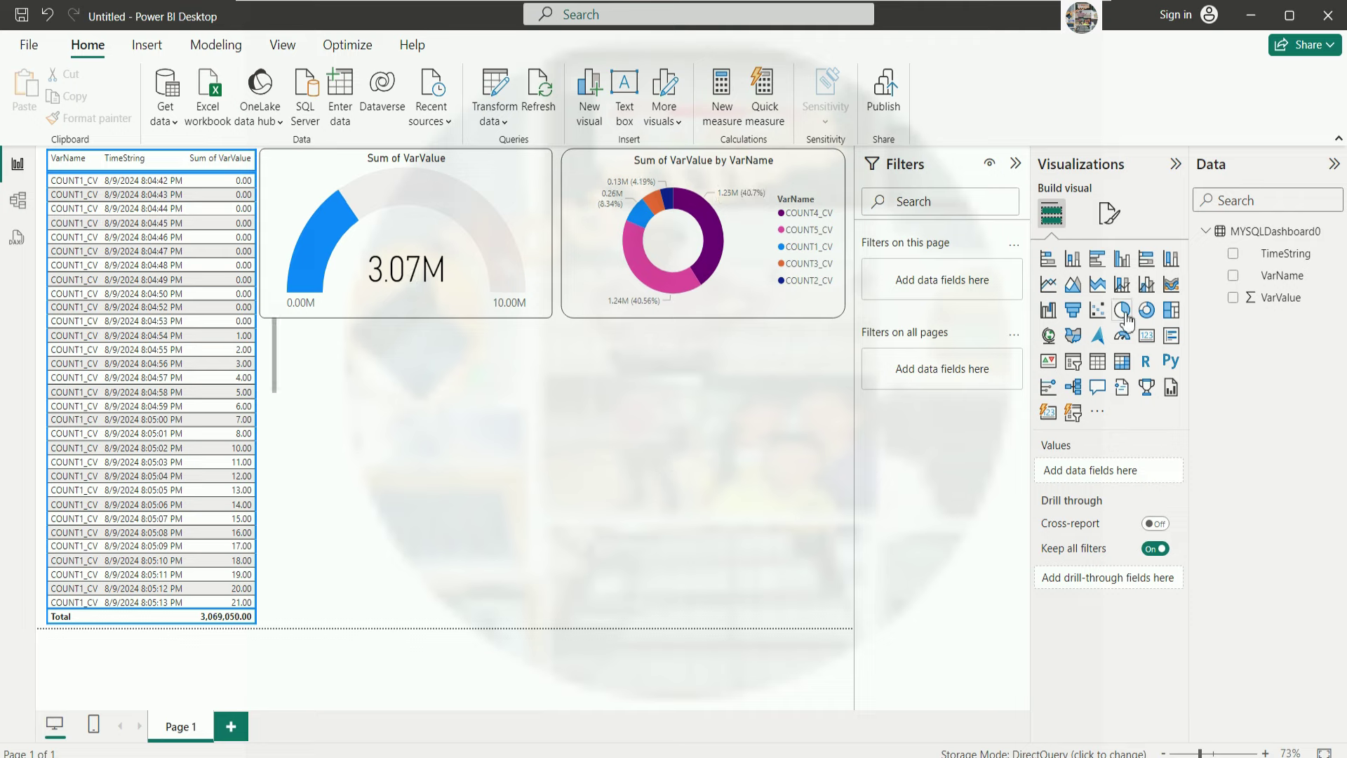
# Add a pie chart below the gauge with VarValue as its values and VarName as its legend.
pyautogui.click(1124, 313)
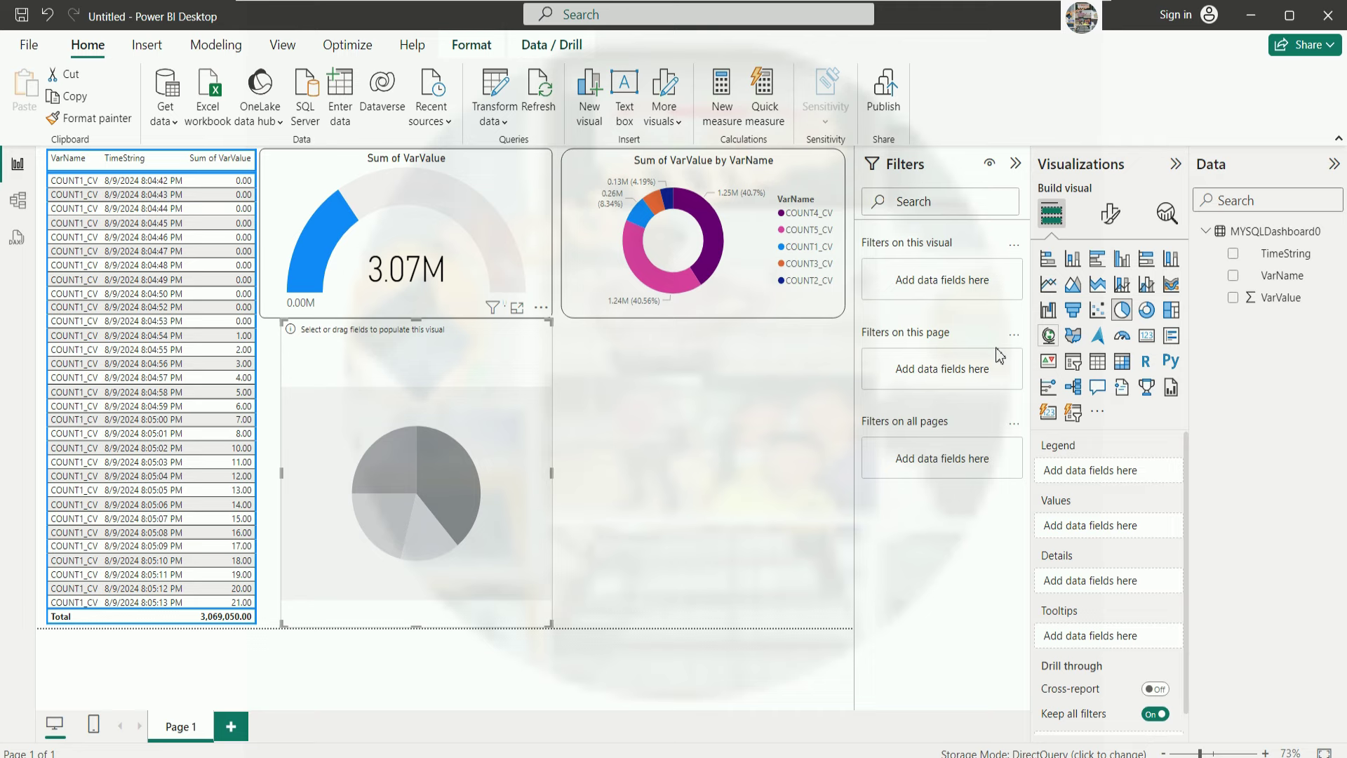
pyautogui.click(1110, 213)
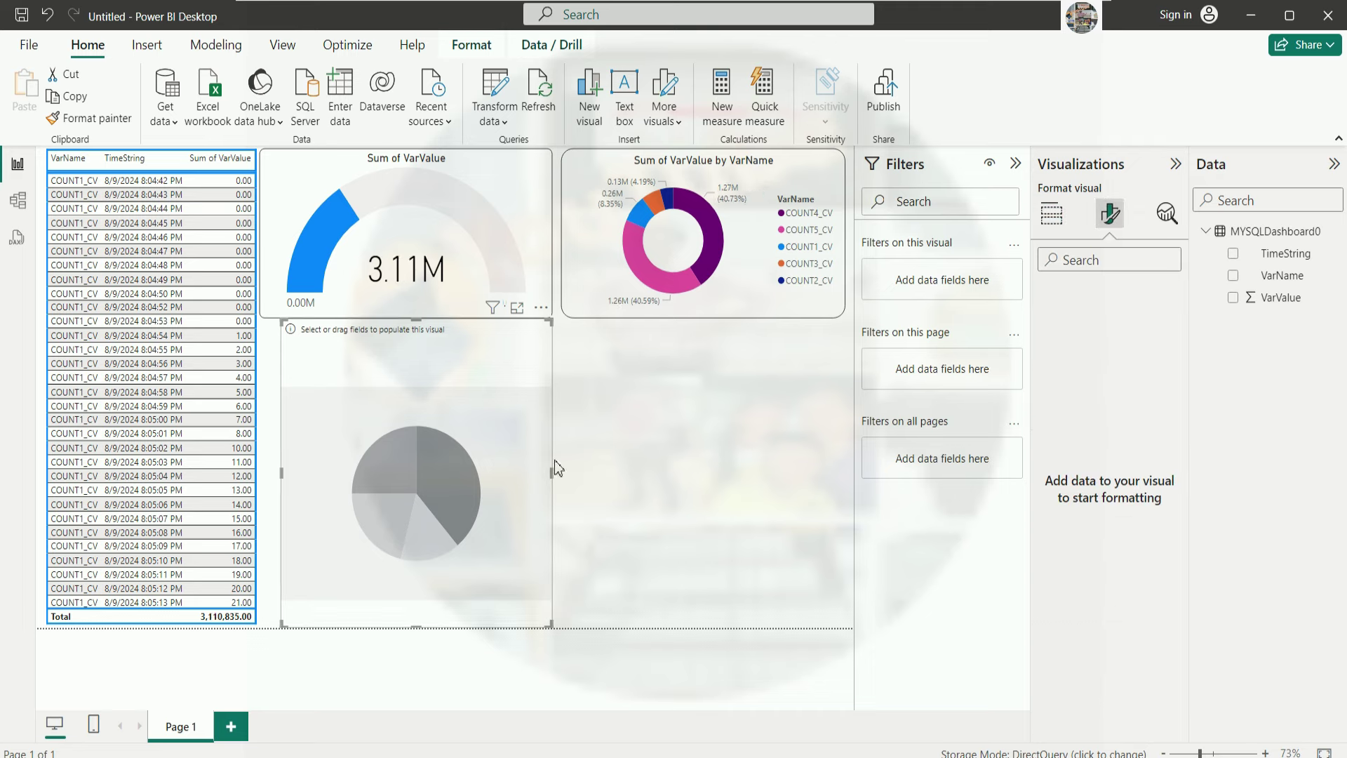
pyautogui.click(1051, 214)
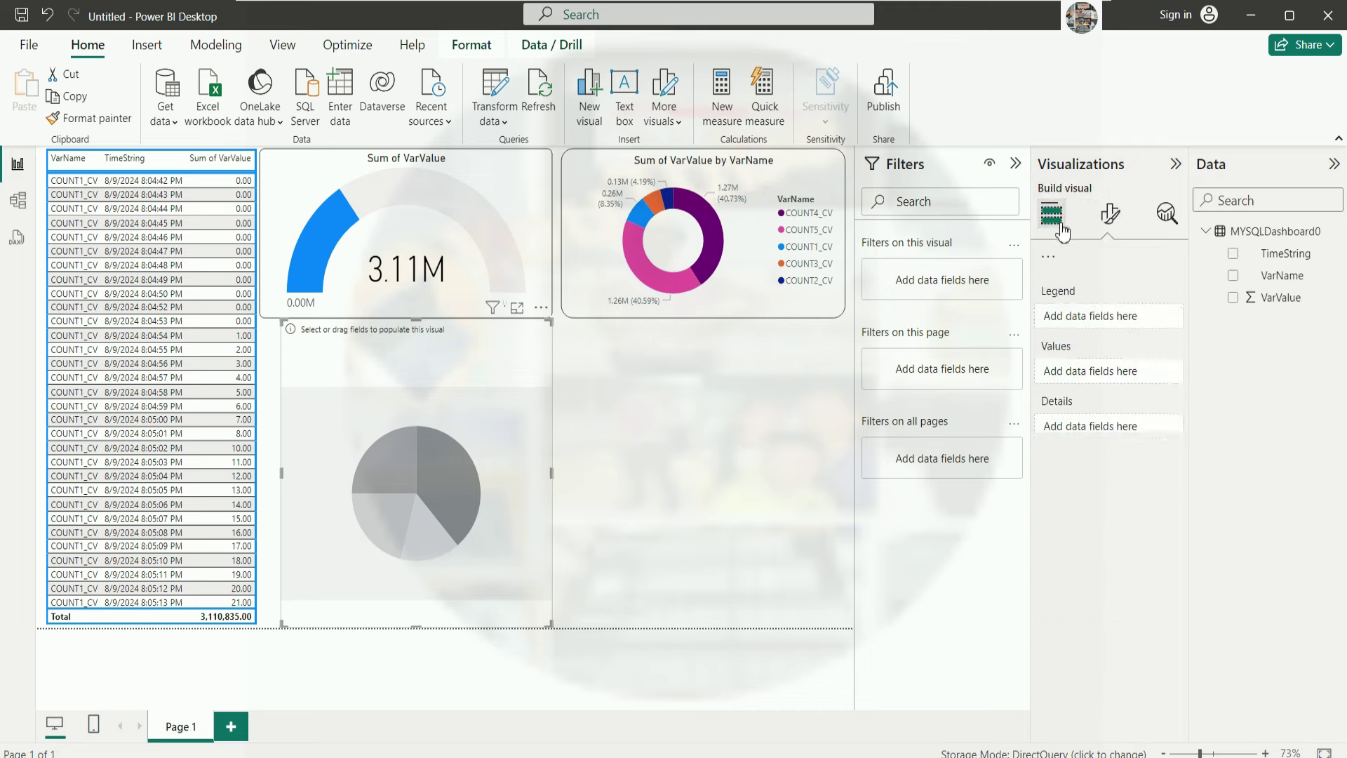
pyautogui.click(1235, 298)
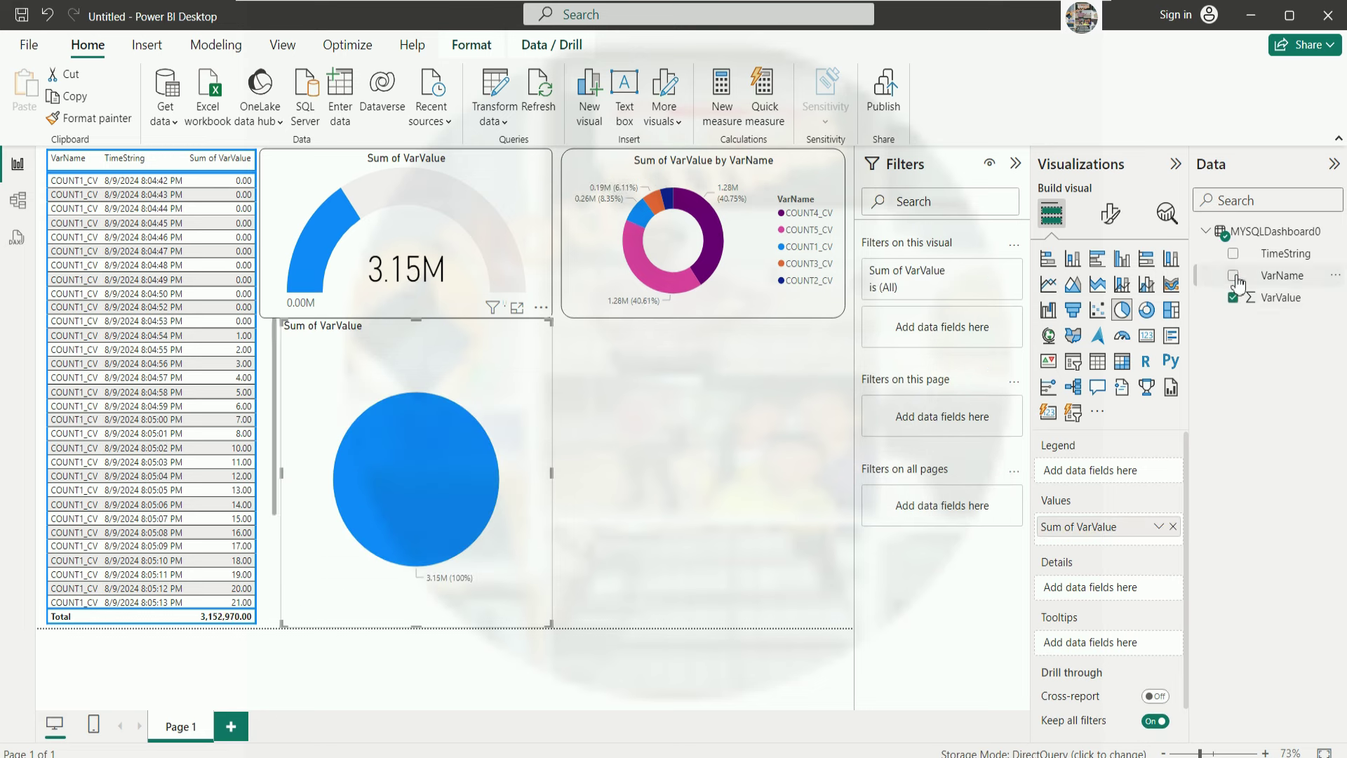
pyautogui.click(1234, 276)
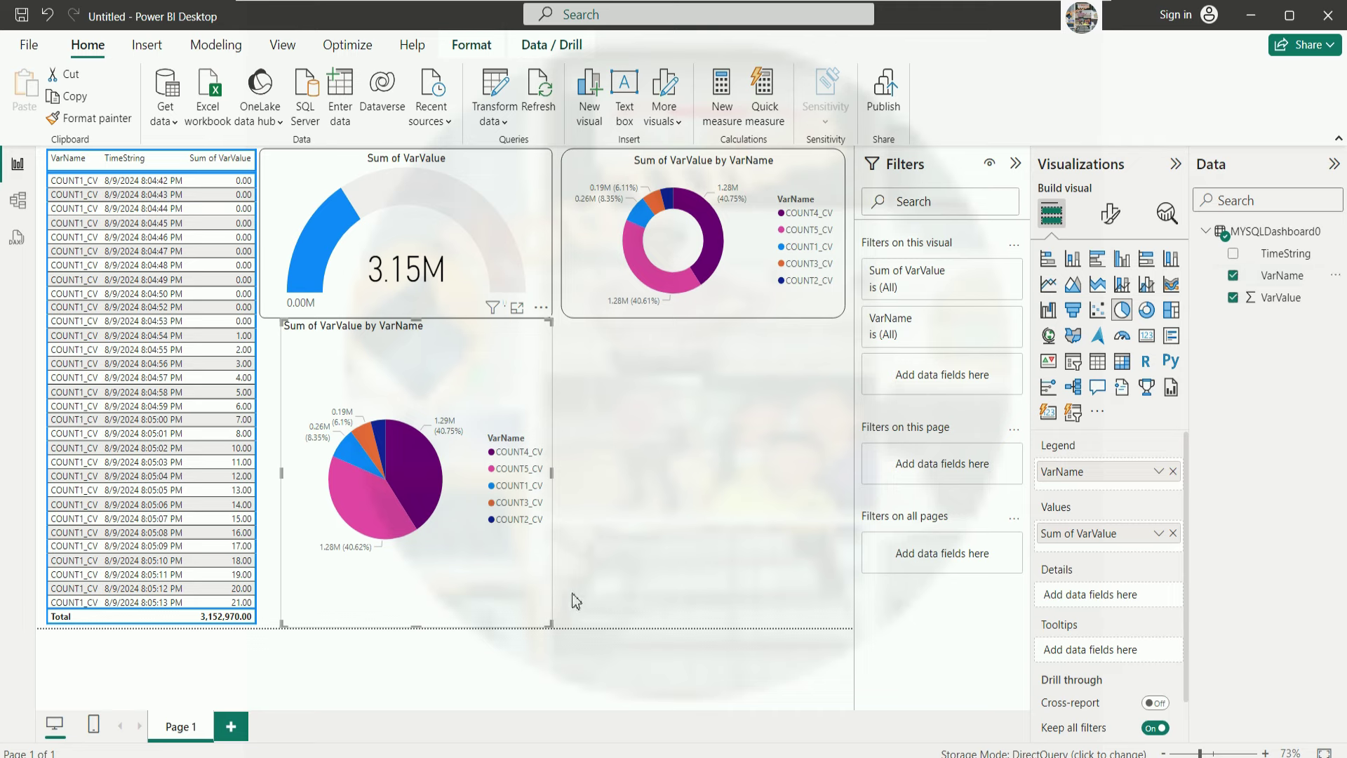
# Examine the pie chart's general properties, including its size, position, padding and advanced options.
pyautogui.click(1110, 213)
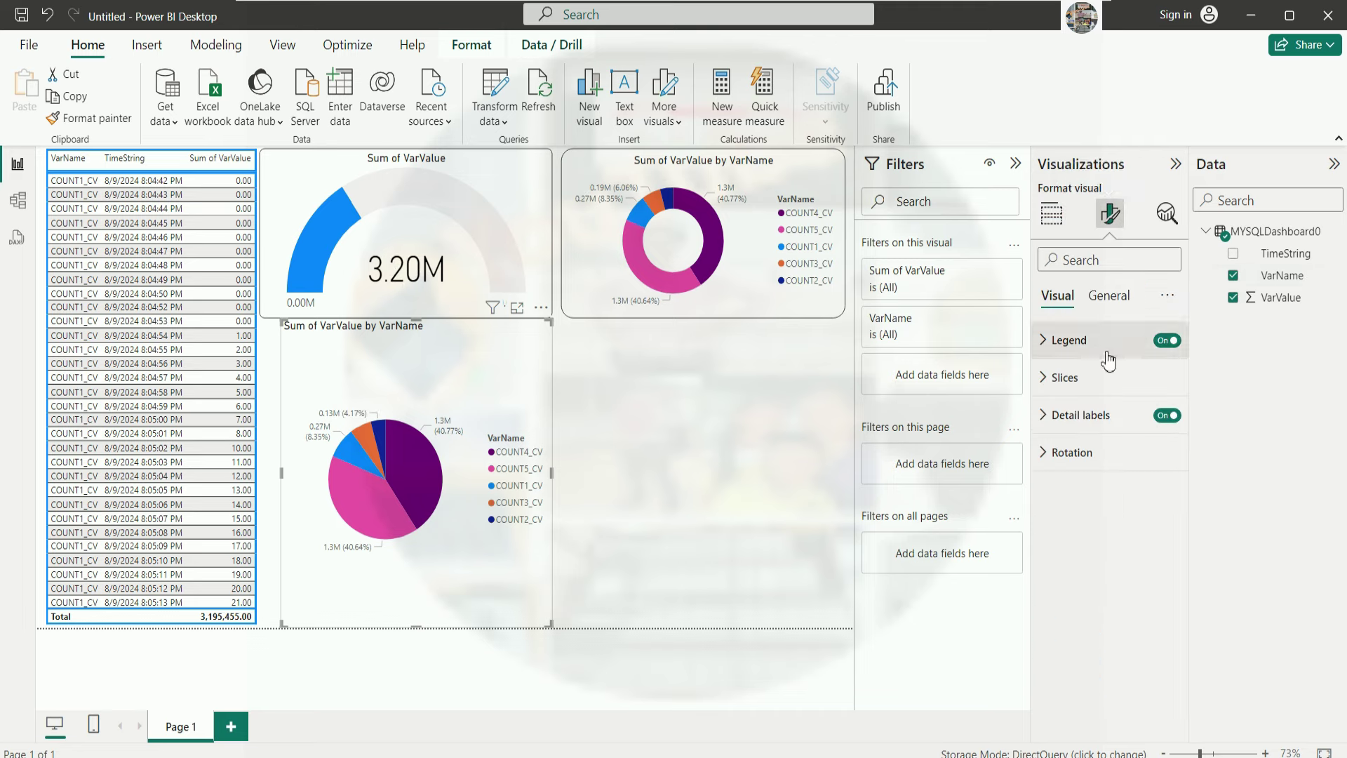
pyautogui.click(1109, 295)
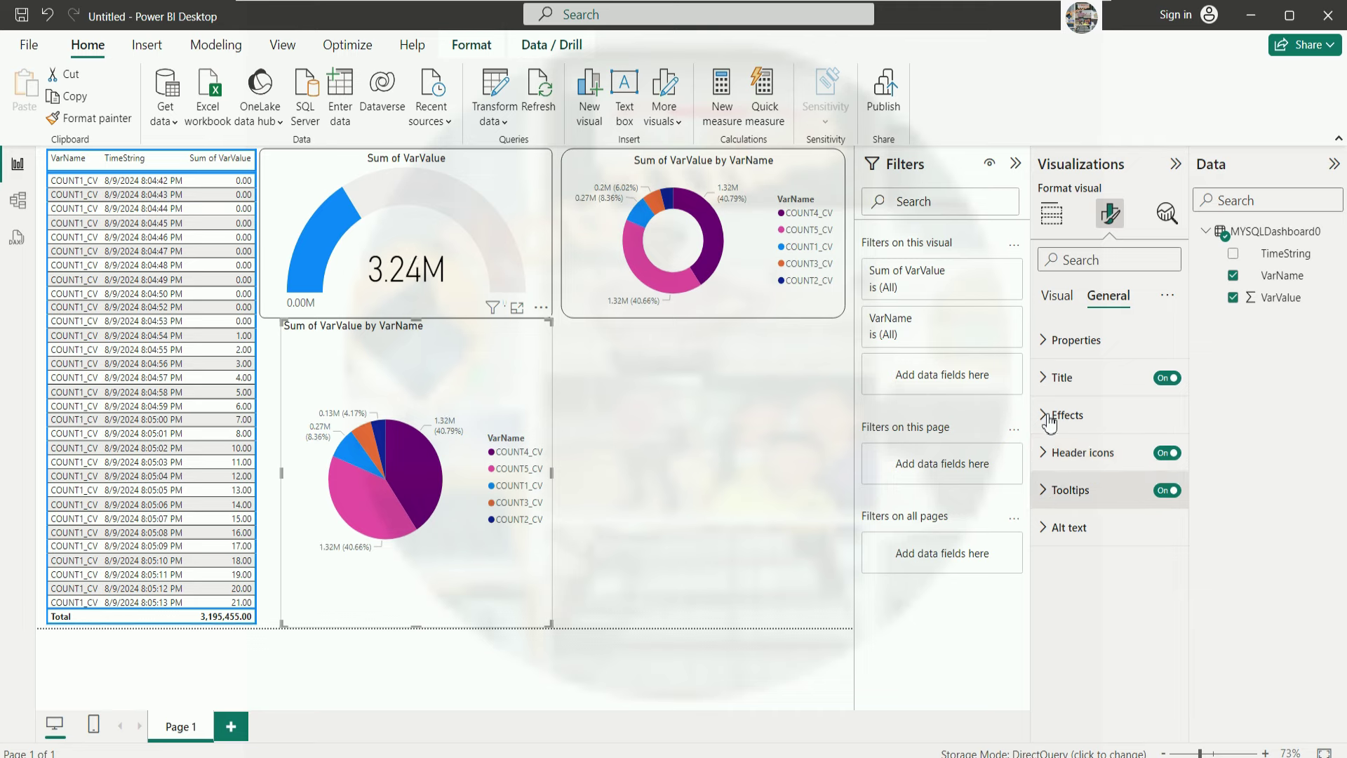
pyautogui.click(1049, 341)
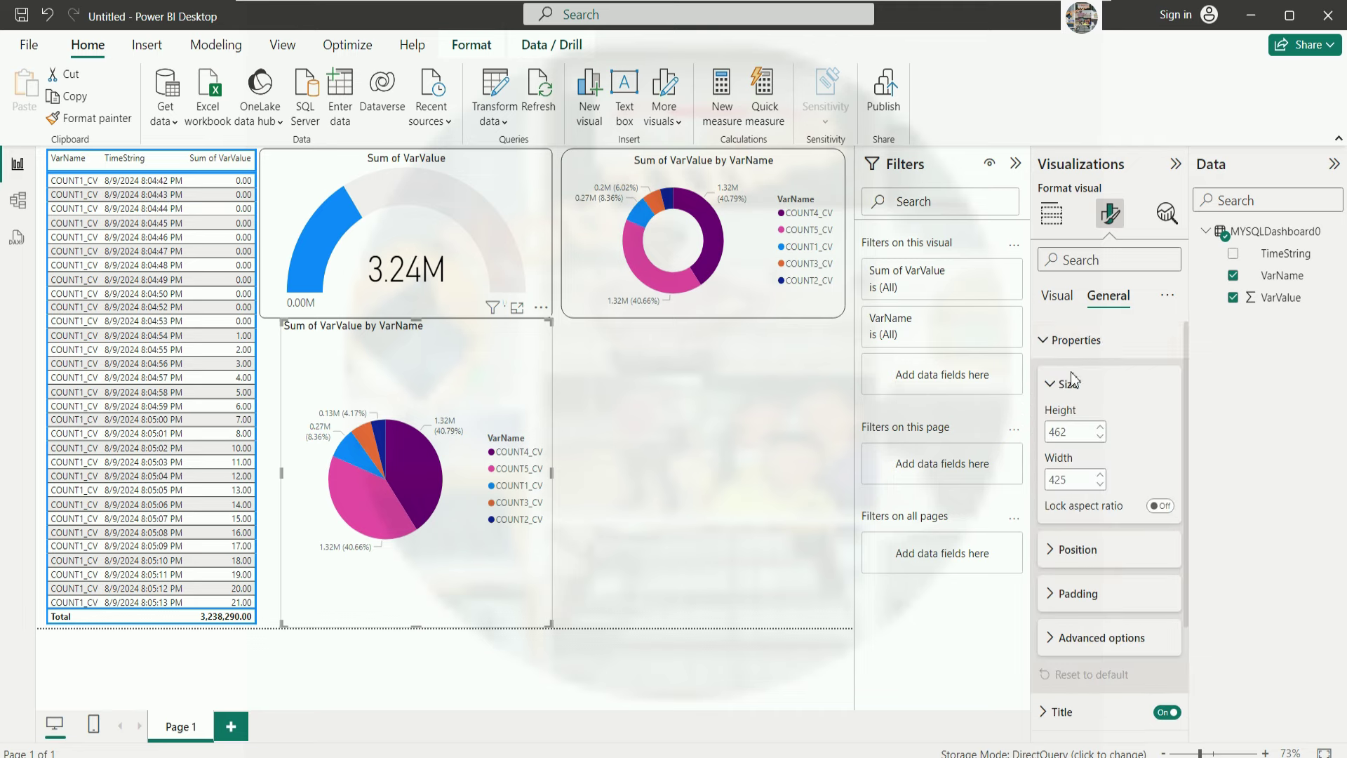
pyautogui.scroll(-1, 1108, 538)
pyautogui.scroll(-1, 1107, 538)
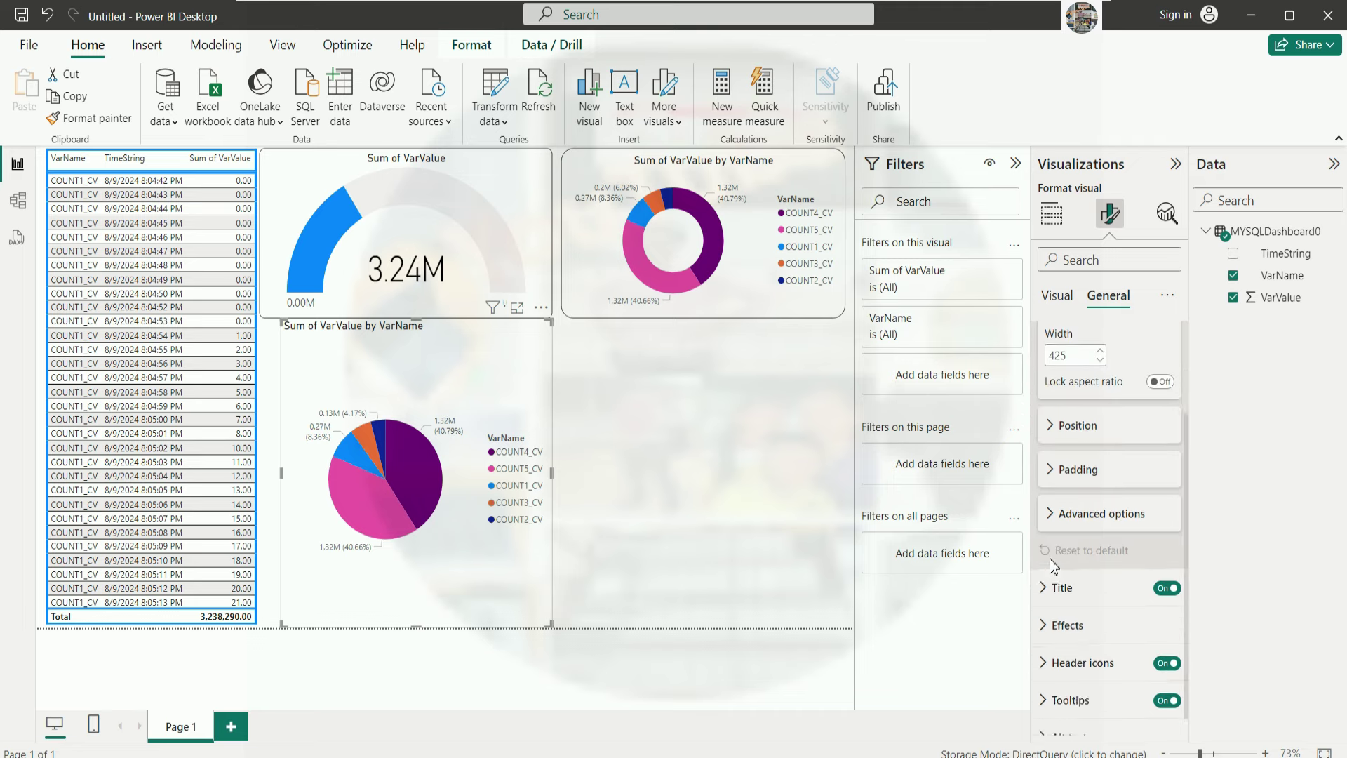
pyautogui.click(1052, 426)
pyautogui.scroll(-2, 1049, 463)
pyautogui.click(1052, 449)
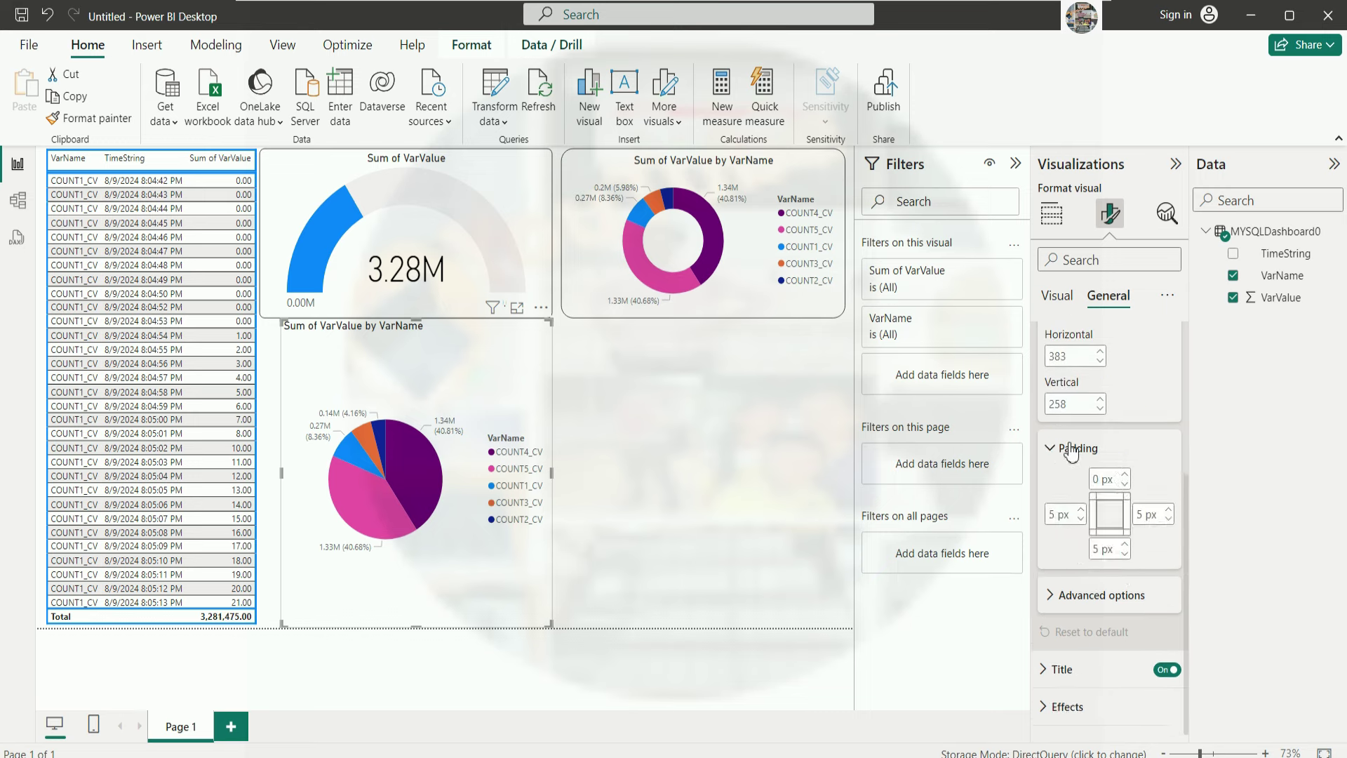
pyautogui.scroll(-2, 1095, 491)
pyautogui.click(1050, 492)
pyautogui.scroll(-1, 1053, 498)
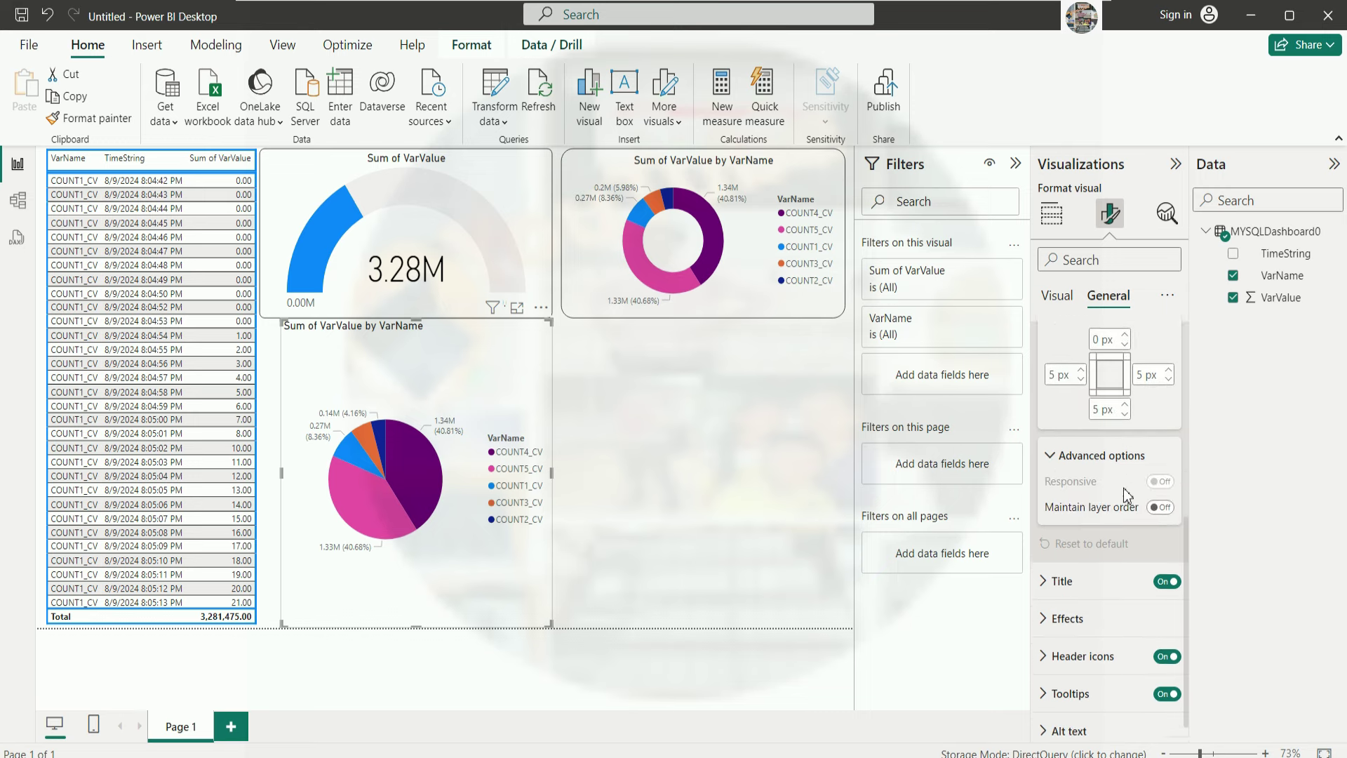
pyautogui.scroll(5, 1094, 485)
pyautogui.scroll(1, 1125, 470)
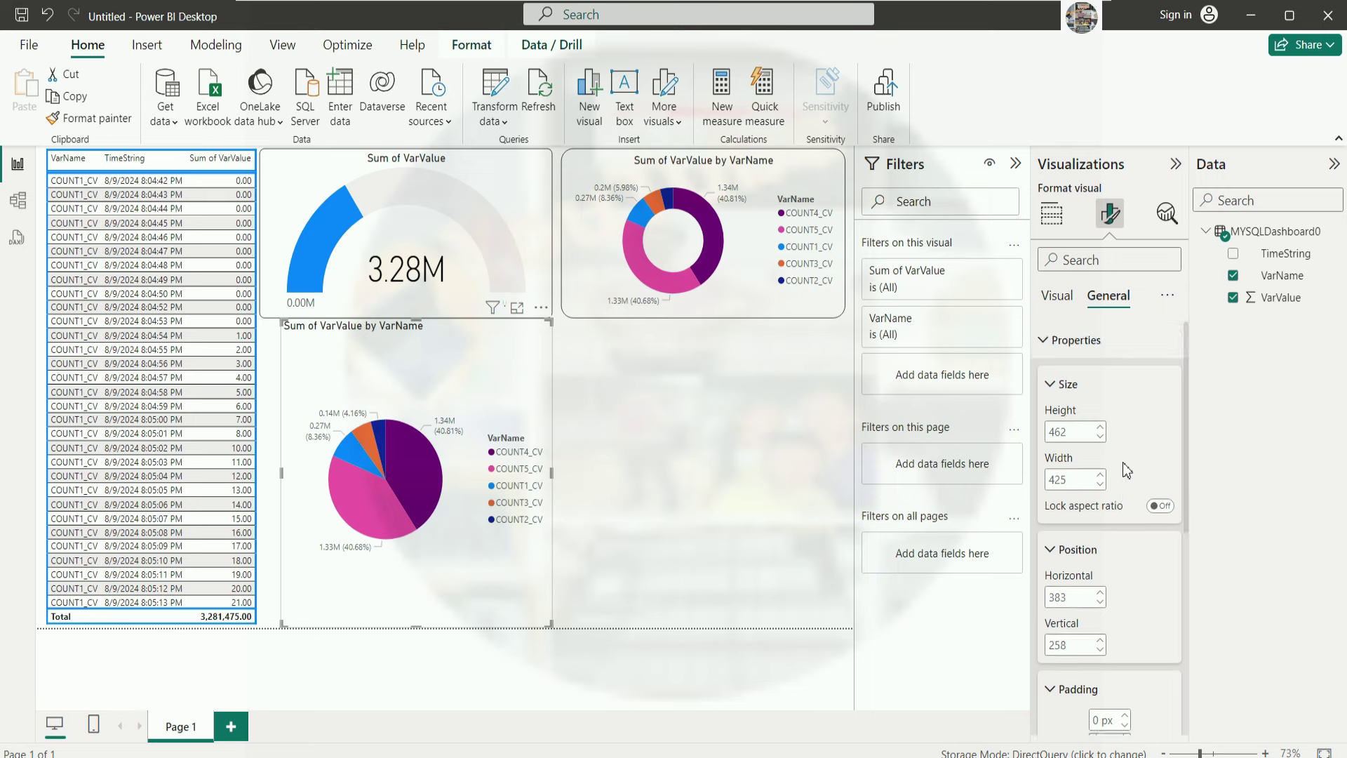
# Examine the pie chart's visual-specific formatting options for the legend, slice colors, detail labels and rotation.
pyautogui.scroll(-6, 1129, 481)
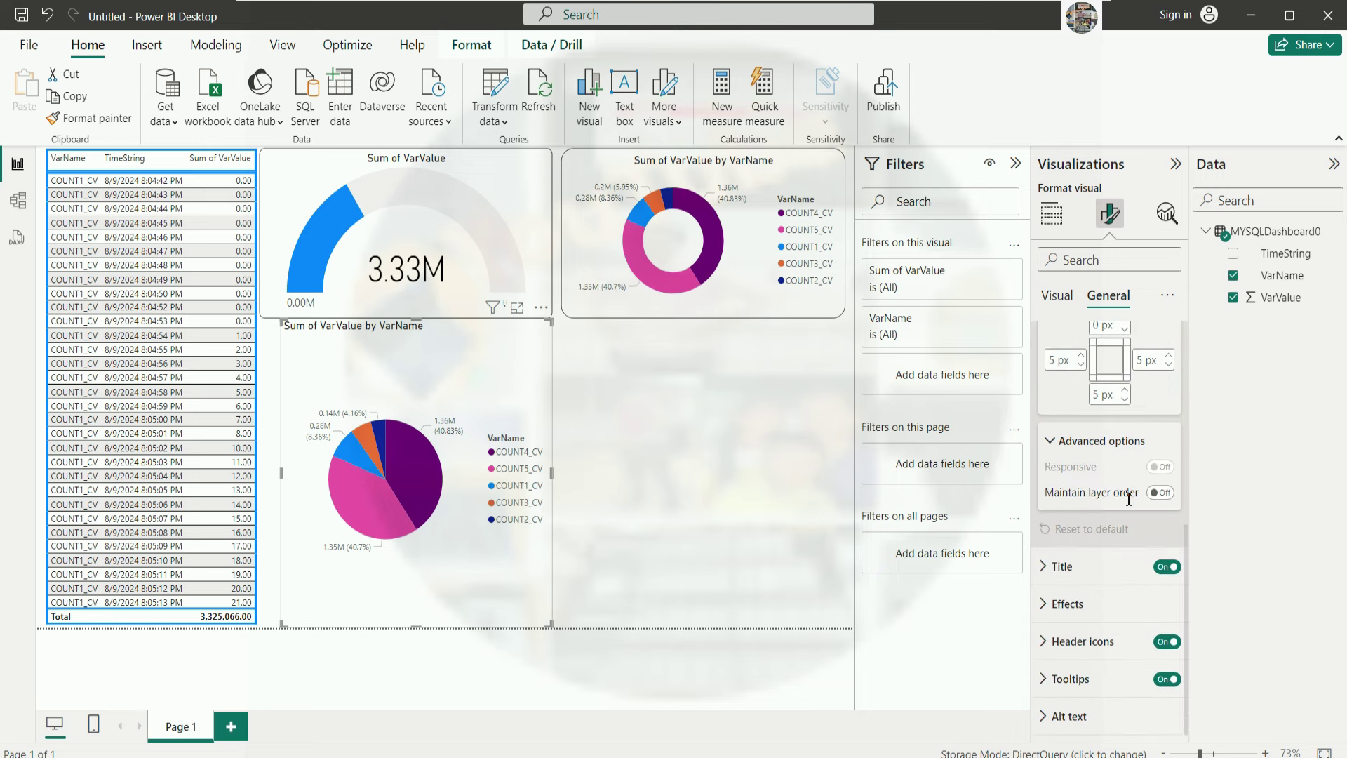
pyautogui.click(1064, 307)
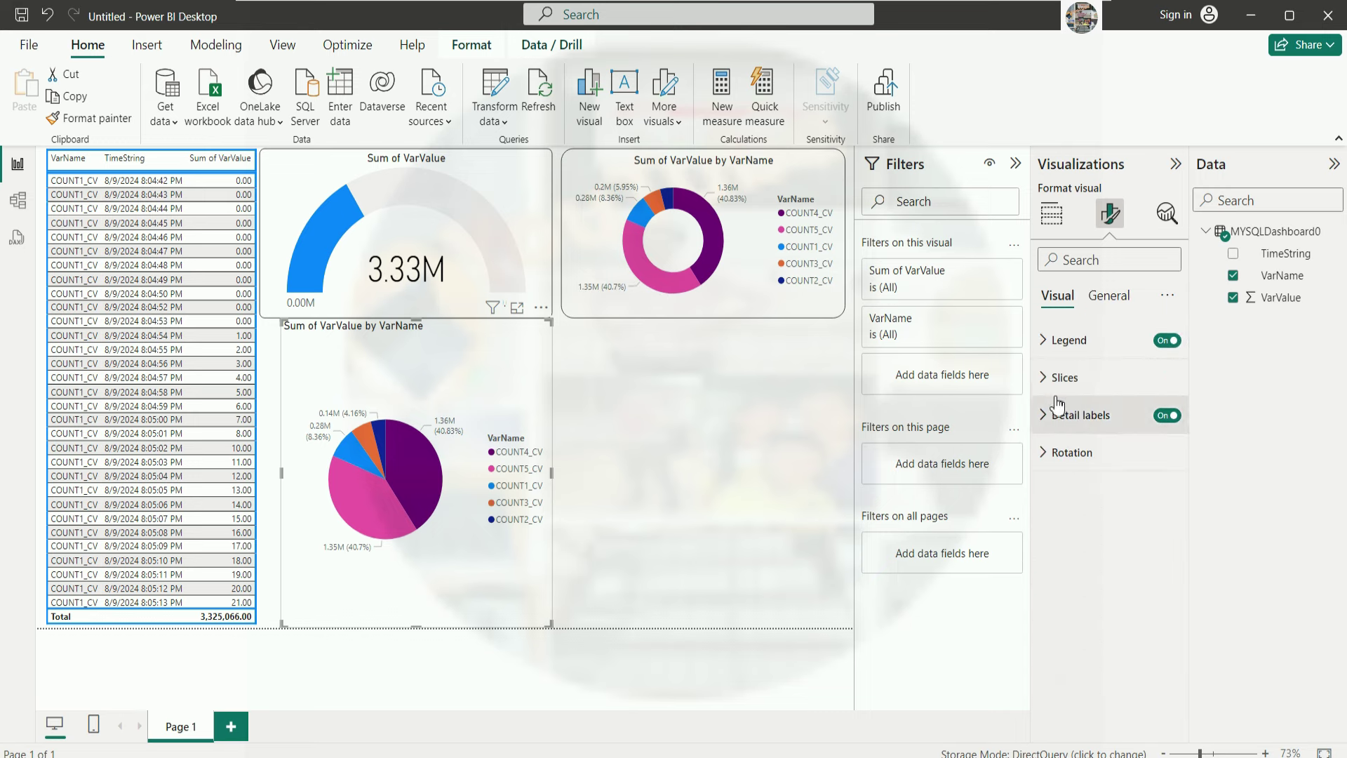
pyautogui.click(1059, 339)
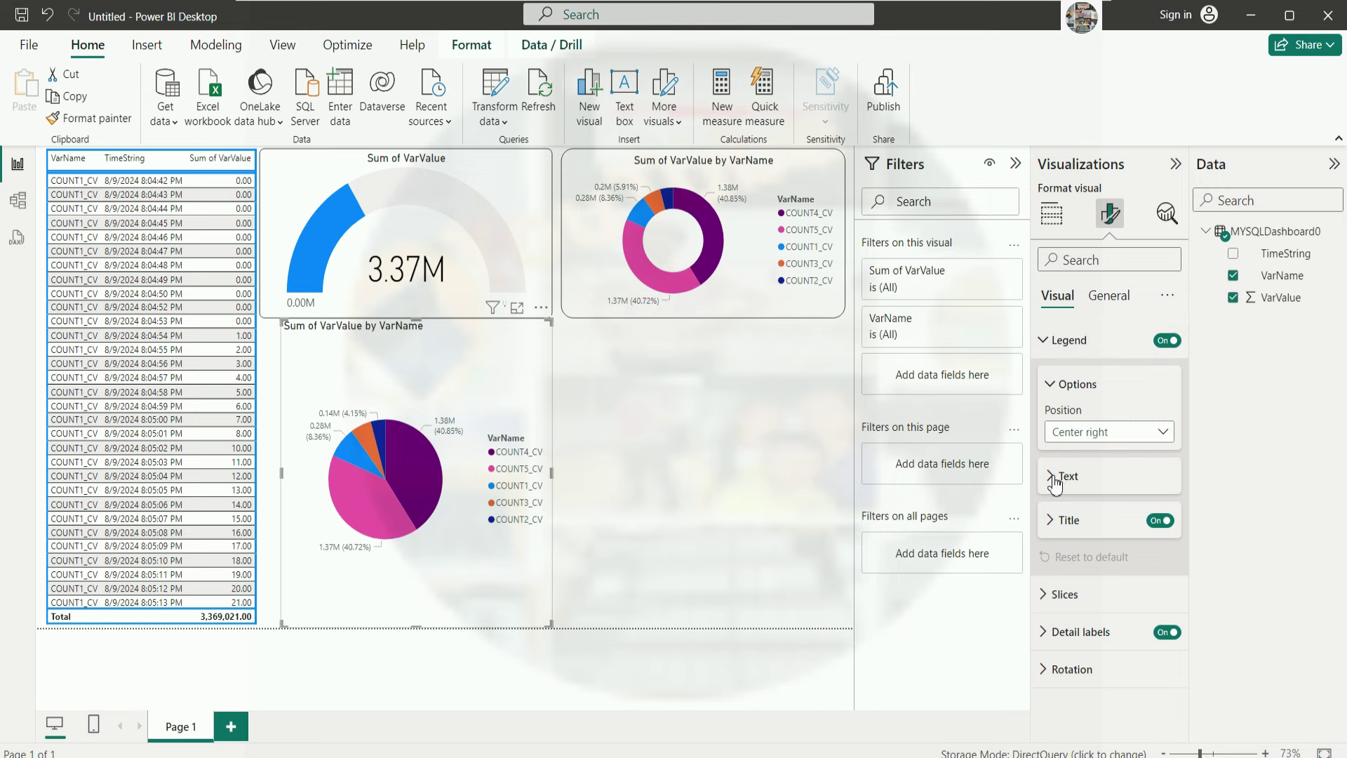
pyautogui.click(1077, 478)
pyautogui.scroll(-1, 1113, 484)
pyautogui.click(1068, 565)
pyautogui.scroll(-1, 1136, 525)
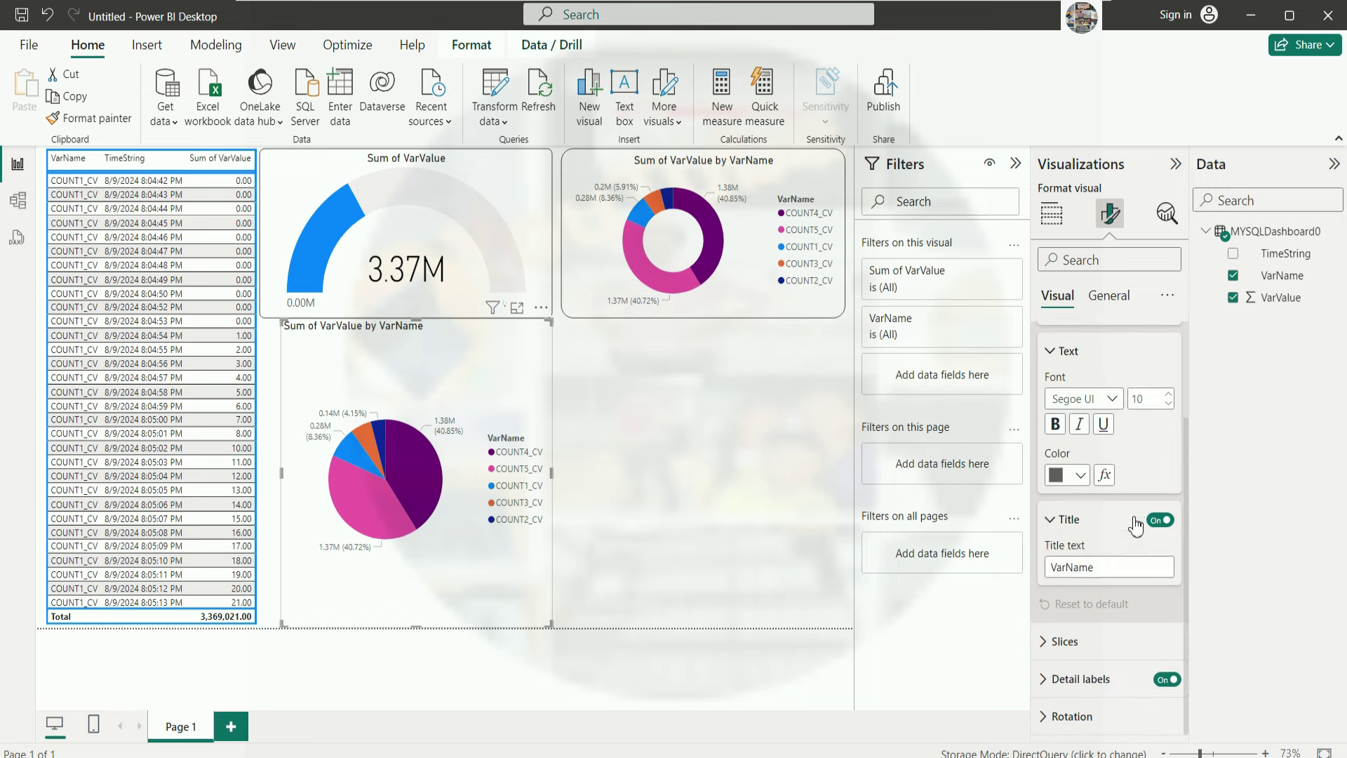
pyautogui.click(1049, 640)
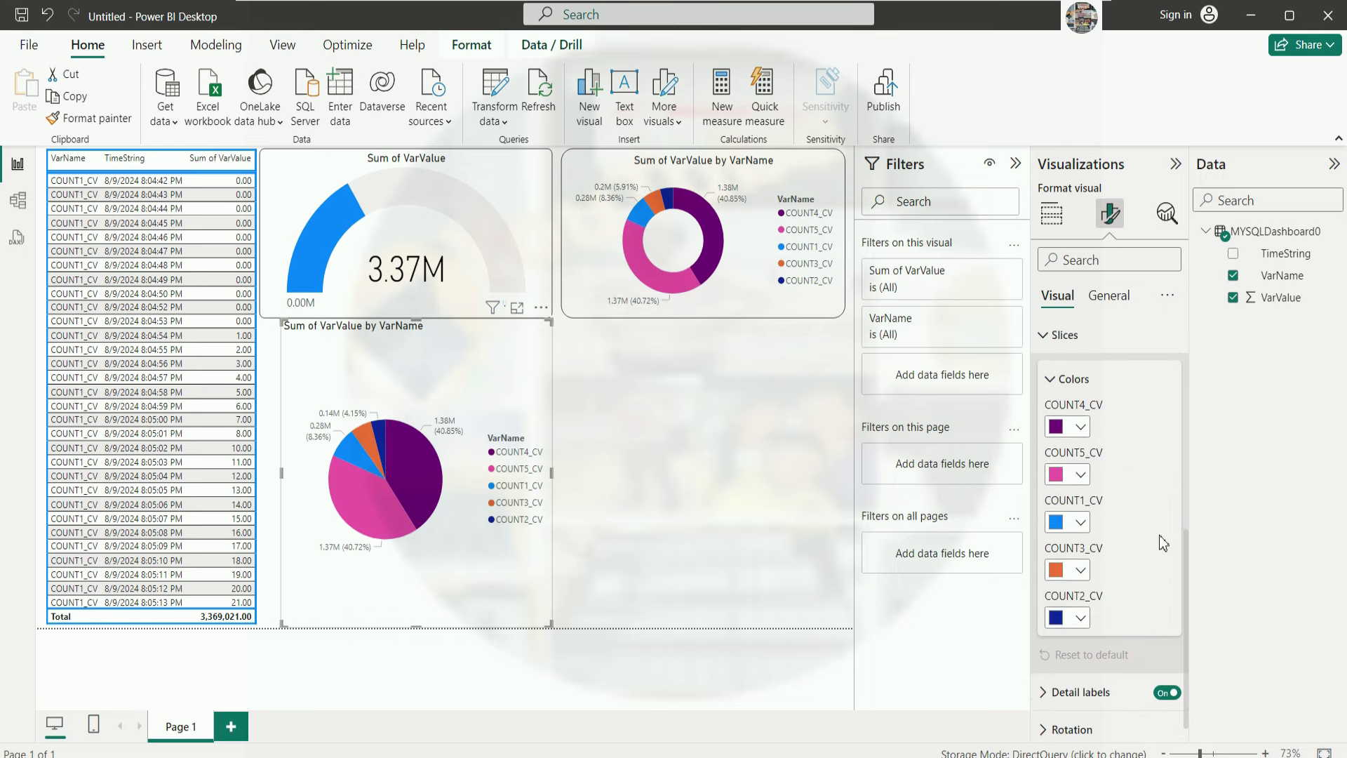
pyautogui.click(1081, 679)
pyautogui.scroll(-5, 1140, 545)
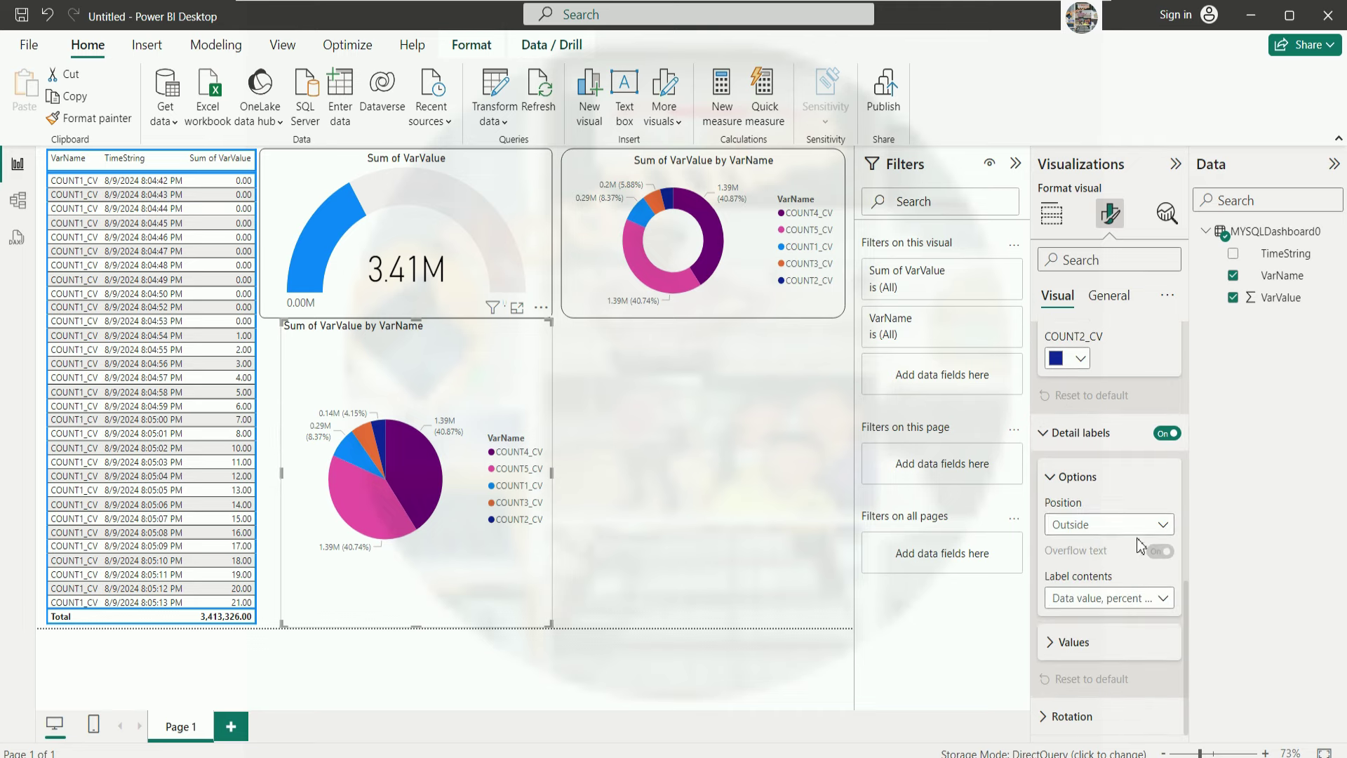
pyautogui.click(1052, 642)
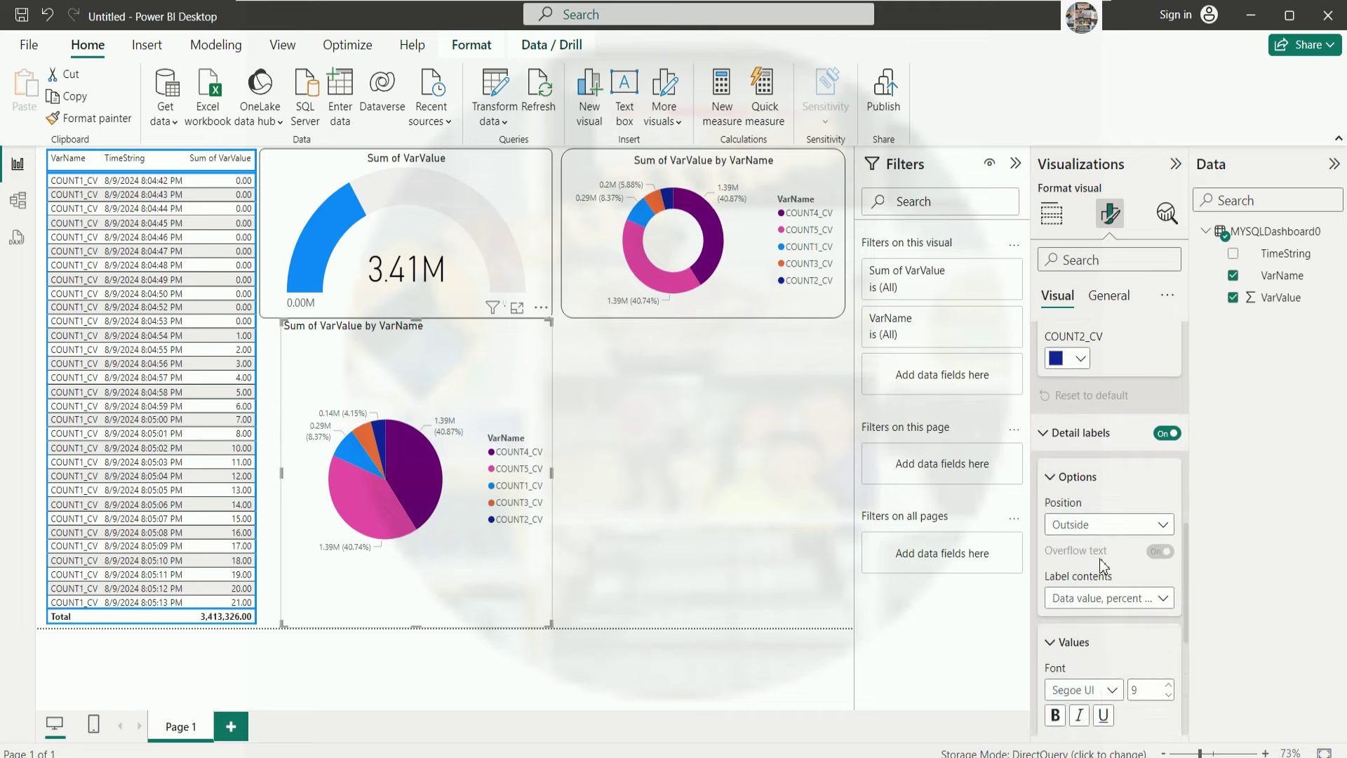
pyautogui.scroll(-5, 1144, 555)
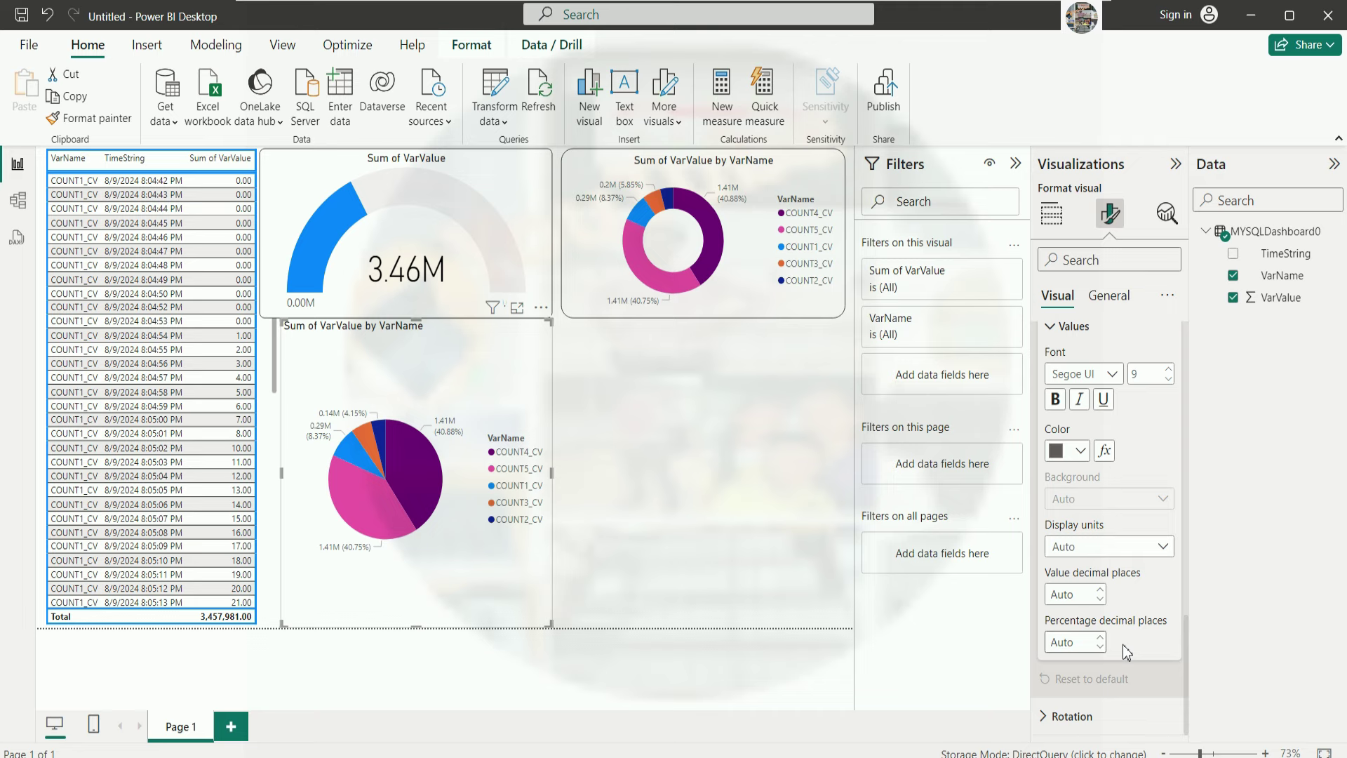
pyautogui.click(1059, 716)
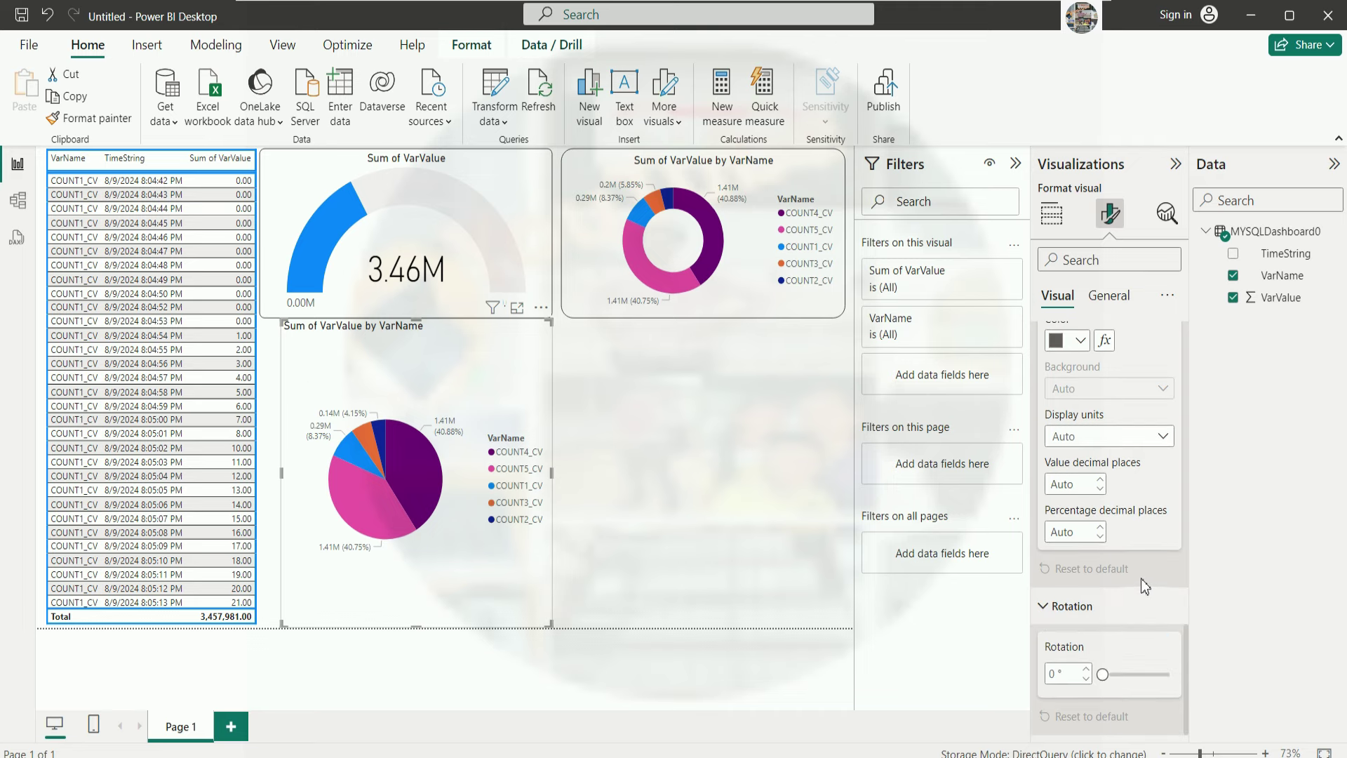
pyautogui.scroll(12, 1141, 578)
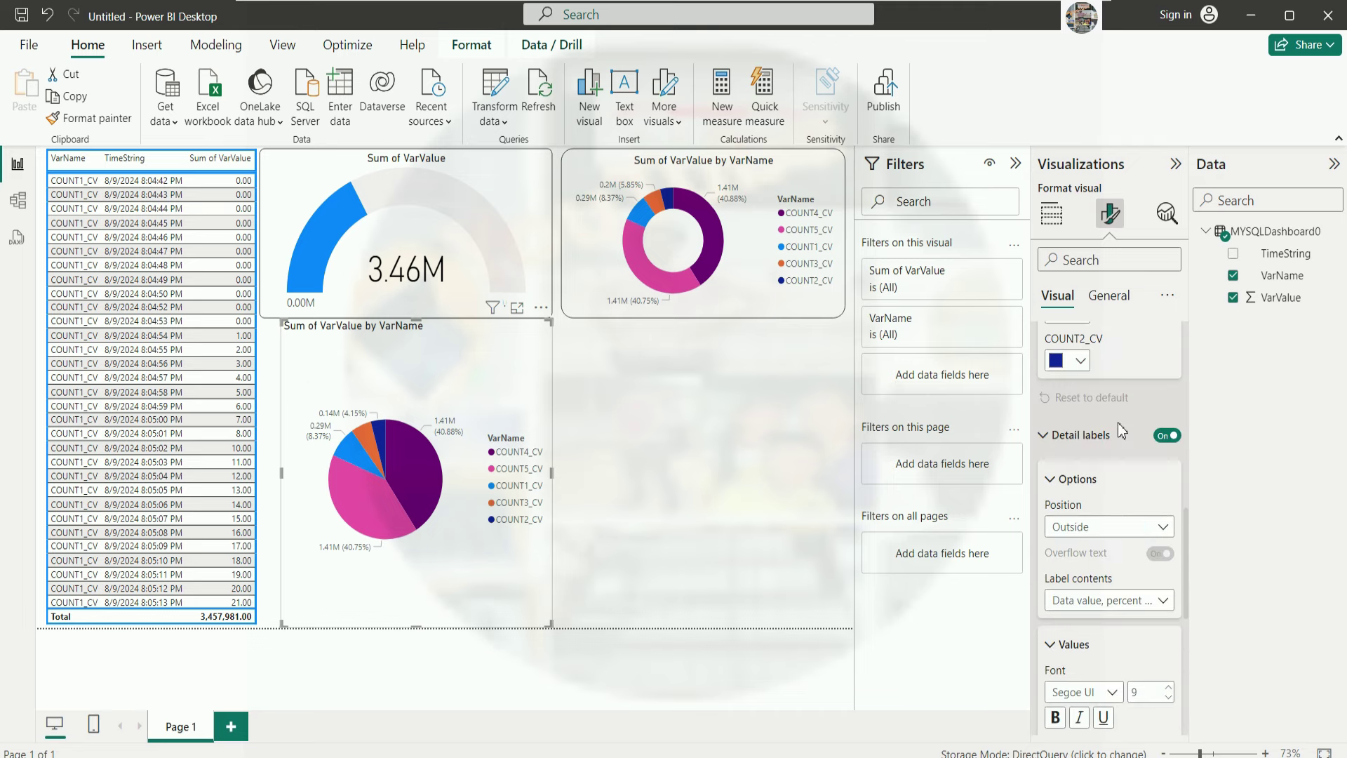
# Center the pie chart's title horizontally.
pyautogui.click(1109, 295)
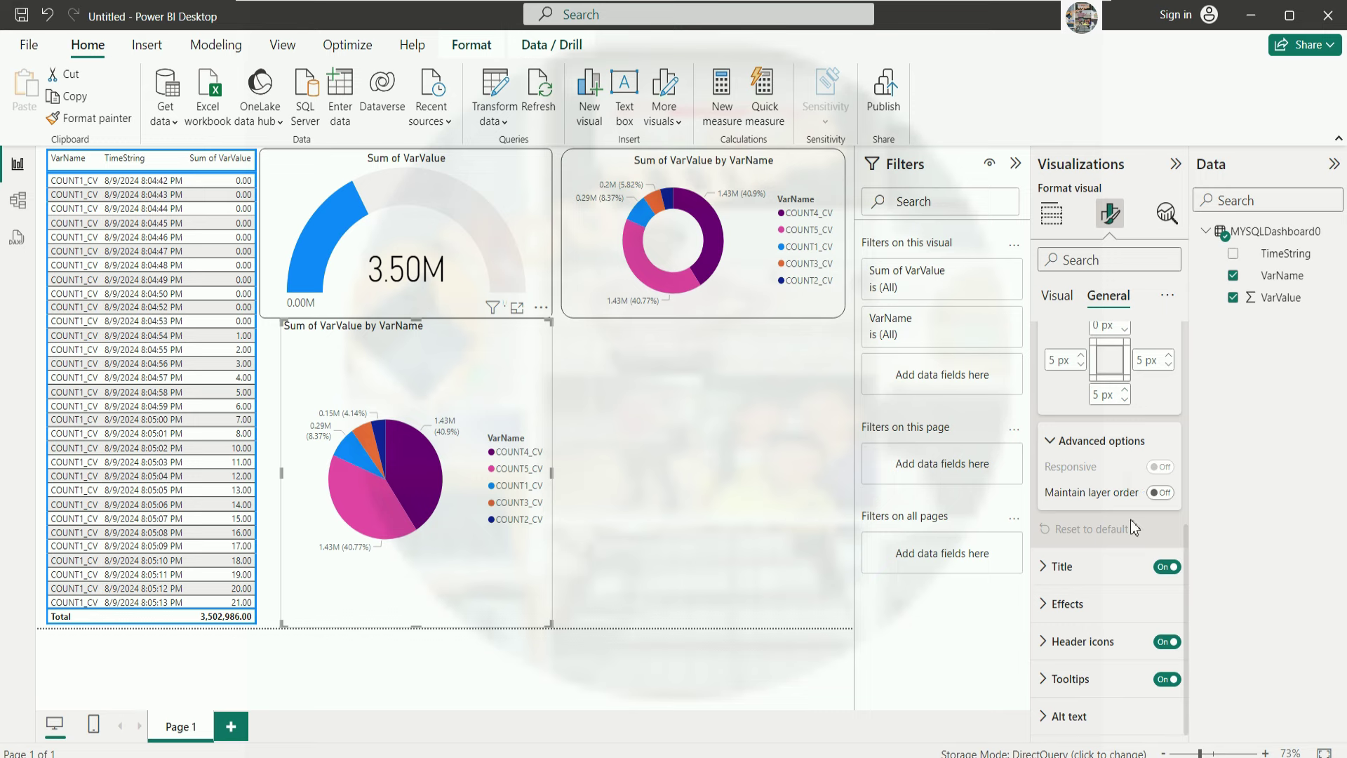
pyautogui.click(1123, 565)
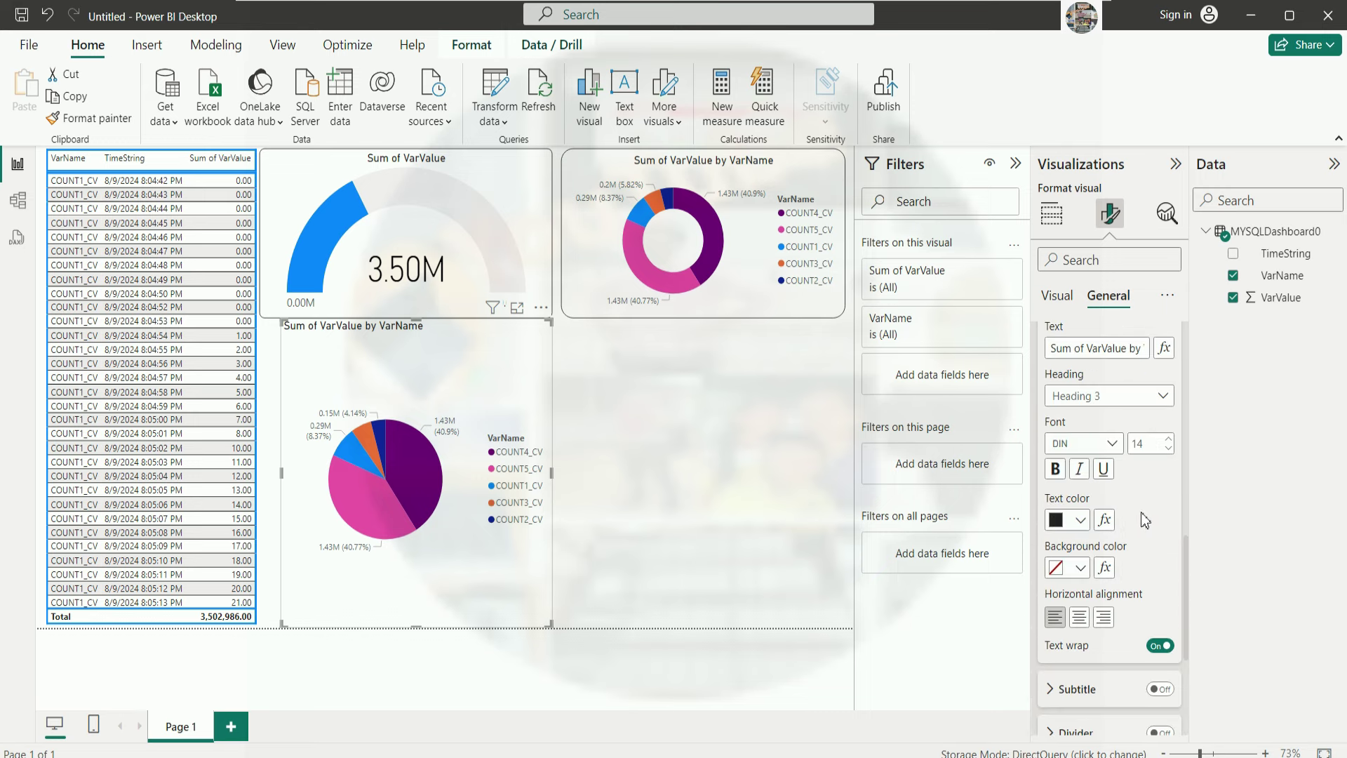
pyautogui.scroll(-1, 1145, 519)
pyautogui.click(1079, 554)
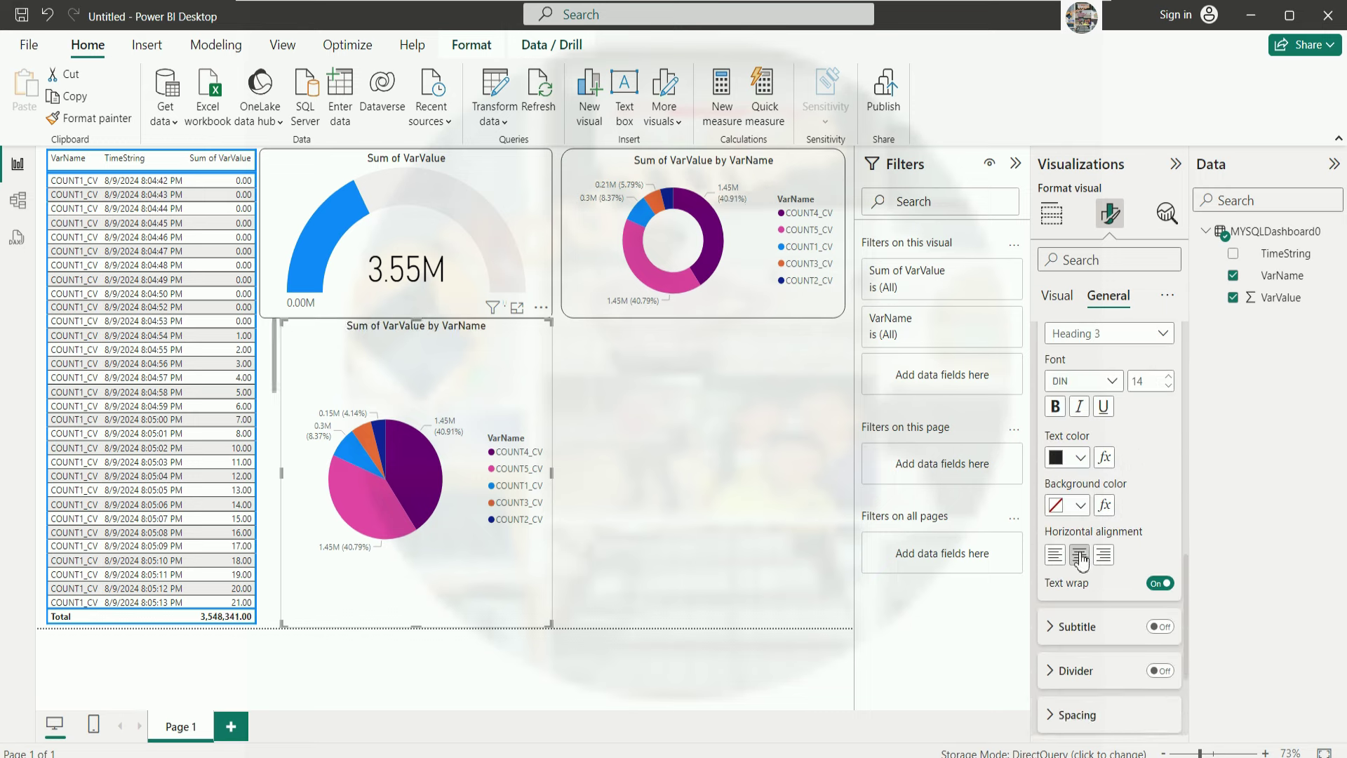
# Examine the subtitle, divider and spacing options of the pie chart's title.
pyautogui.scroll(-3, 1137, 509)
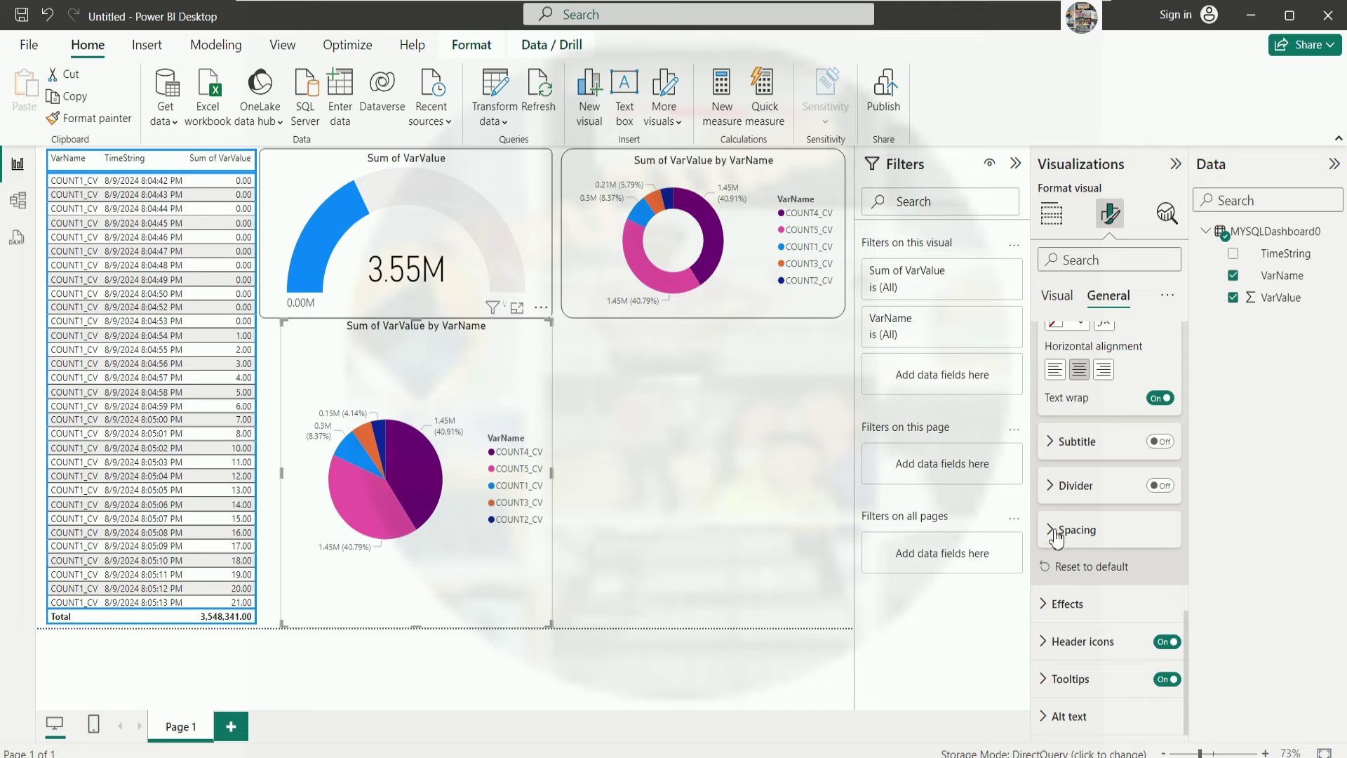
pyautogui.click(1058, 442)
pyautogui.scroll(-3, 1059, 540)
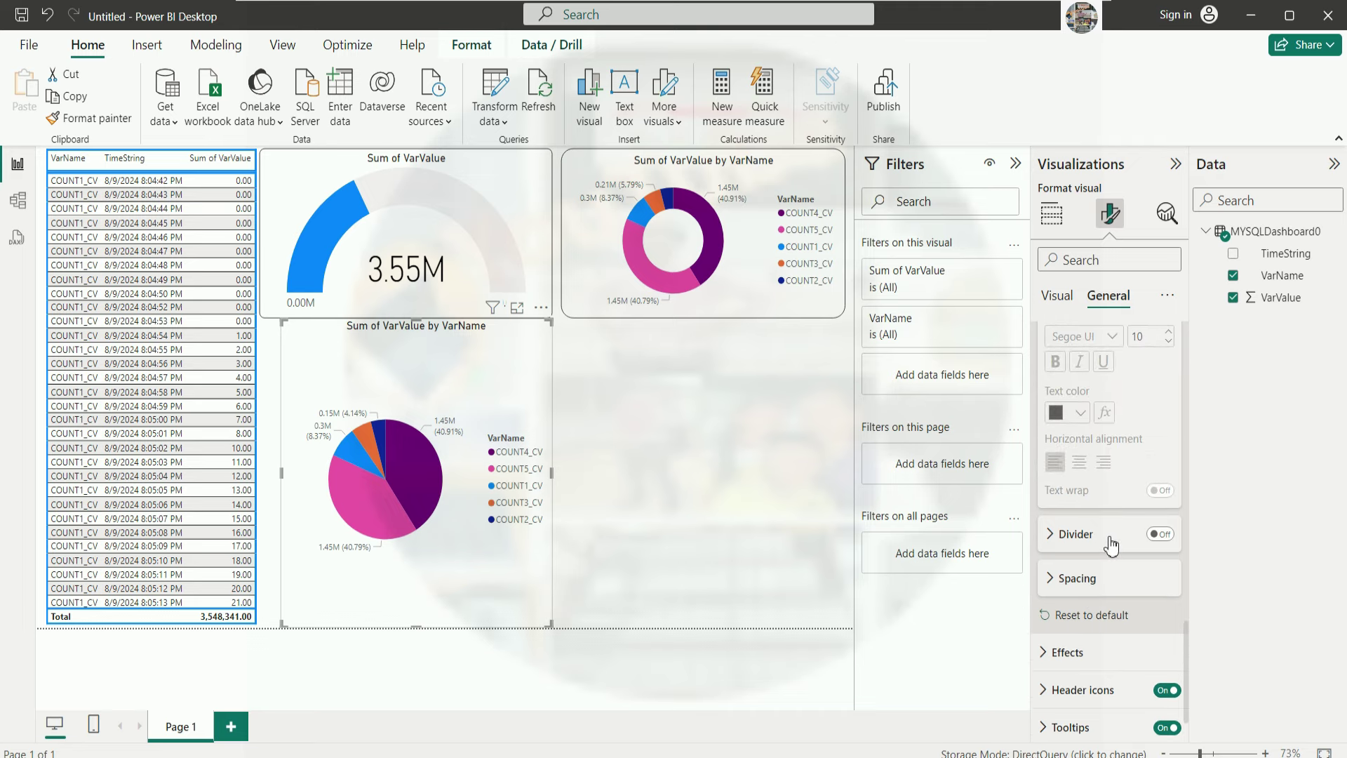
pyautogui.click(1076, 486)
pyautogui.scroll(-3, 1138, 493)
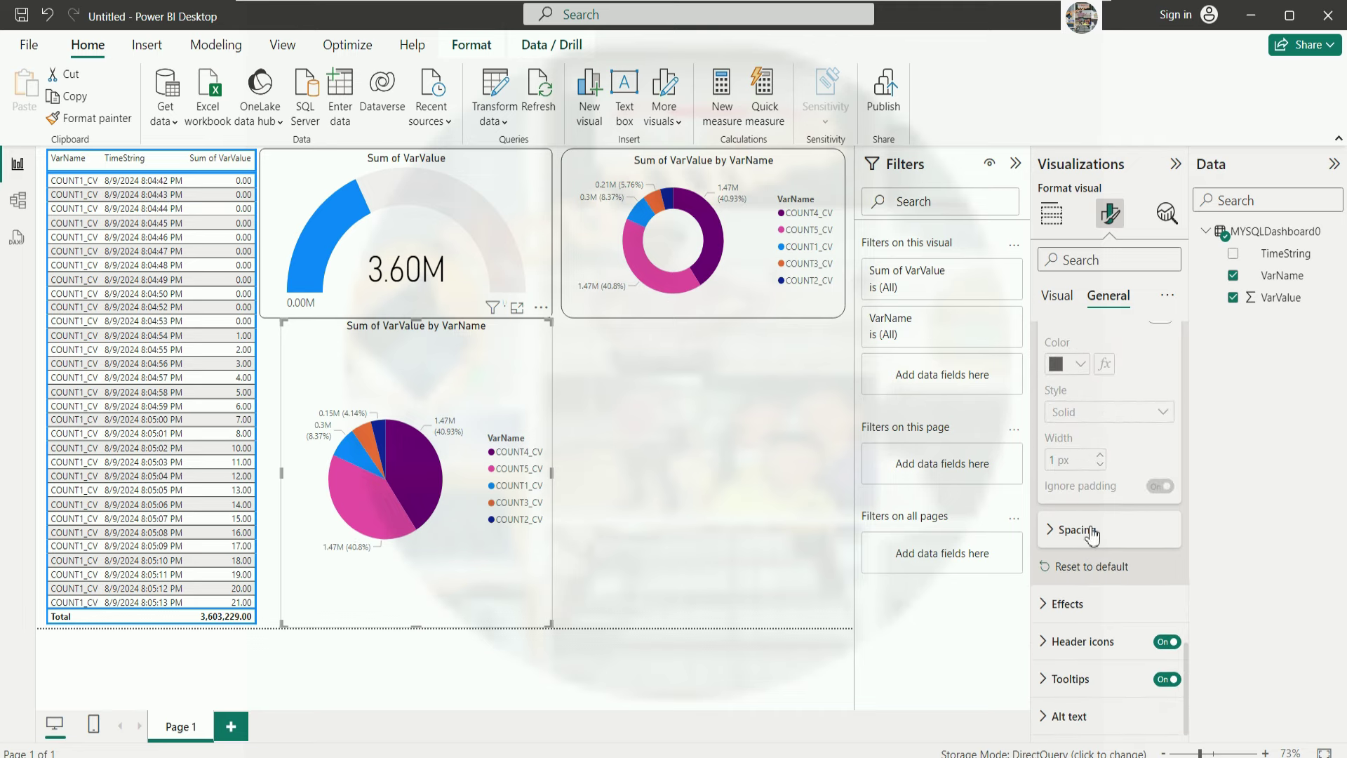
pyautogui.click(1056, 531)
pyautogui.scroll(-1, 1095, 554)
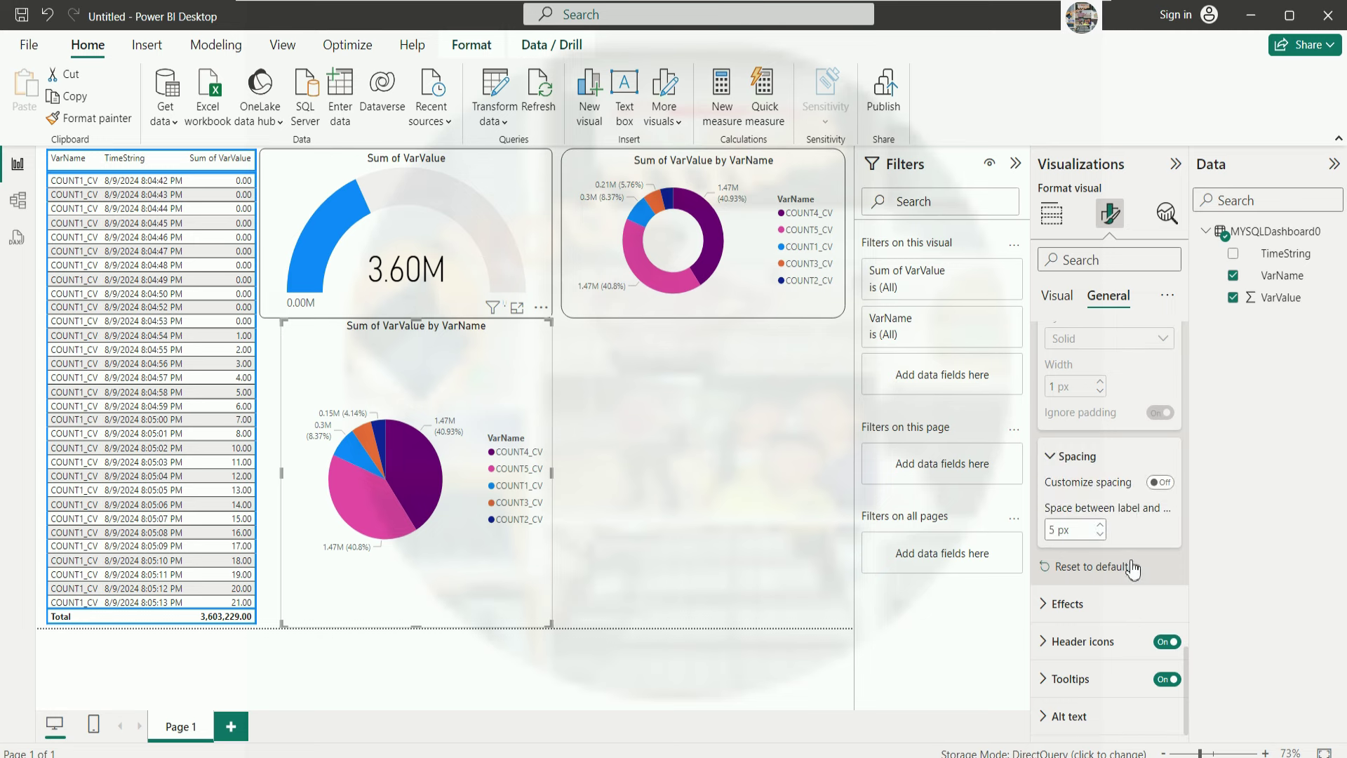
# Enable a black visual border with rounded corners around the pie chart.
pyautogui.click(1063, 604)
pyautogui.scroll(-4, 1094, 561)
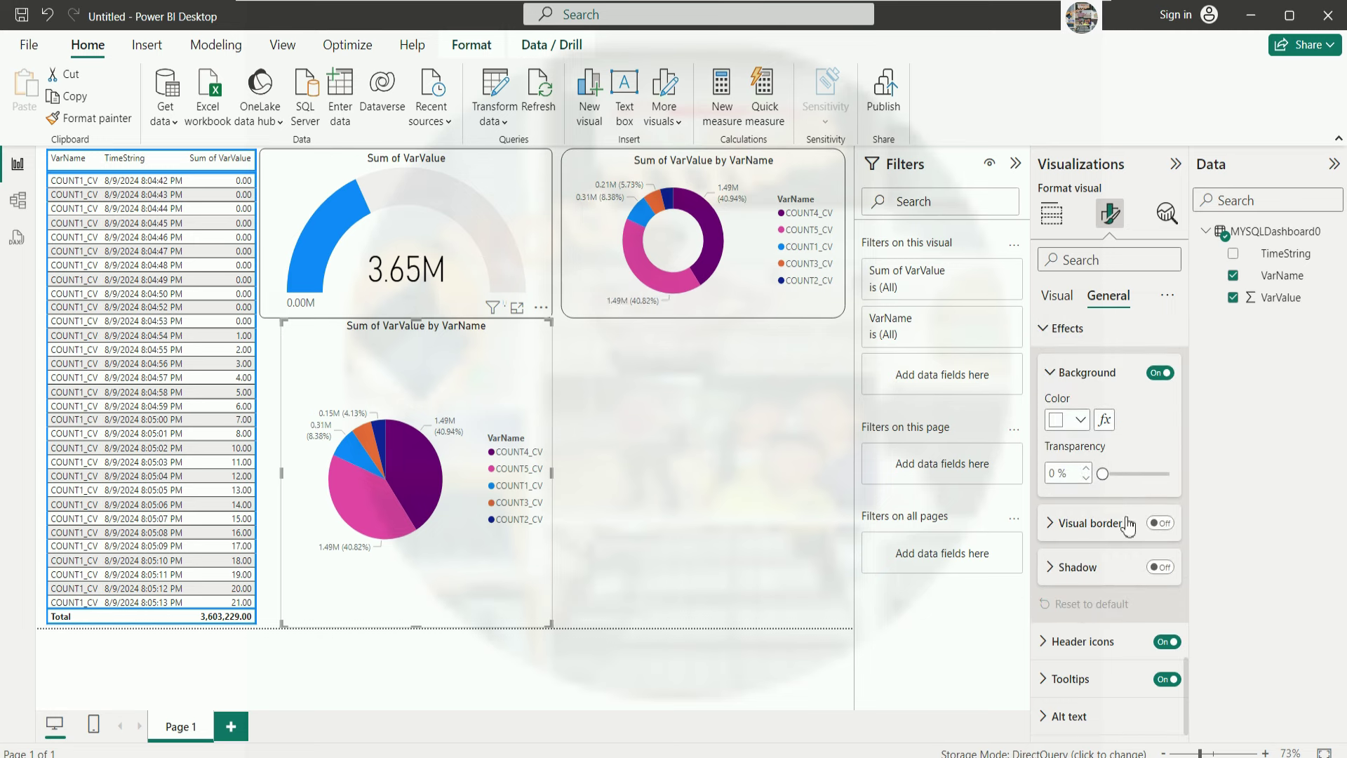
pyautogui.click(1160, 524)
pyautogui.click(1052, 534)
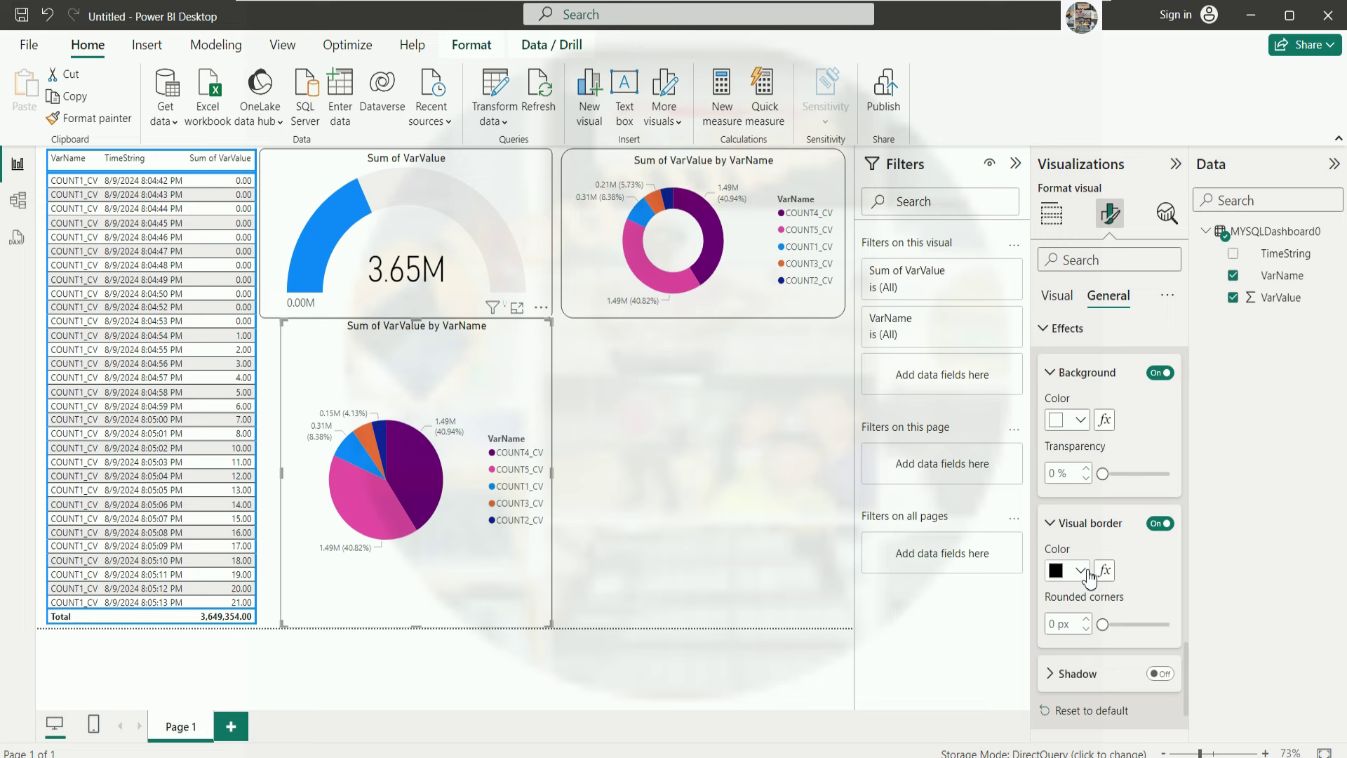
pyautogui.click(1081, 572)
pyautogui.click(1081, 572)
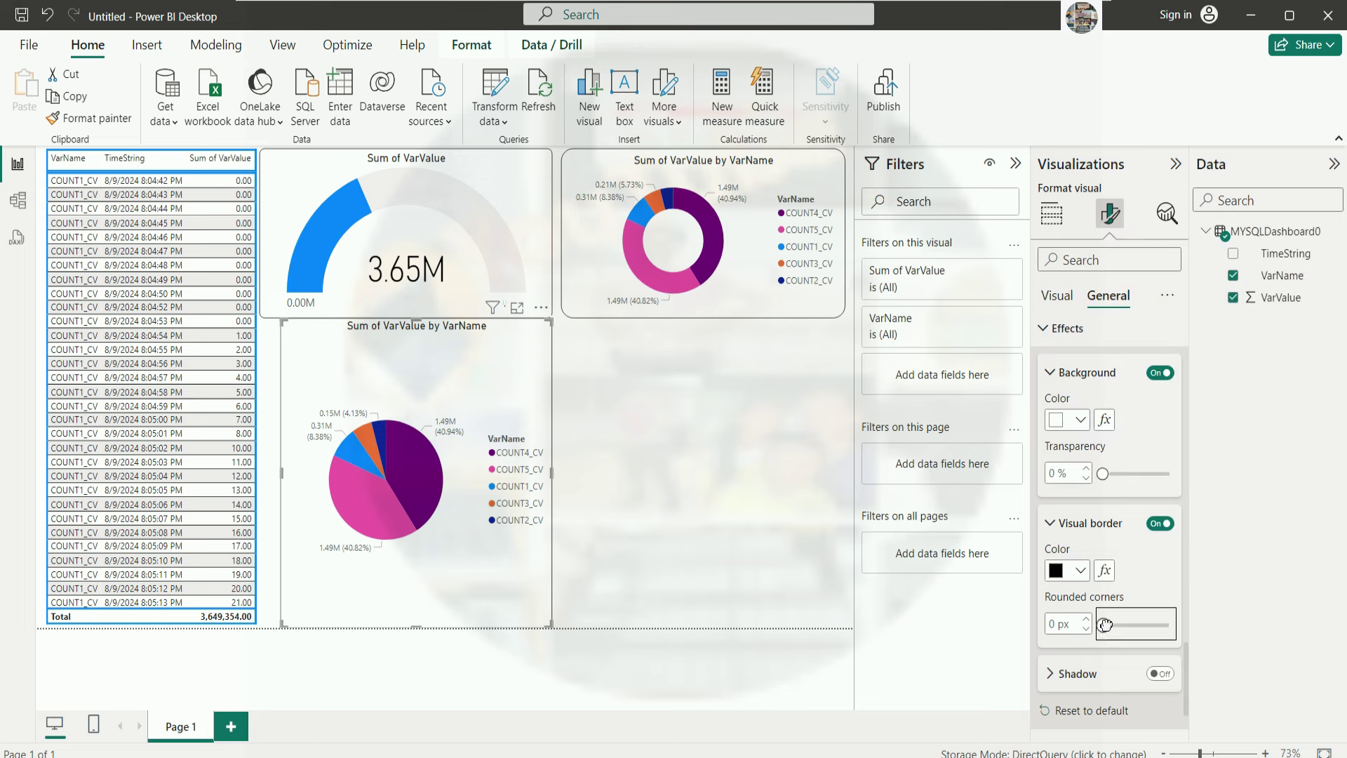
pyautogui.click(752, 477)
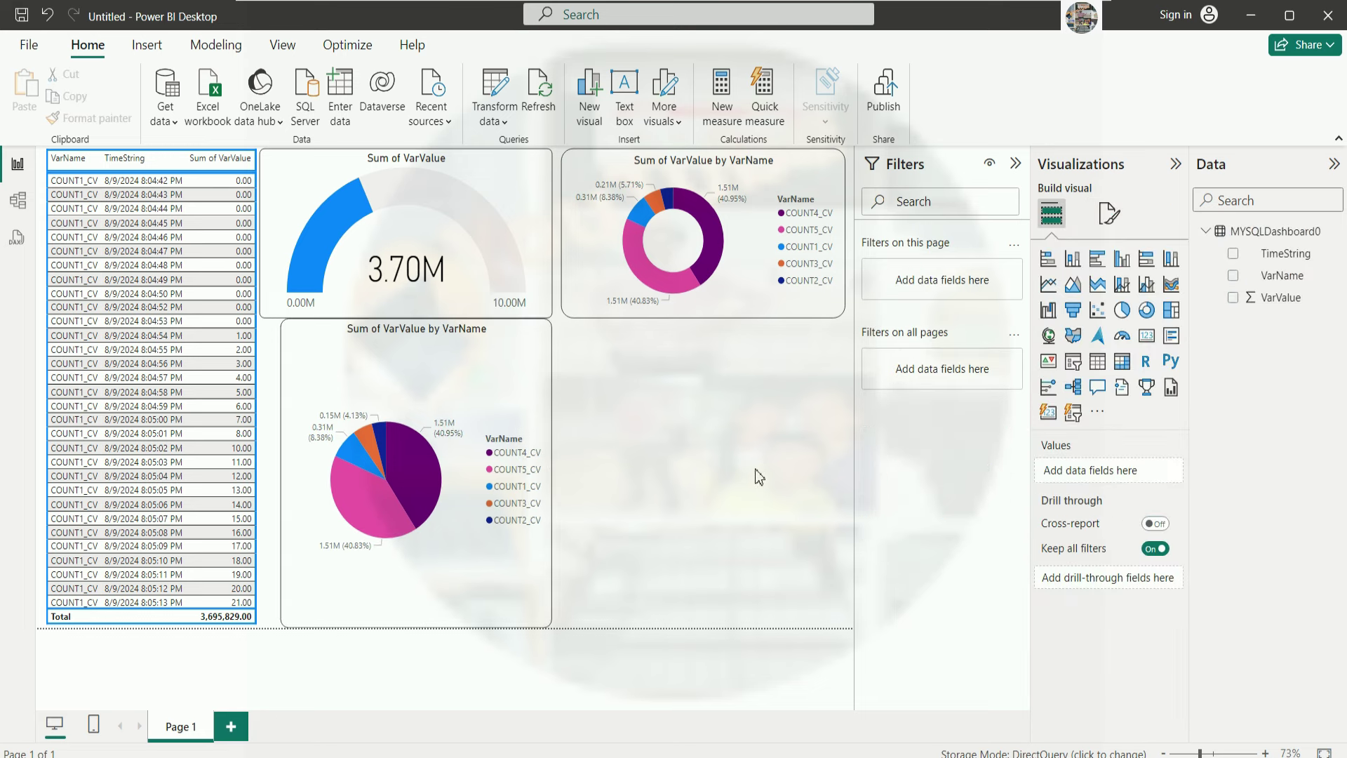
# Align the pie chart with the gauge's left edge, widen it to the gauge's width, and shorten it slightly at its upper and lower edges.
pyautogui.click(544, 564)
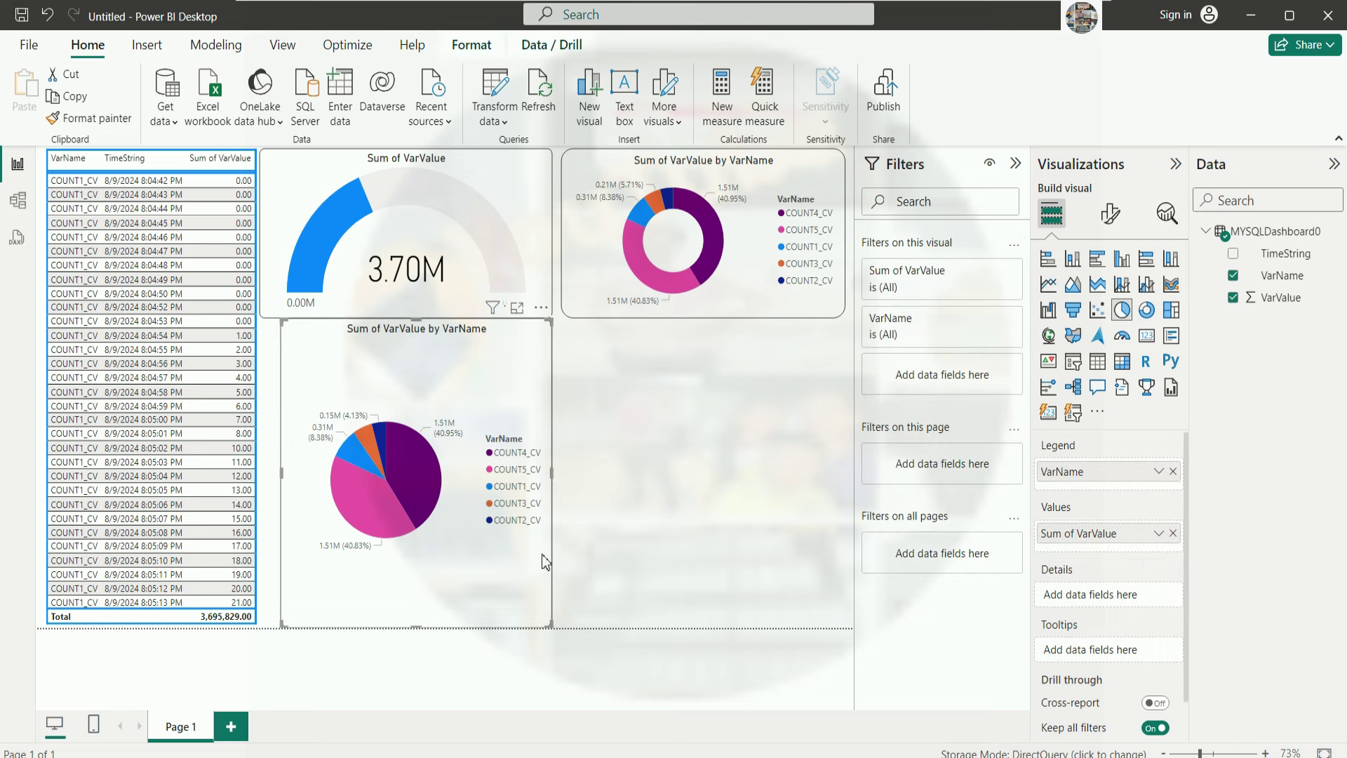
pyautogui.moveTo(544, 564); pyautogui.dragTo(523, 565)
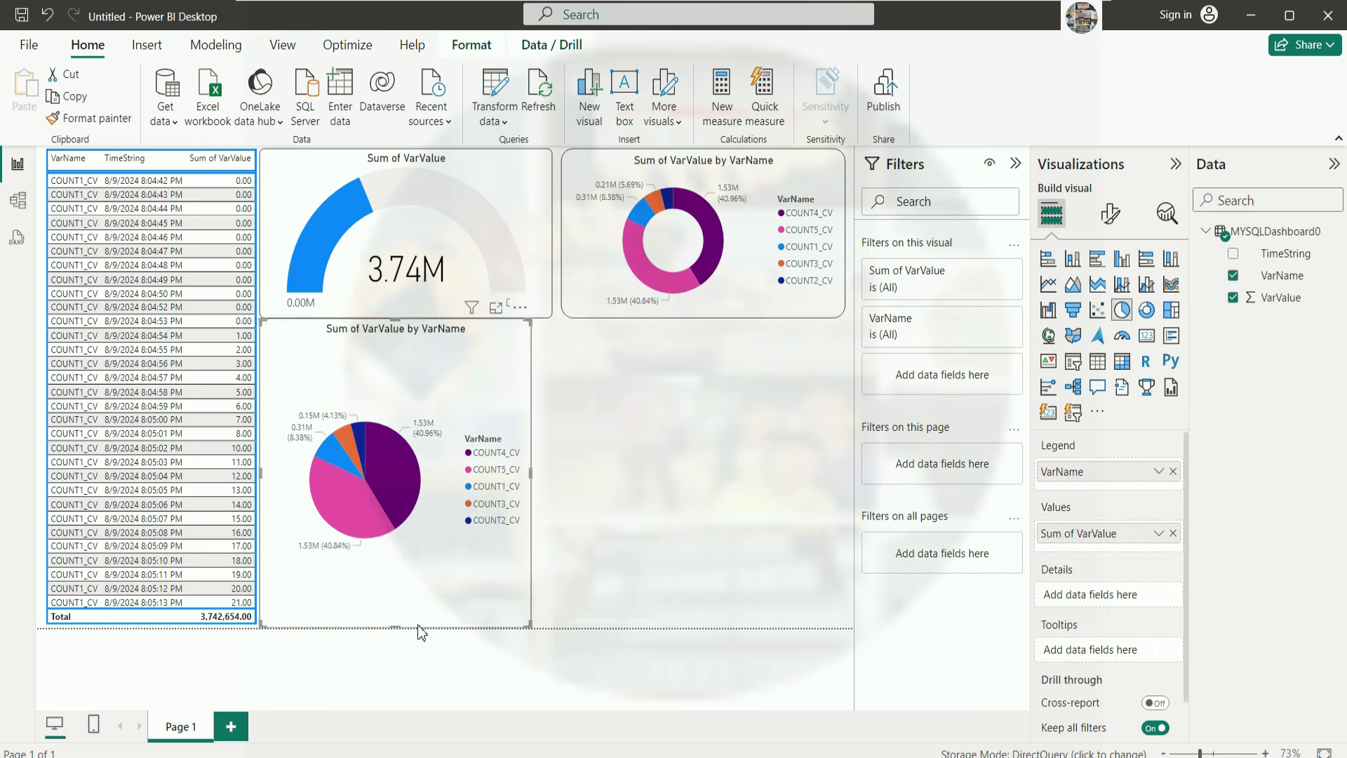
pyautogui.moveTo(530, 473); pyautogui.dragTo(552, 477)
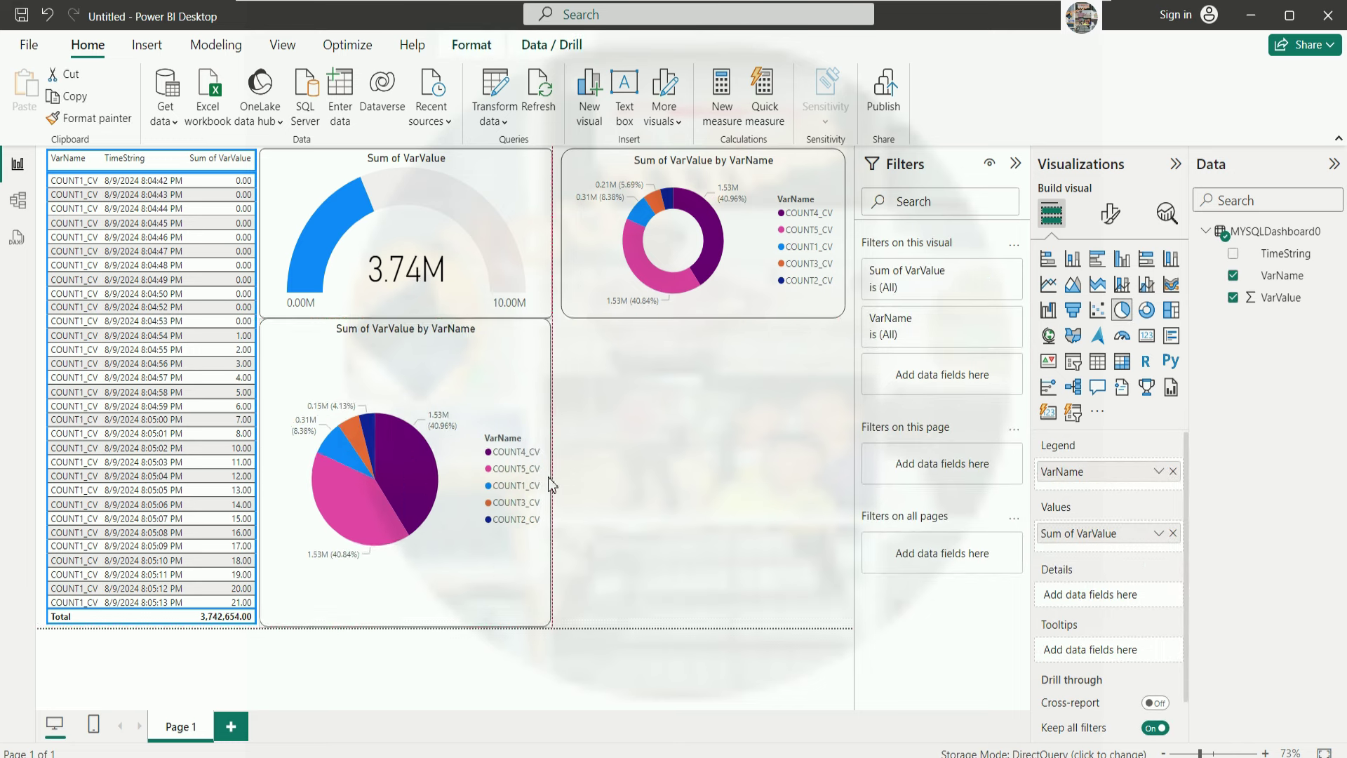
pyautogui.moveTo(408, 320); pyautogui.dragTo(408, 326)
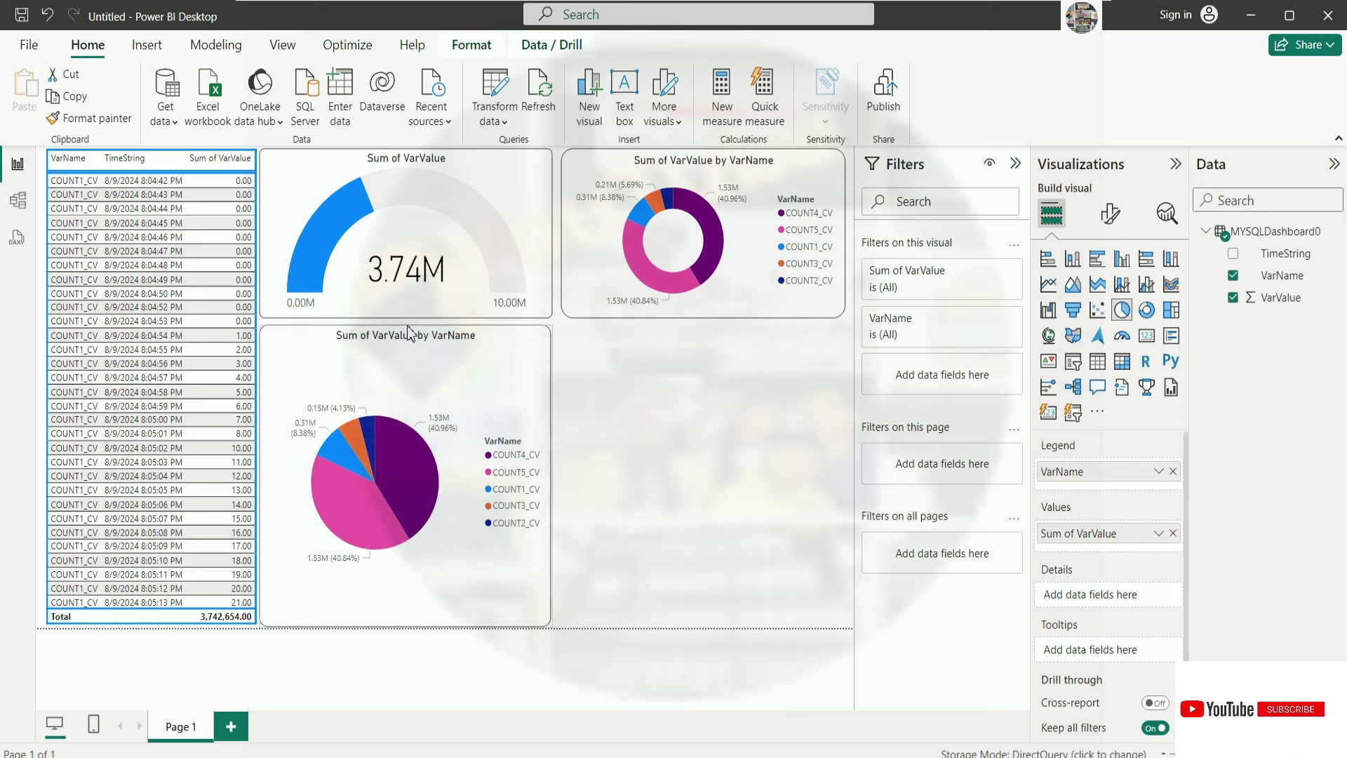
pyautogui.click(674, 401)
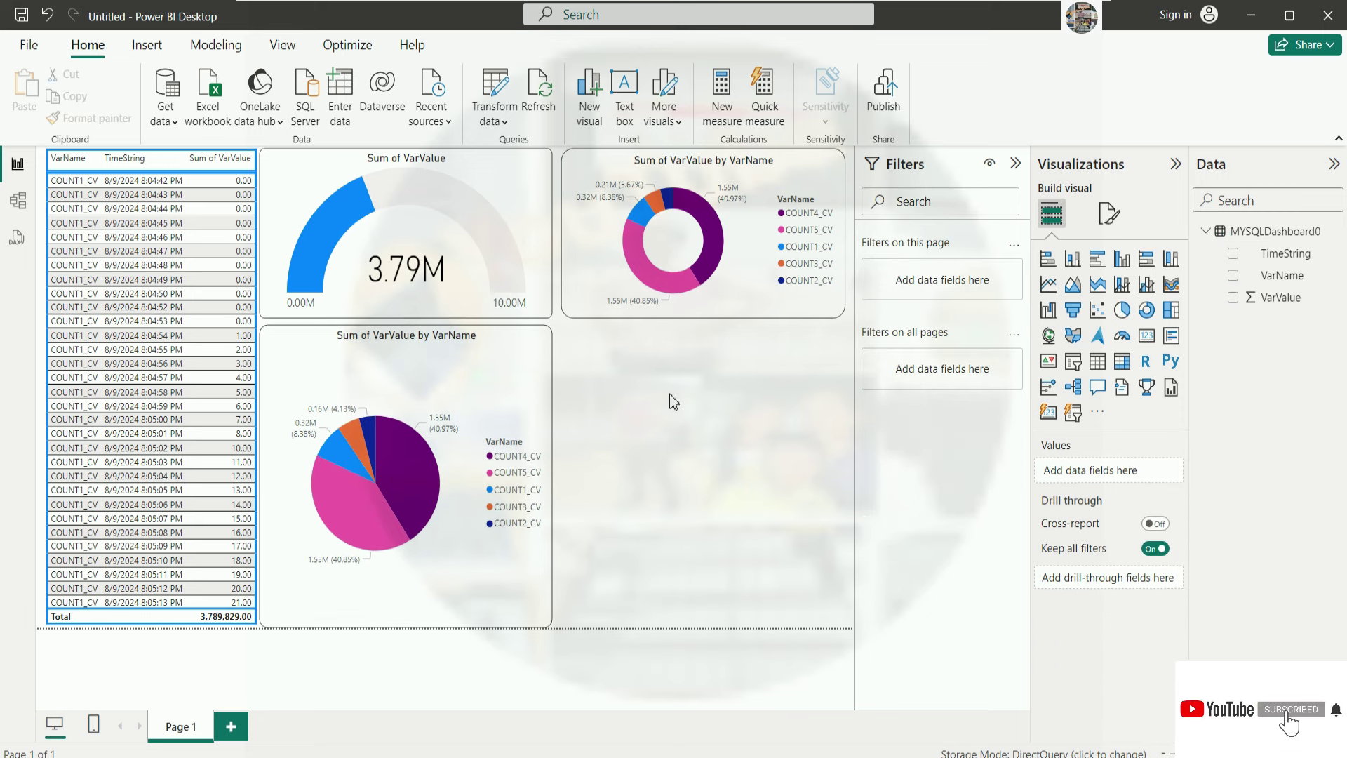
pyautogui.click(520, 608)
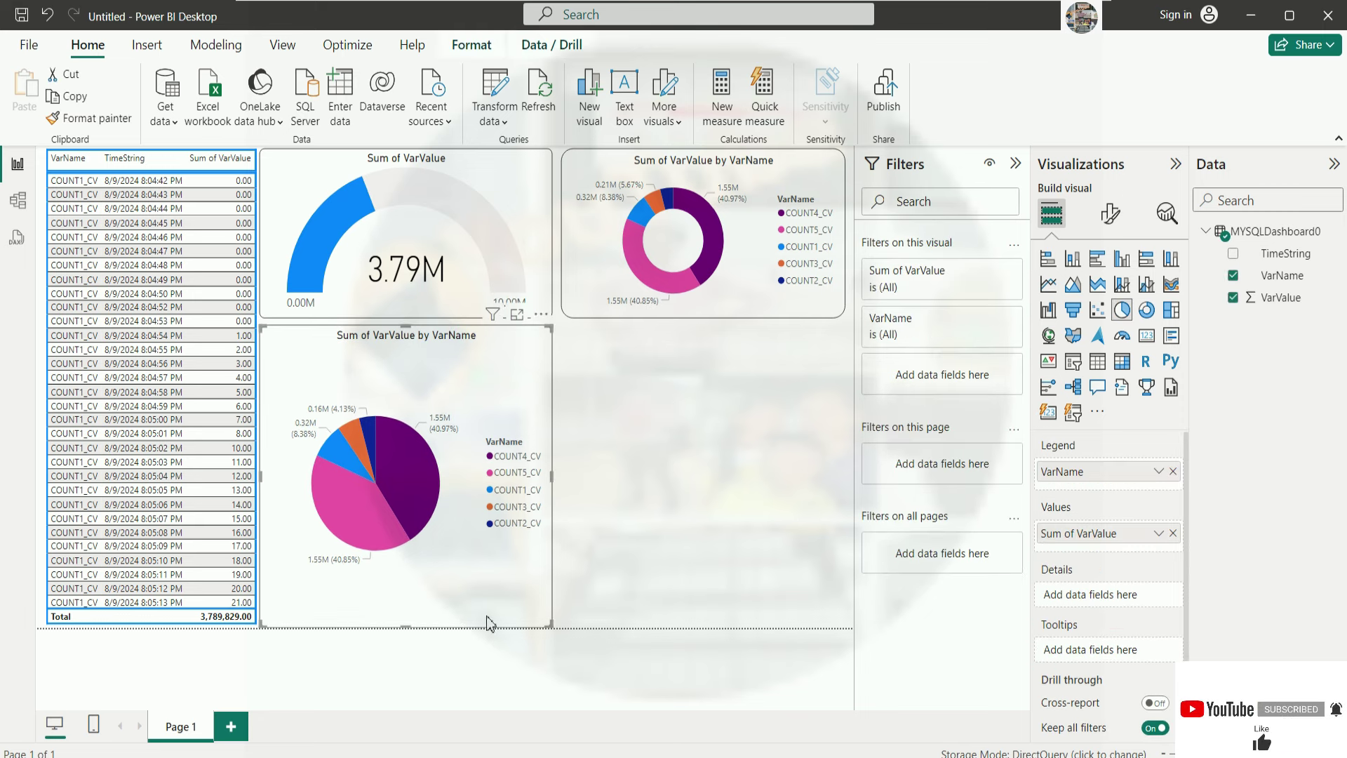
pyautogui.moveTo(407, 629); pyautogui.dragTo(412, 626)
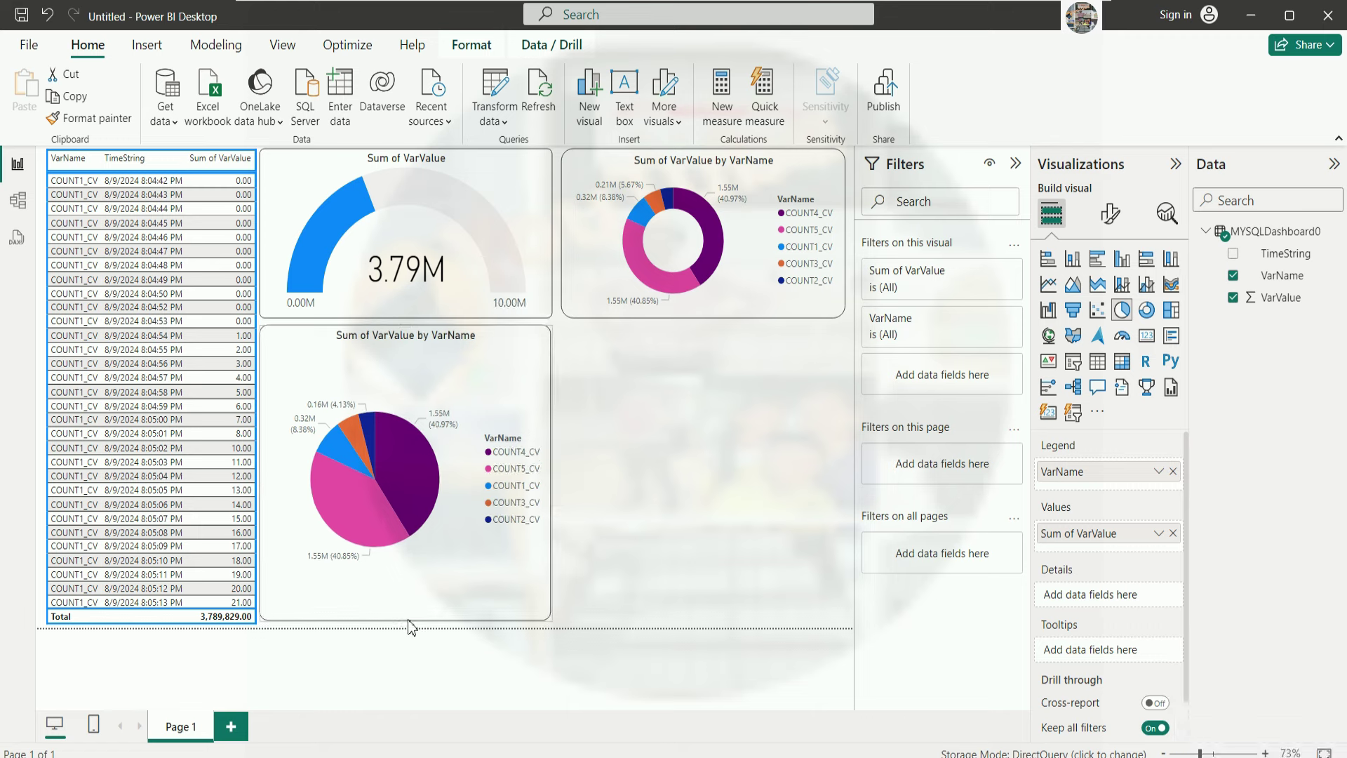
# Add a card visual below the donut chart showing the sum of VarValue.
pyautogui.click(660, 510)
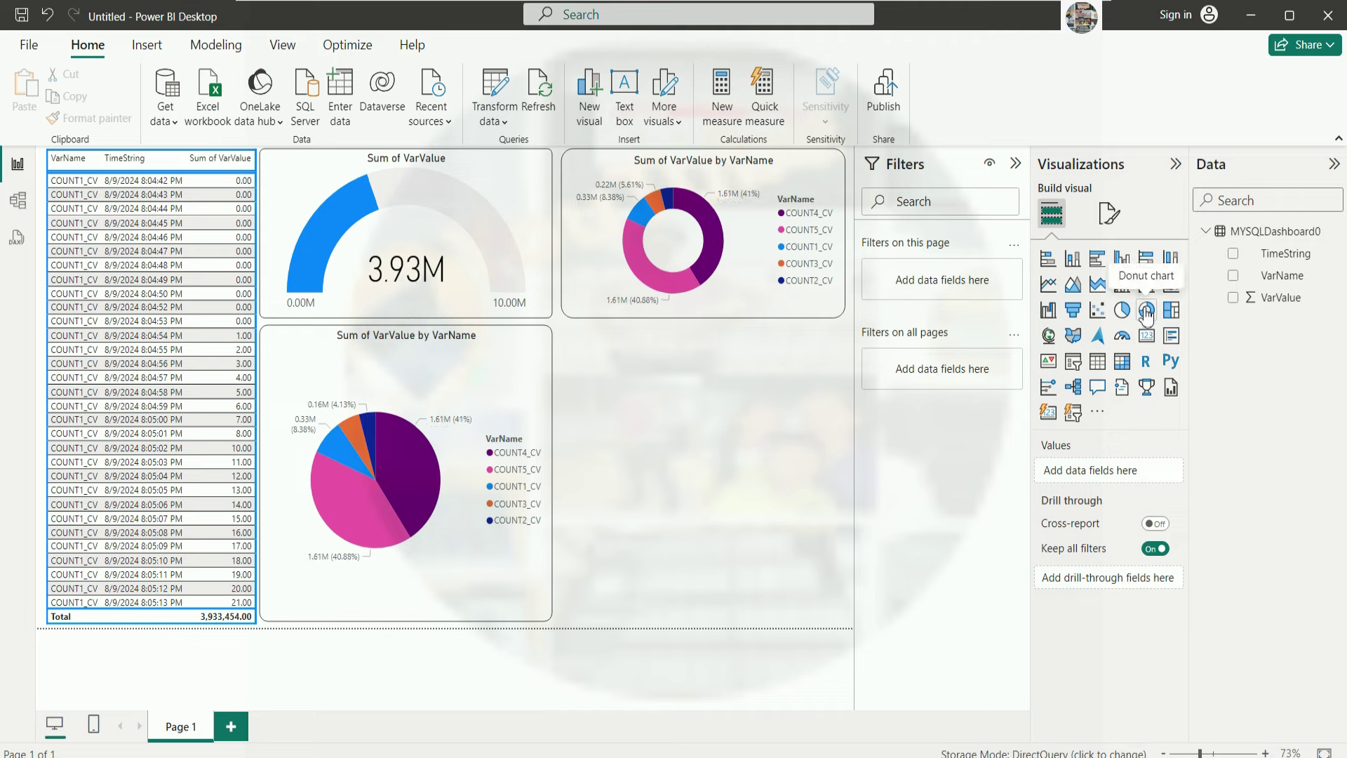
pyautogui.click(1154, 340)
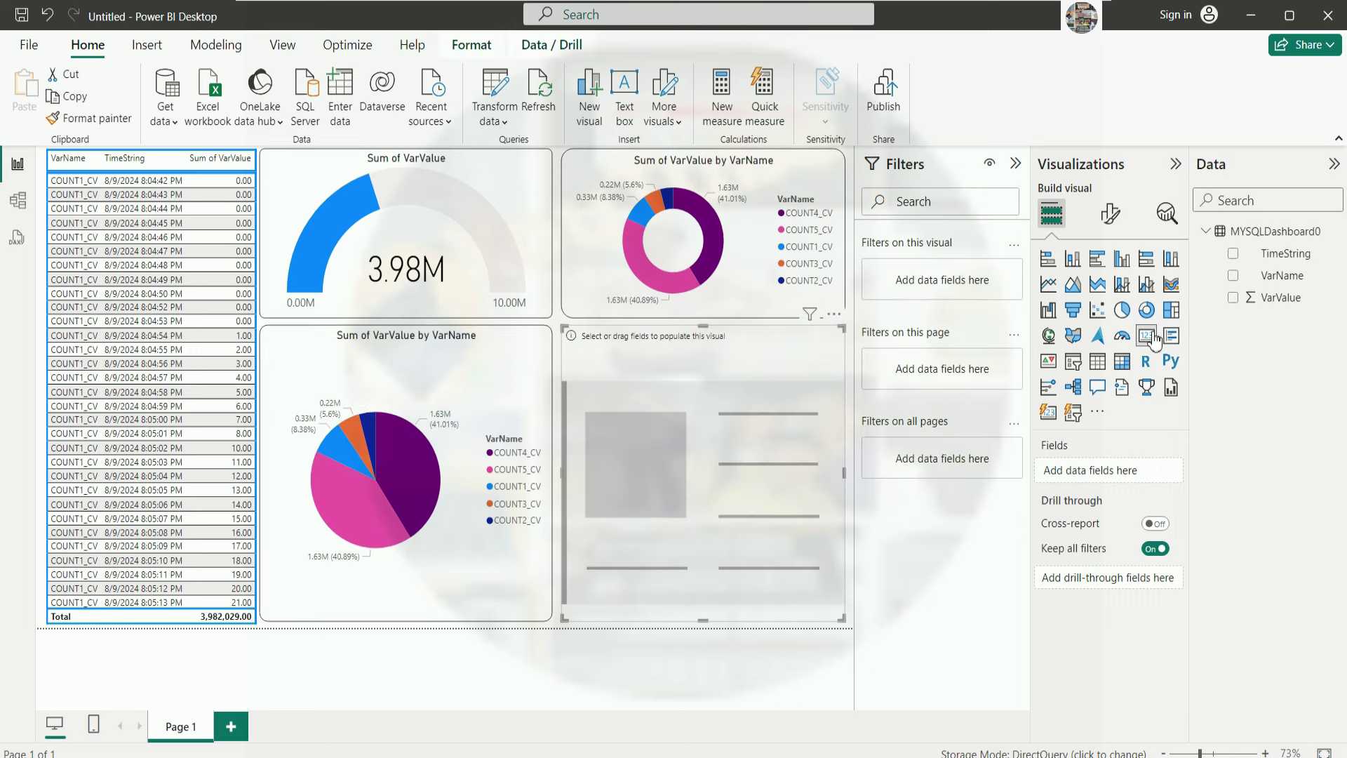
pyautogui.click(1234, 299)
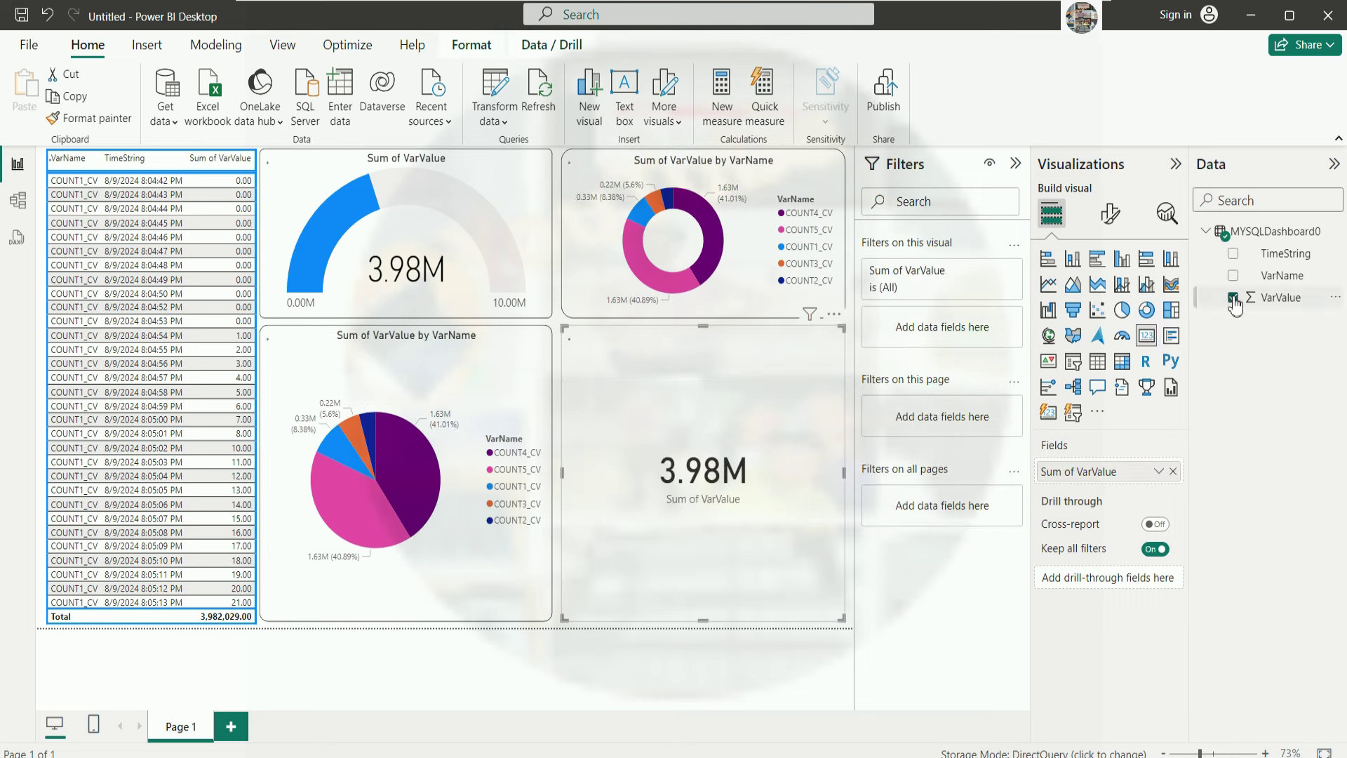